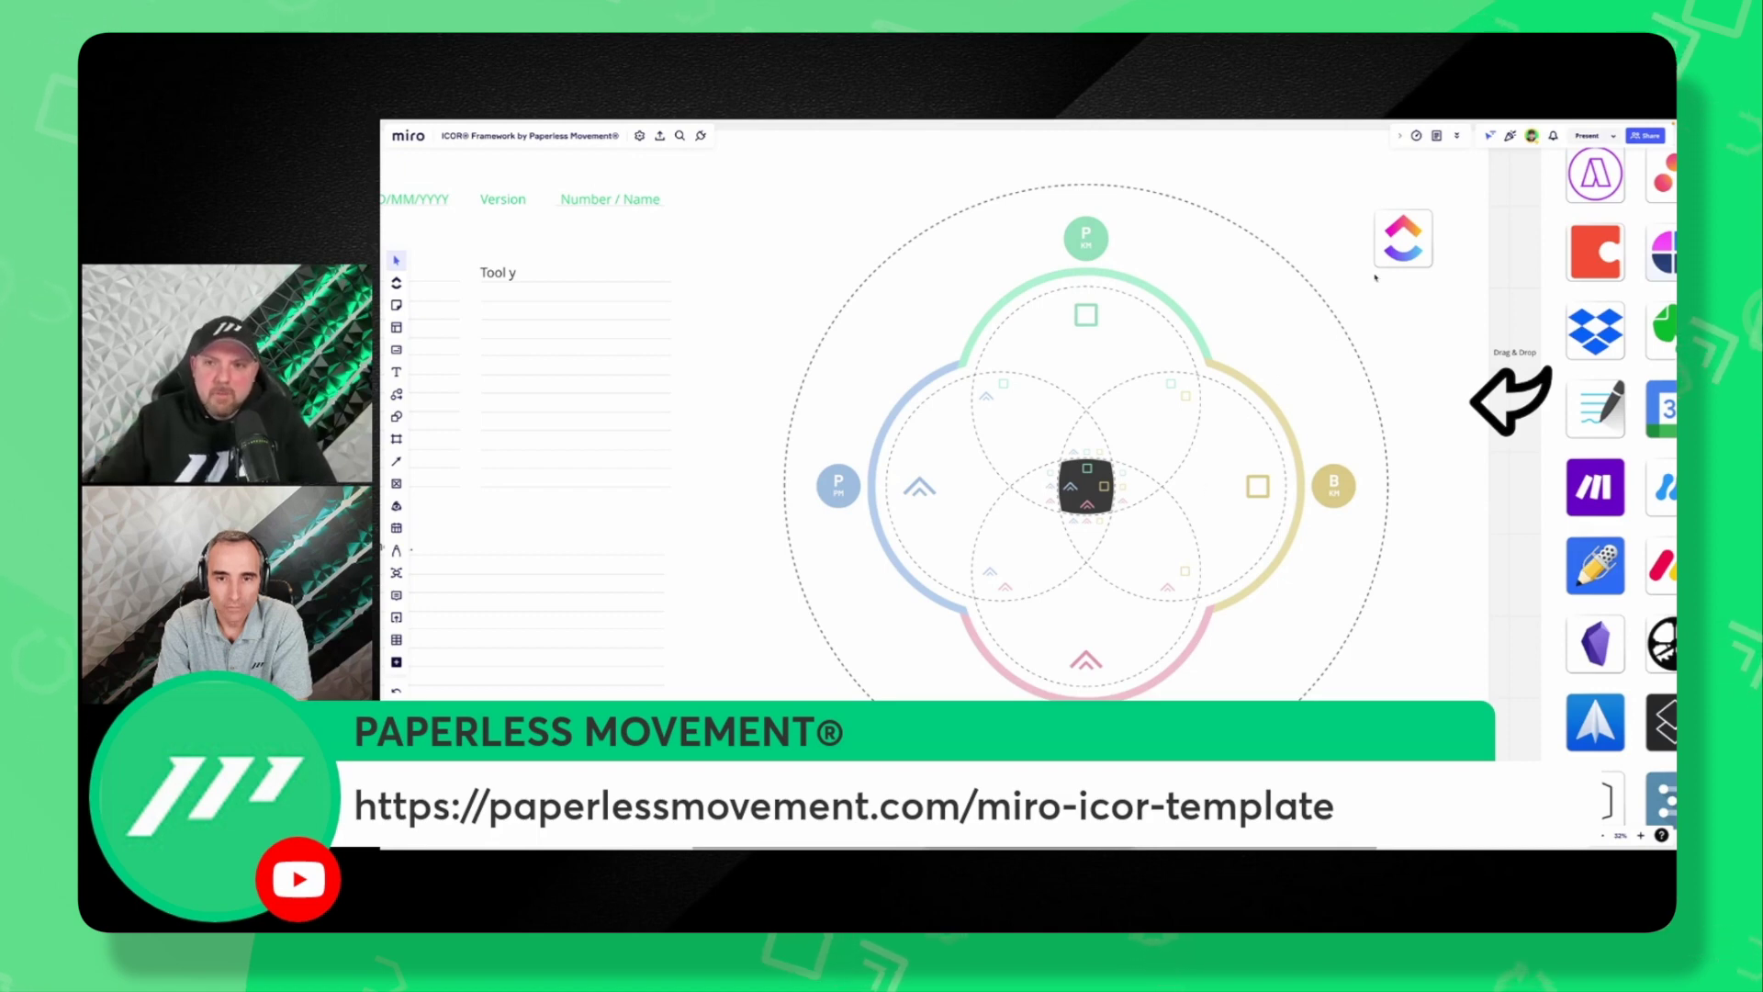
# Try the ClickUp and Notion logos on the ICOR diagram, then return Notion to the app logos.
pyautogui.moveTo(1403, 240); pyautogui.dragTo(1358, 271)
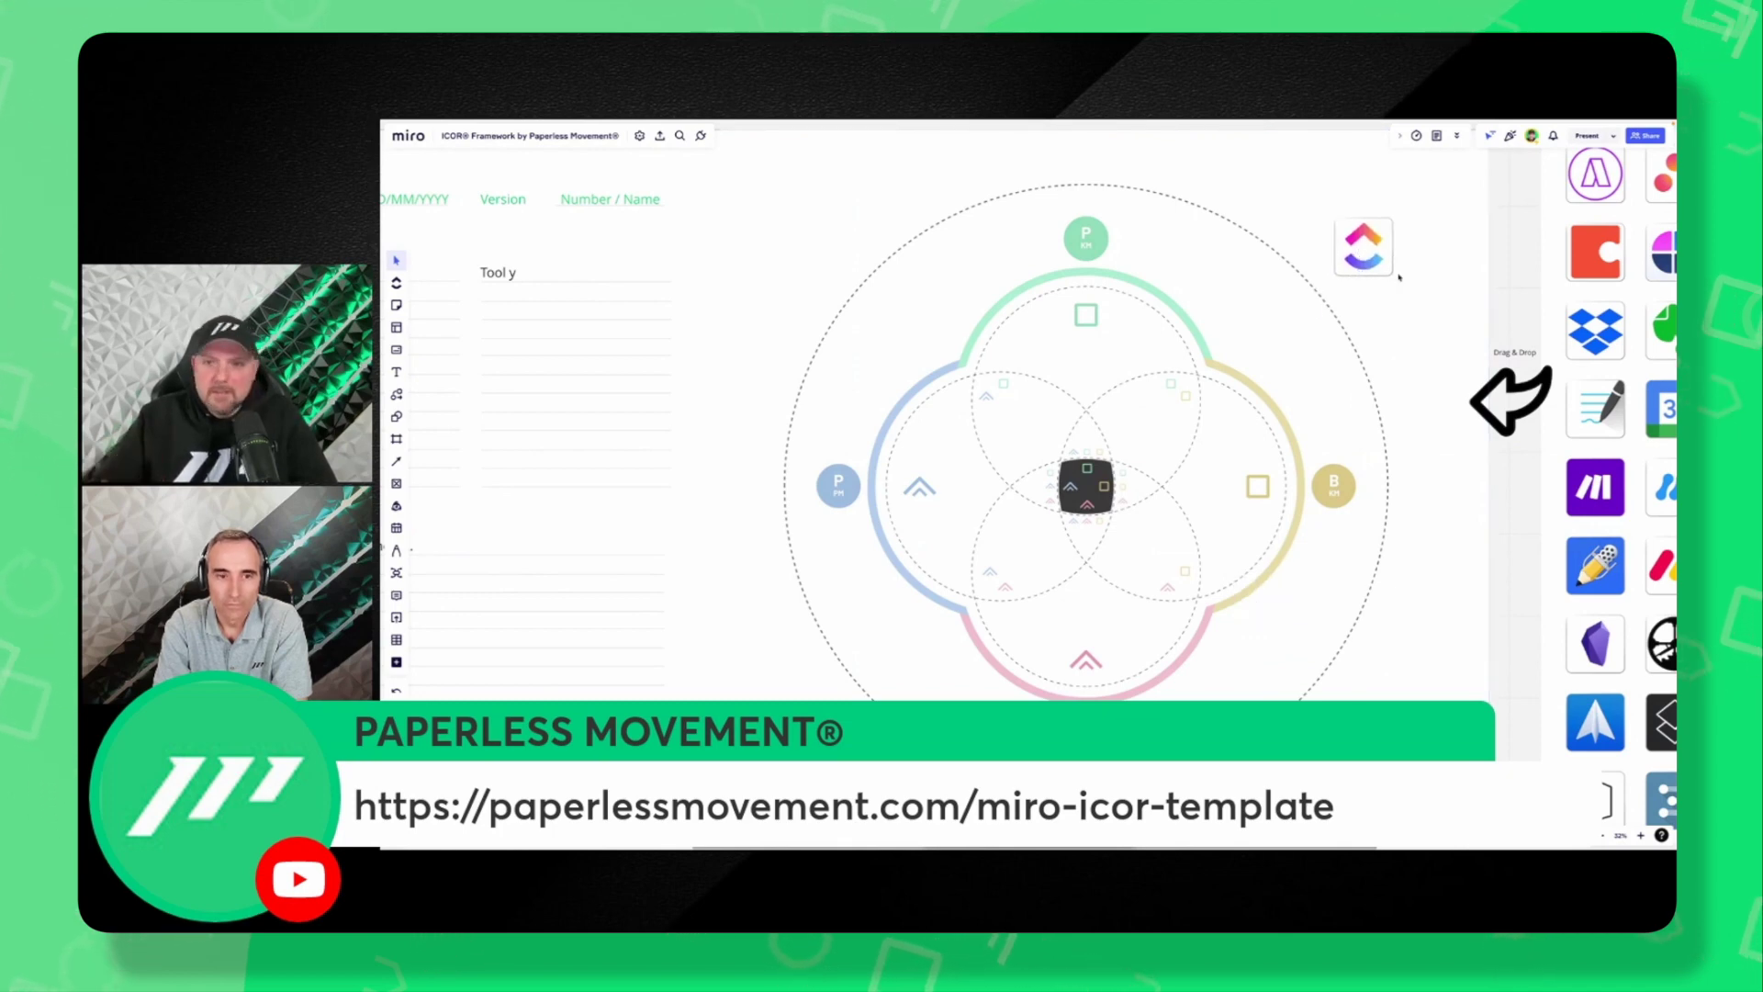
pyautogui.moveTo(1389, 237); pyautogui.dragTo(1088, 622)
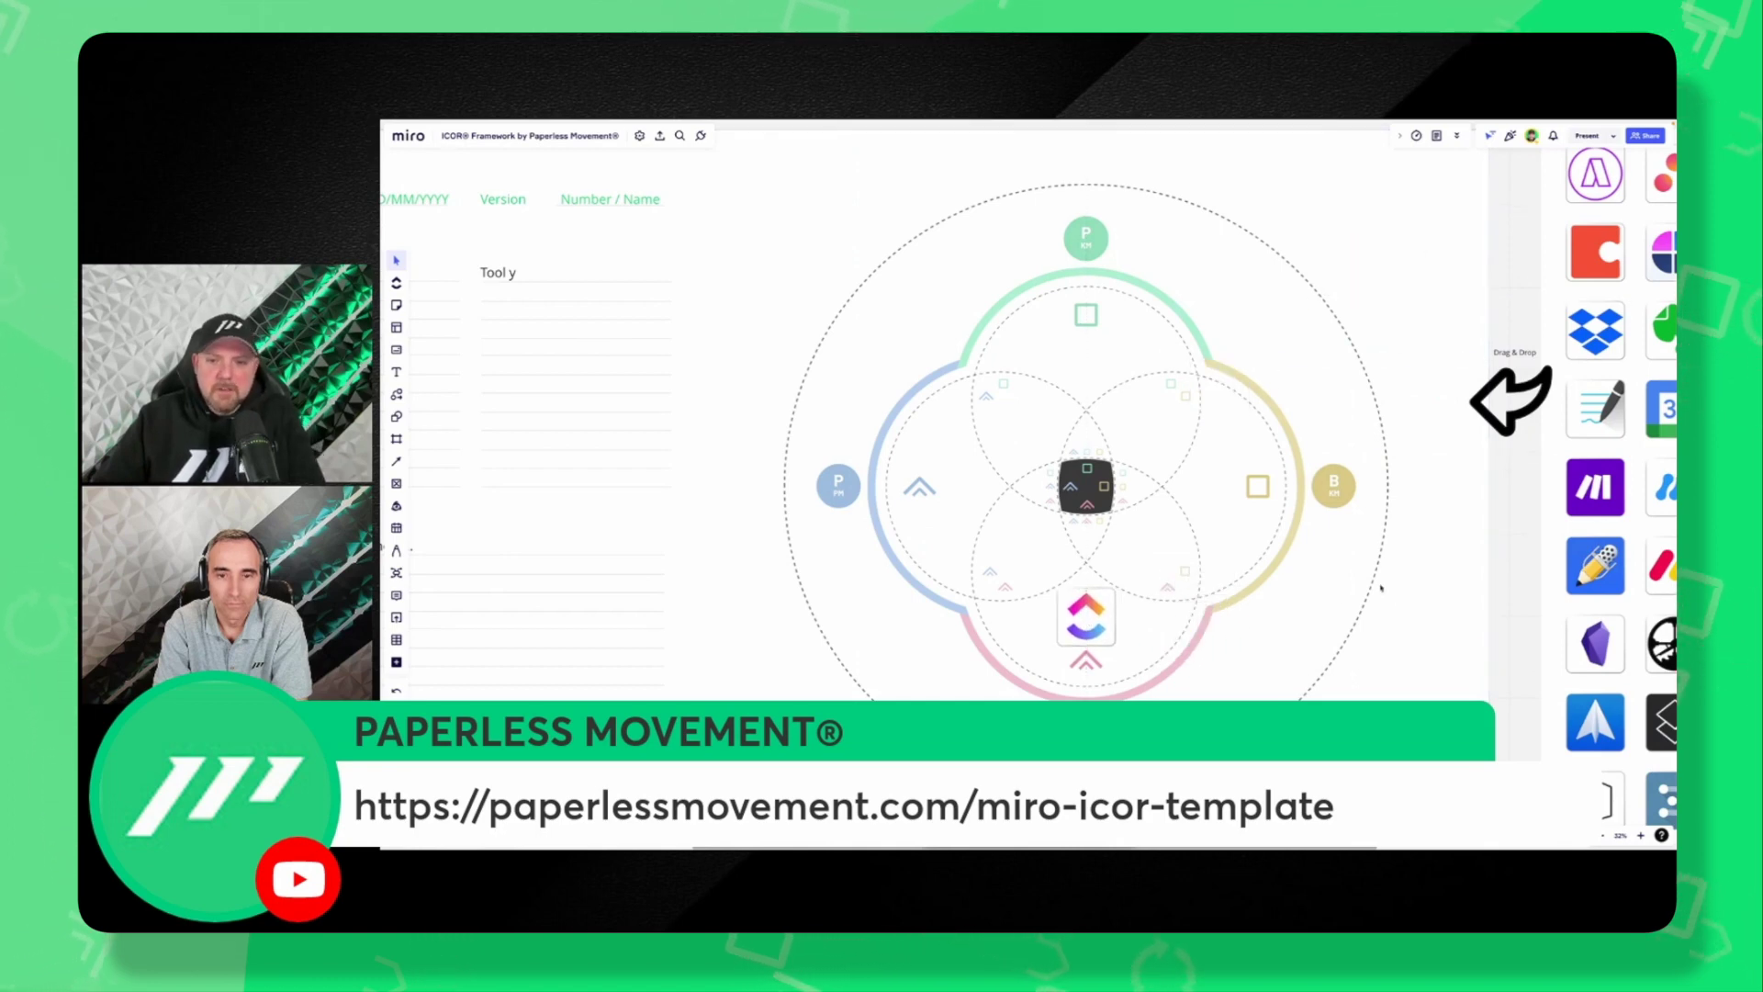
pyautogui.moveTo(1515, 555); pyautogui.dragTo(975, 477)
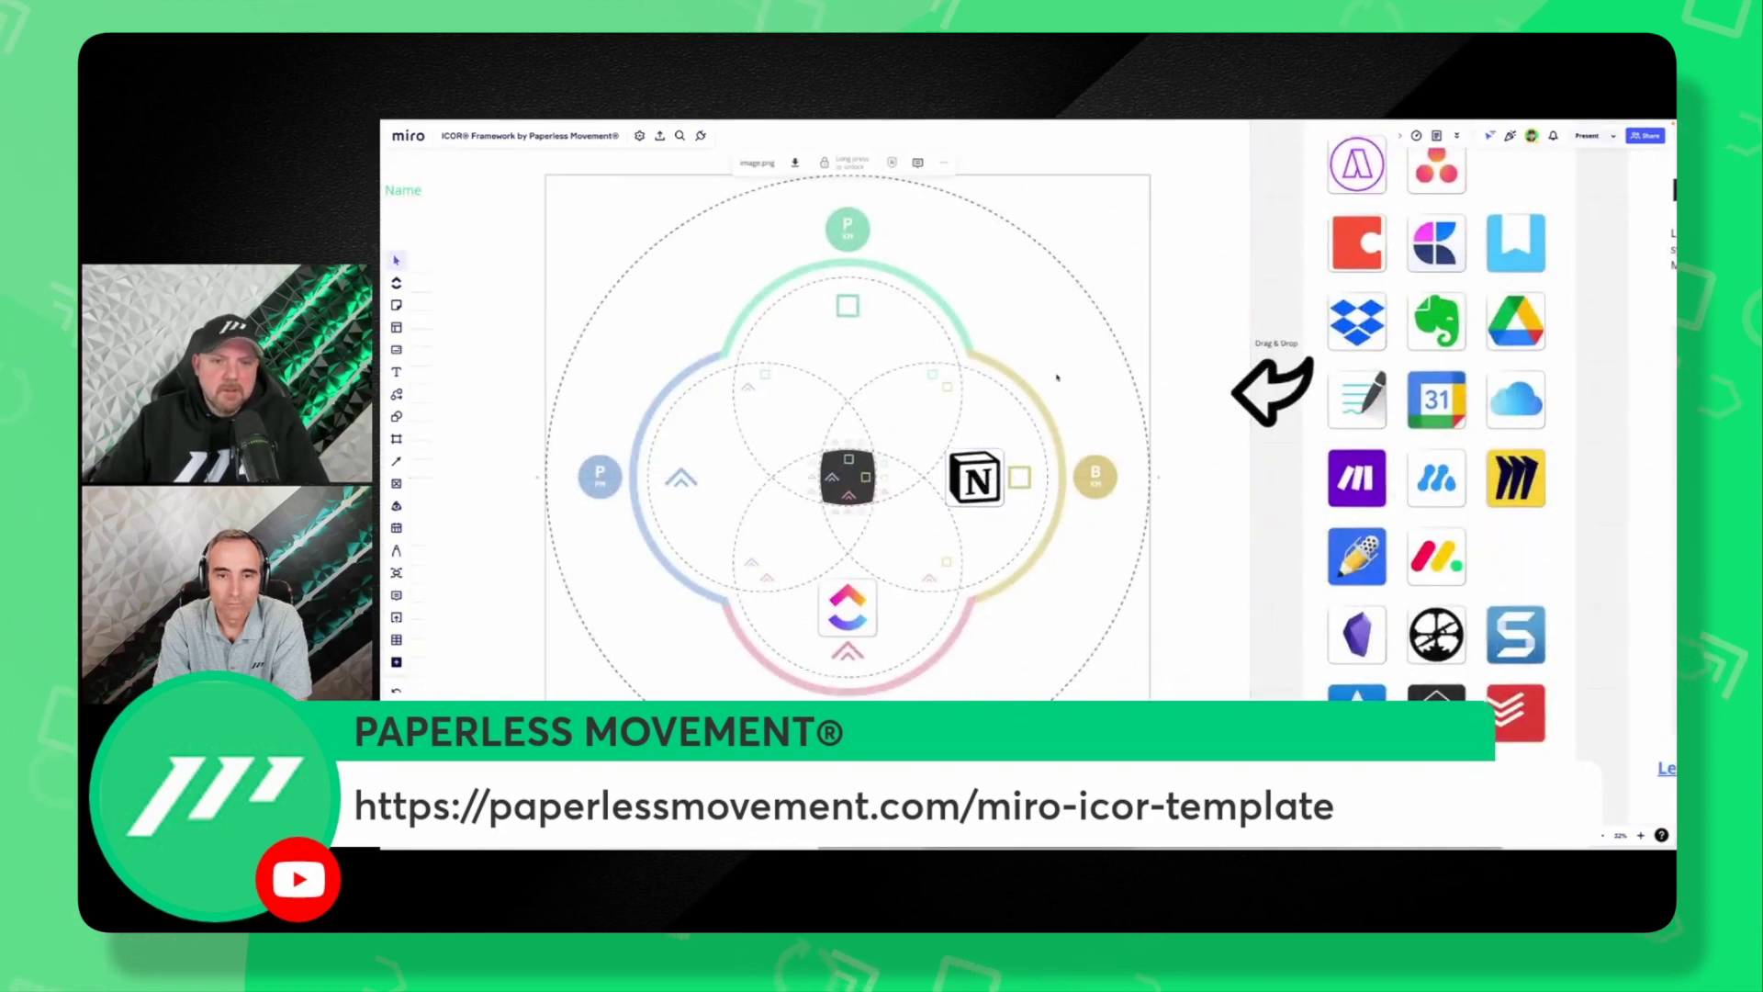
pyautogui.hscroll(-3, 1193, 367)
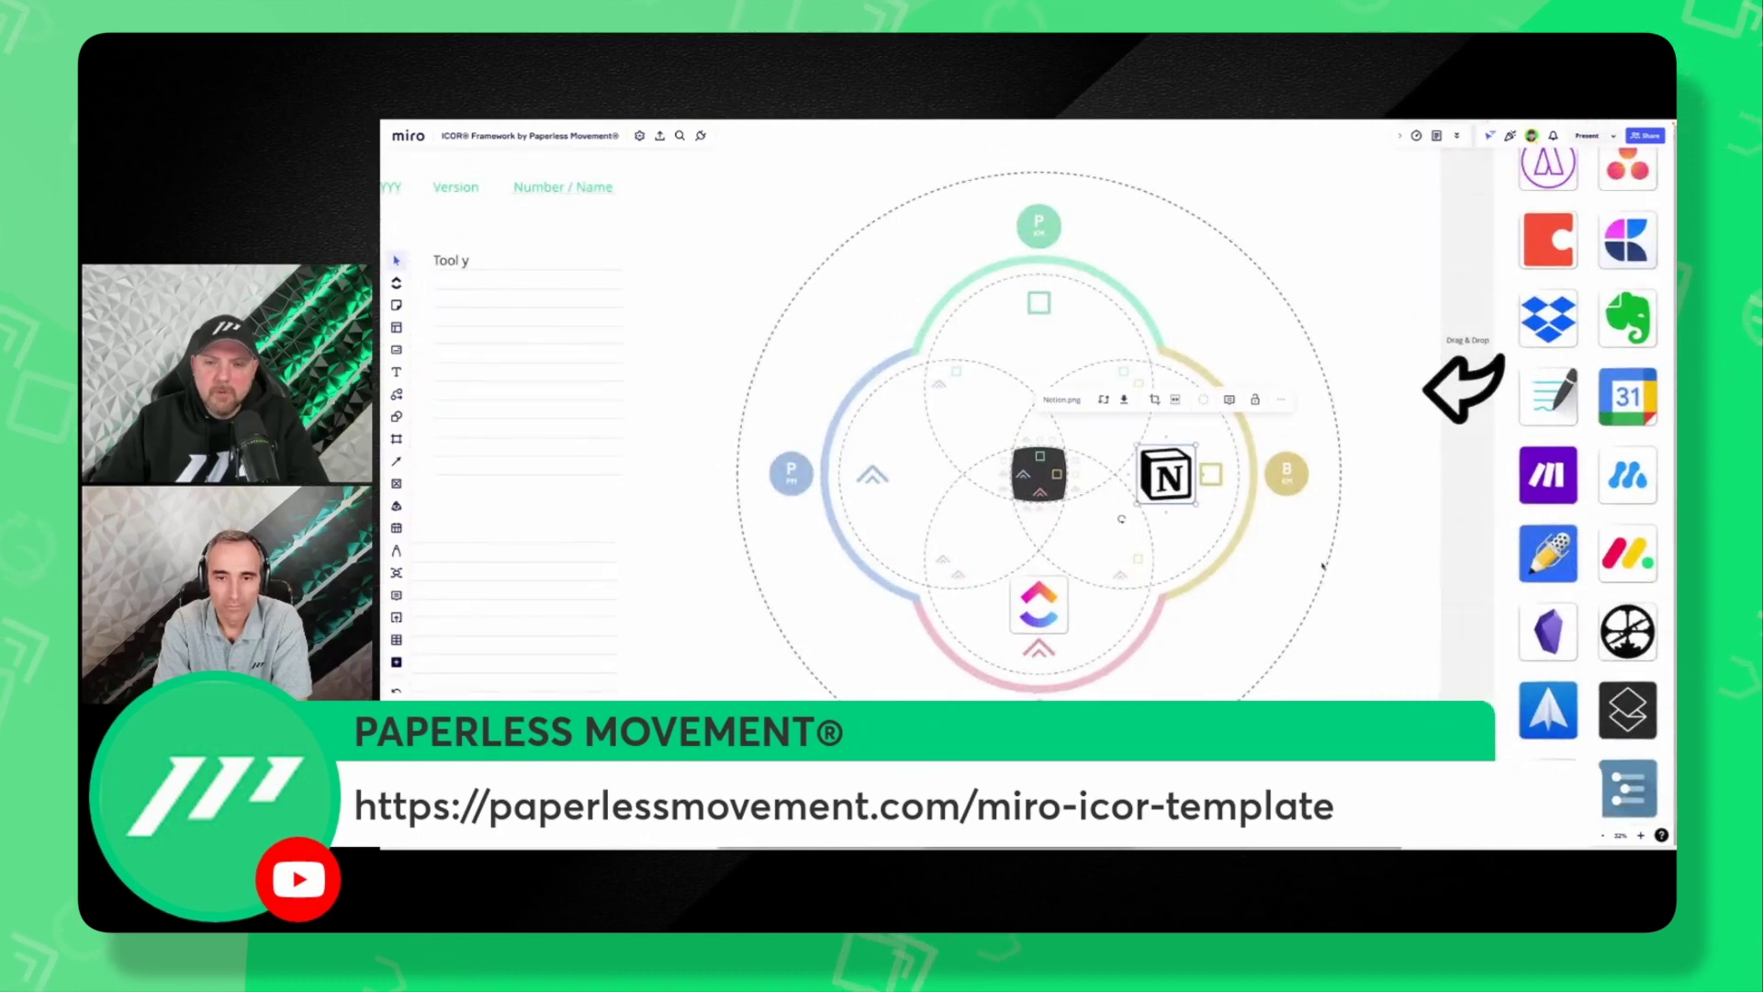
pyautogui.moveTo(1009, 486); pyautogui.dragTo(1549, 562)
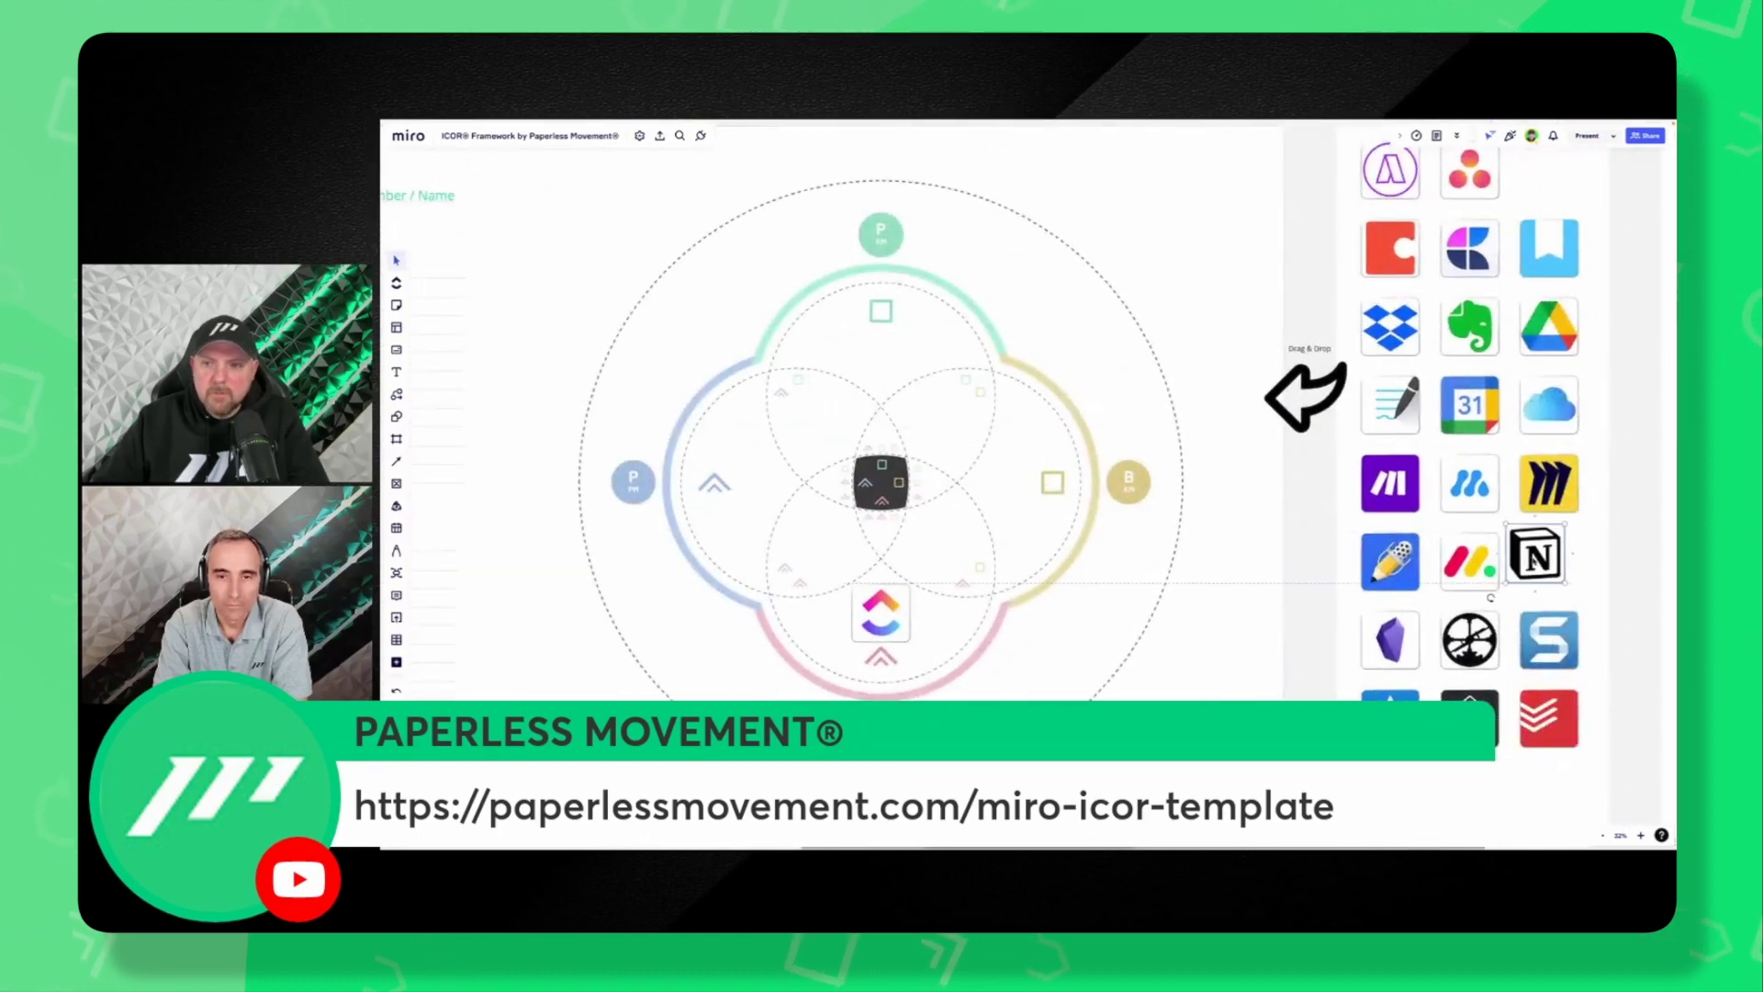
# Place the ClickUp logo beside the diagram's dark centre square.
pyautogui.click(884, 609)
pyautogui.moveTo(884, 609); pyautogui.dragTo(951, 473)
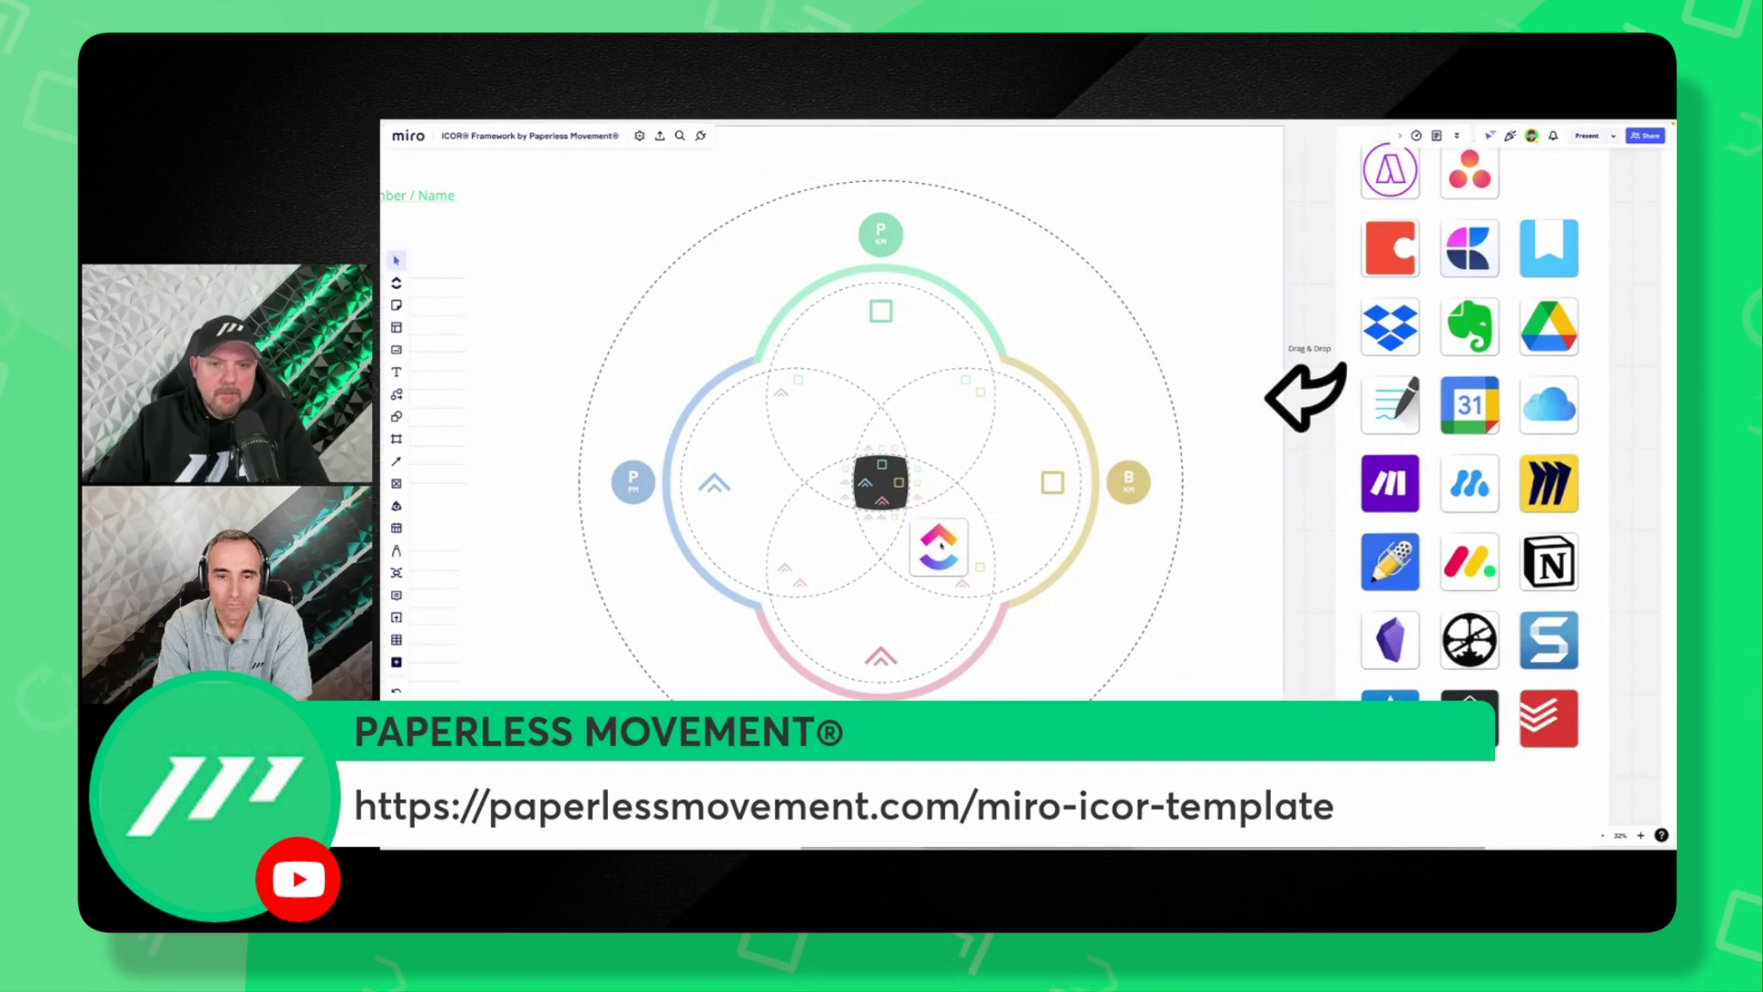
pyautogui.scroll(2, 1152, 534)
pyautogui.hscroll(-3, 1153, 534)
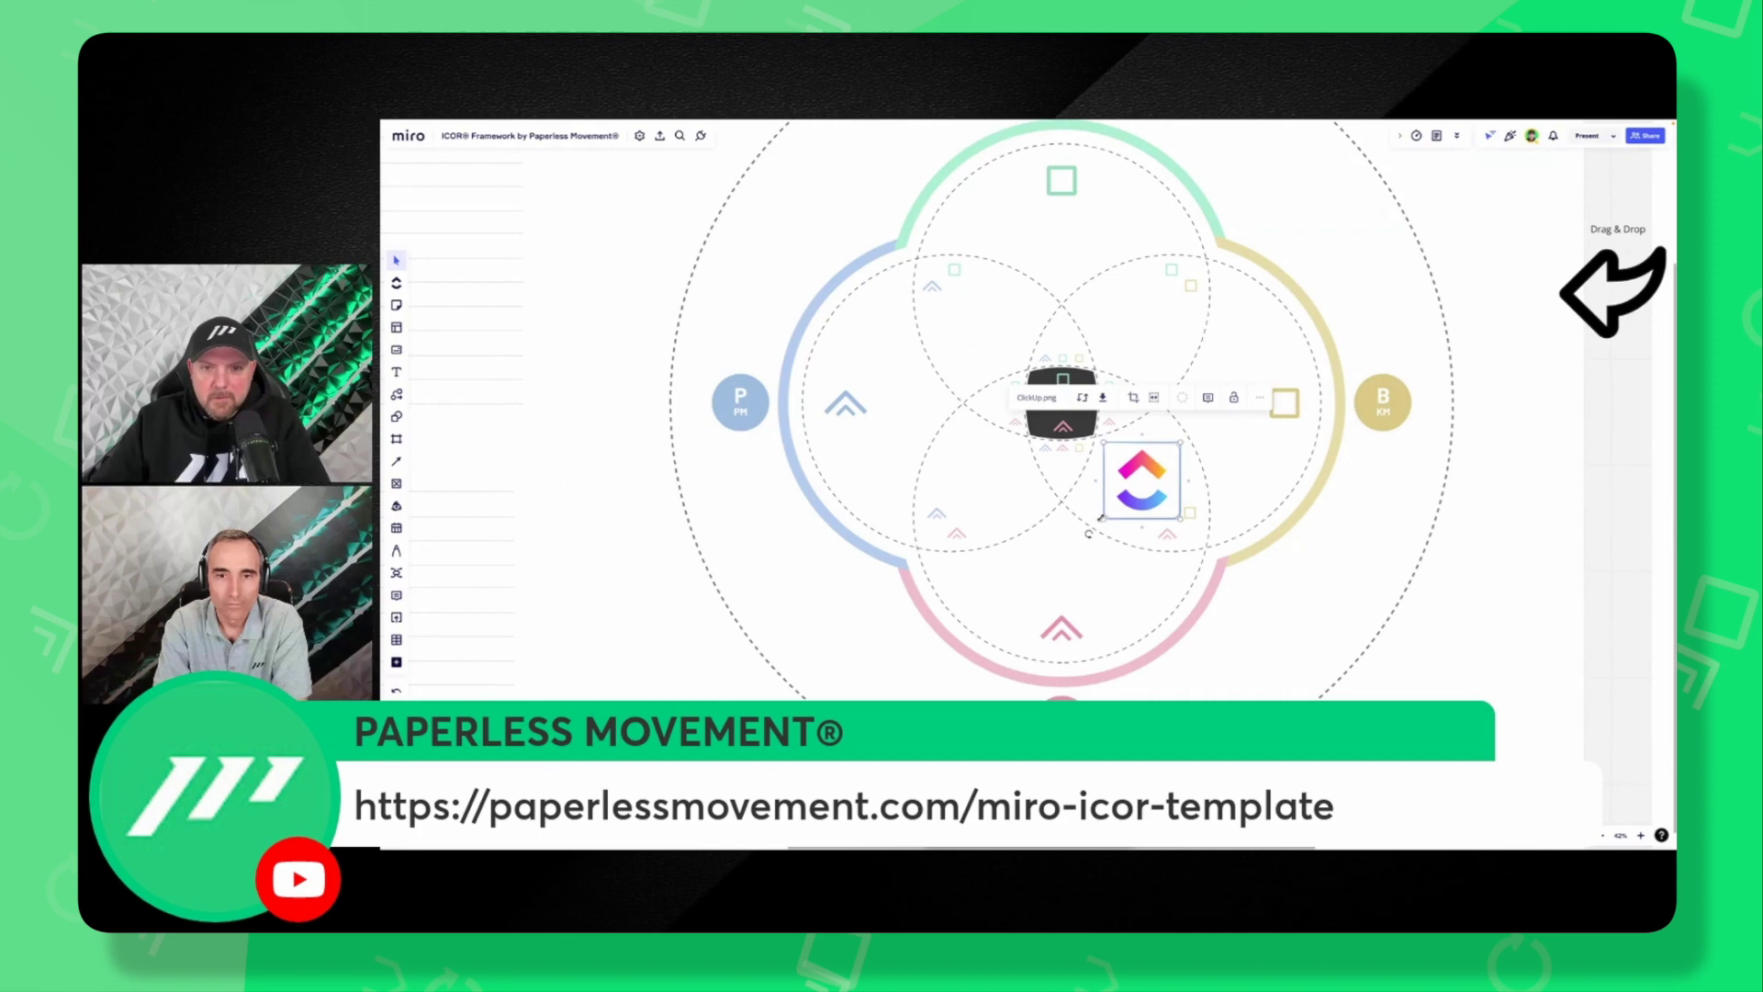
# Shrink the ClickUp logo and position it just below-right of the ICOR diagram's dark centre square.
pyautogui.click(1212, 521)
pyautogui.moveTo(1139, 484); pyautogui.dragTo(979, 313)
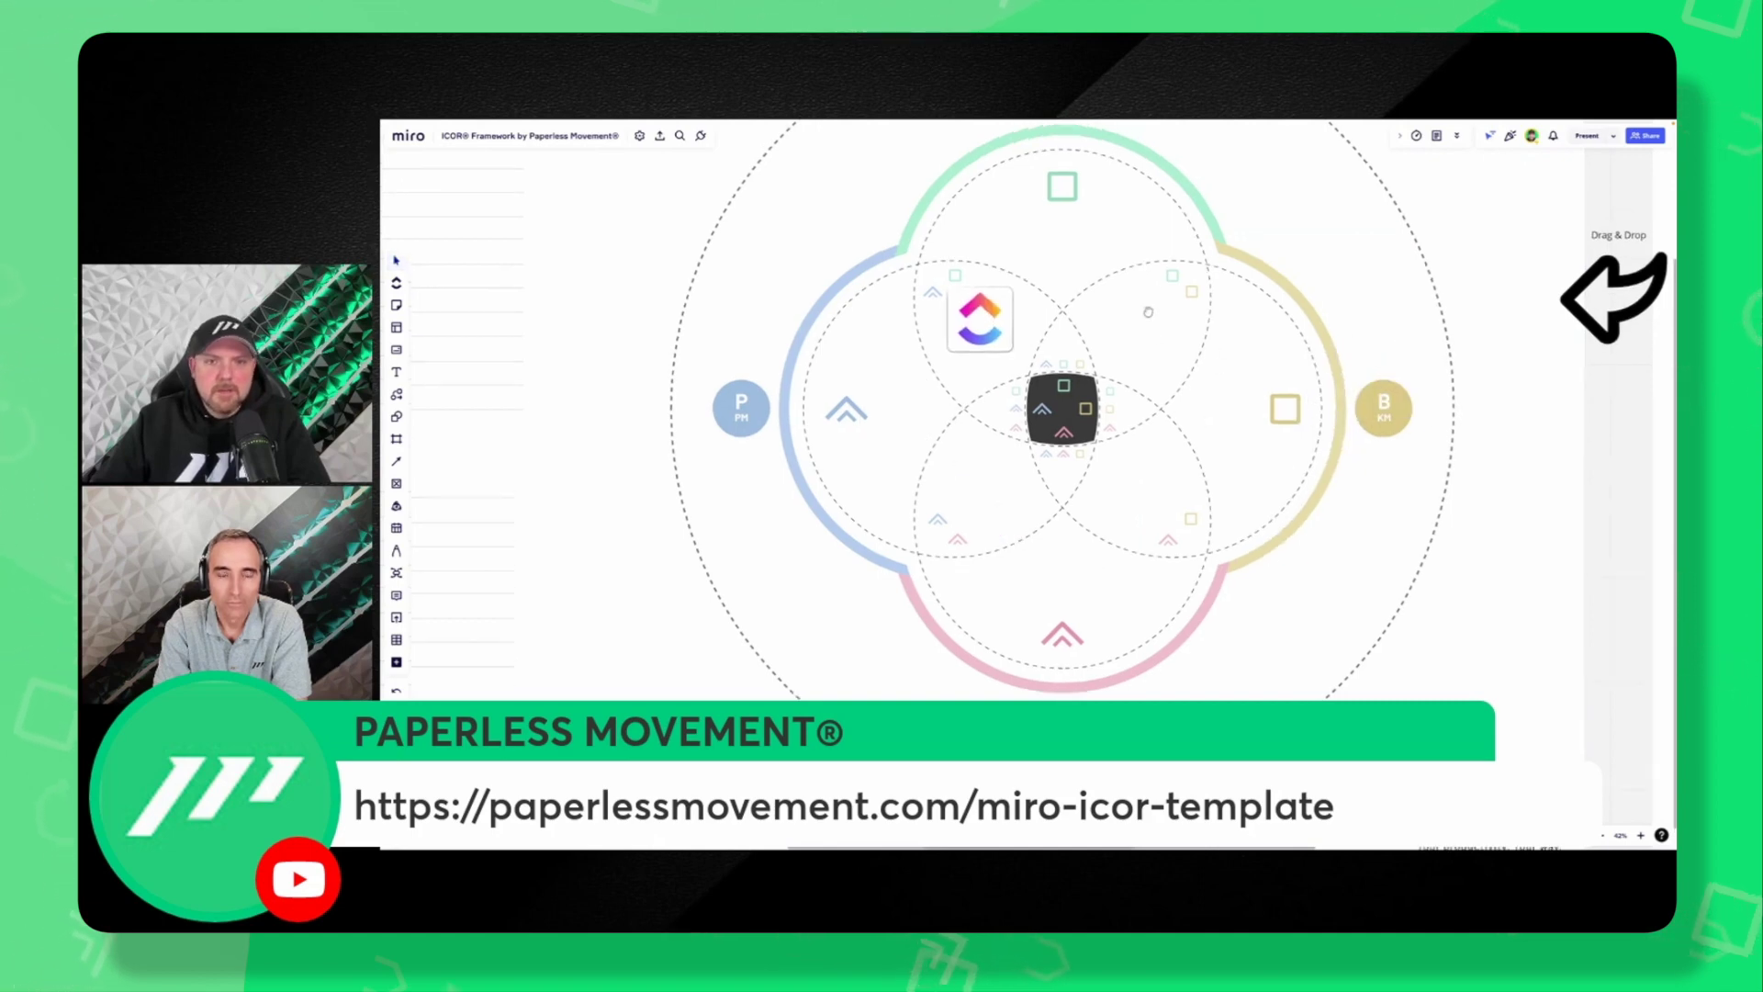
pyautogui.scroll(3, 1025, 452)
pyautogui.click(1016, 460)
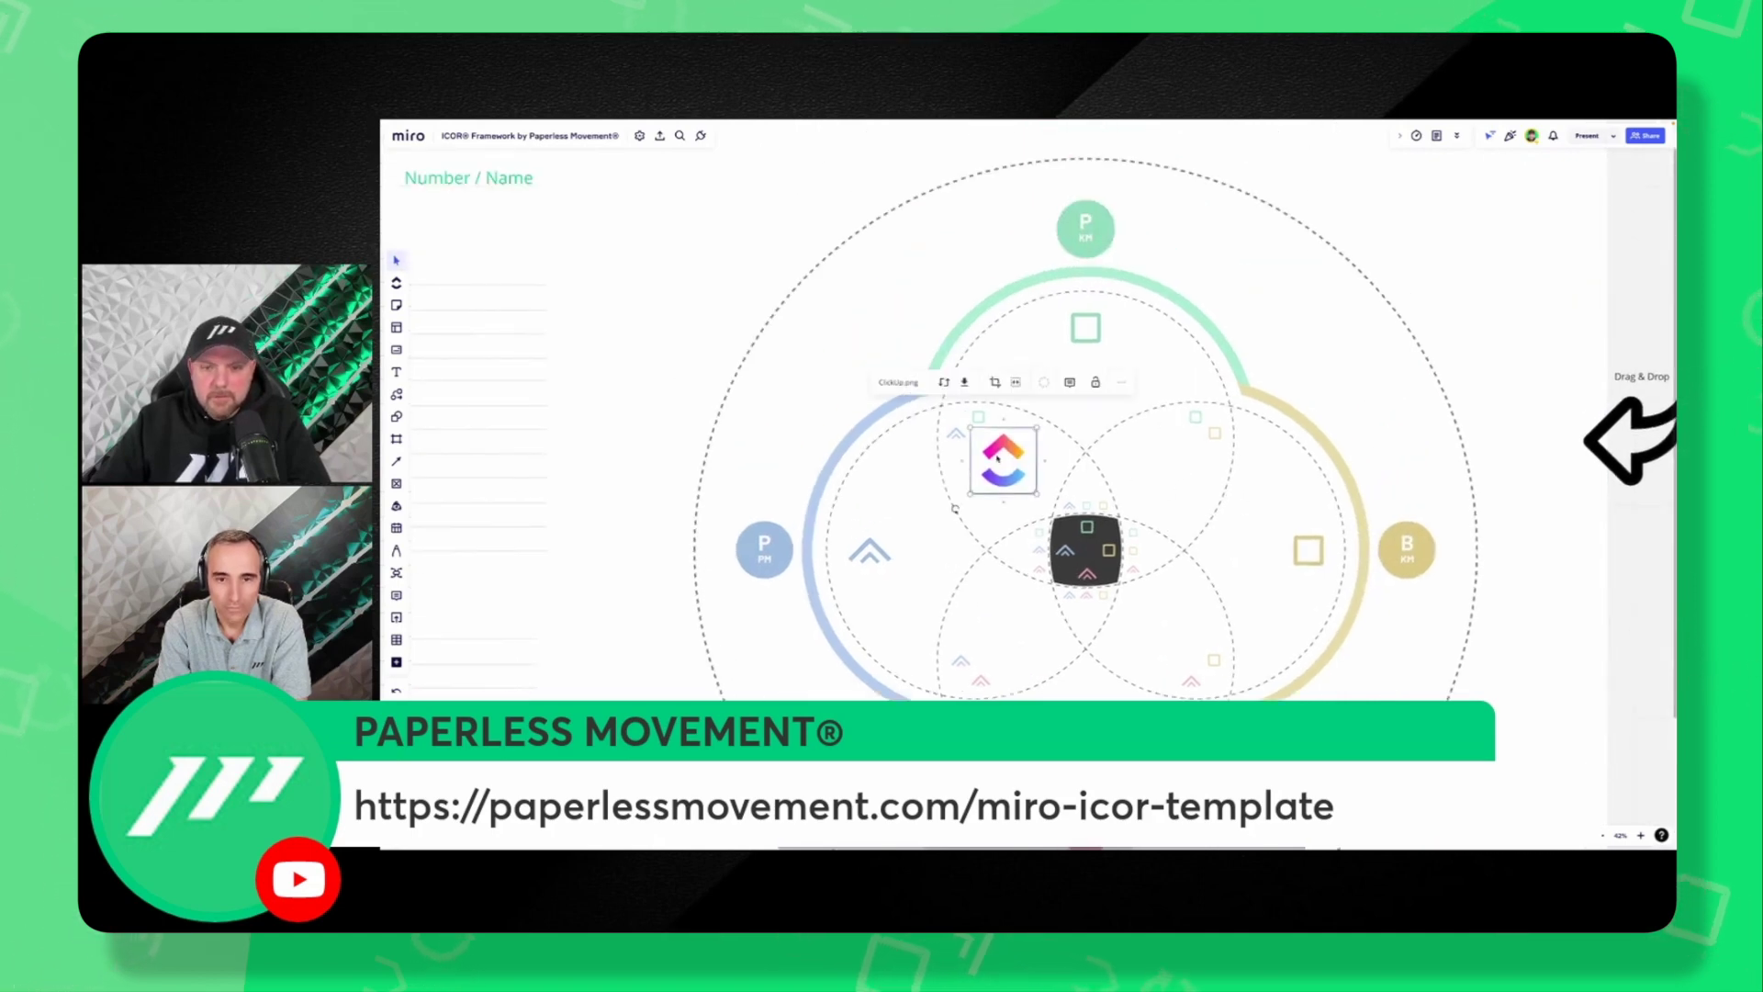
pyautogui.moveTo(998, 458); pyautogui.dragTo(1081, 549)
pyautogui.scroll(-5, 1049, 590)
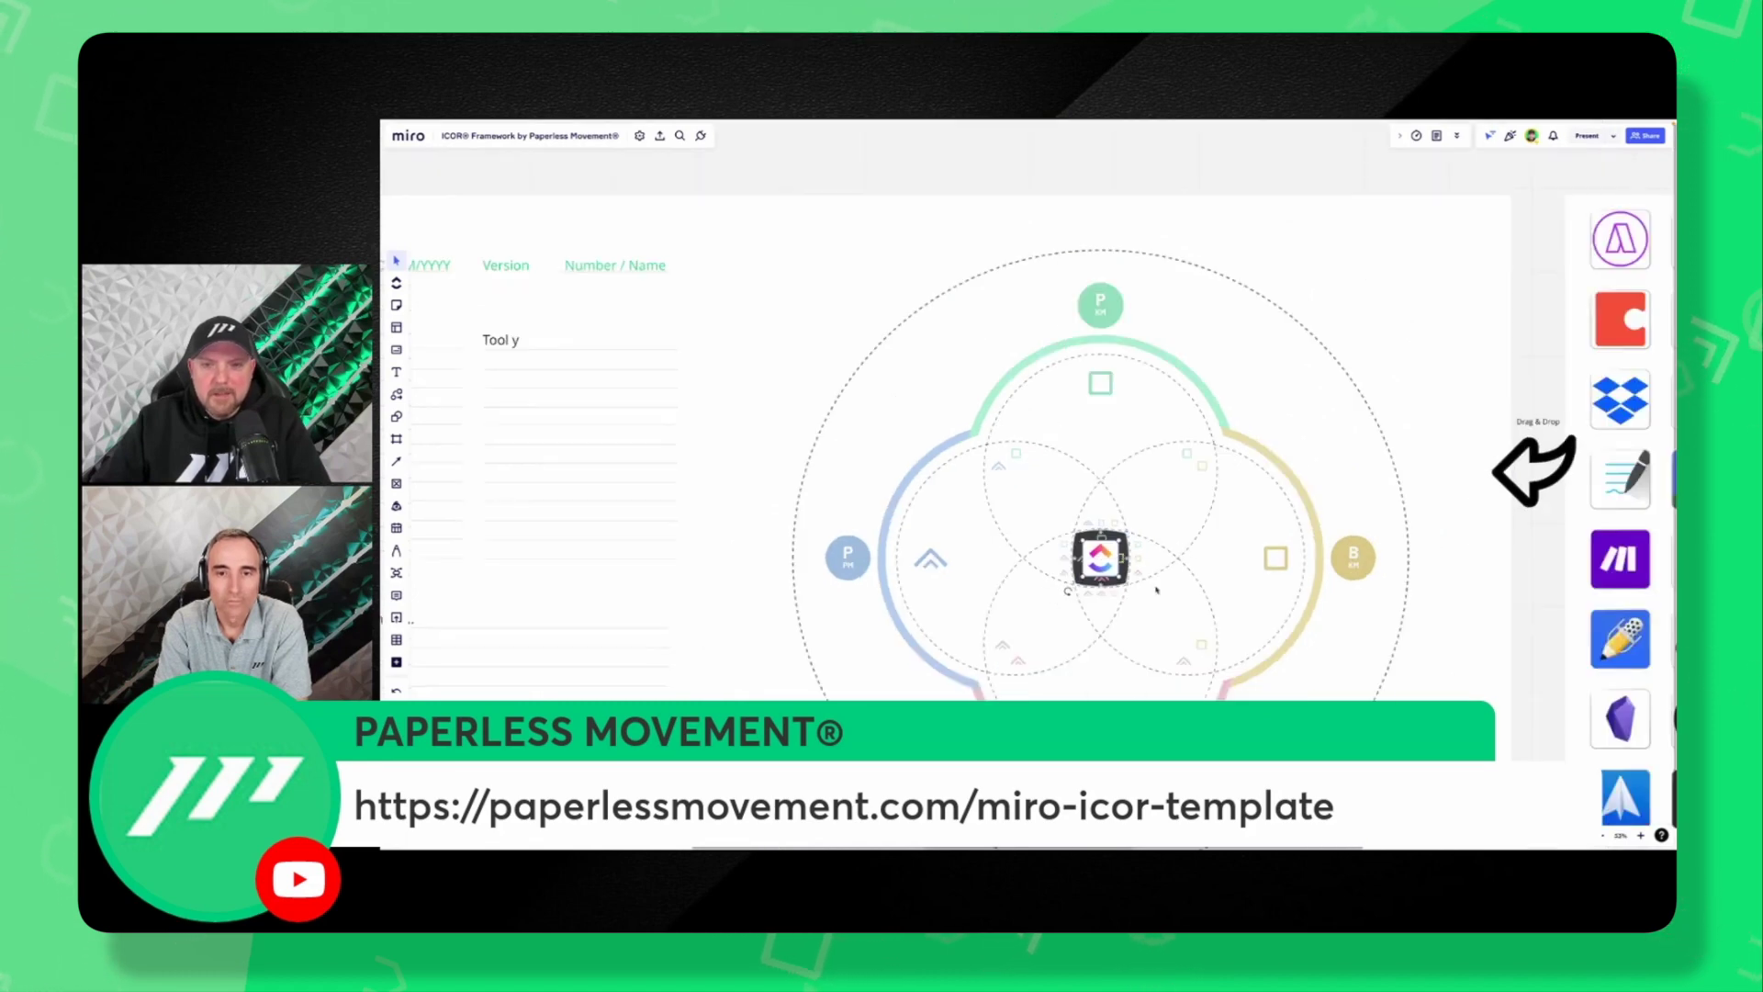
pyautogui.scroll(3, 1147, 603)
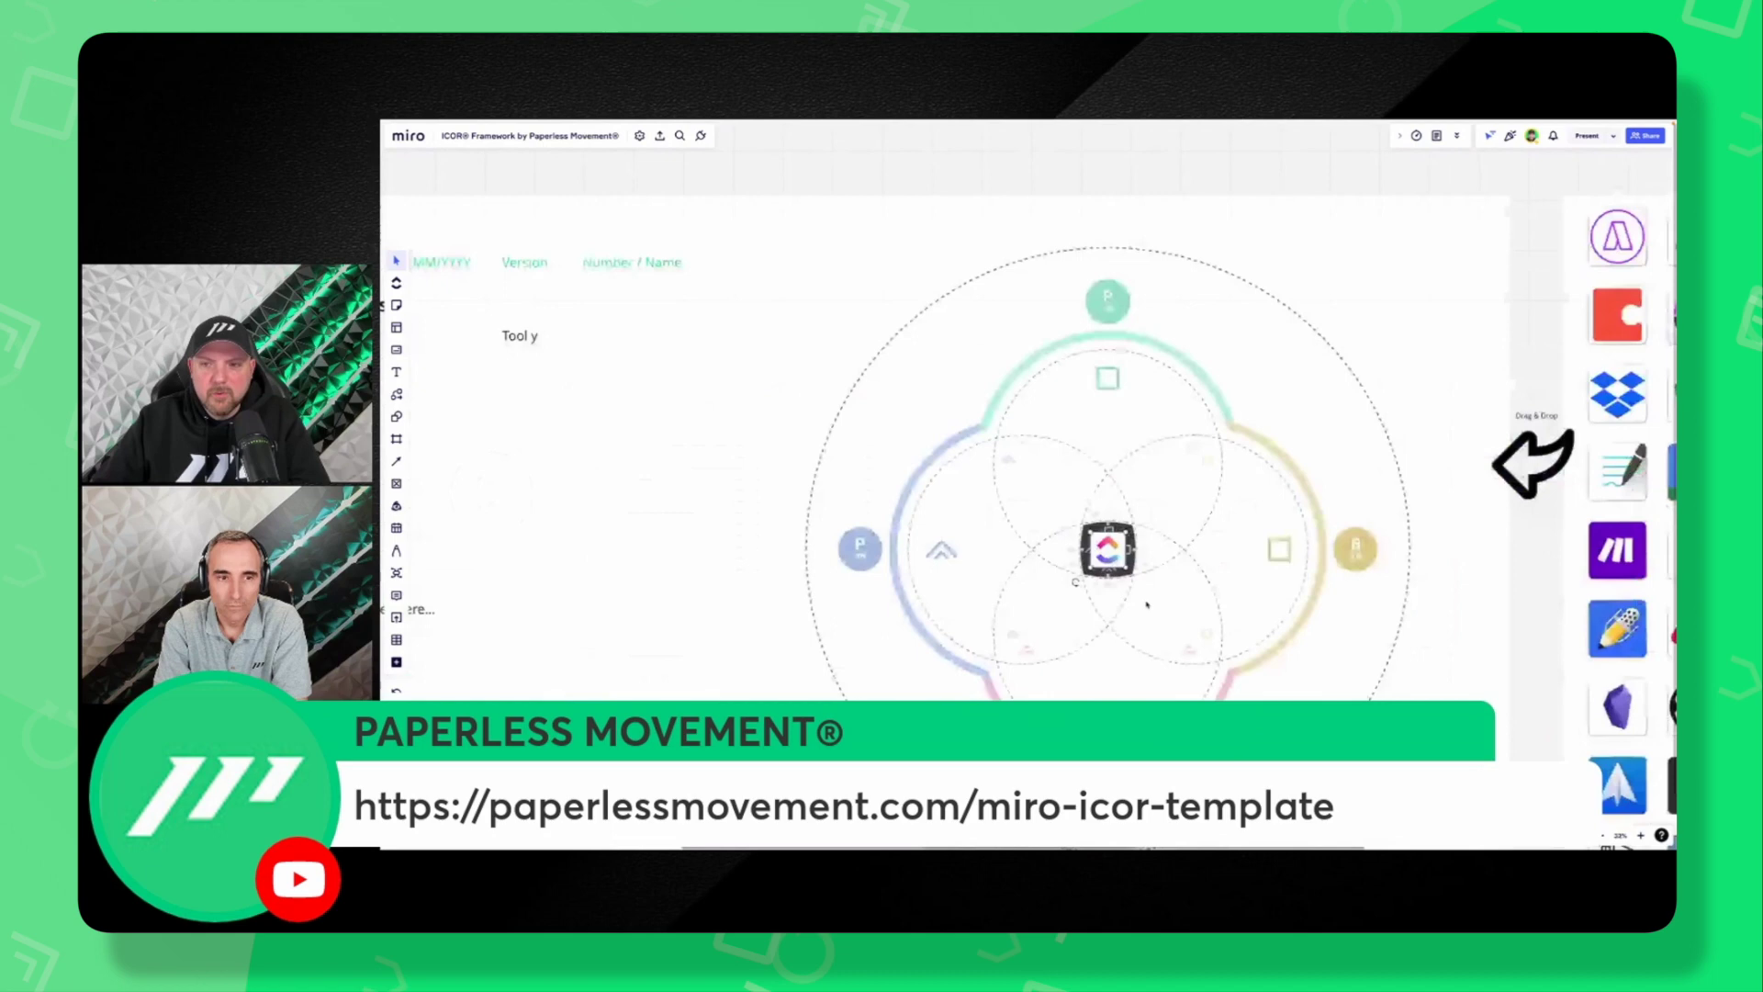
pyautogui.moveTo(1040, 477); pyautogui.dragTo(1097, 533)
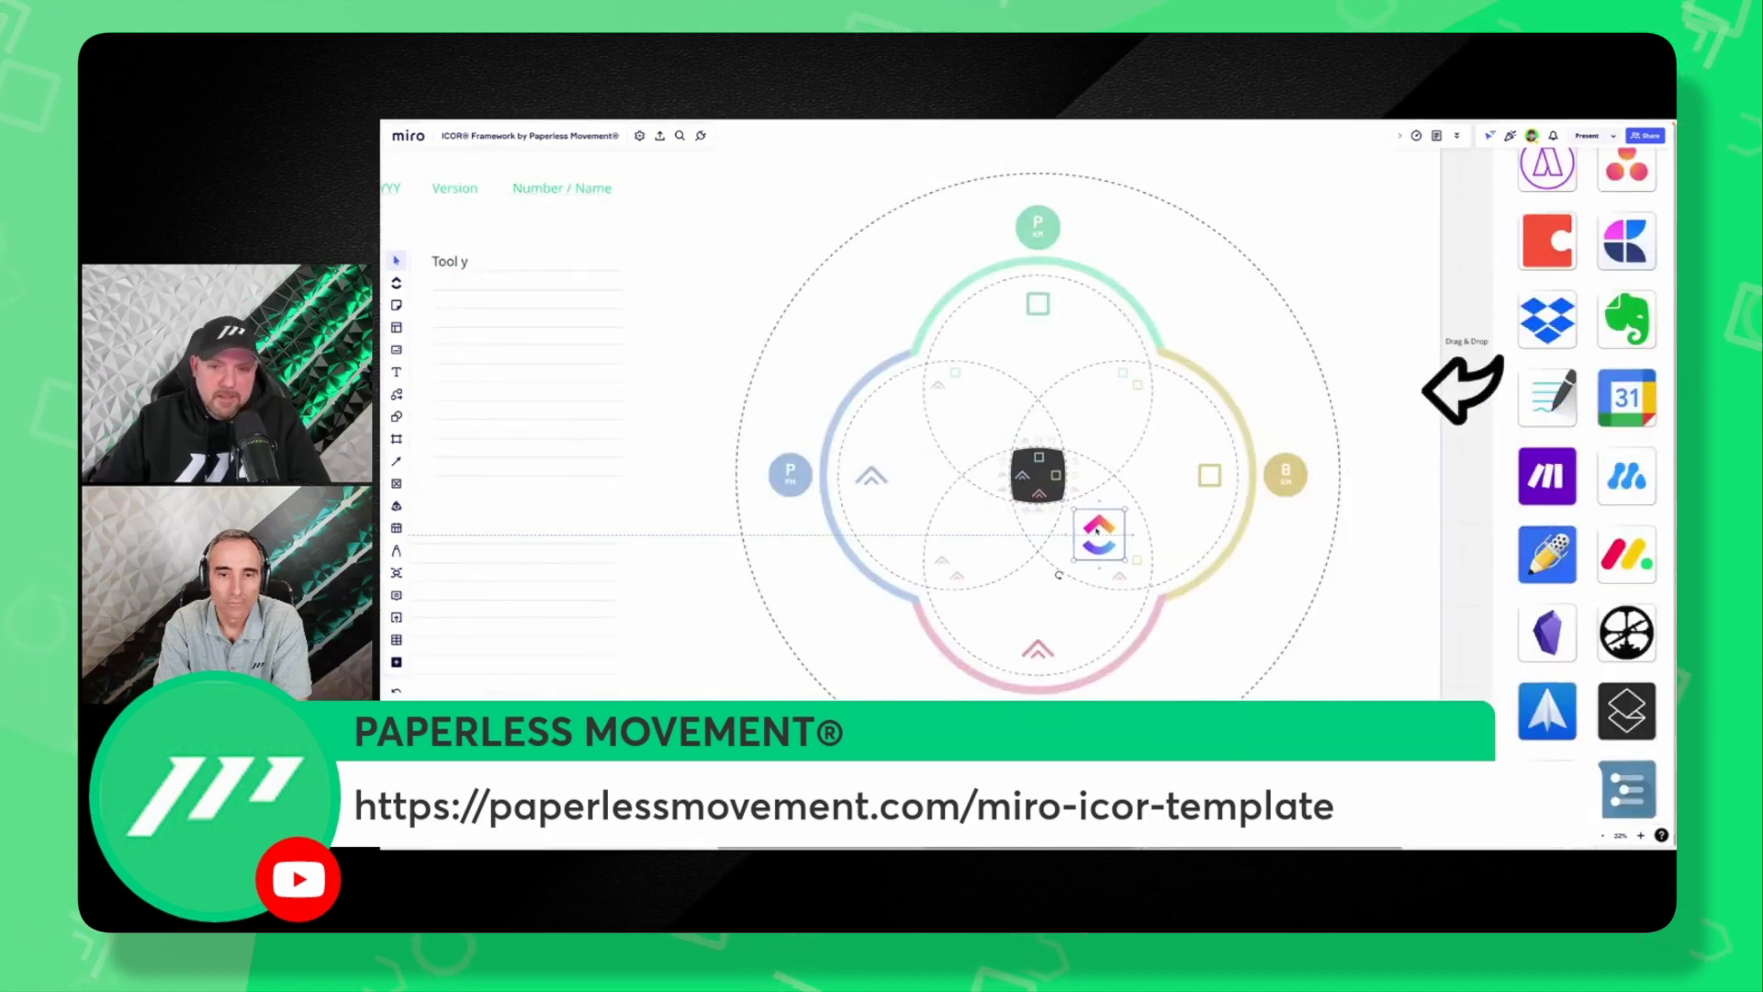
pyautogui.click(1307, 679)
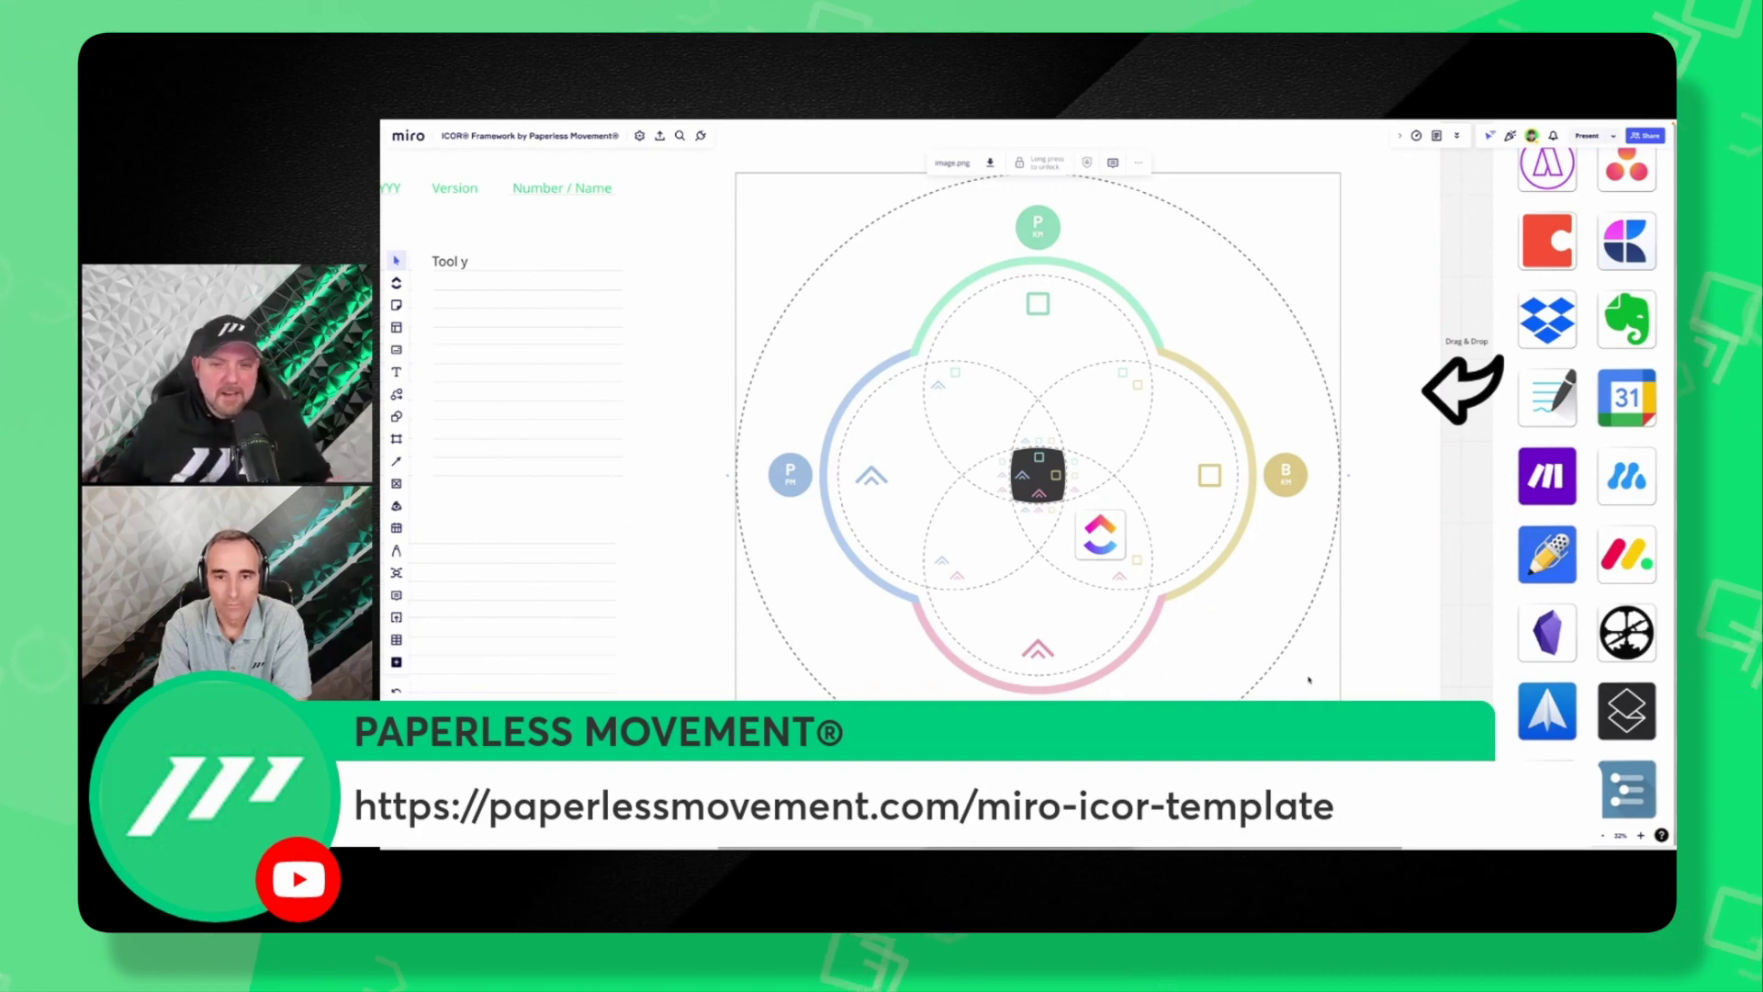
pyautogui.click(1420, 631)
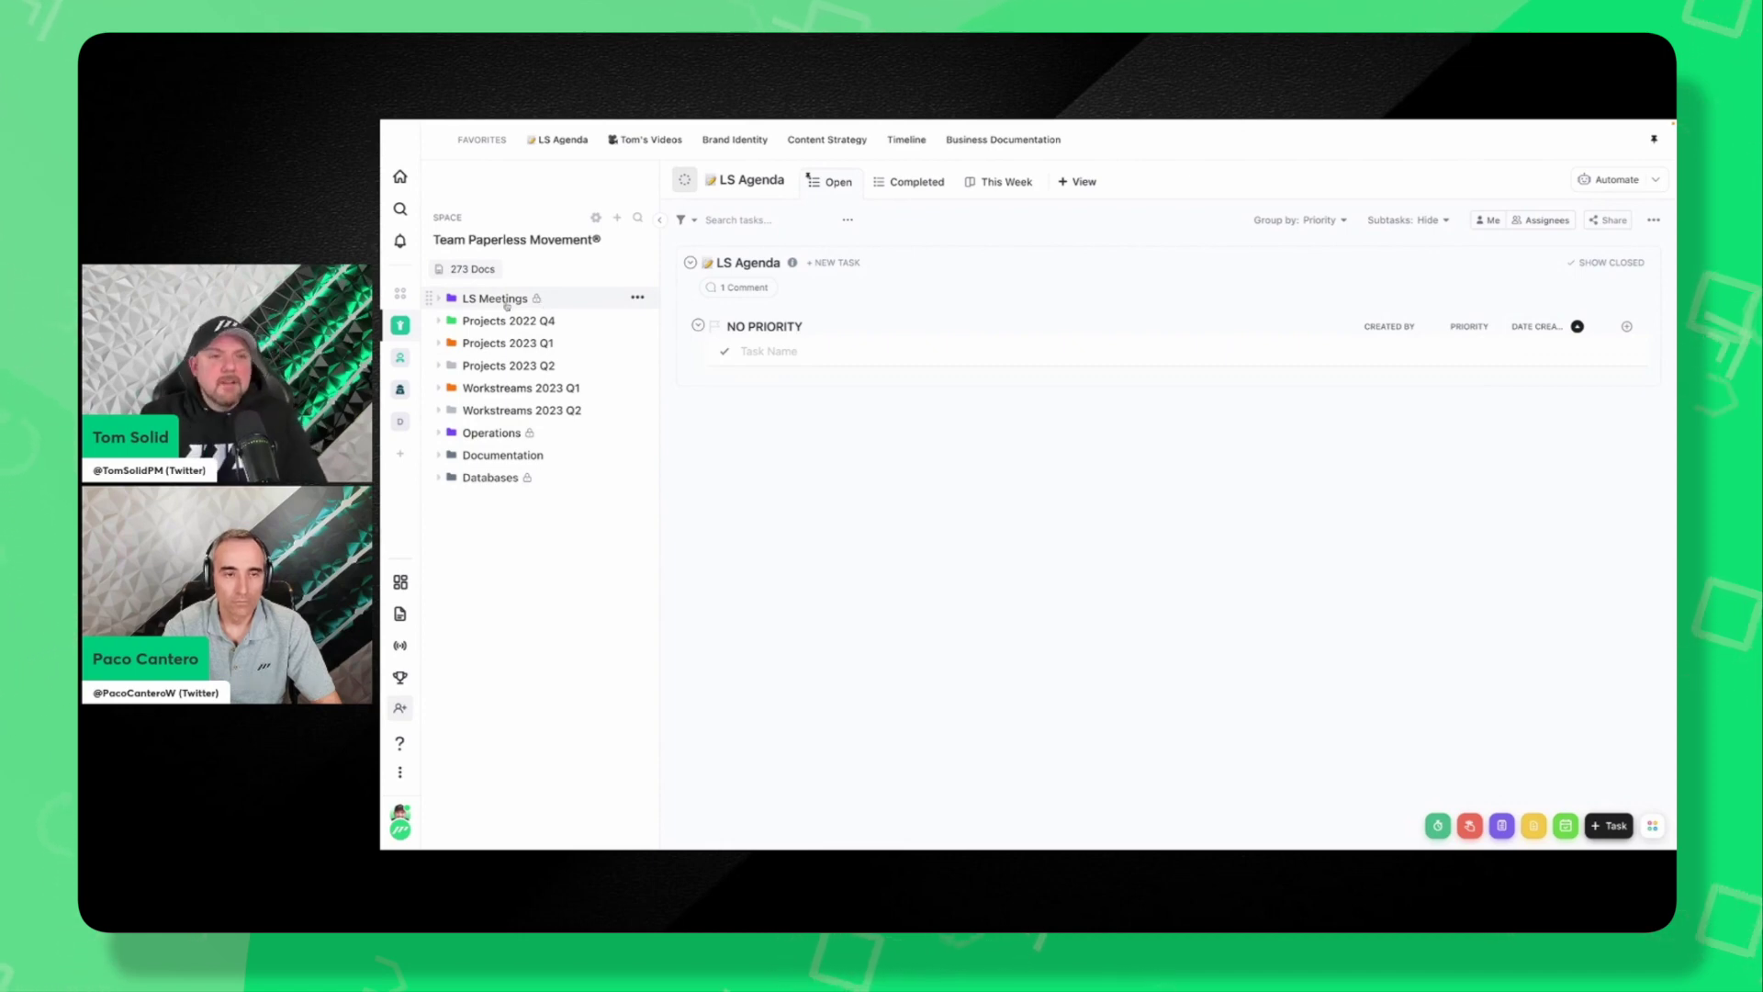
# Expand the LS Meetings folder in the sidebar and show the LS Agenda list.
pyautogui.click(524, 302)
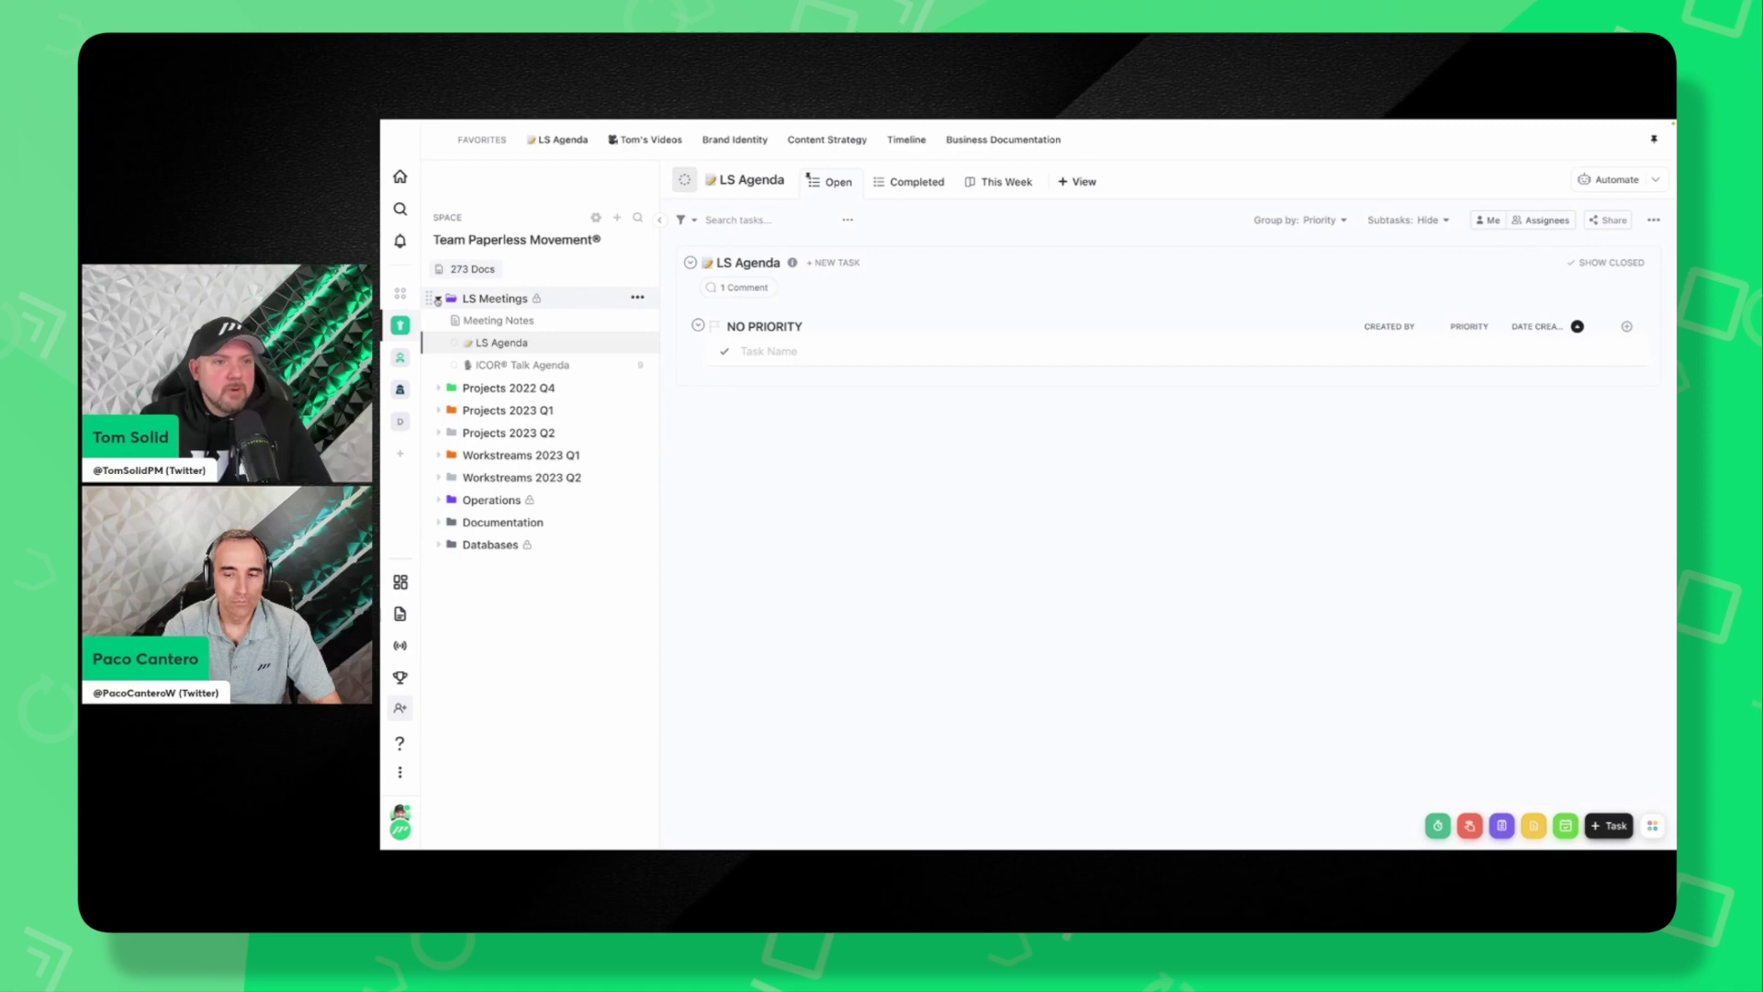
pyautogui.click(588, 344)
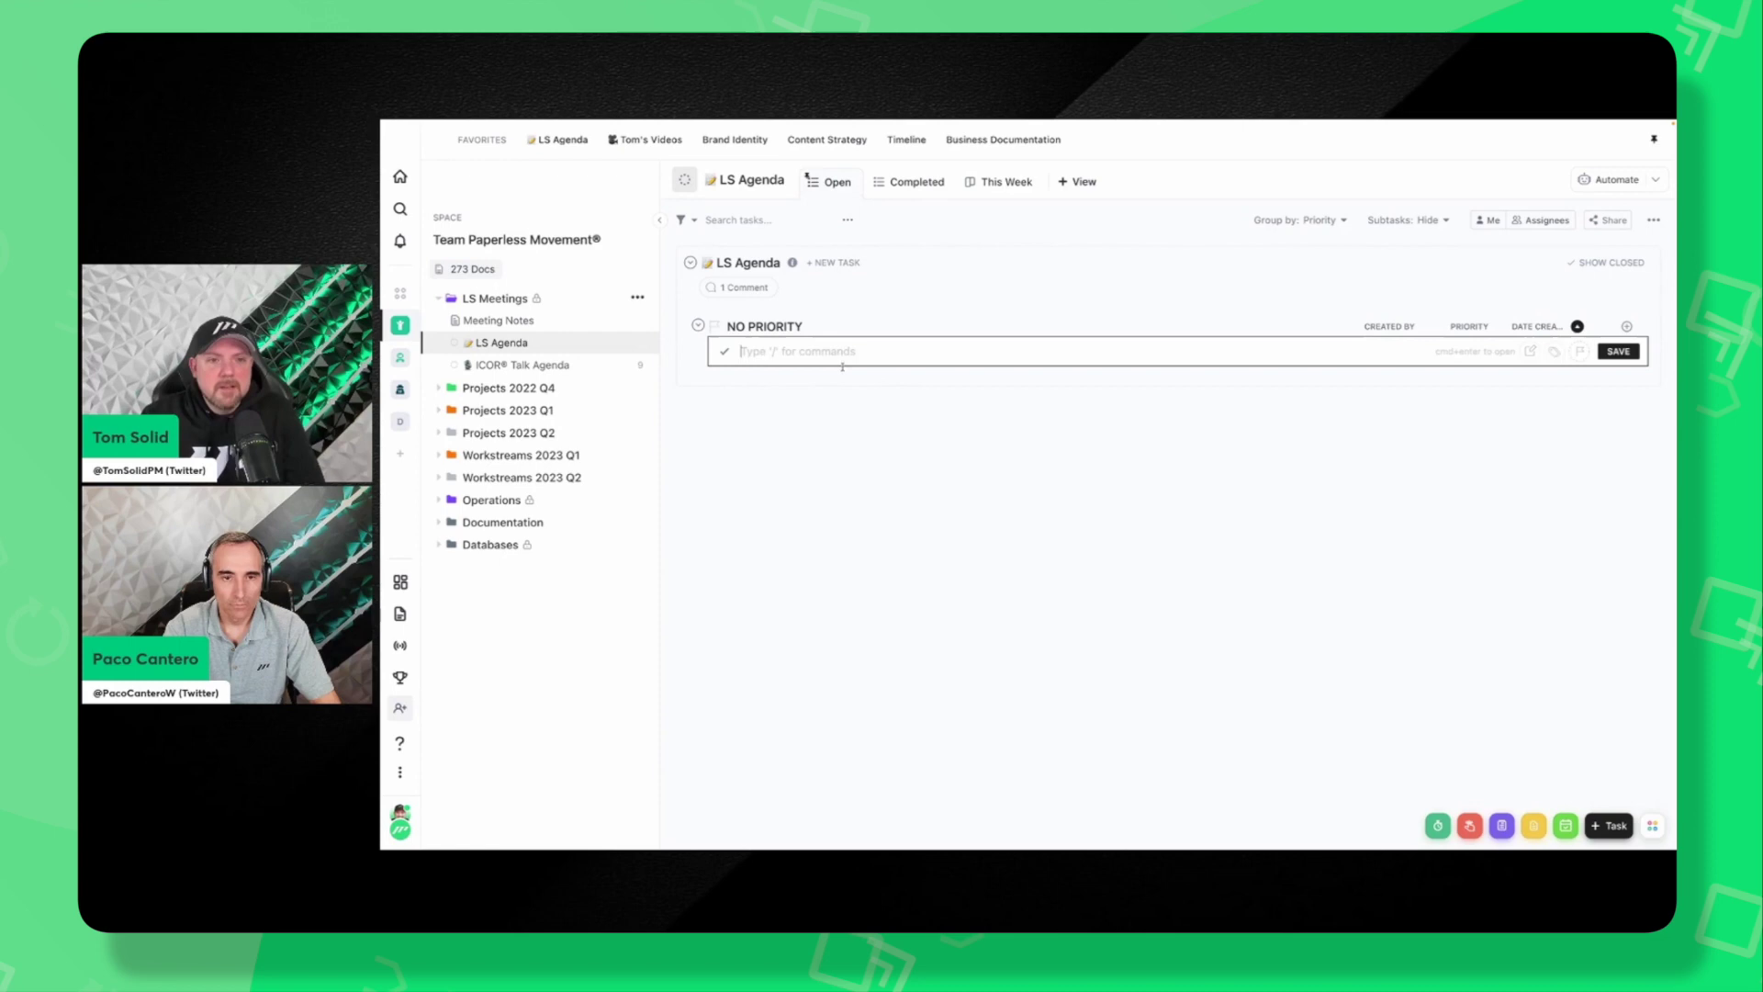
# Add a task 'New Landingpage' to LS Agenda and give it High priority.
pyautogui.click(889, 352)
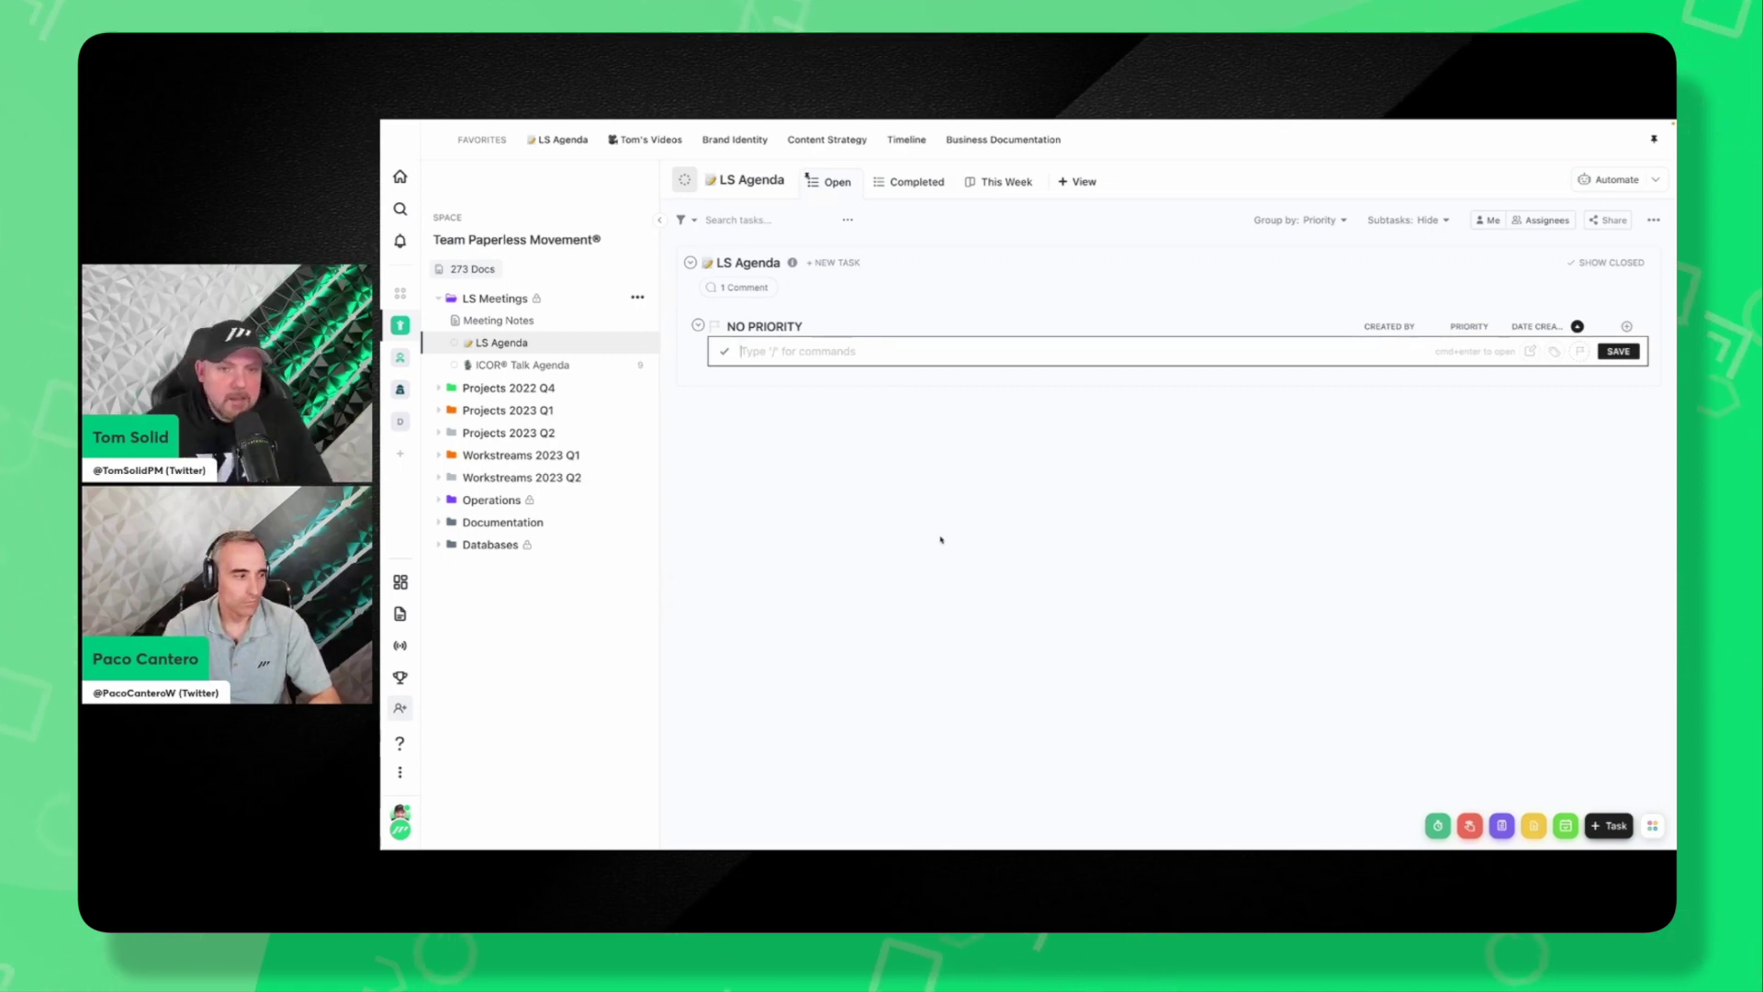
pyautogui.write('New Landingpage')
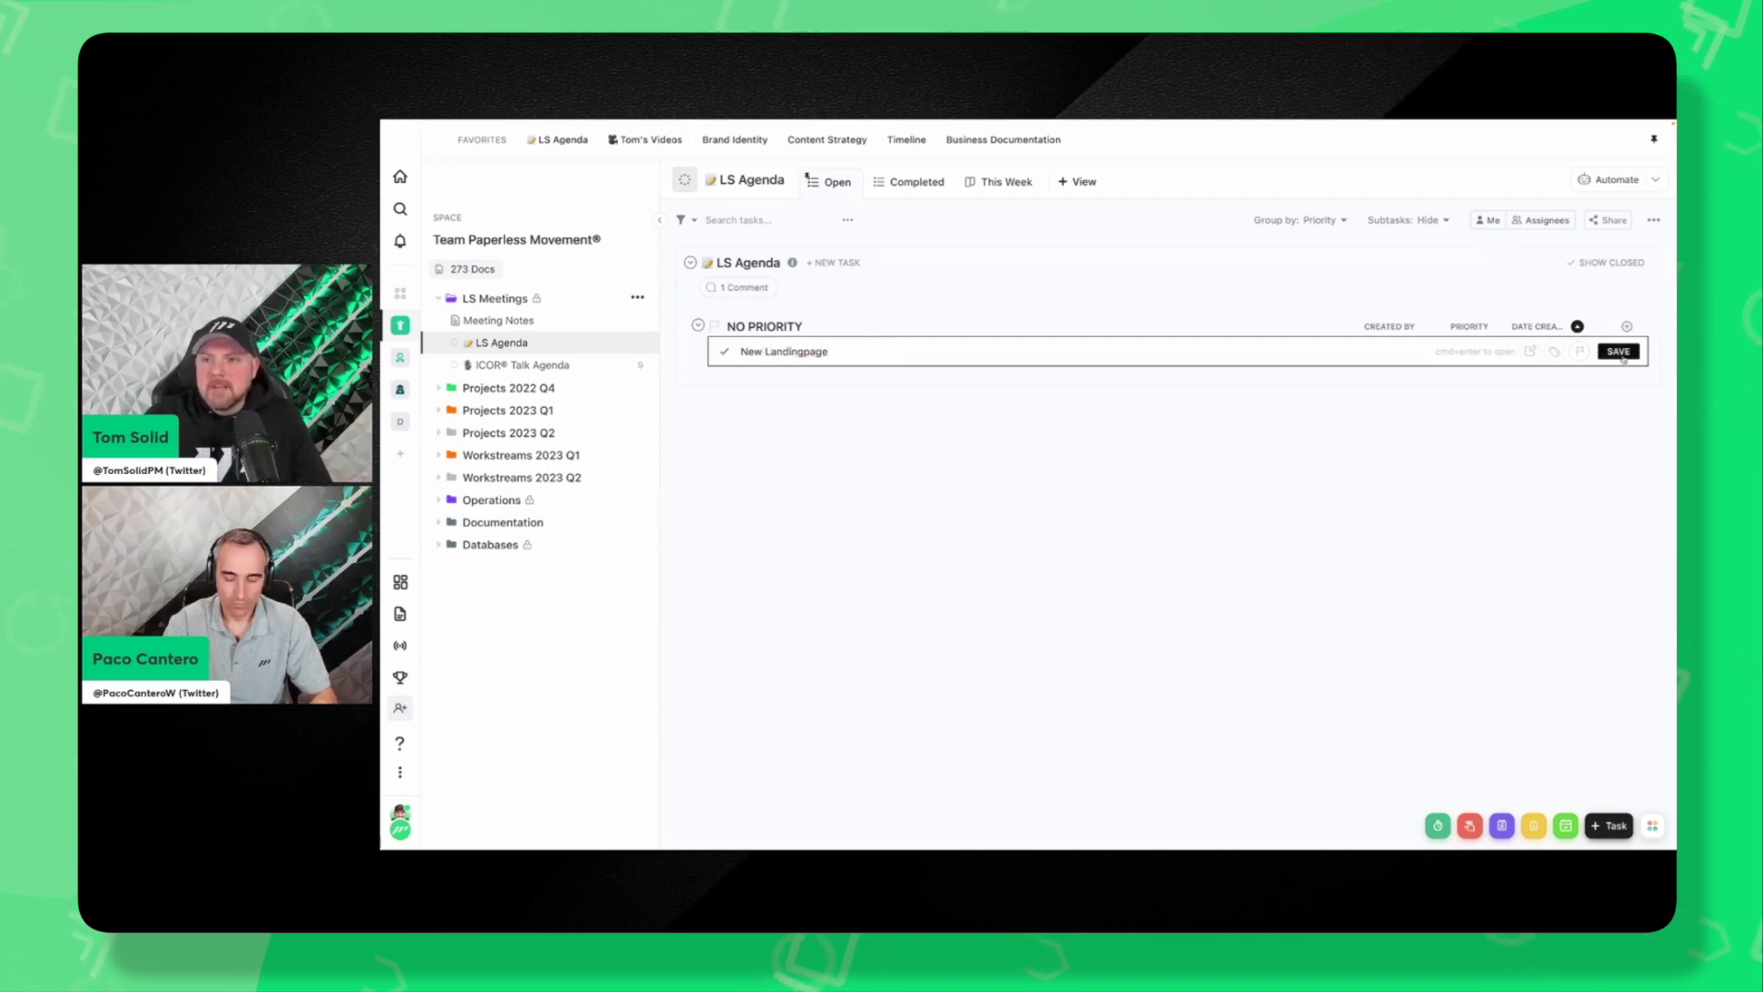
pyautogui.press('Return')
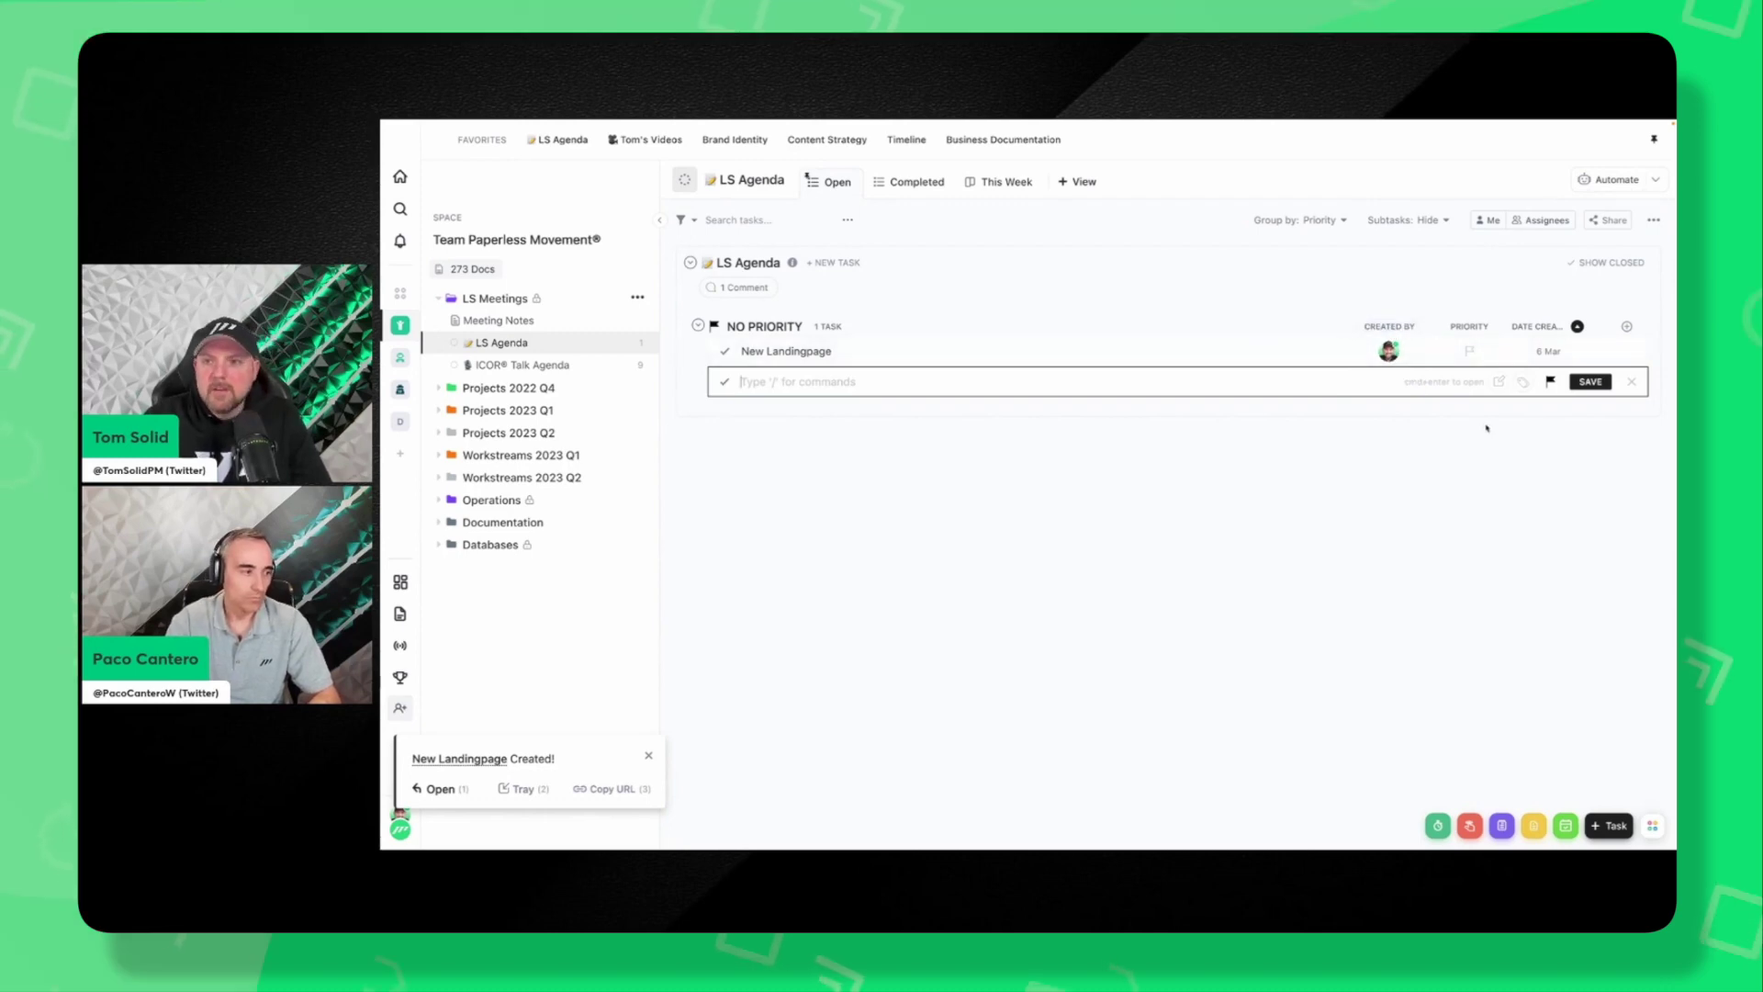
pyautogui.click(1469, 350)
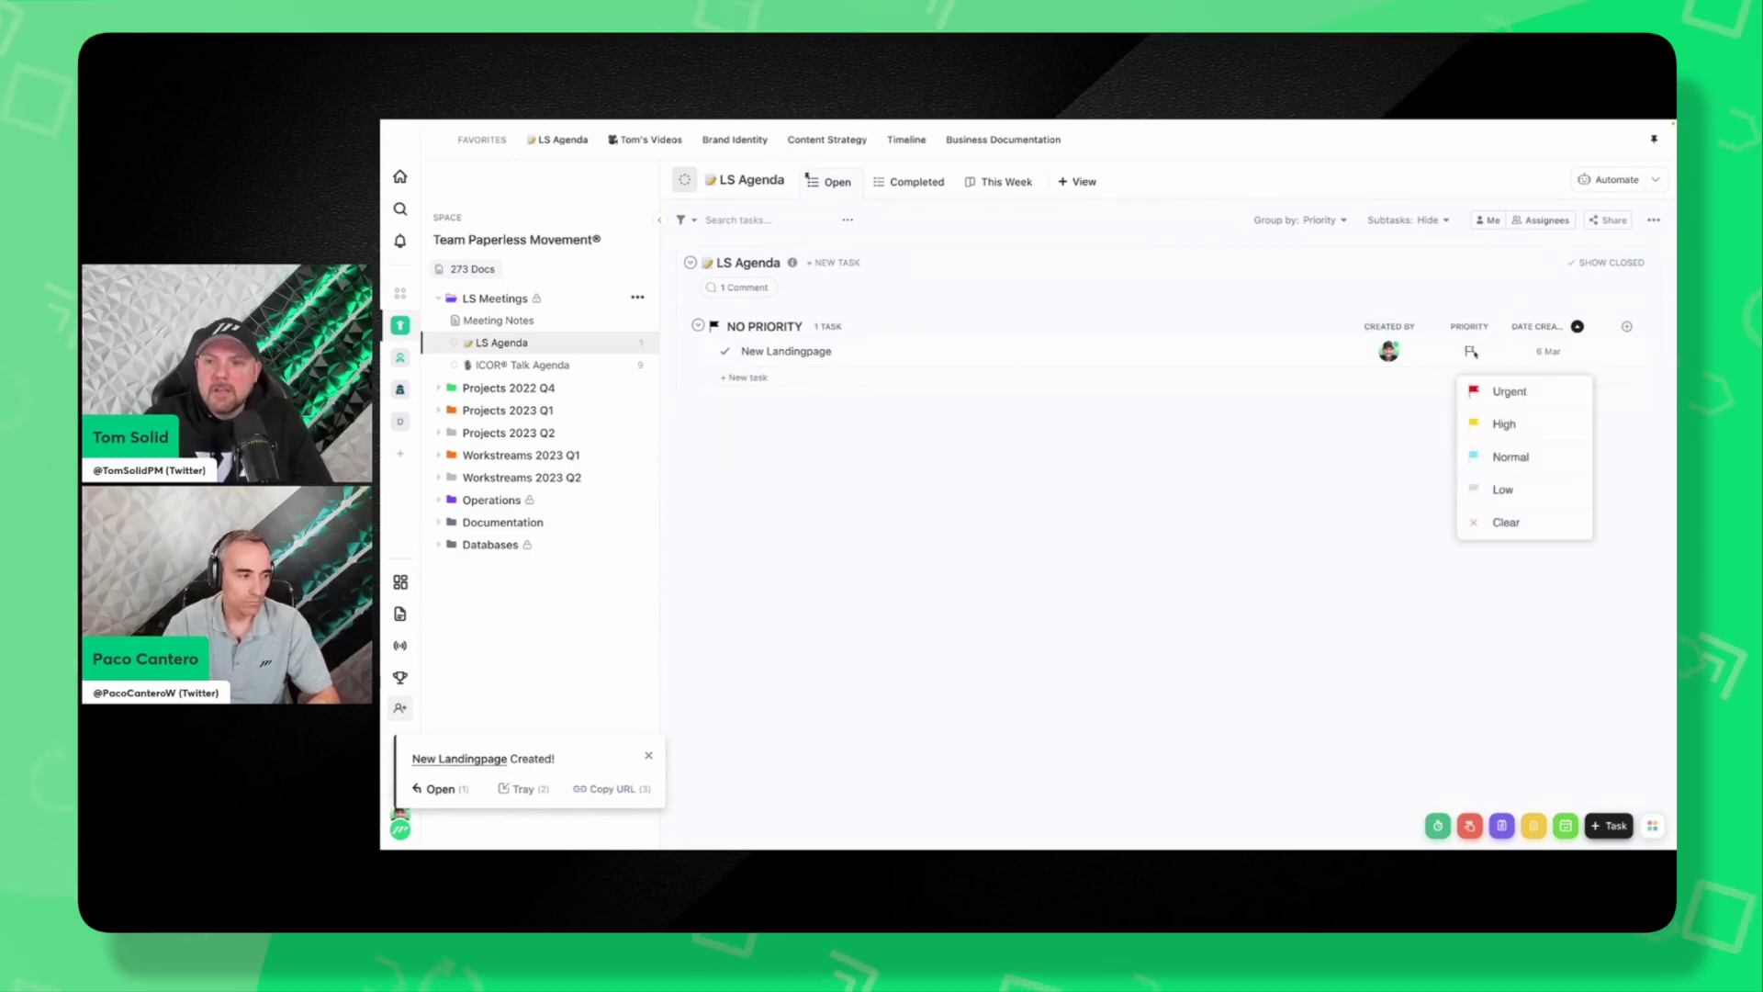
pyautogui.click(1537, 424)
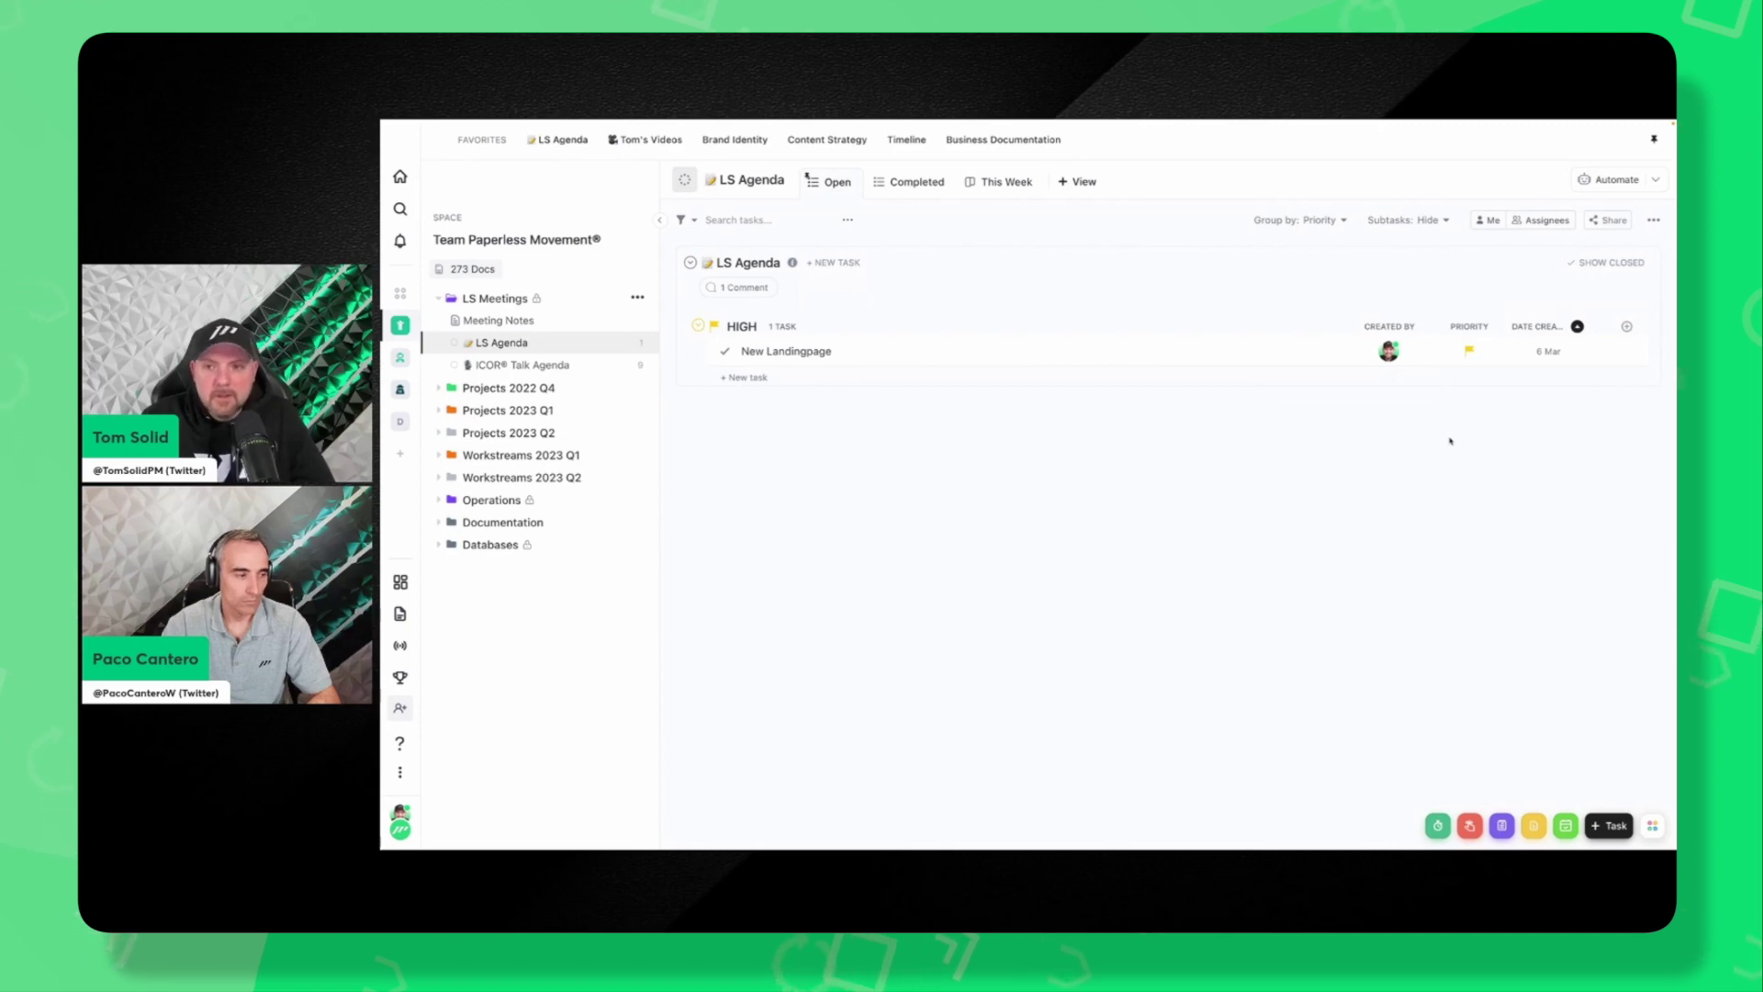
pyautogui.click(1471, 352)
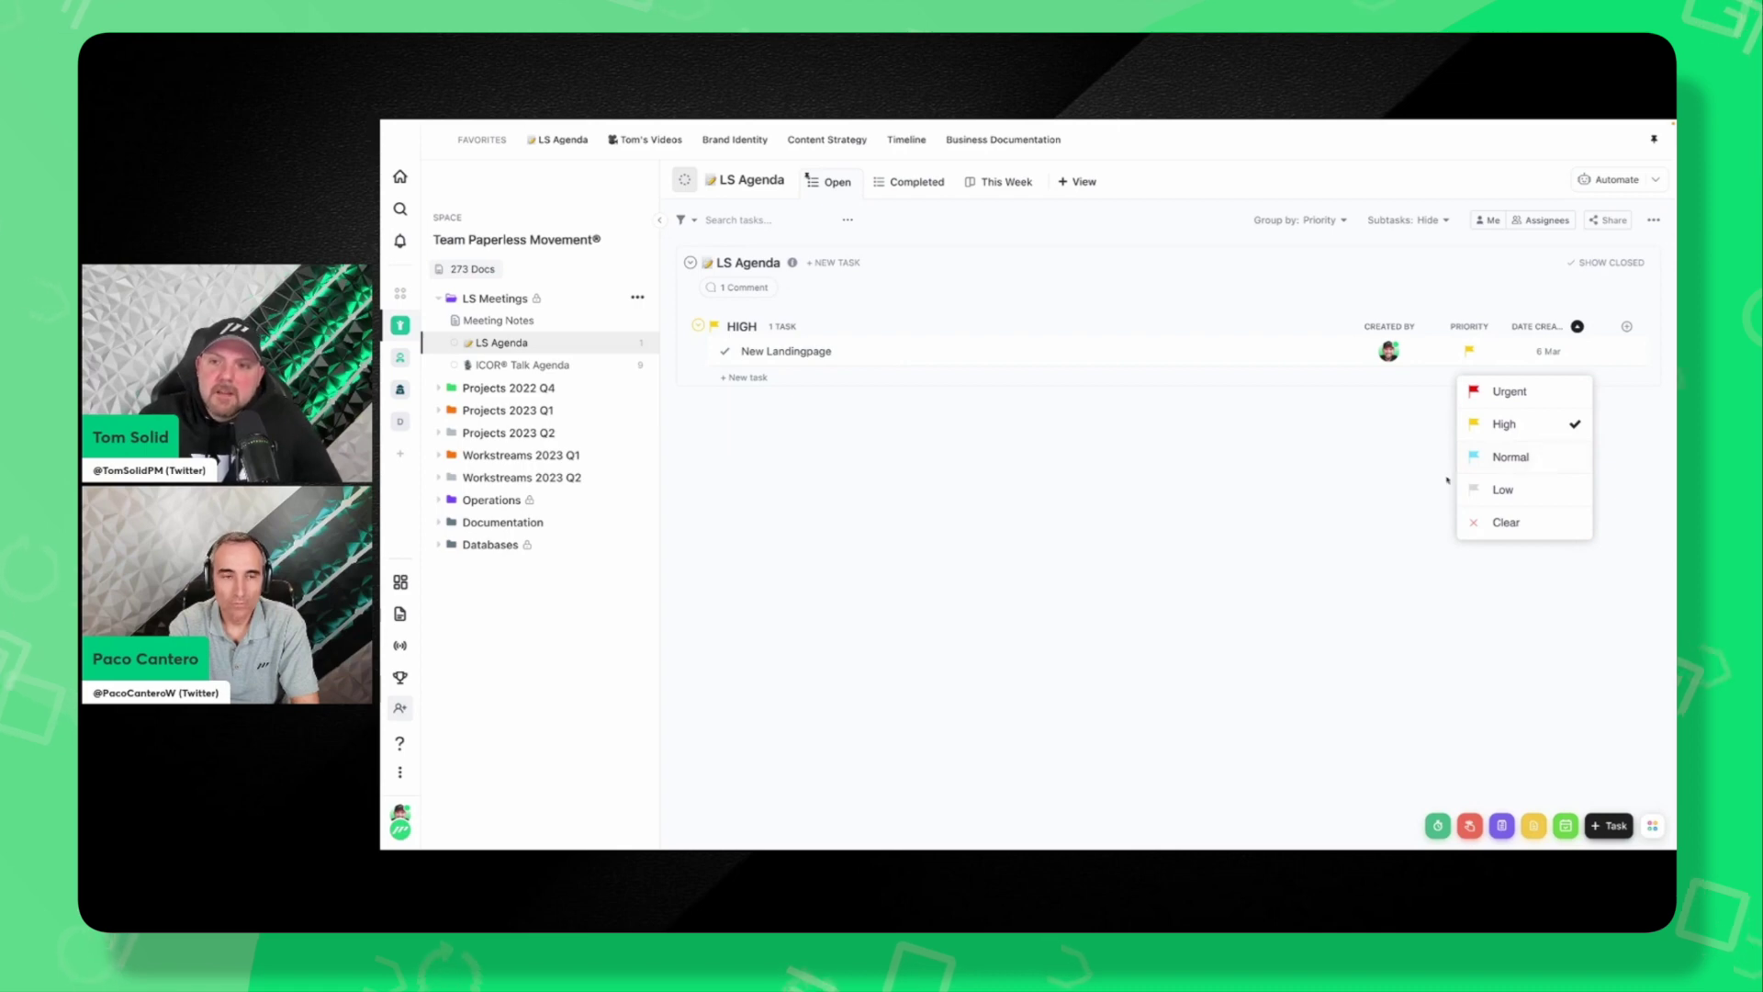
pyautogui.click(1336, 495)
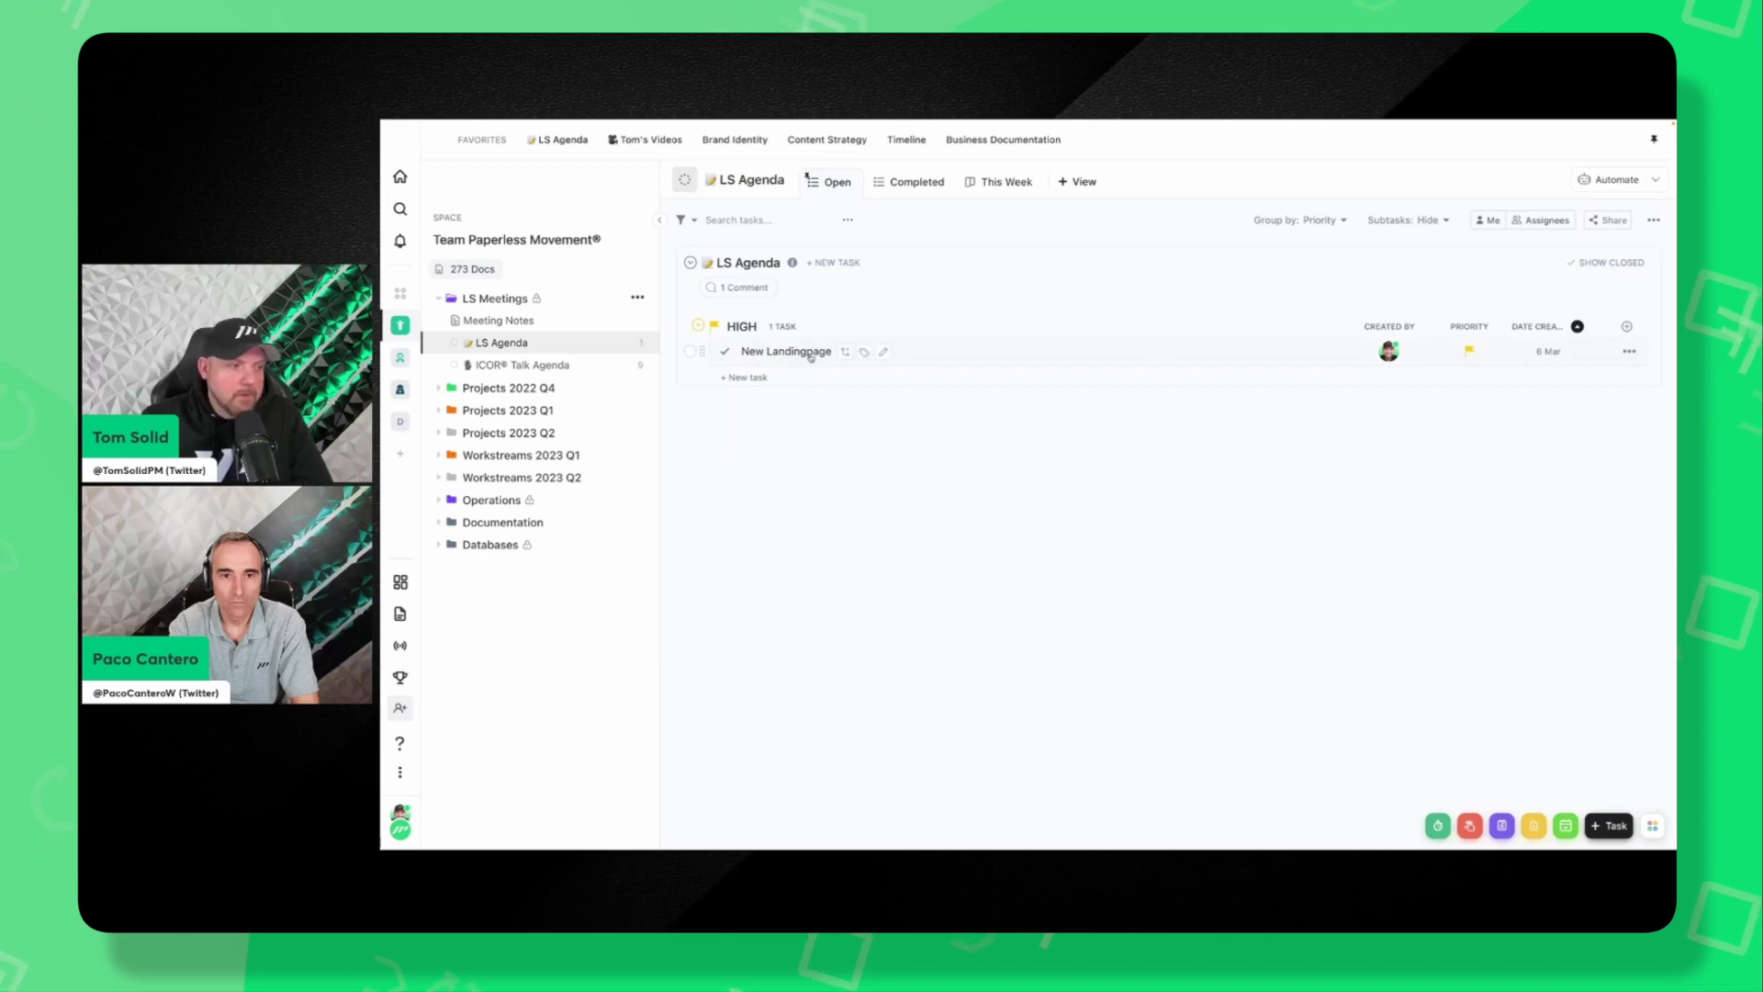
# View the New Landingpage task's details and description, then close them to return to the list.
pyautogui.click(811, 357)
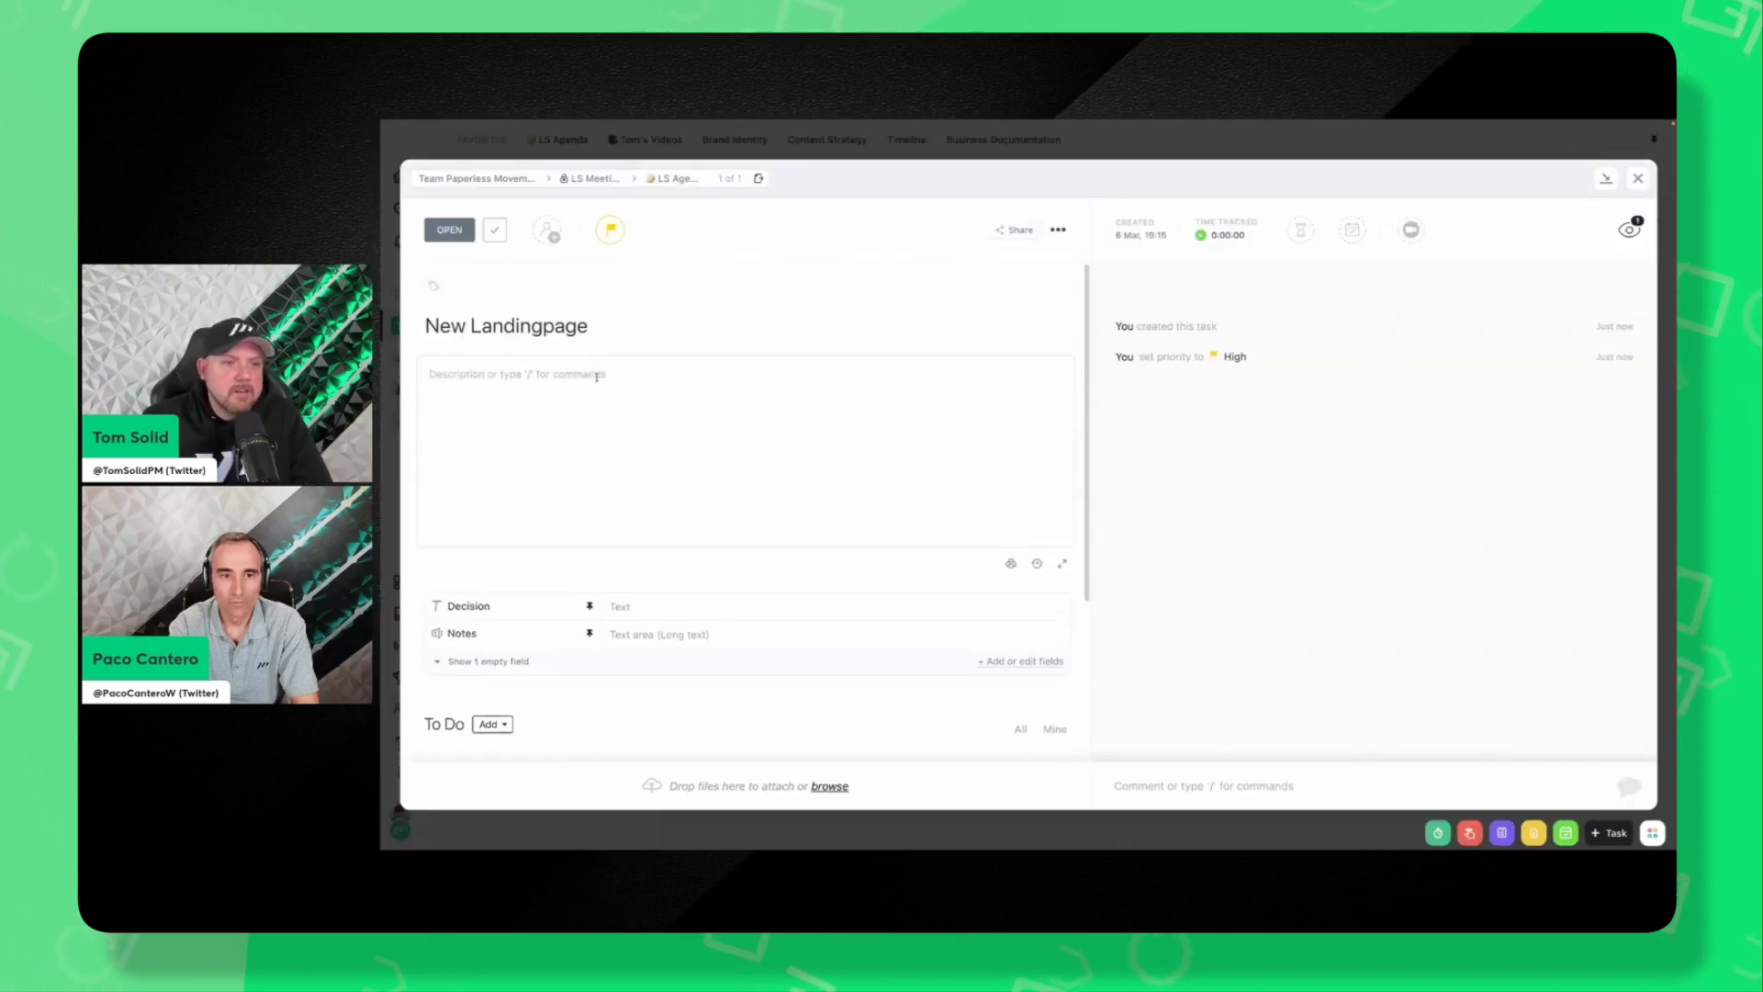
pyautogui.click(731, 438)
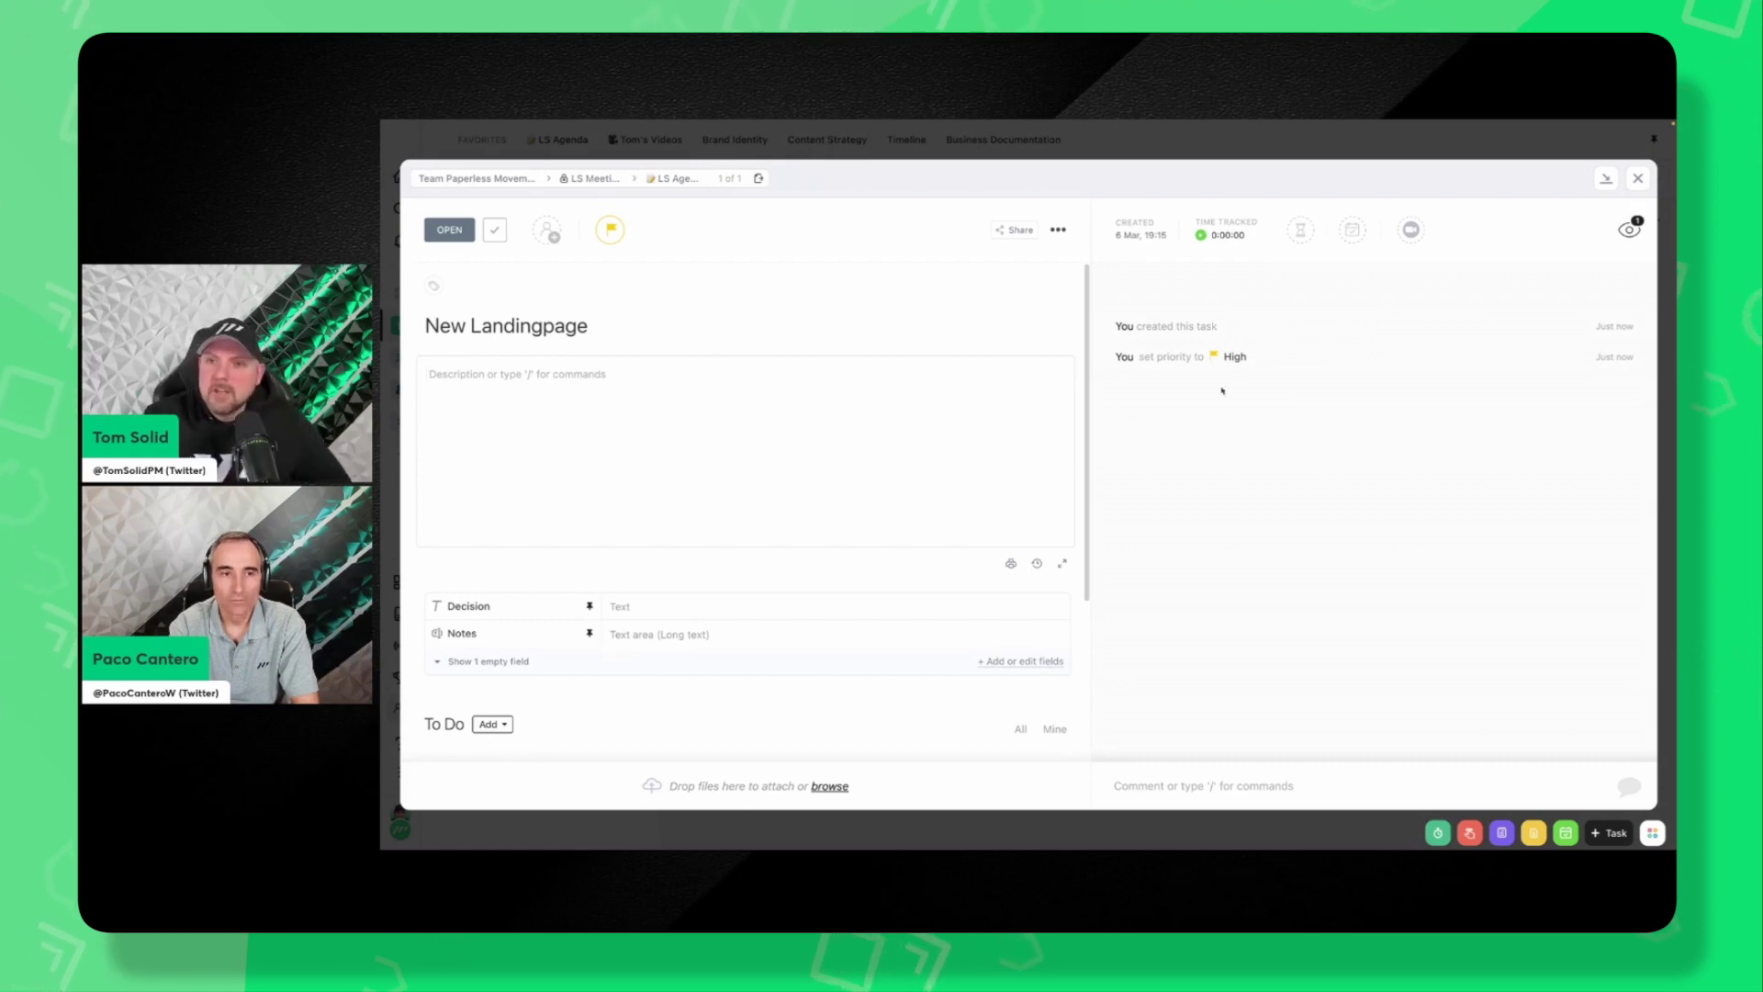
pyautogui.click(1635, 178)
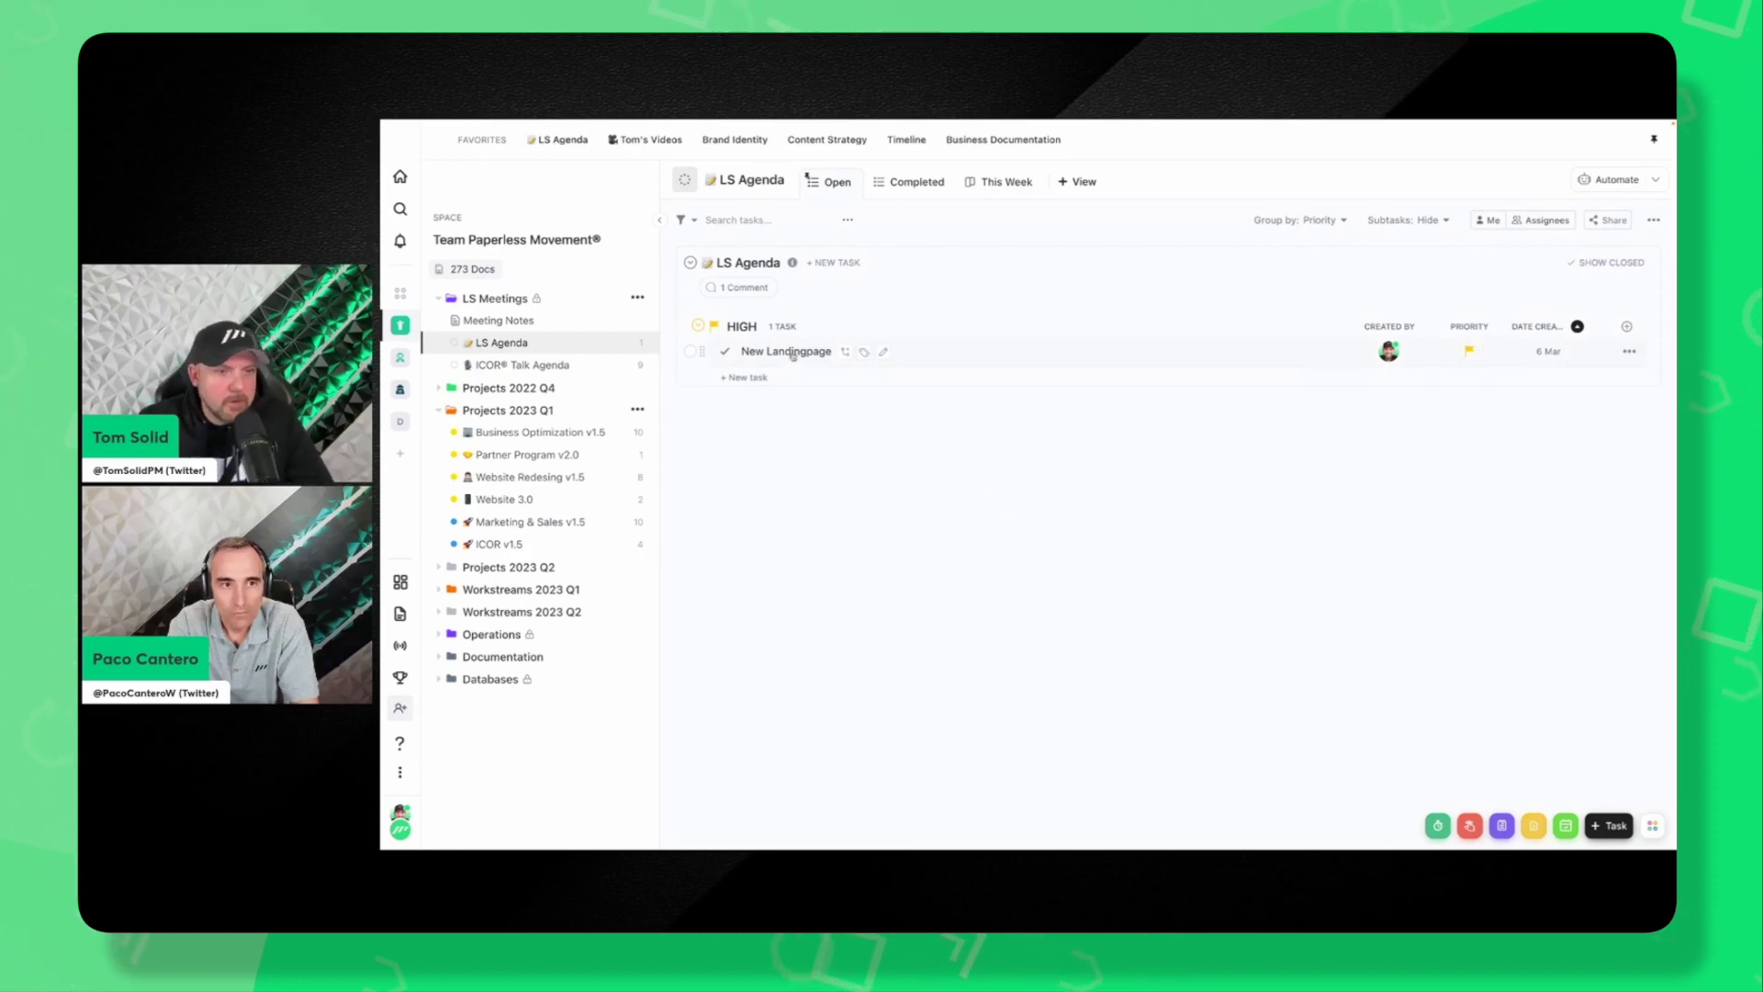
# Move New Landingpage into Marketing & Sales v1.5, mapping its status to In Progress.
pyautogui.moveTo(794, 356); pyautogui.dragTo(609, 529)
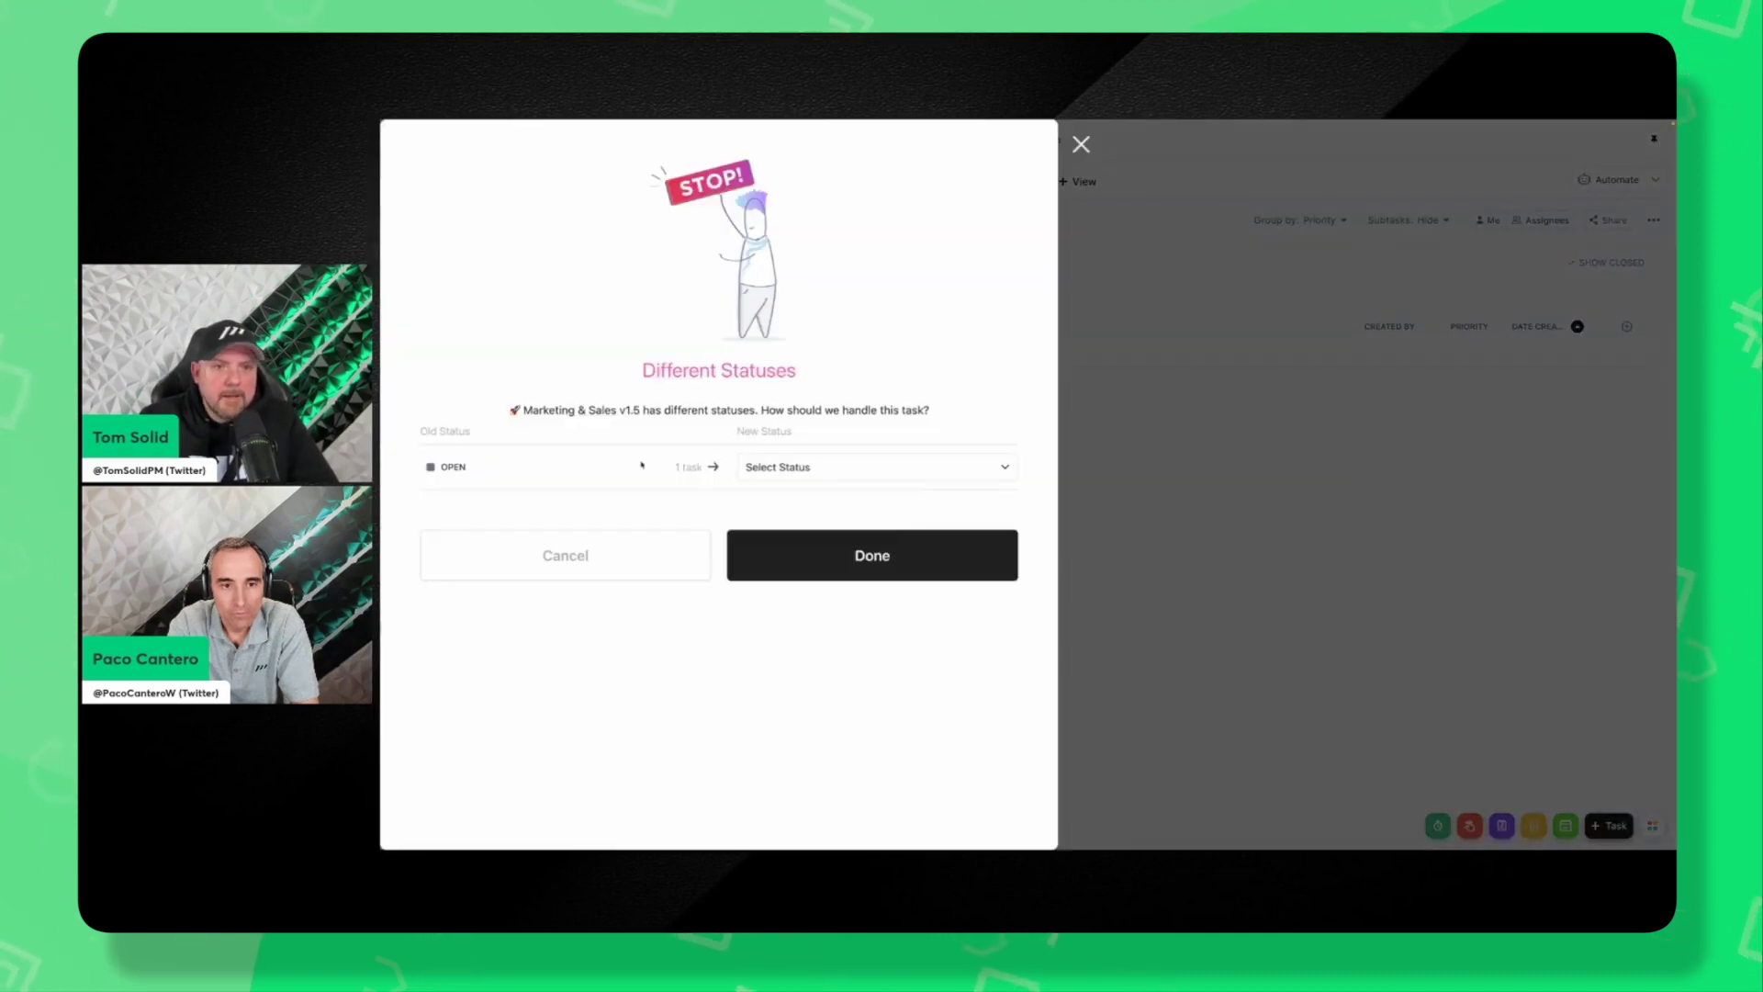
pyautogui.click(776, 467)
pyautogui.click(780, 558)
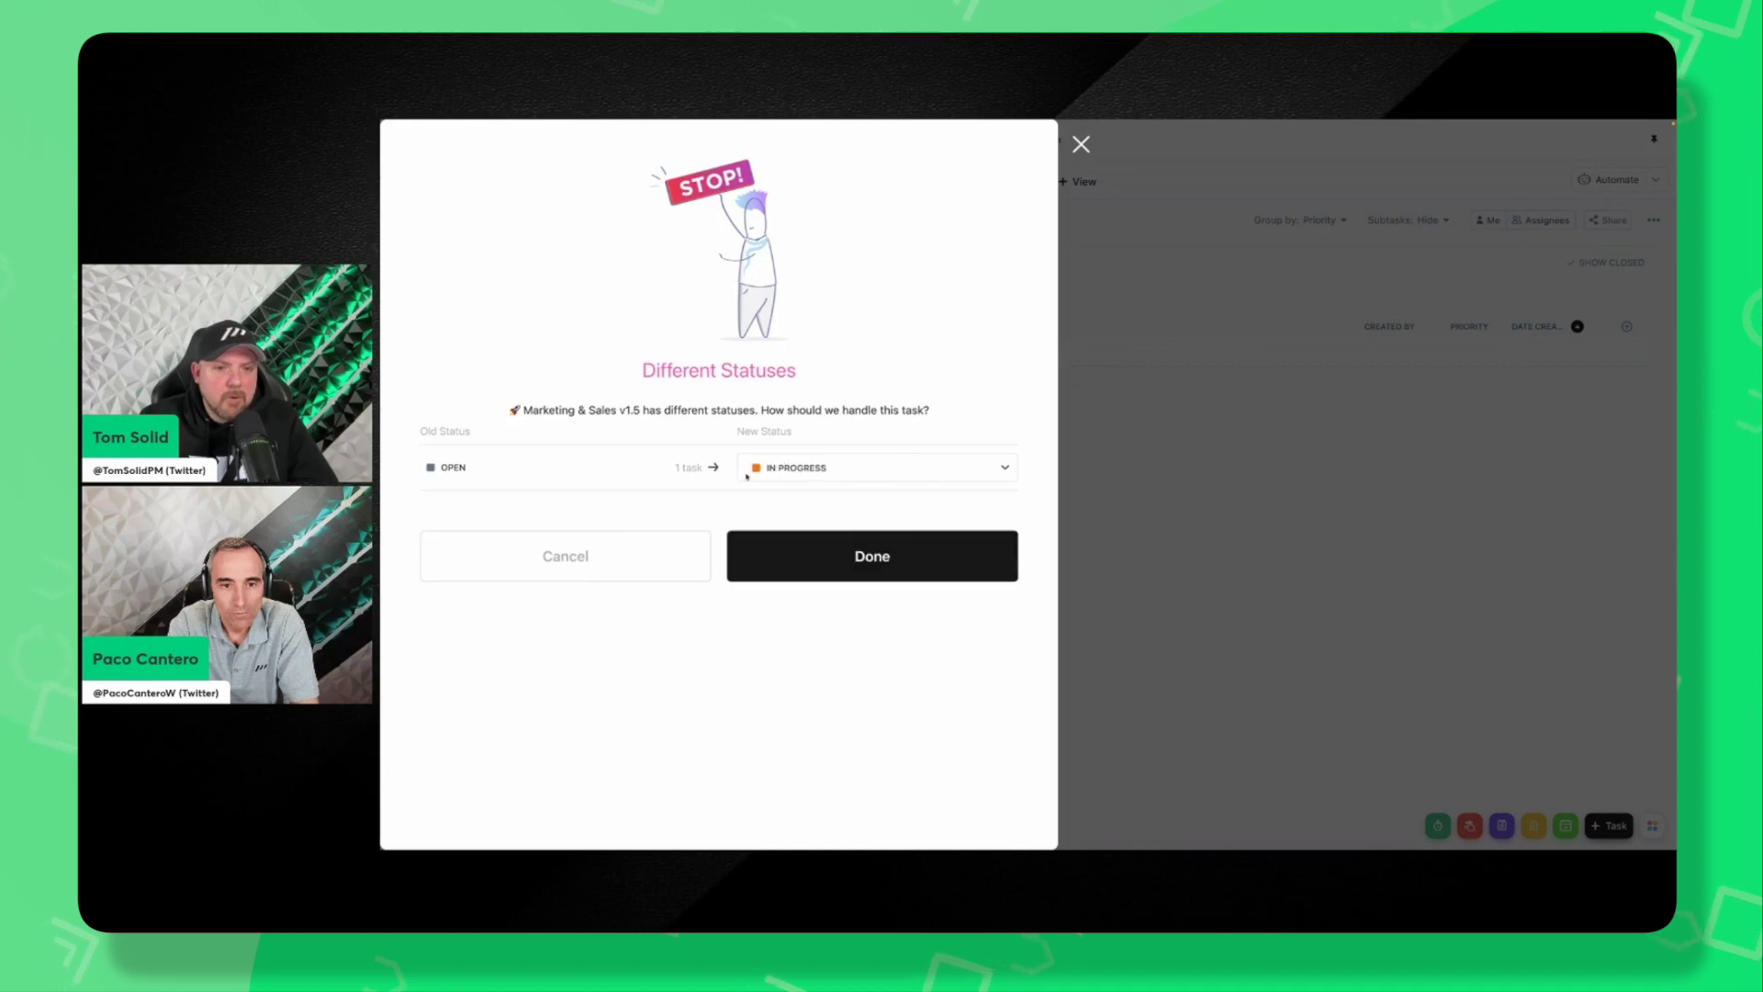
pyautogui.click(837, 569)
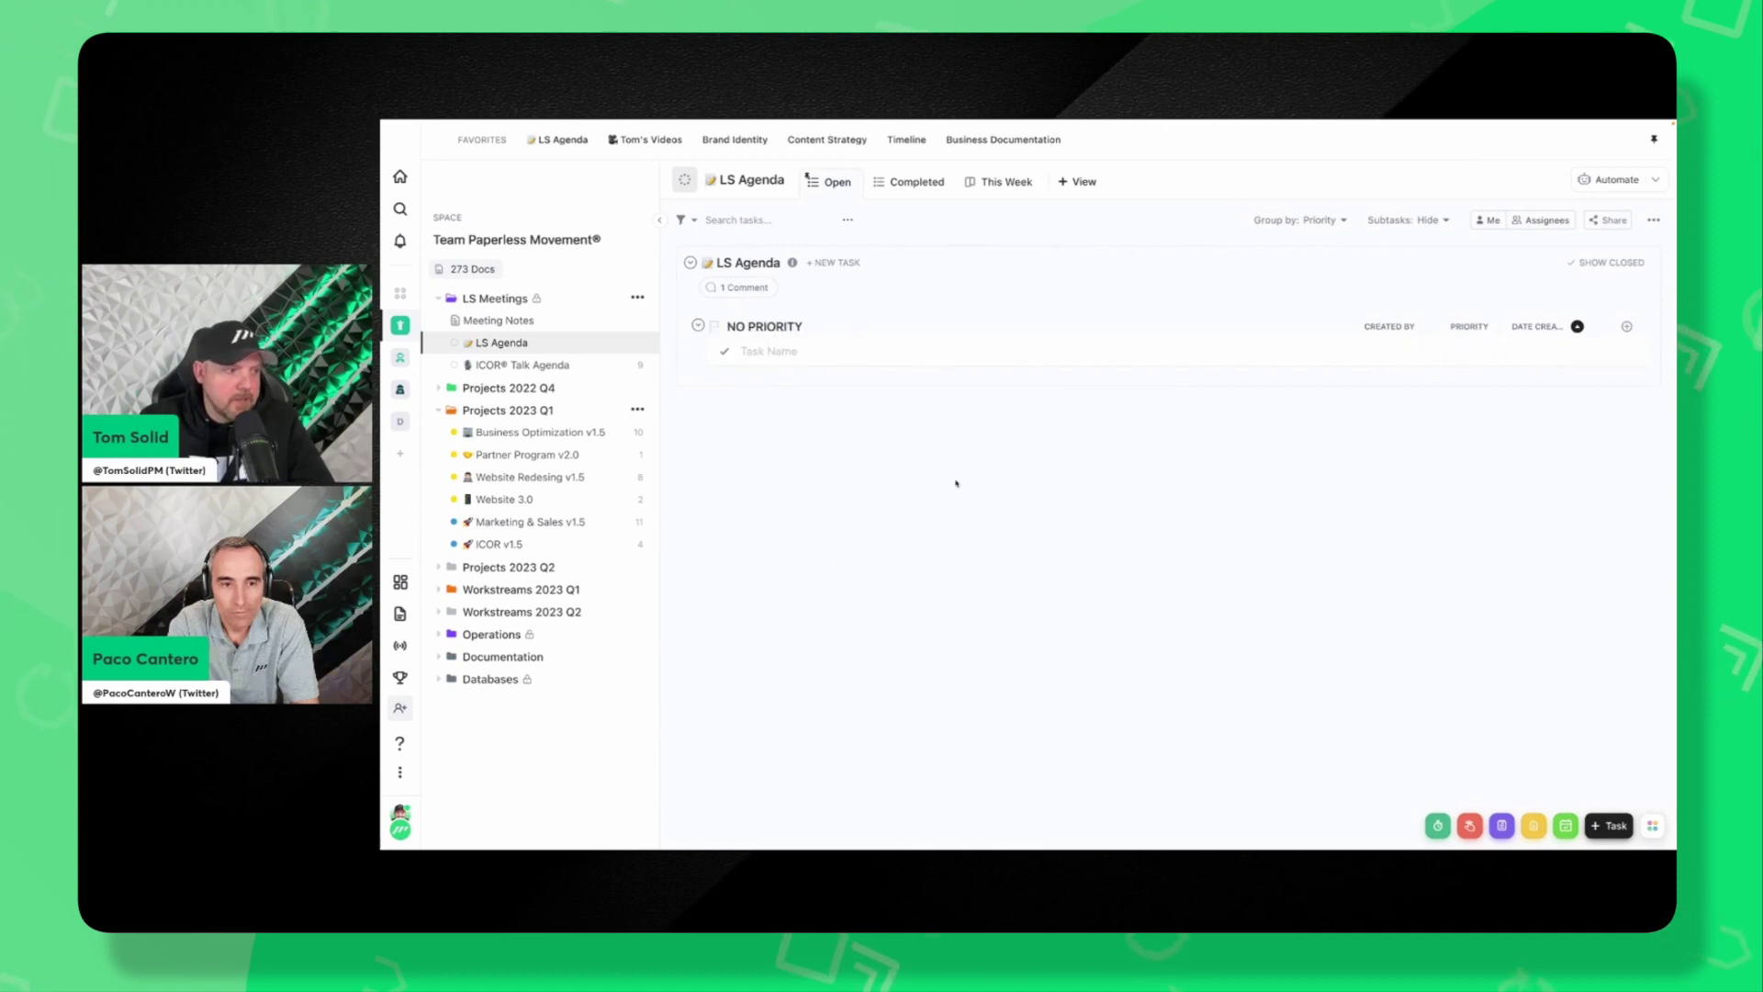
pyautogui.click(487, 522)
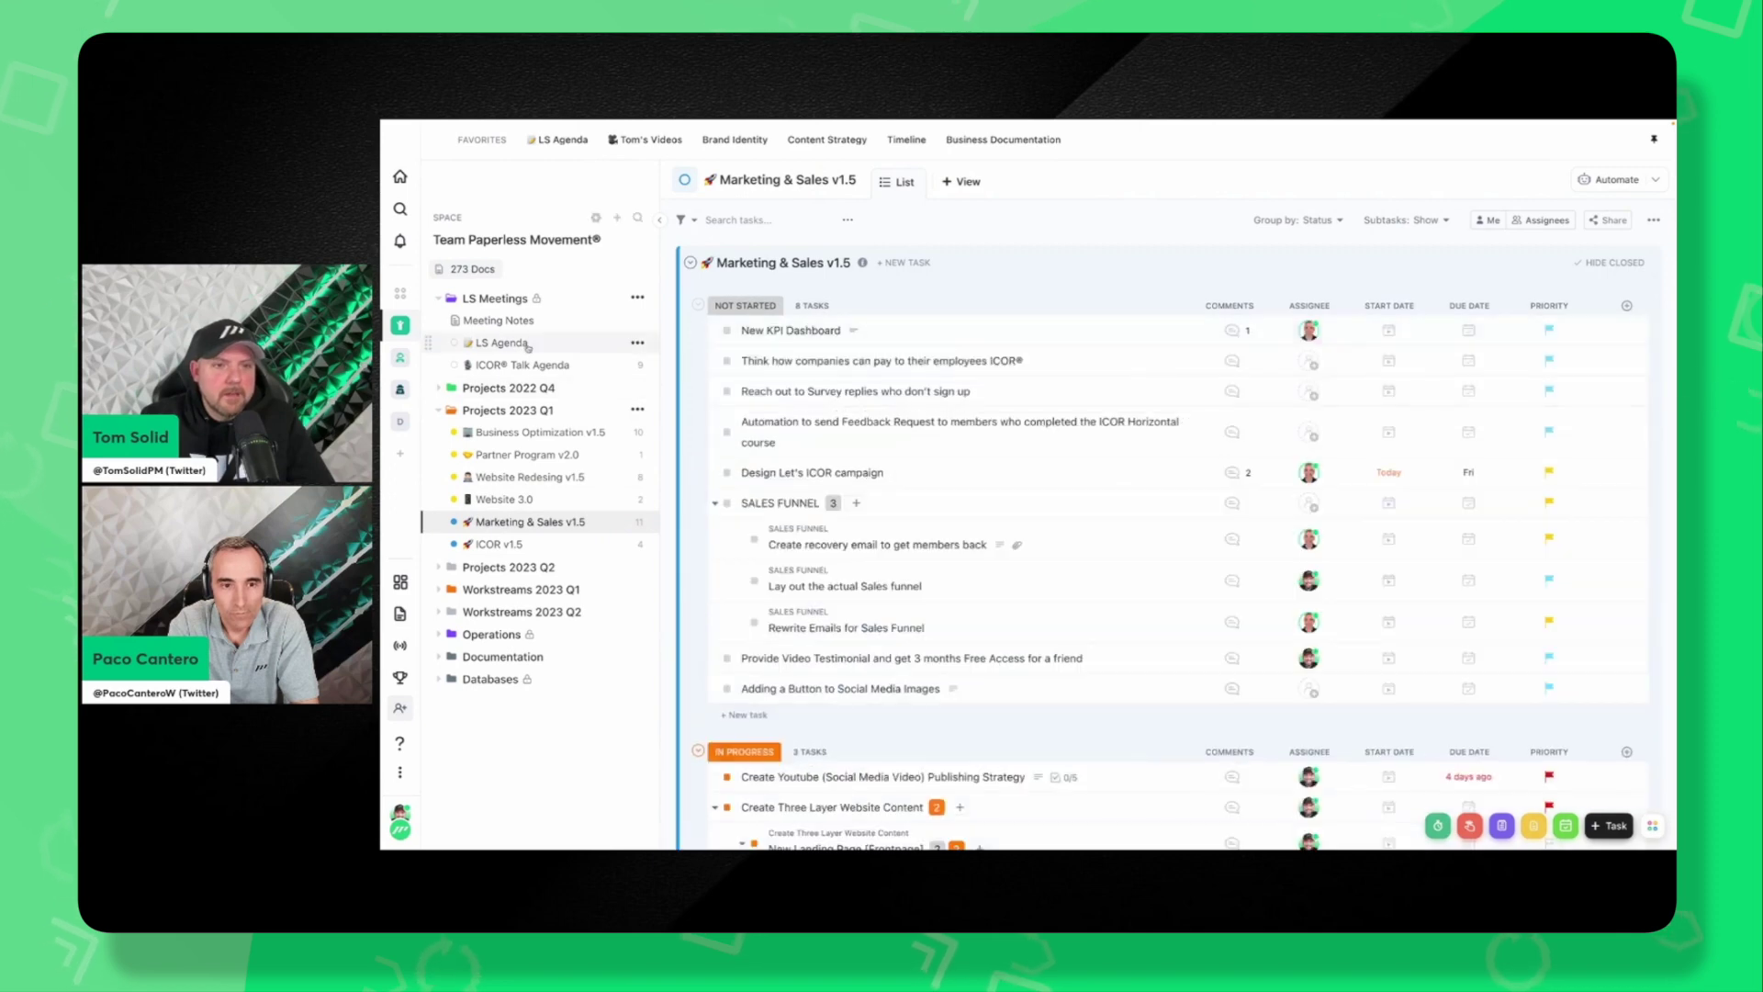
pyautogui.scroll(-5, 531, 345)
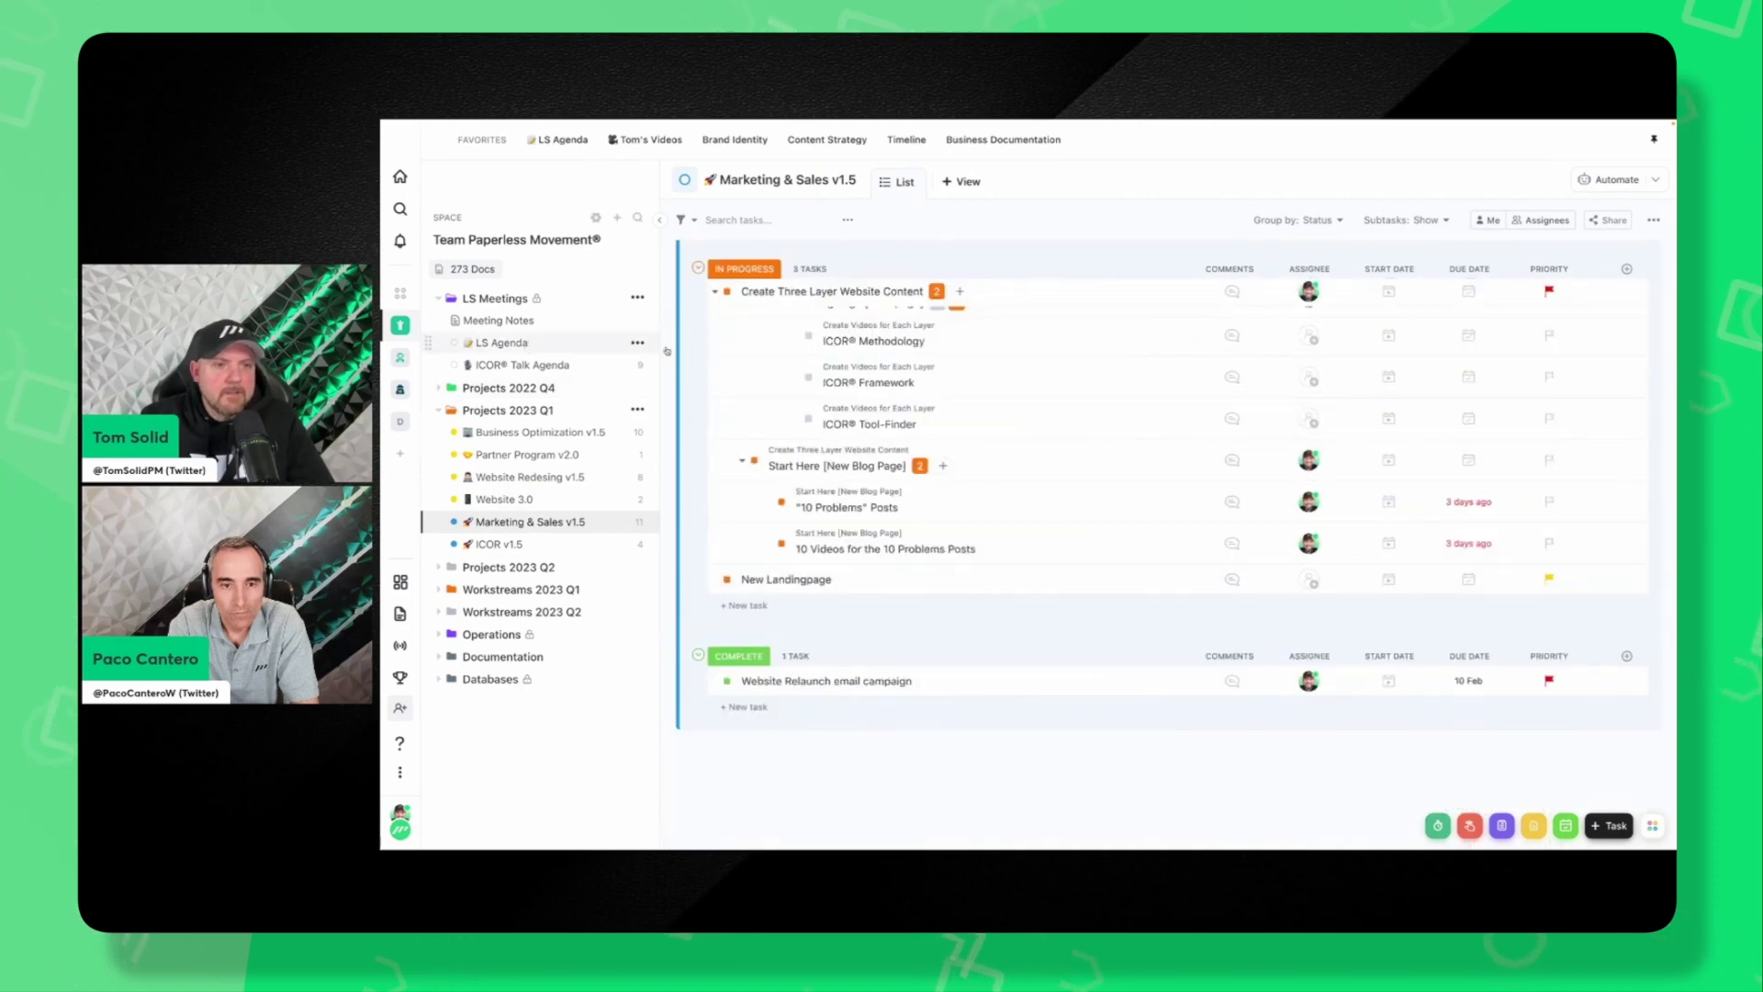
pyautogui.click(666, 350)
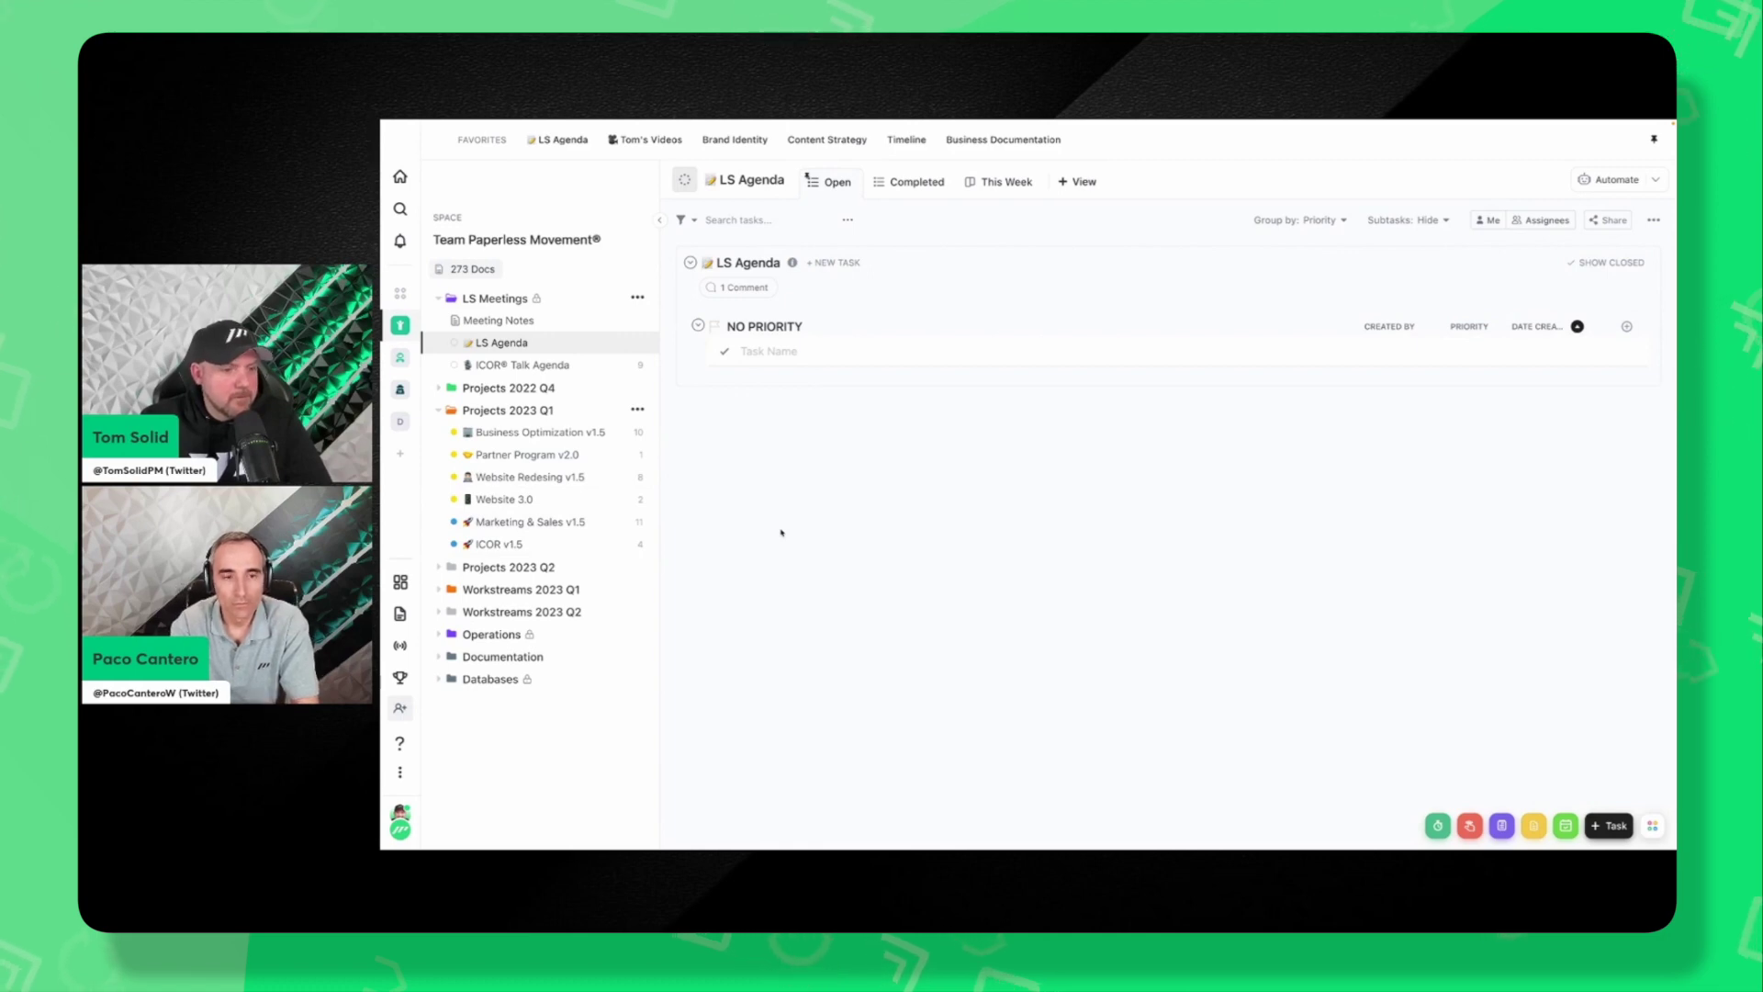
pyautogui.click(556, 568)
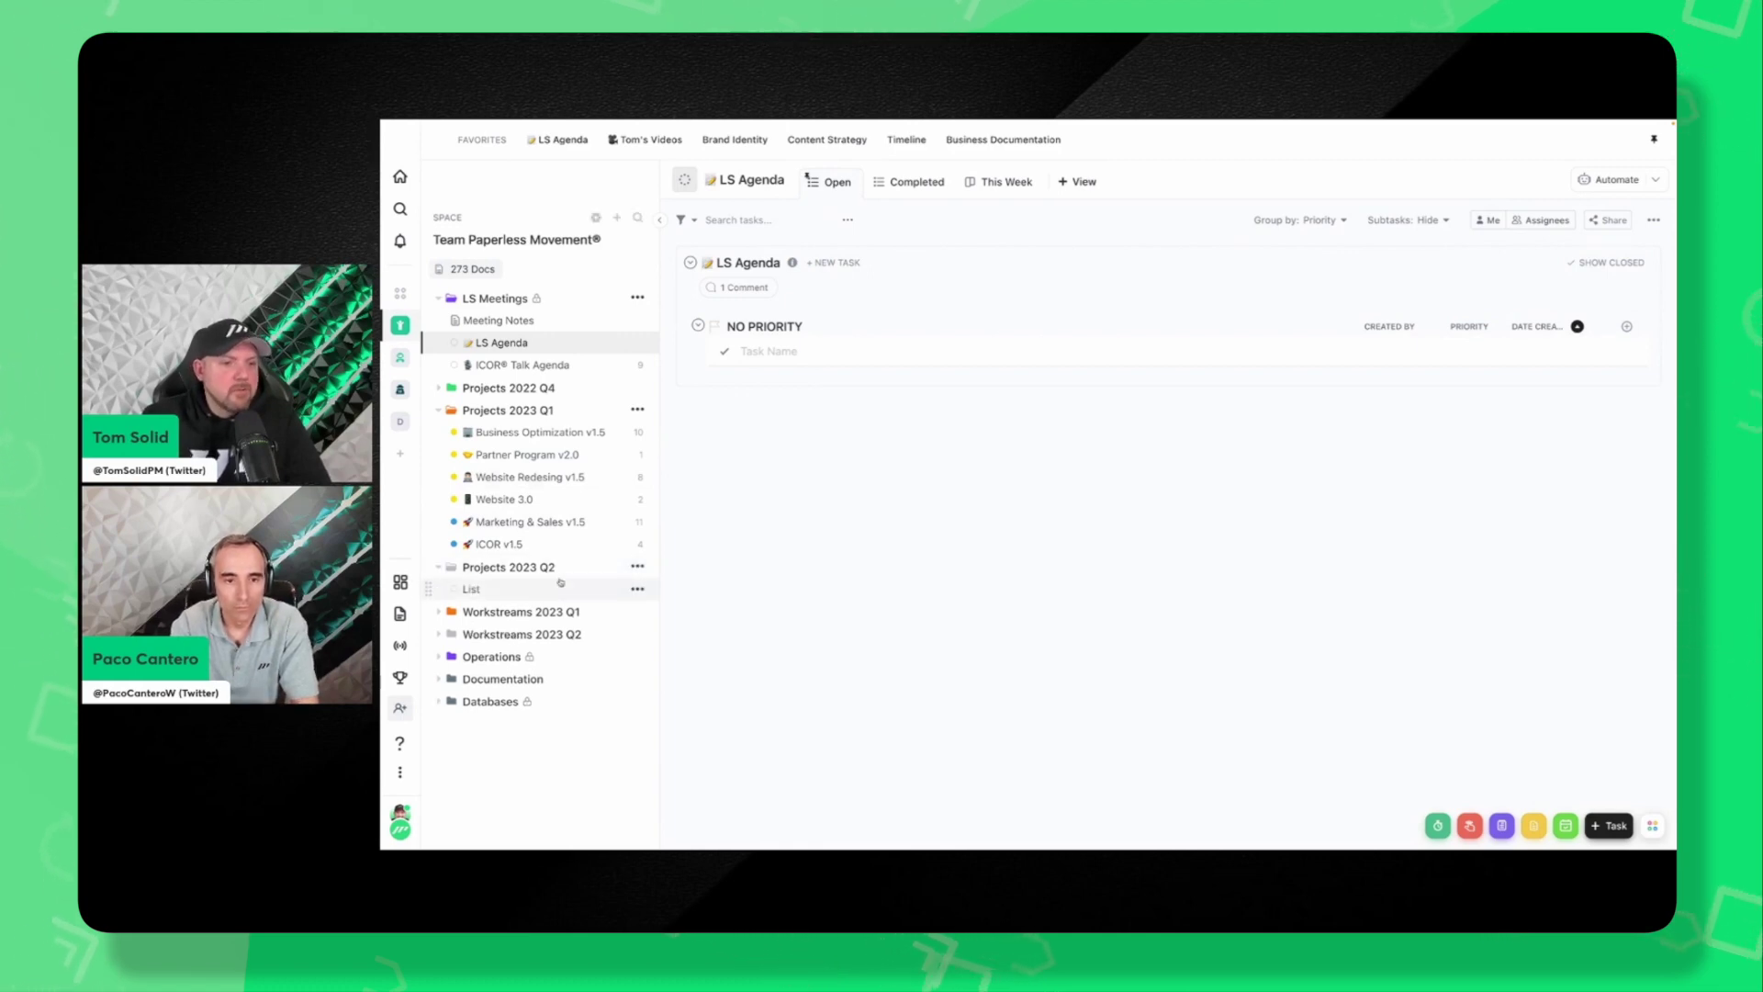
pyautogui.click(441, 569)
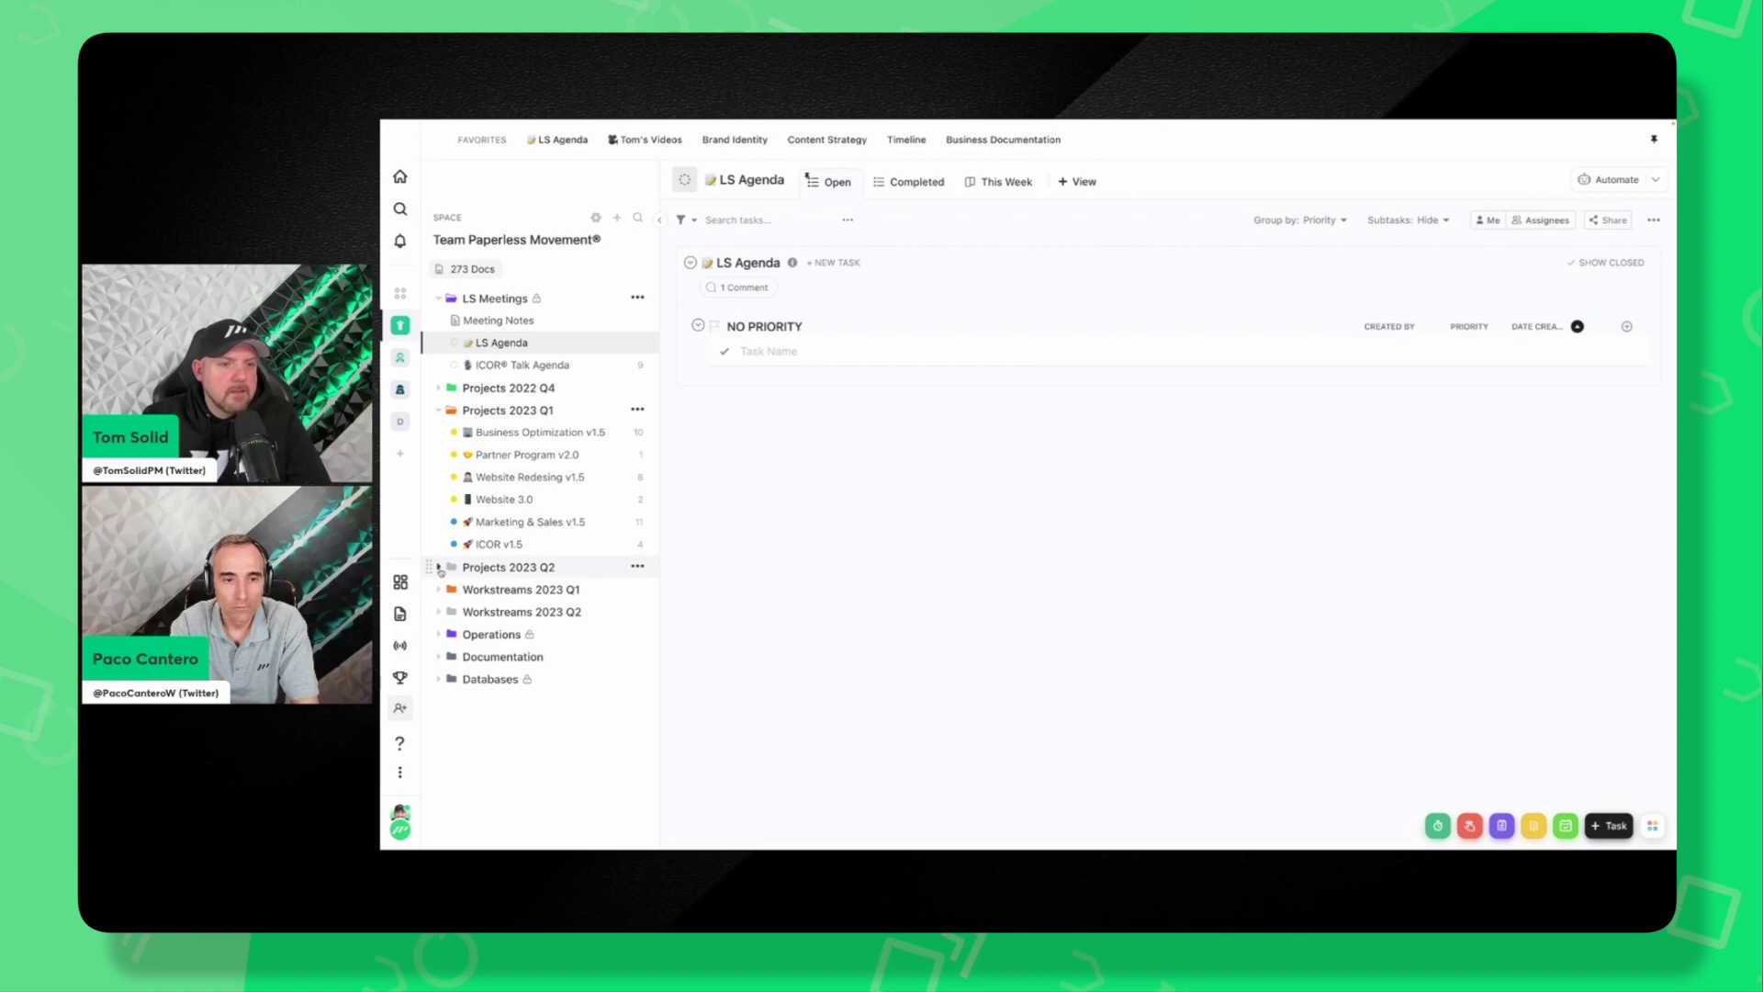
pyautogui.click(440, 568)
pyautogui.click(441, 568)
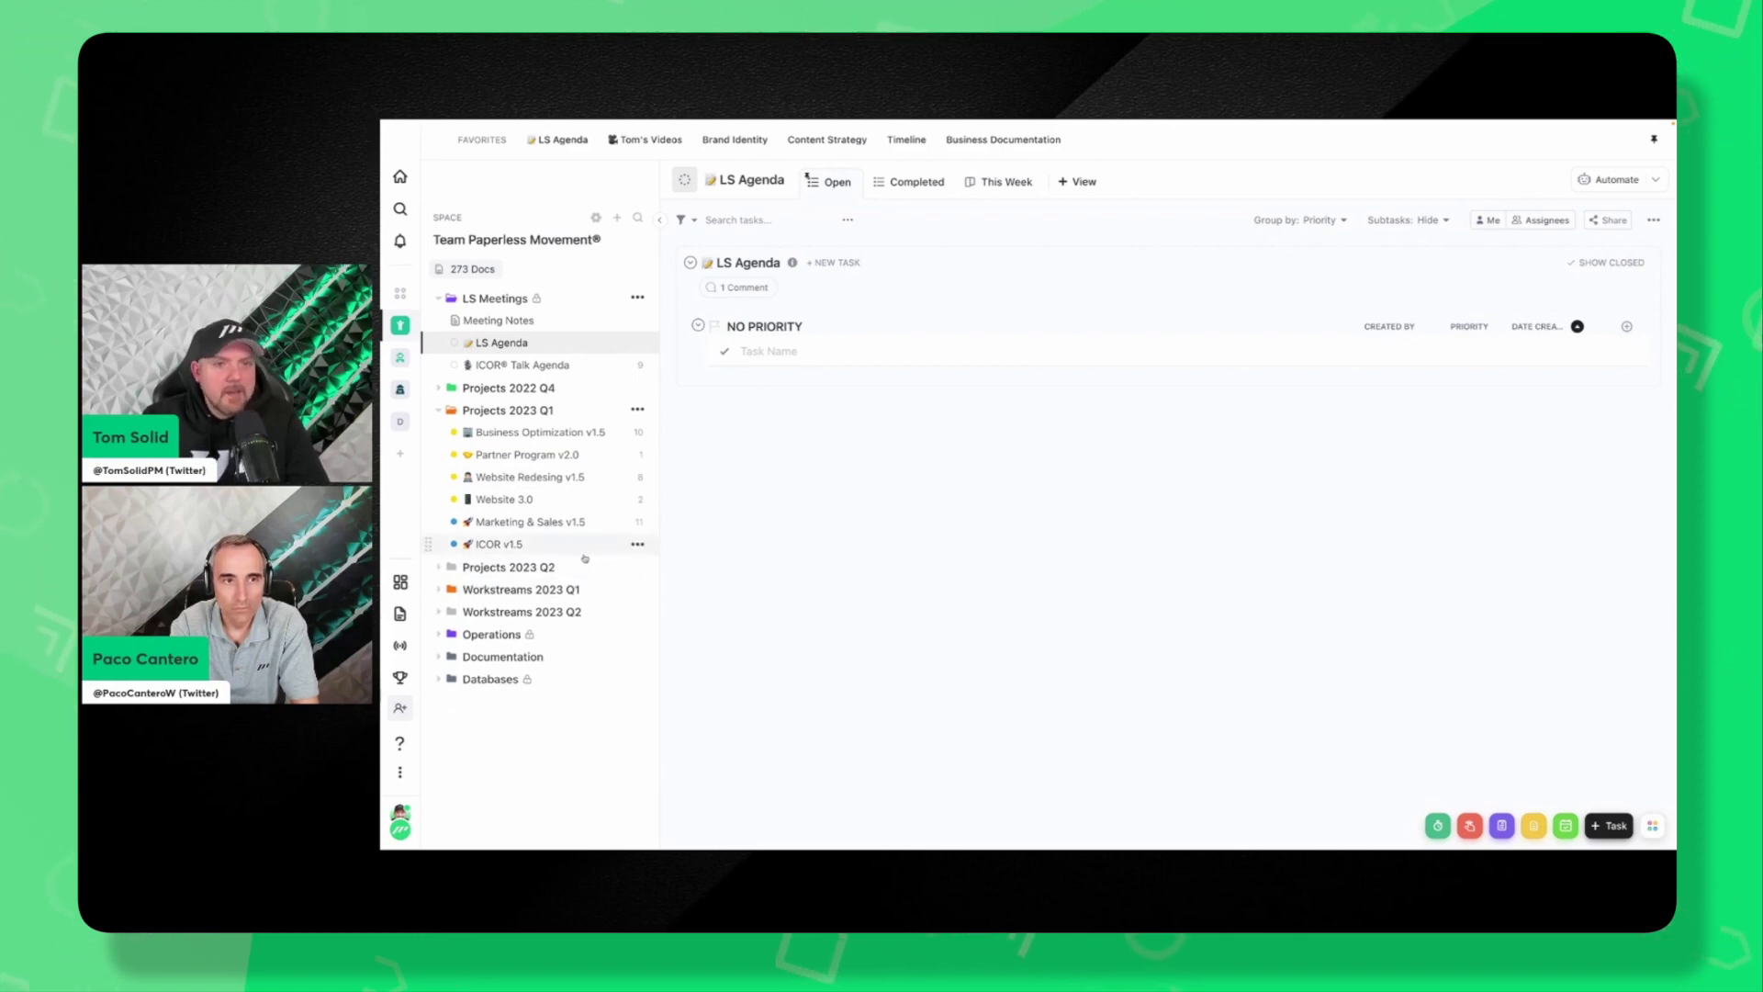
pyautogui.click(821, 357)
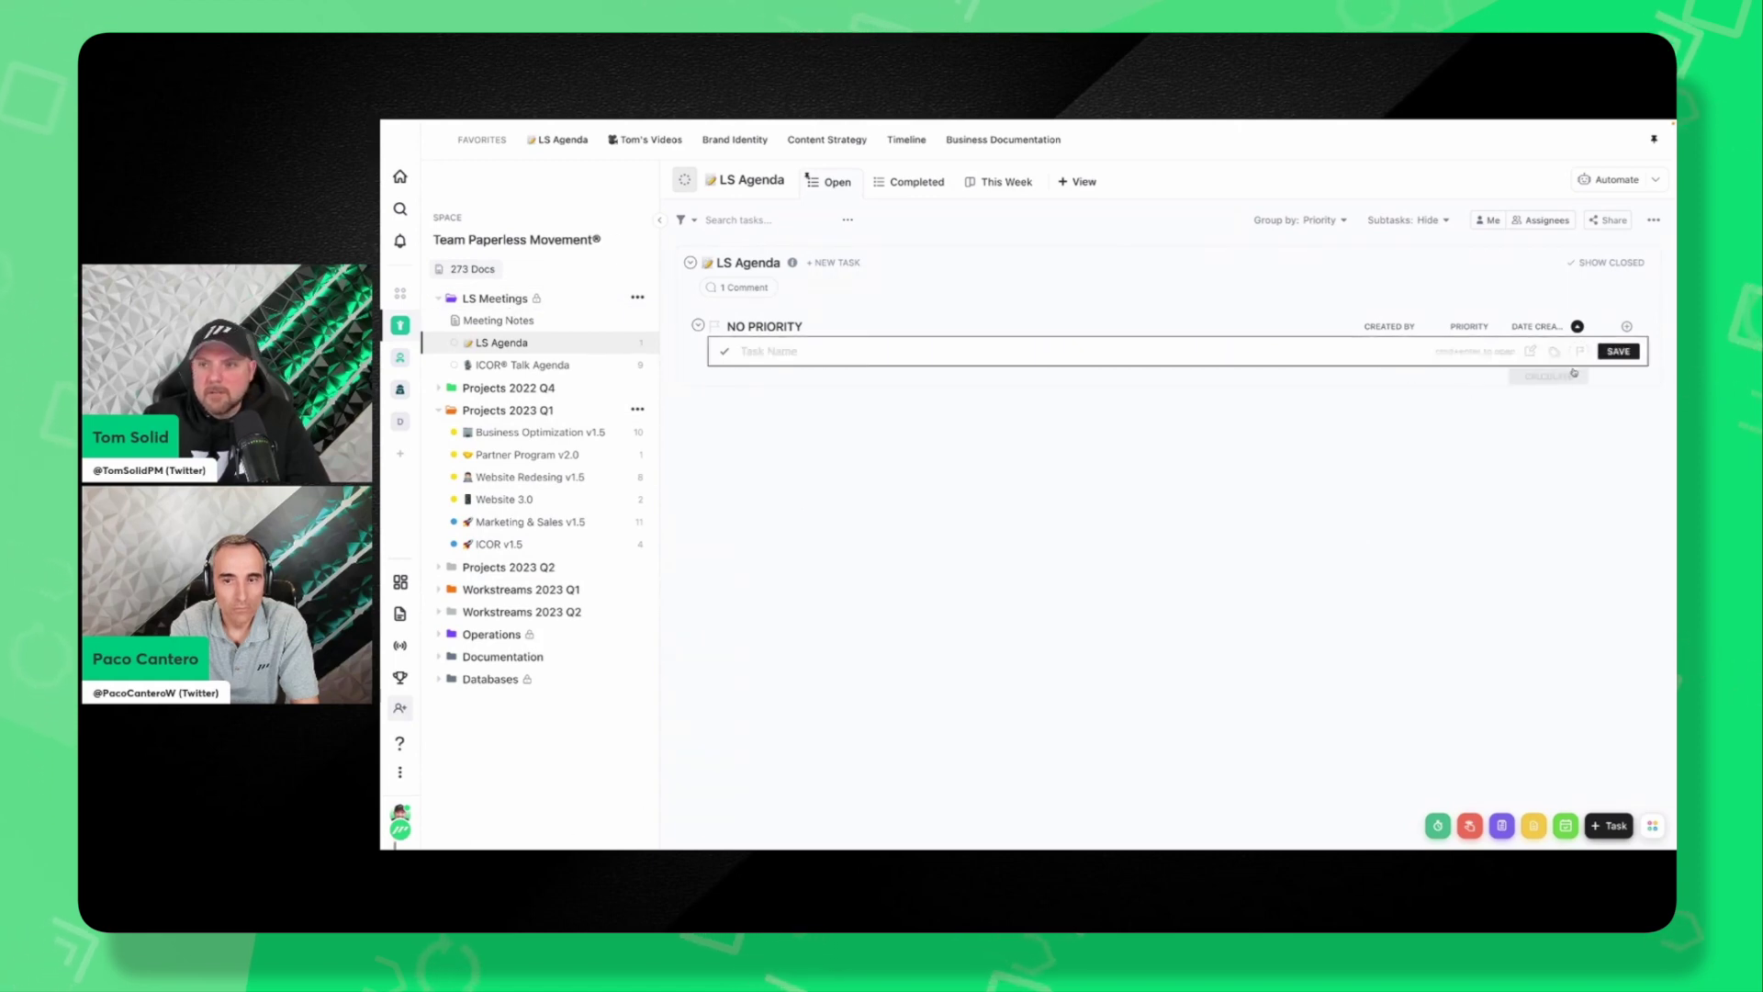
pyautogui.write('wef')
pyautogui.press('Return')
pyautogui.click(1469, 351)
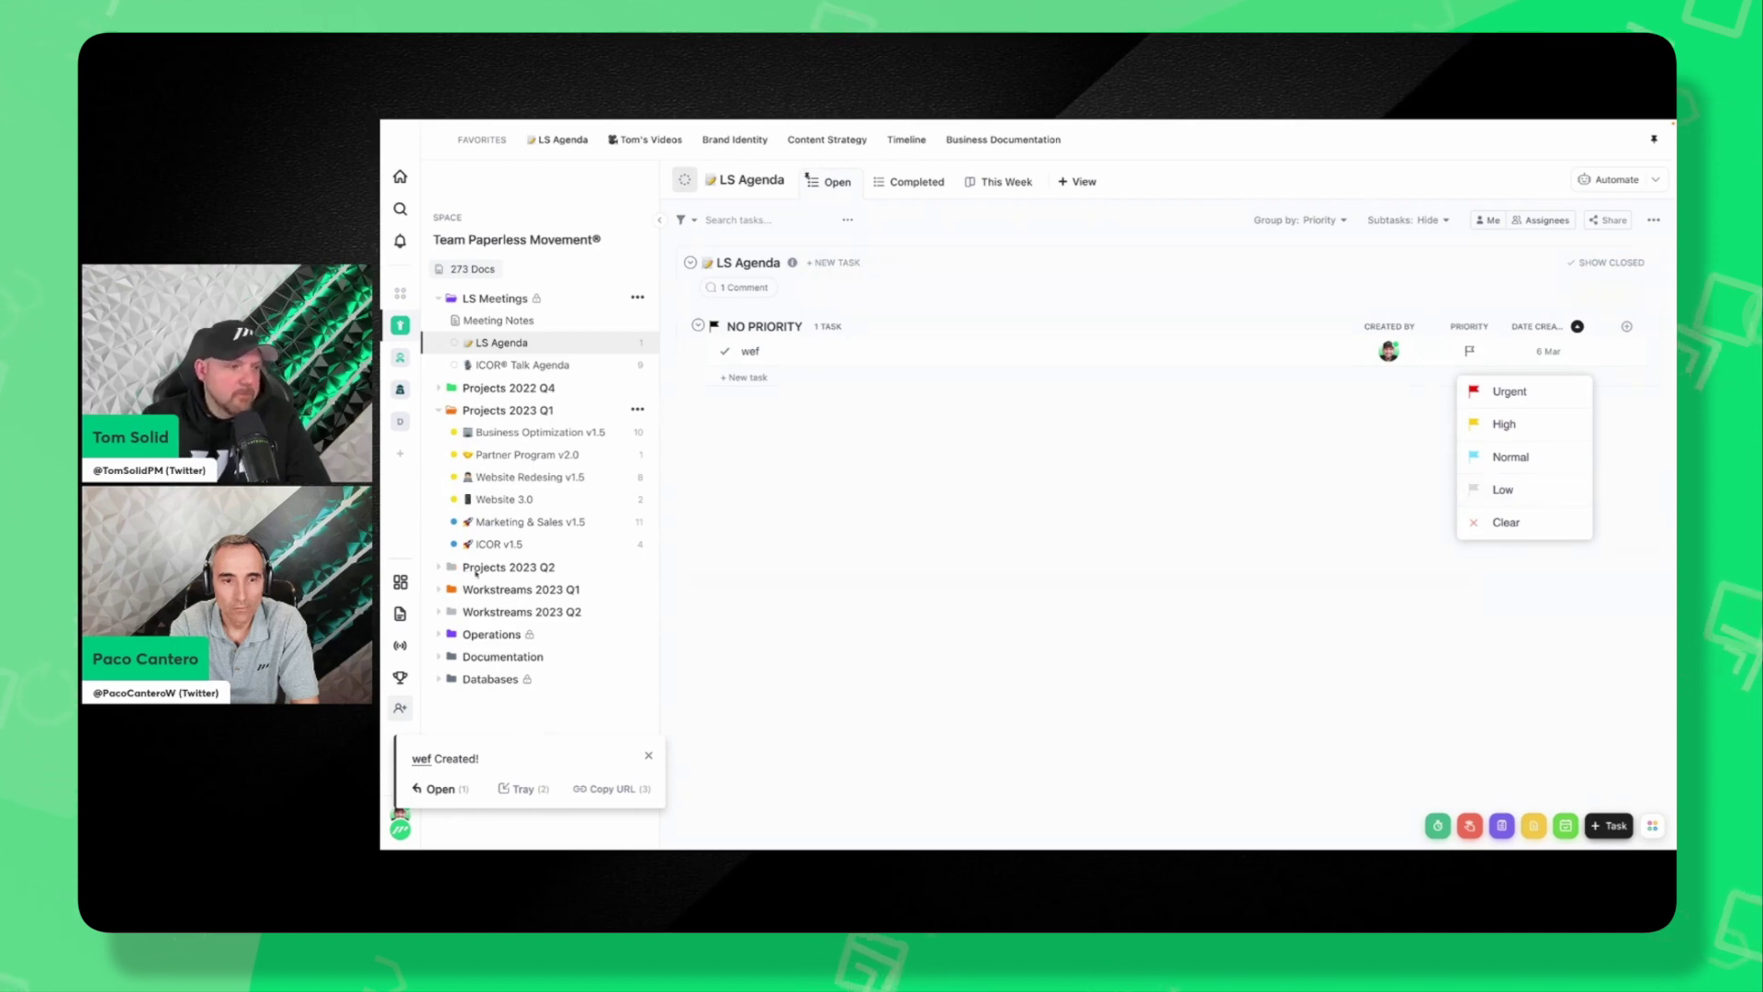
pyautogui.click(953, 615)
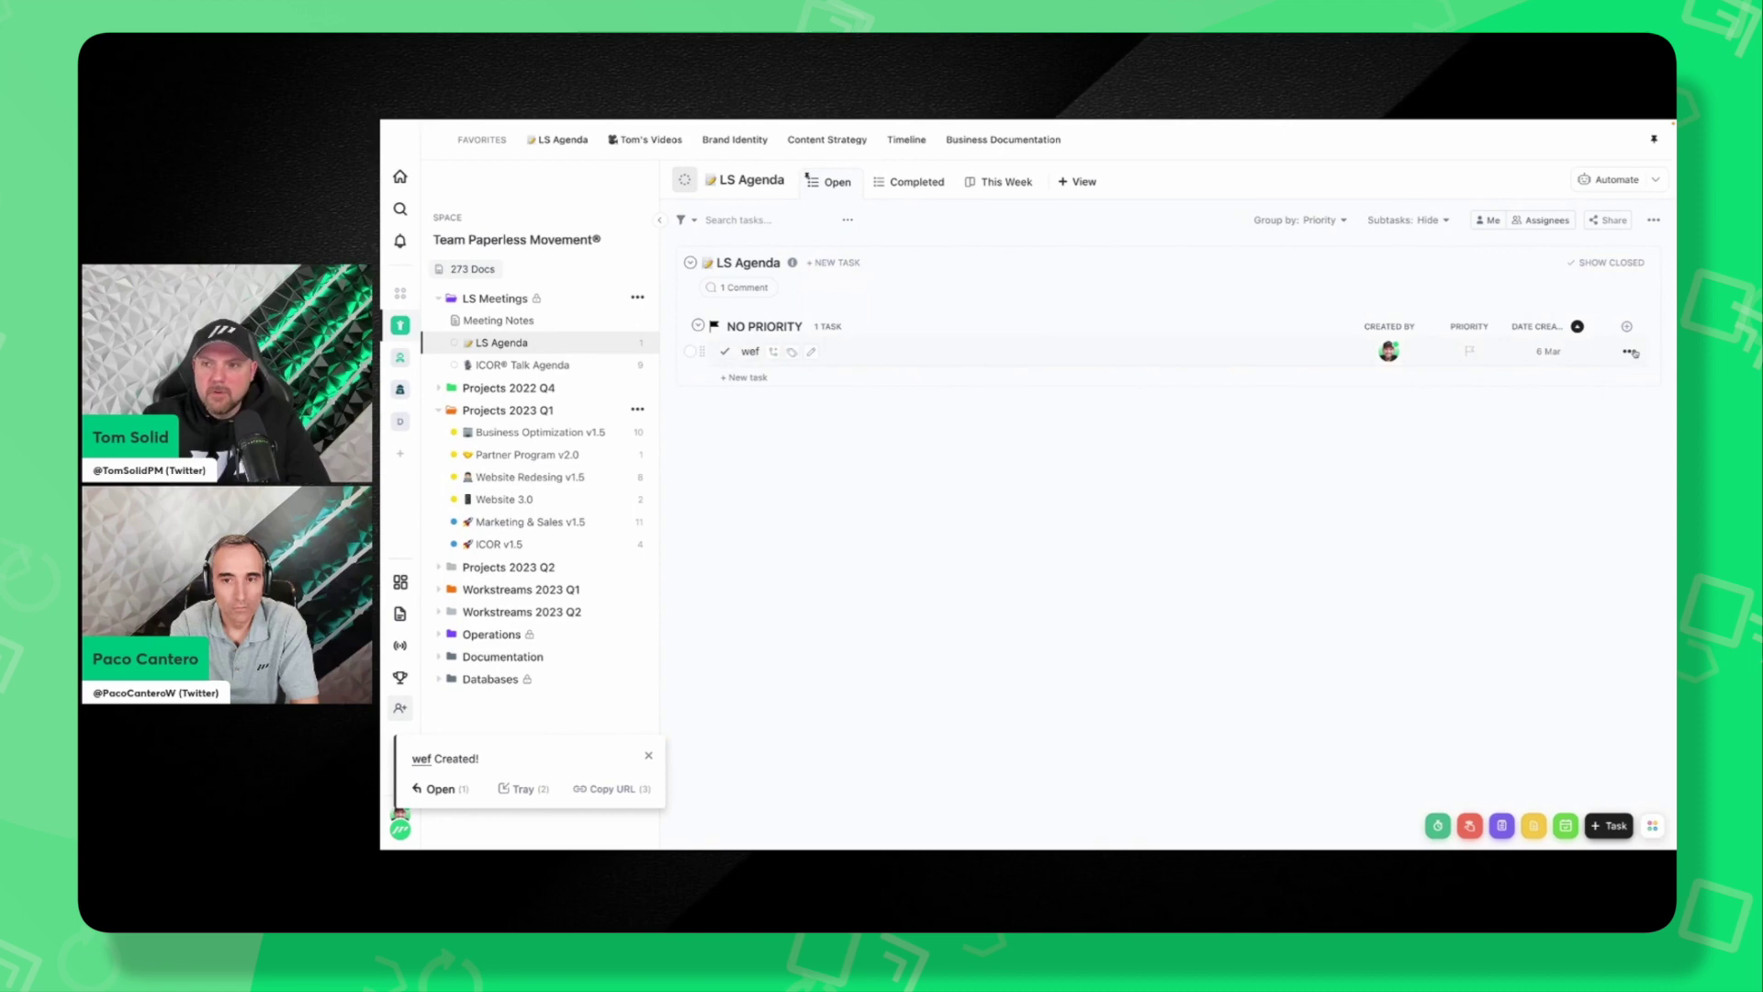
pyautogui.click(1630, 351)
pyautogui.click(1492, 709)
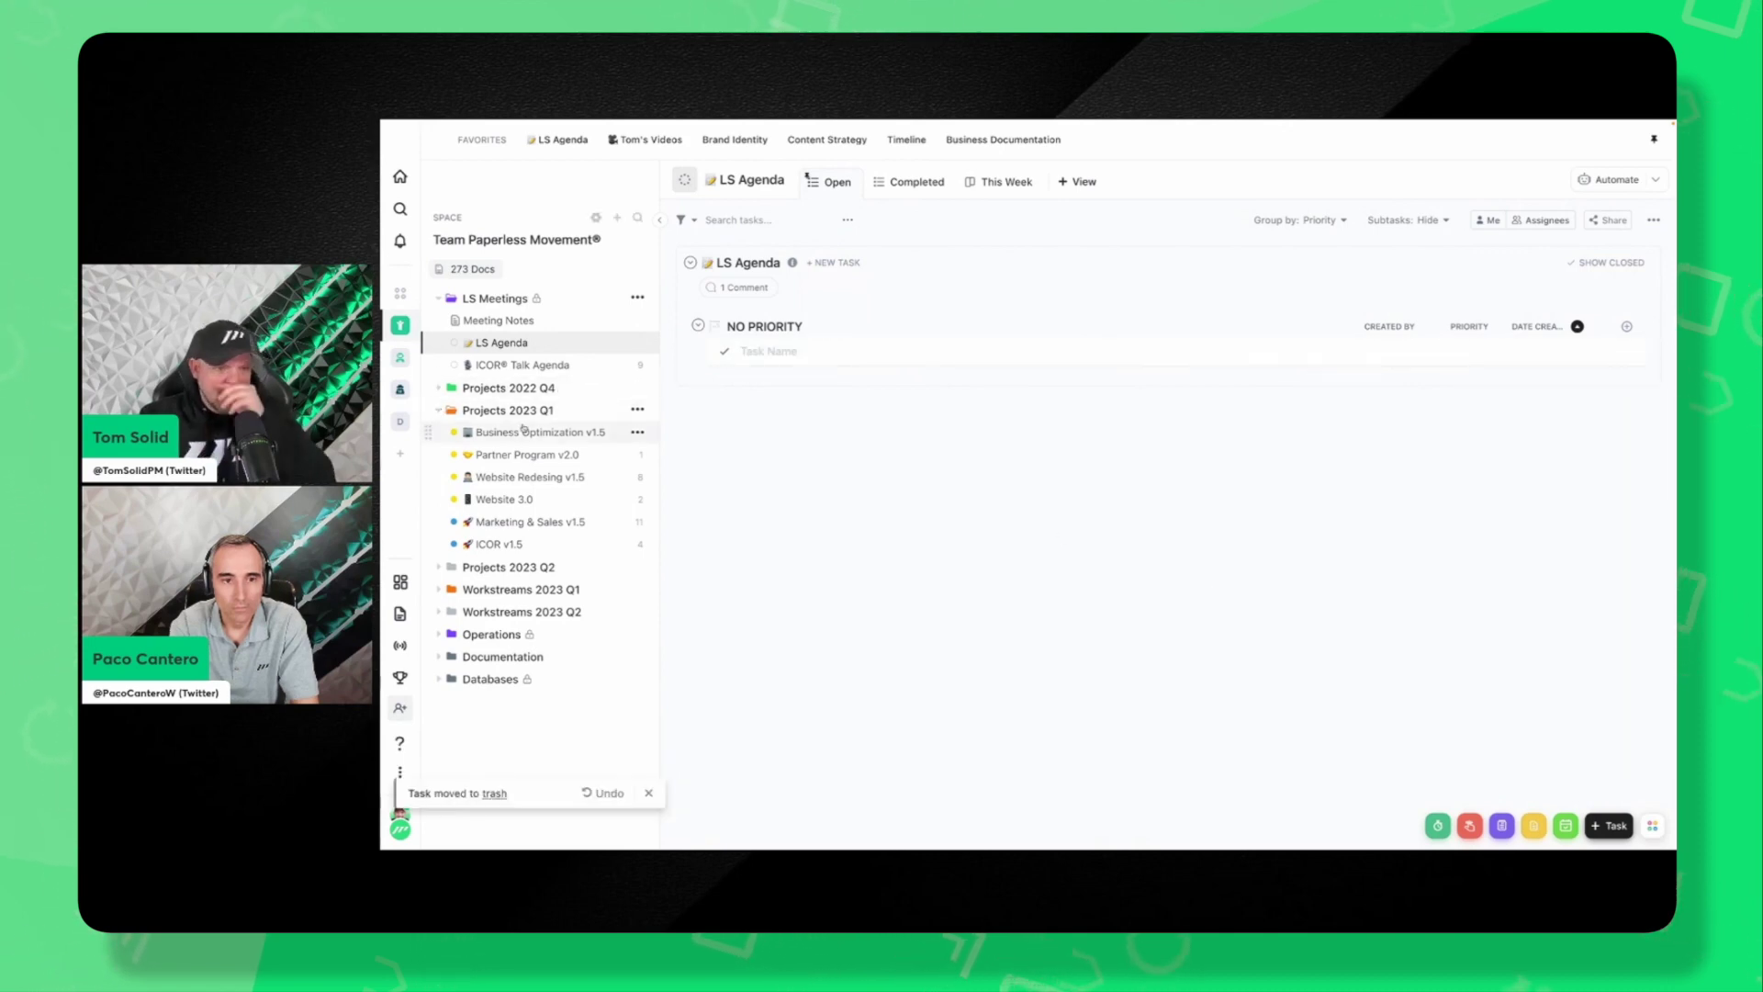
# Browse the Website 3.0 list's completed tasks and expand the Workstreams 2023 Q1 folder.
pyautogui.click(562, 504)
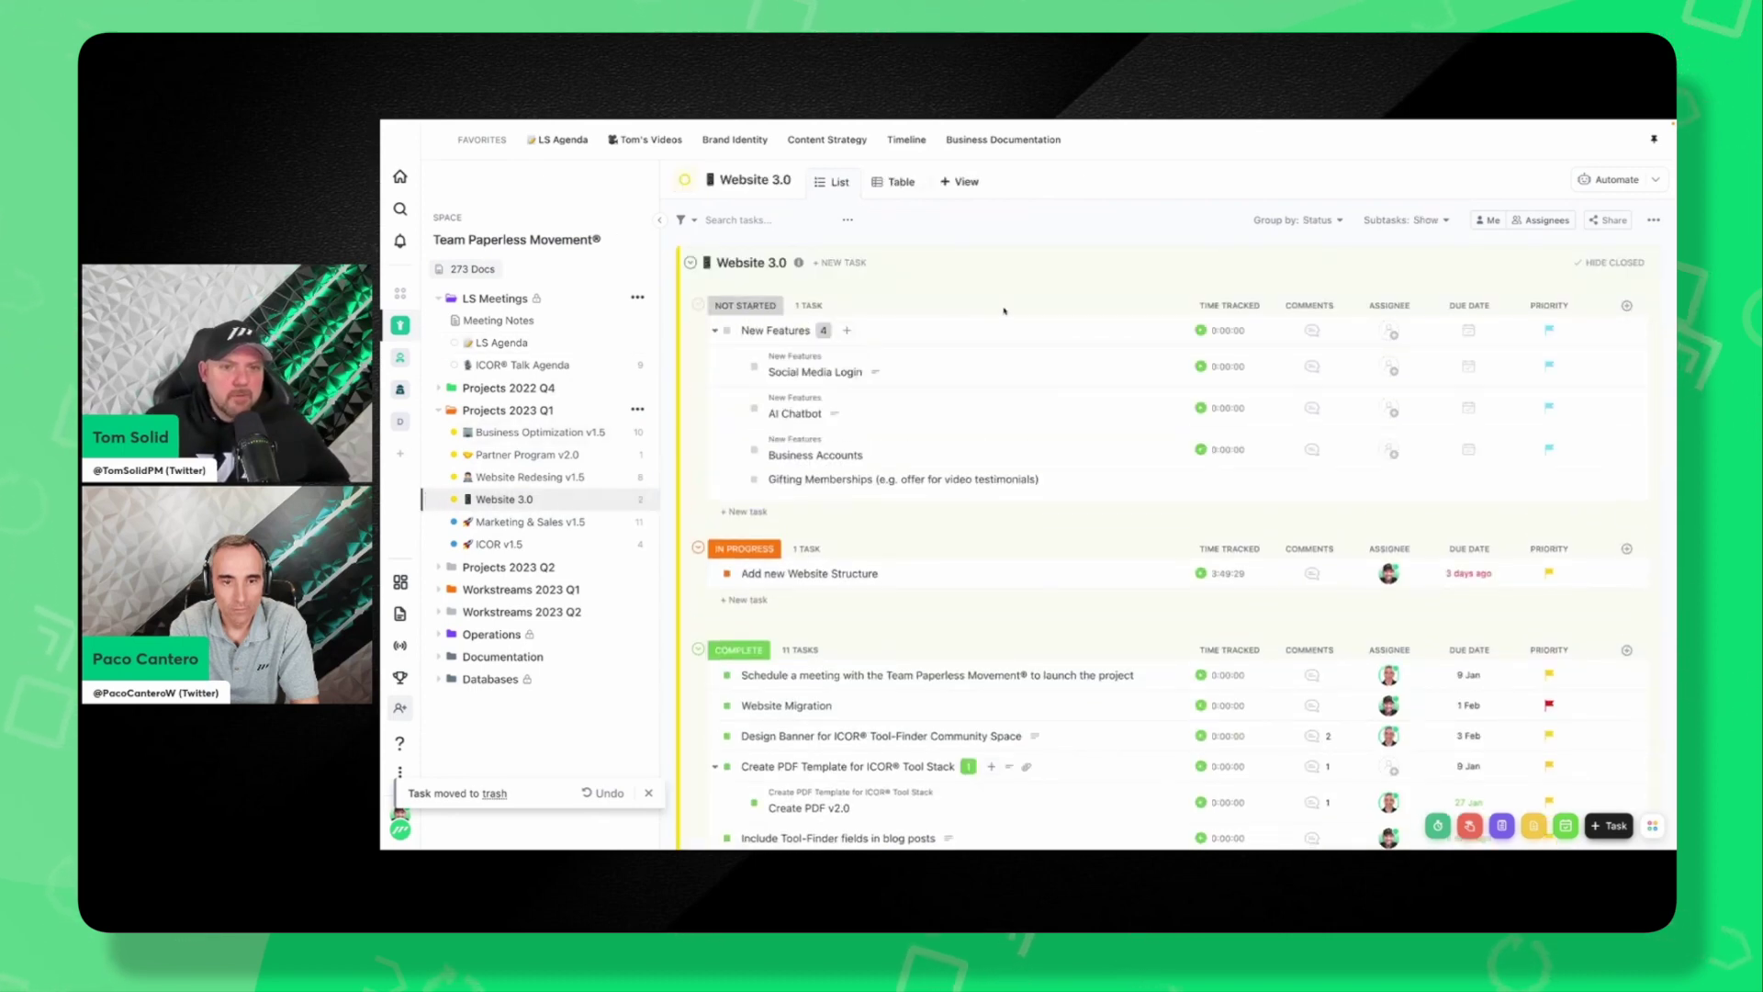
pyautogui.scroll(-5, 1075, 591)
pyautogui.scroll(3, 1075, 591)
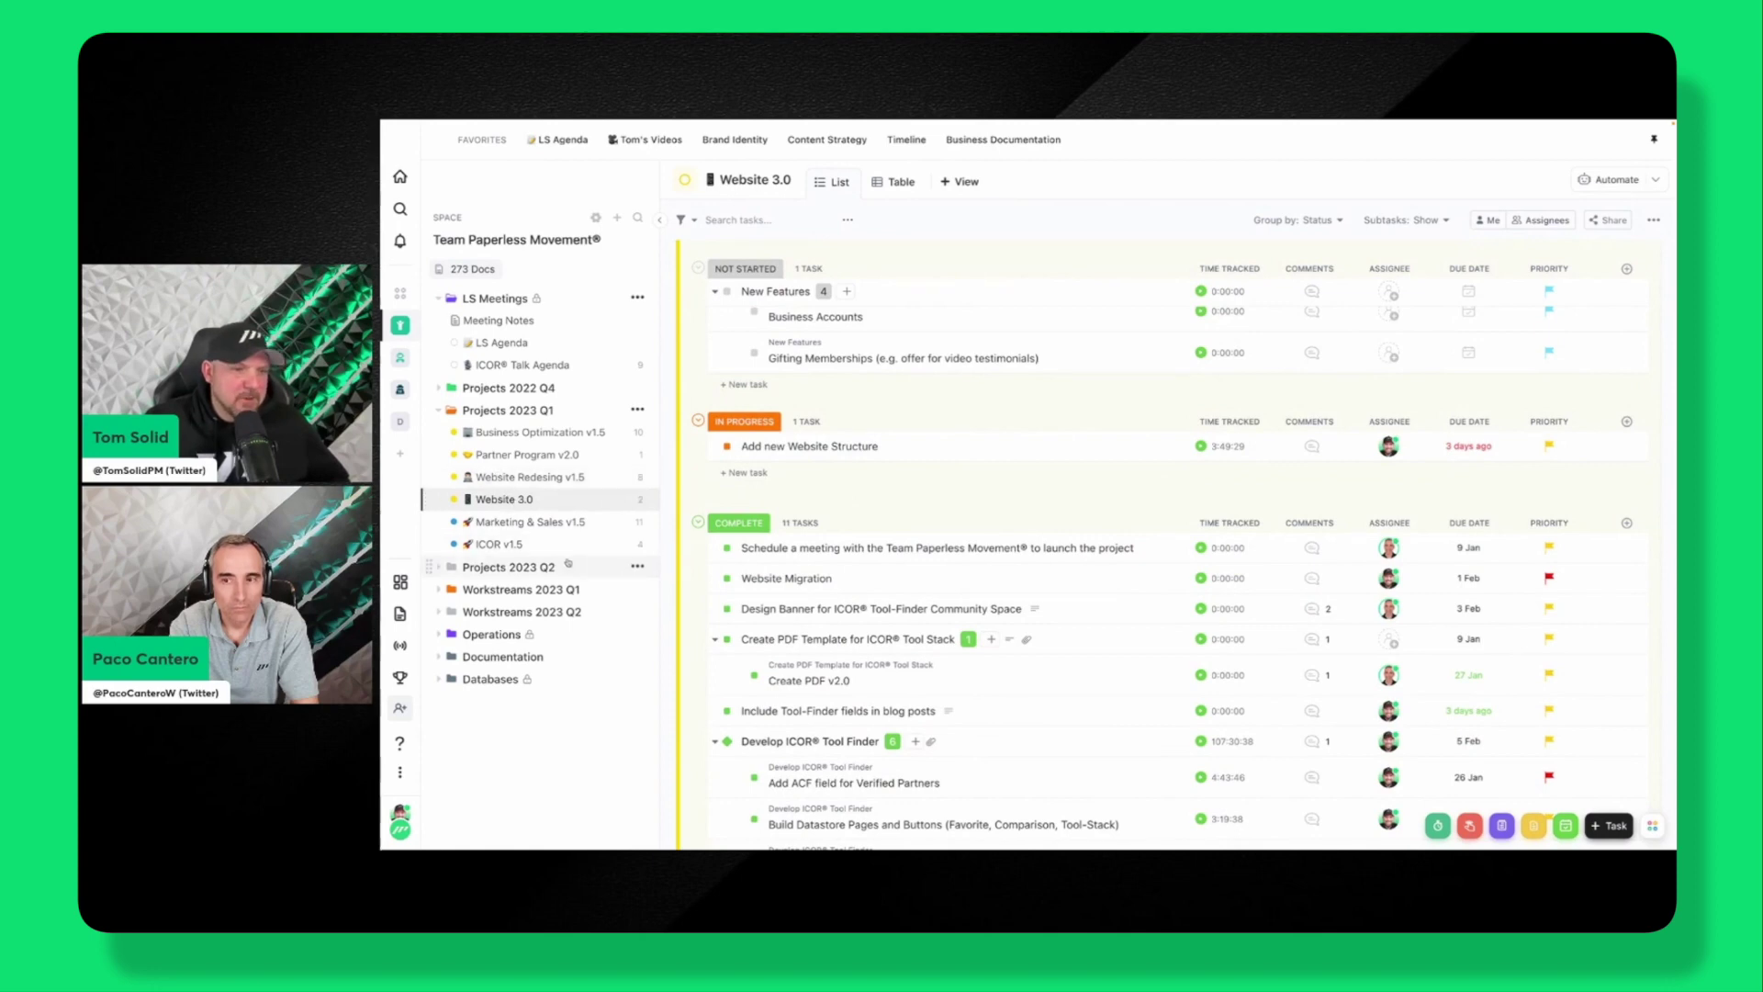
pyautogui.click(438, 589)
pyautogui.scroll(-1, 505, 593)
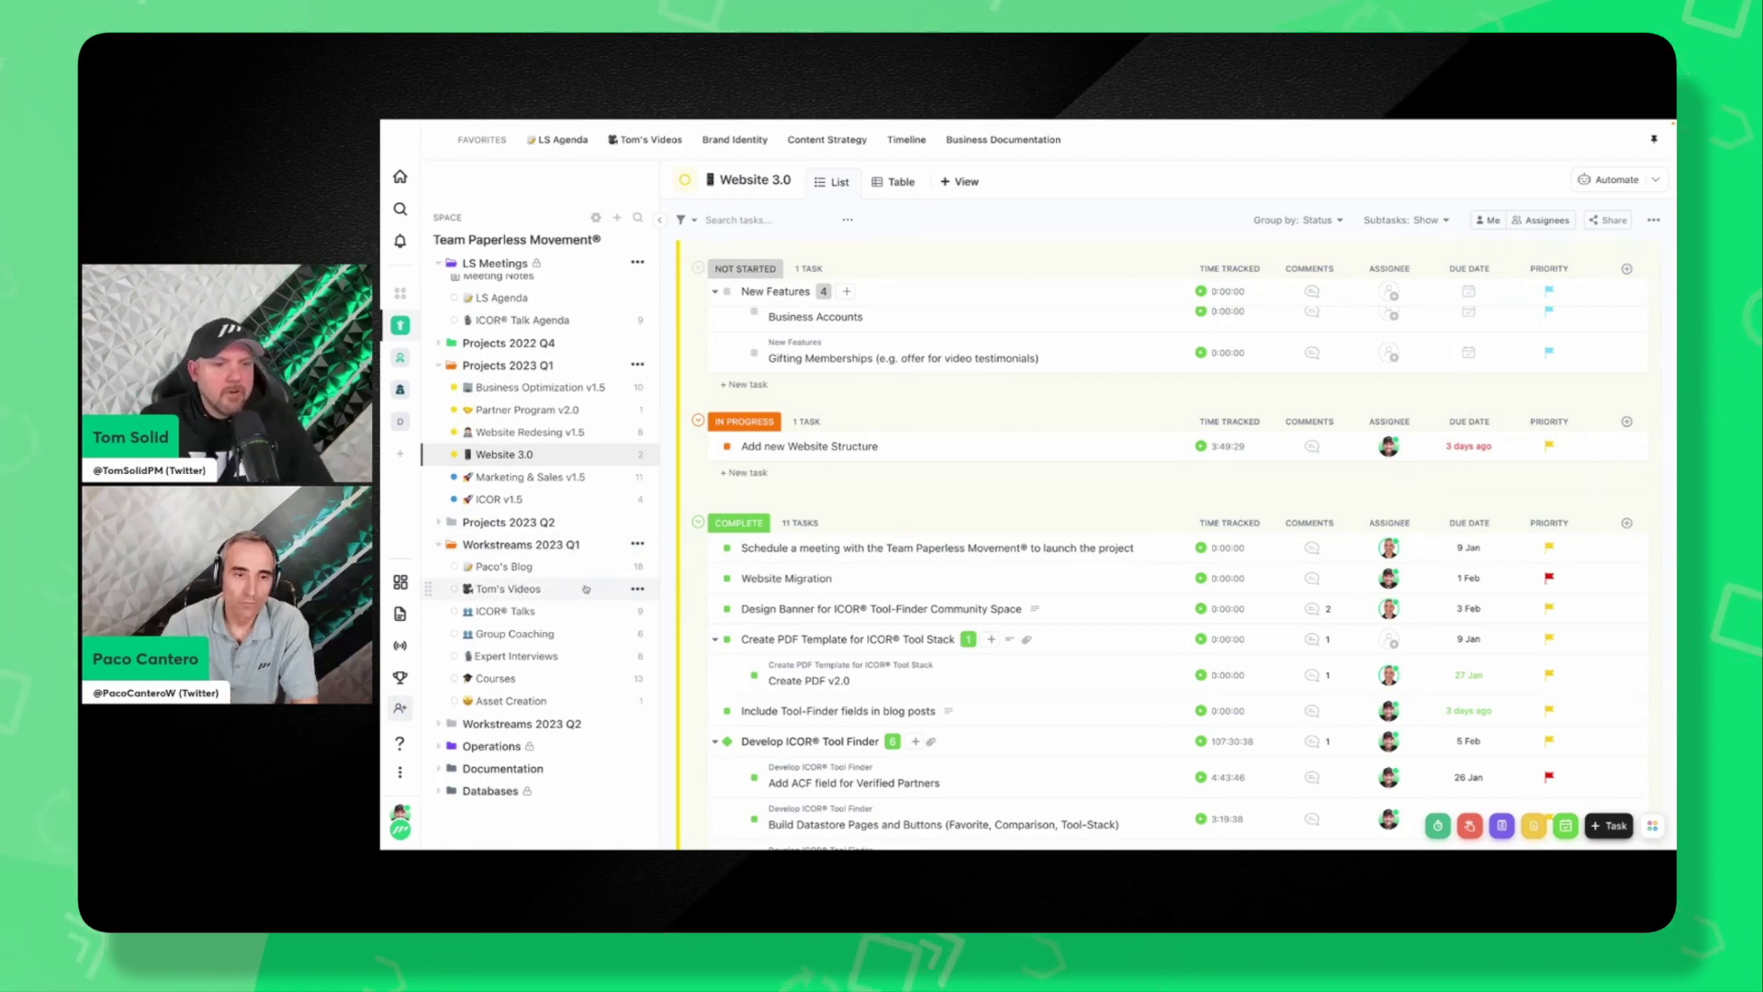
# Check the ICOR® Talks list, collapse Documentation, and open the Expert Interviews list.
pyautogui.click(574, 619)
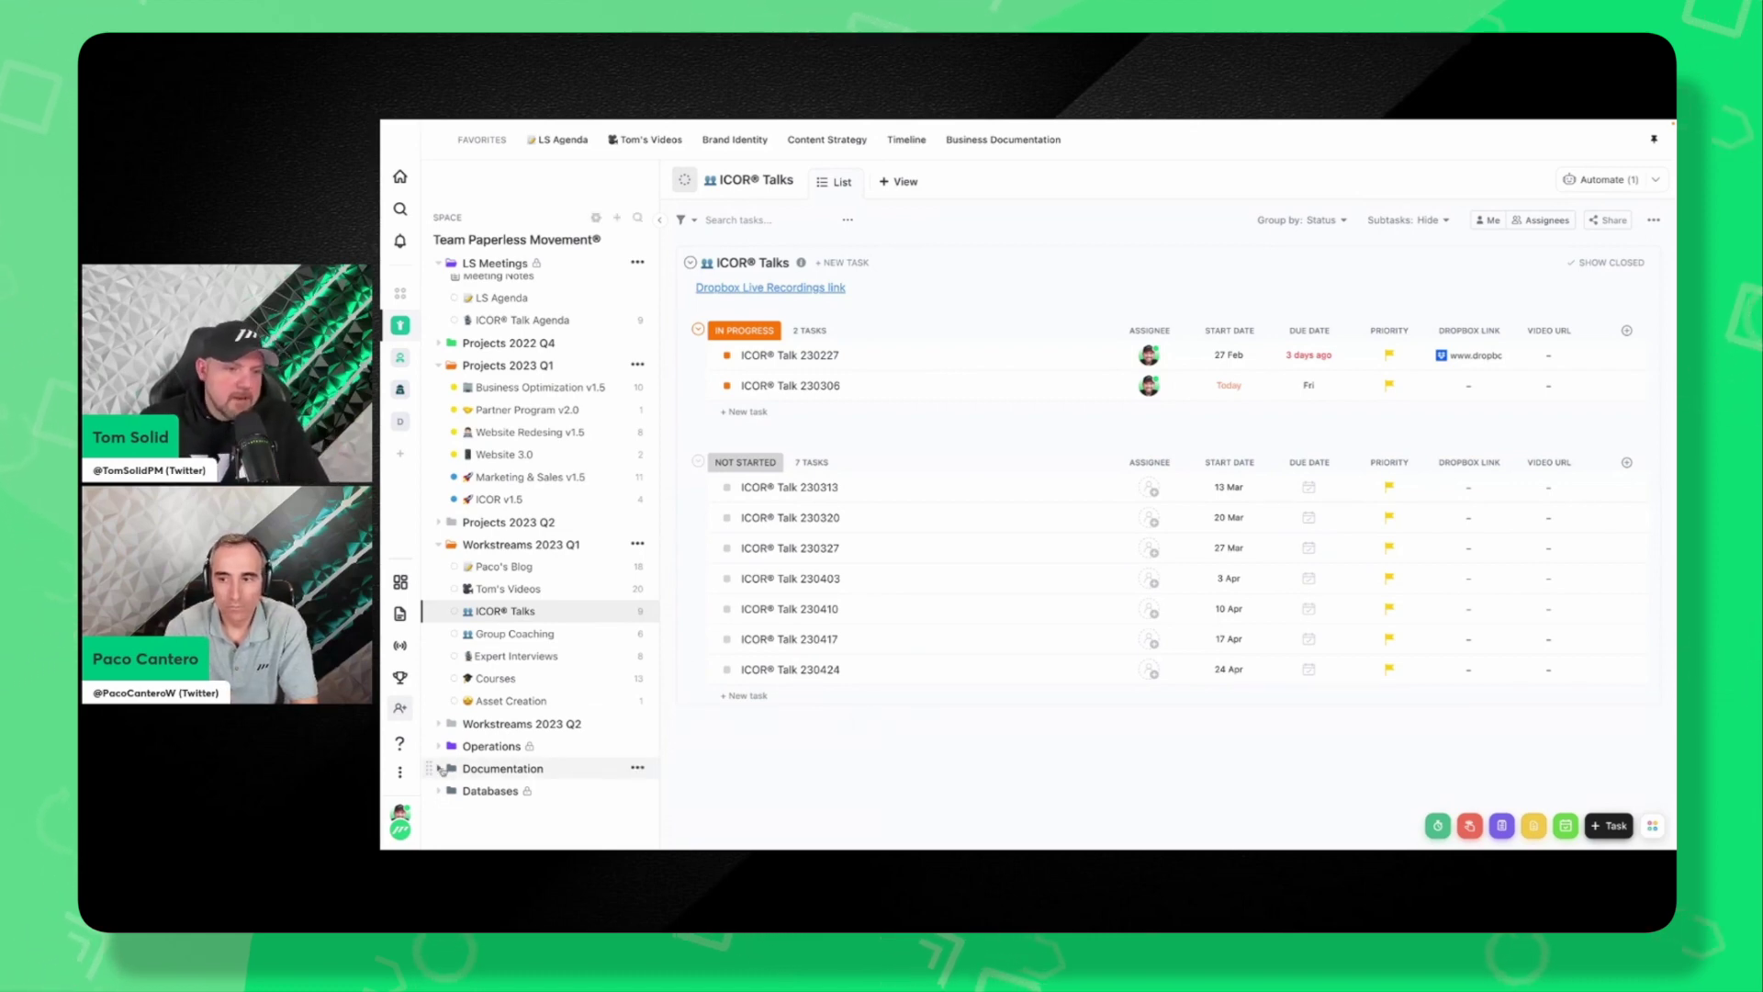
pyautogui.scroll(-1, 533, 759)
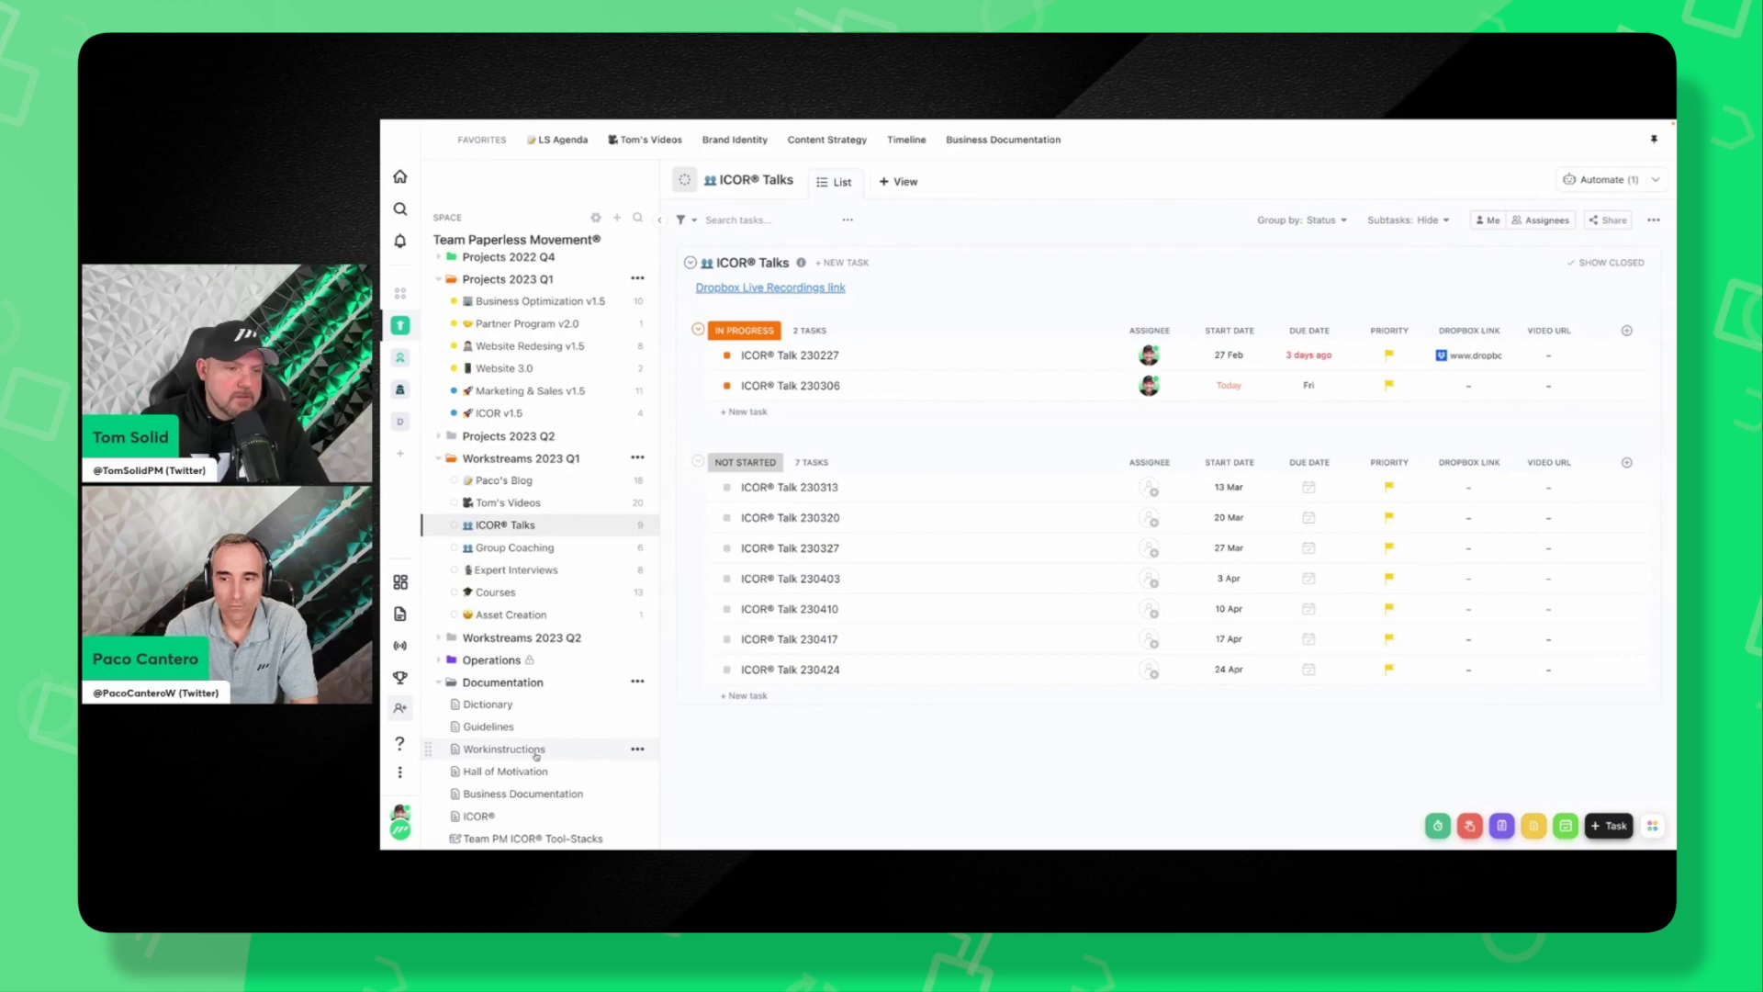
pyautogui.click(503, 683)
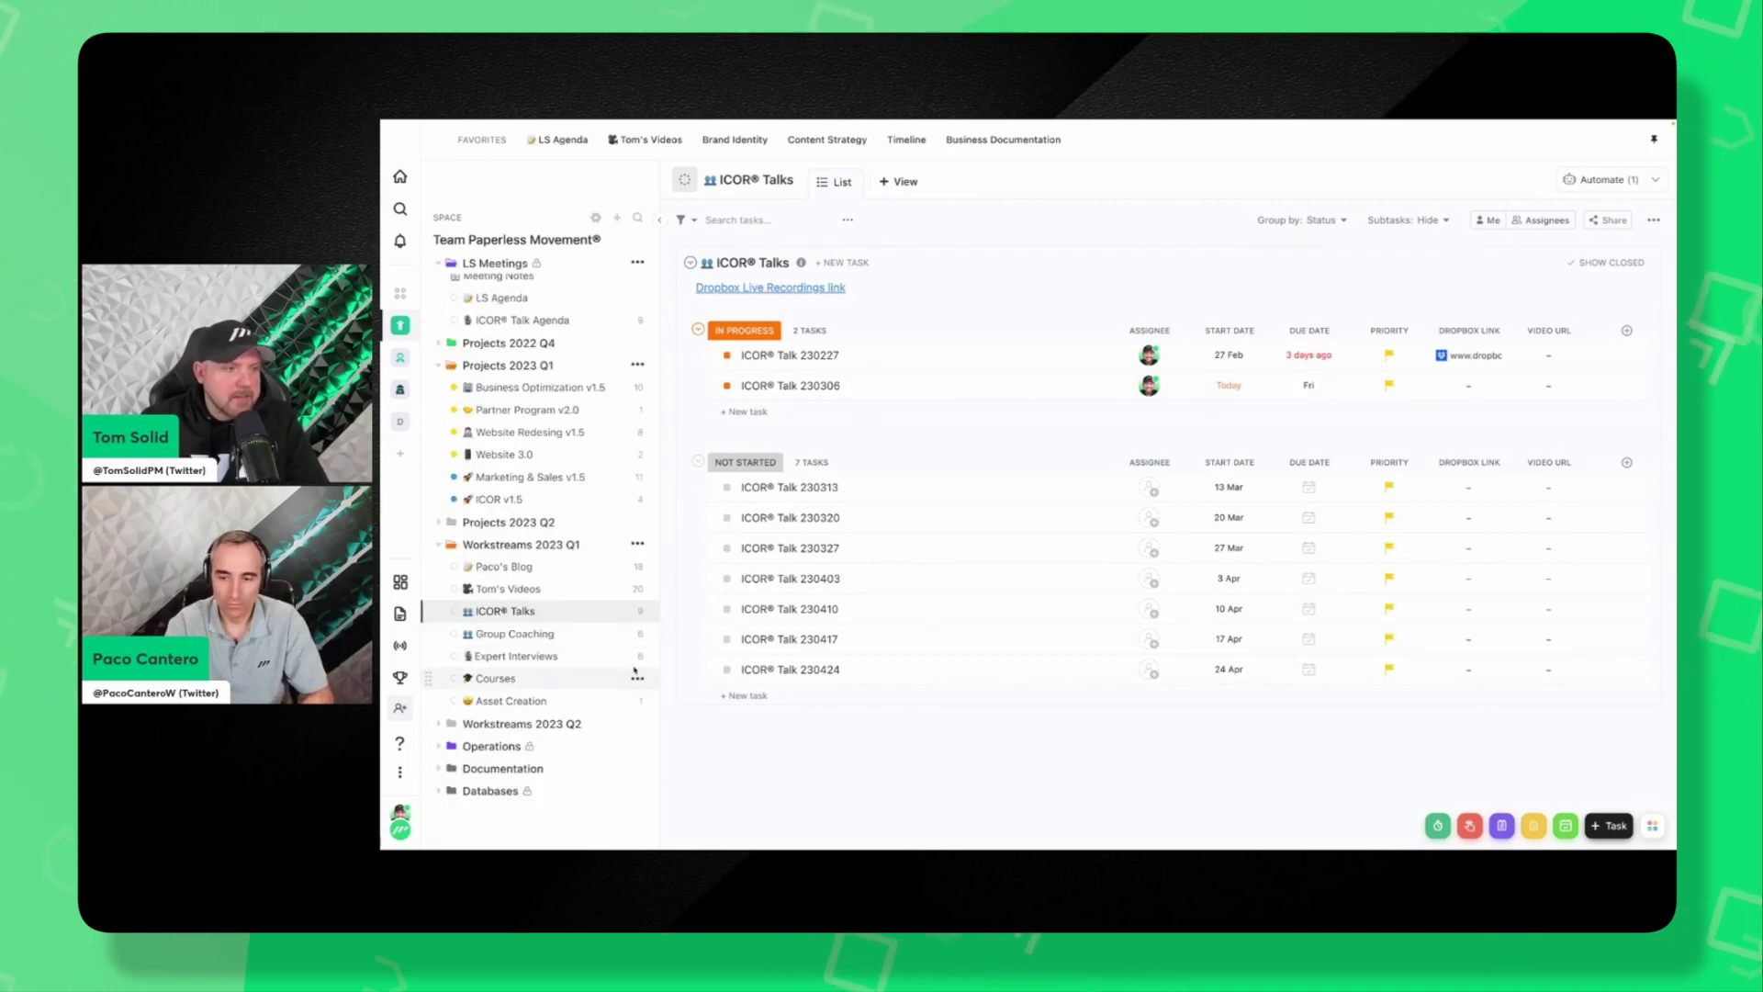
pyautogui.click(551, 656)
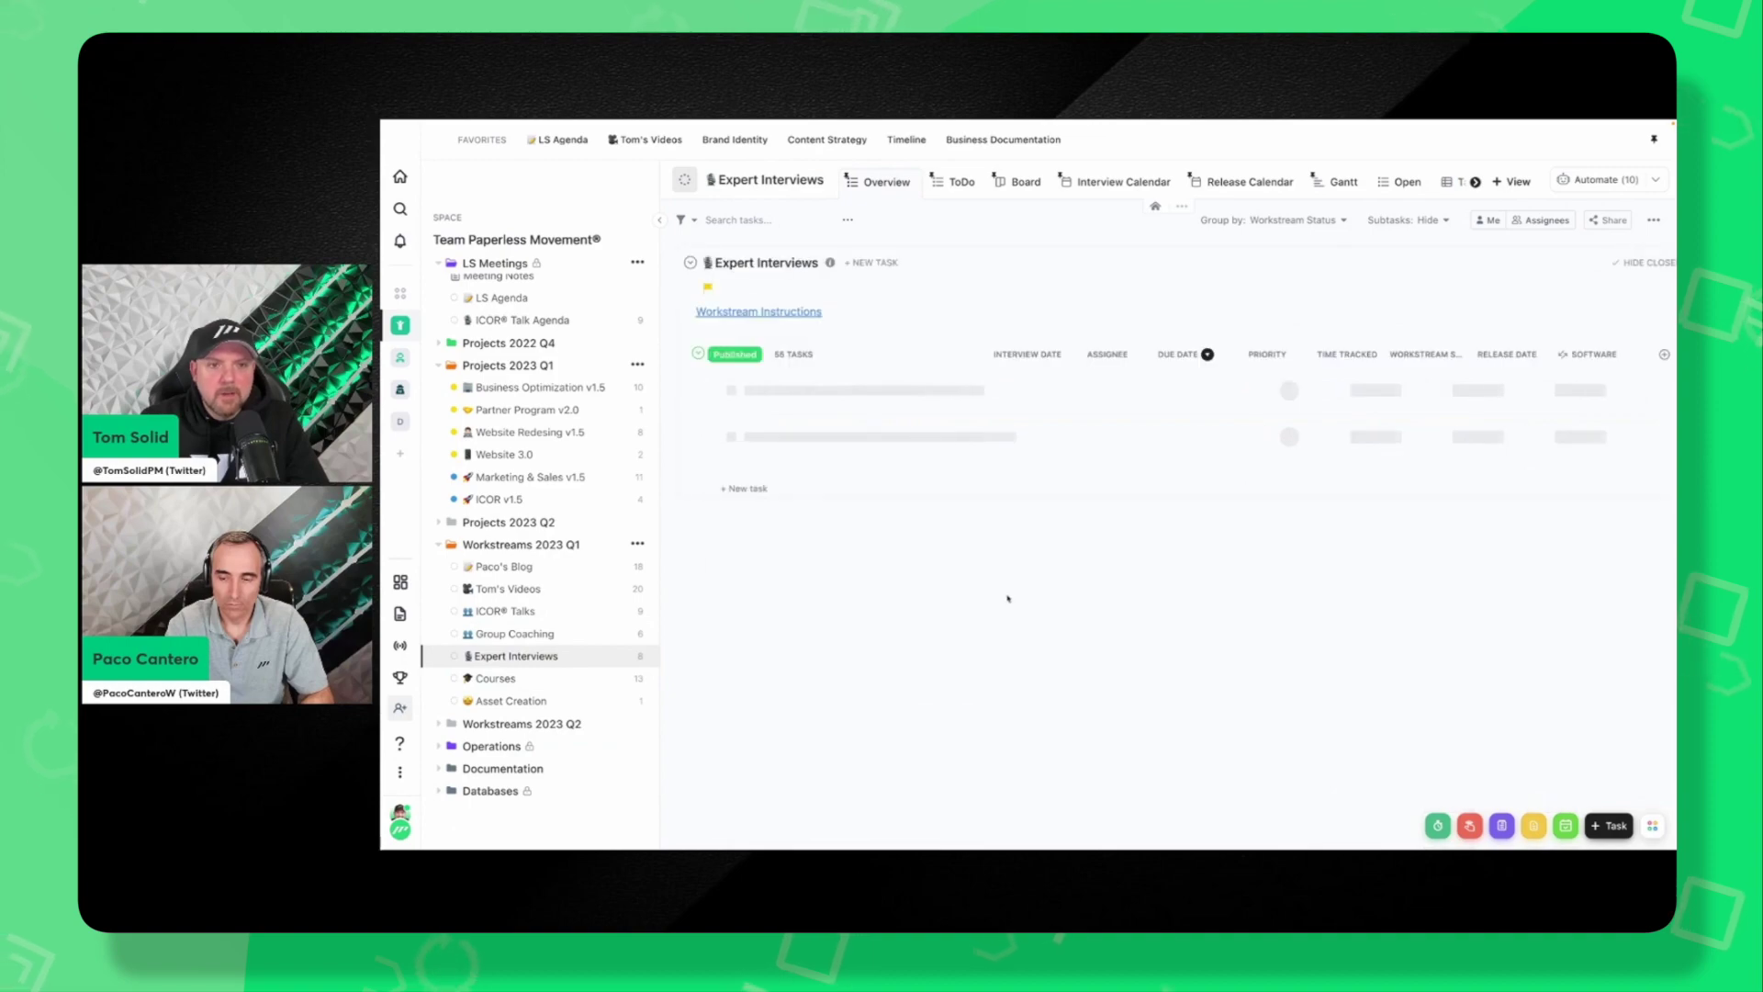
# Scroll through the Expert Interviews tasks and review the list's active automations.
pyautogui.scroll(-5, 1056, 606)
pyautogui.scroll(-10, 1124, 630)
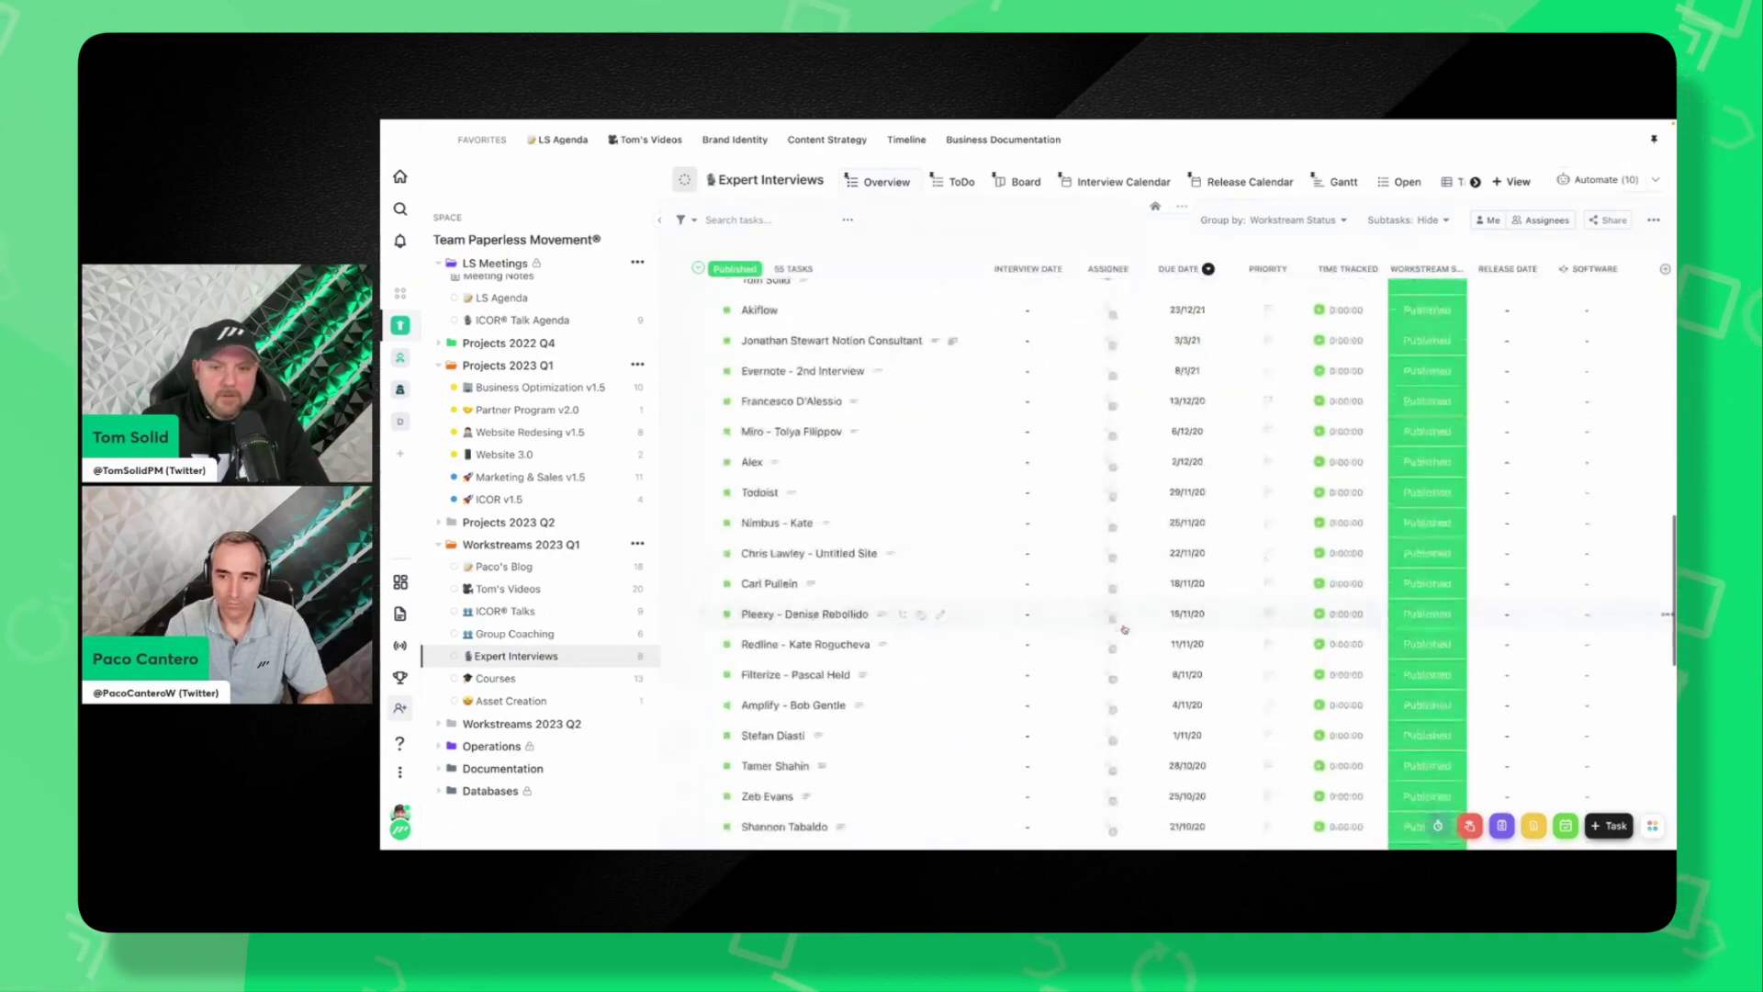
pyautogui.scroll(10, 1124, 630)
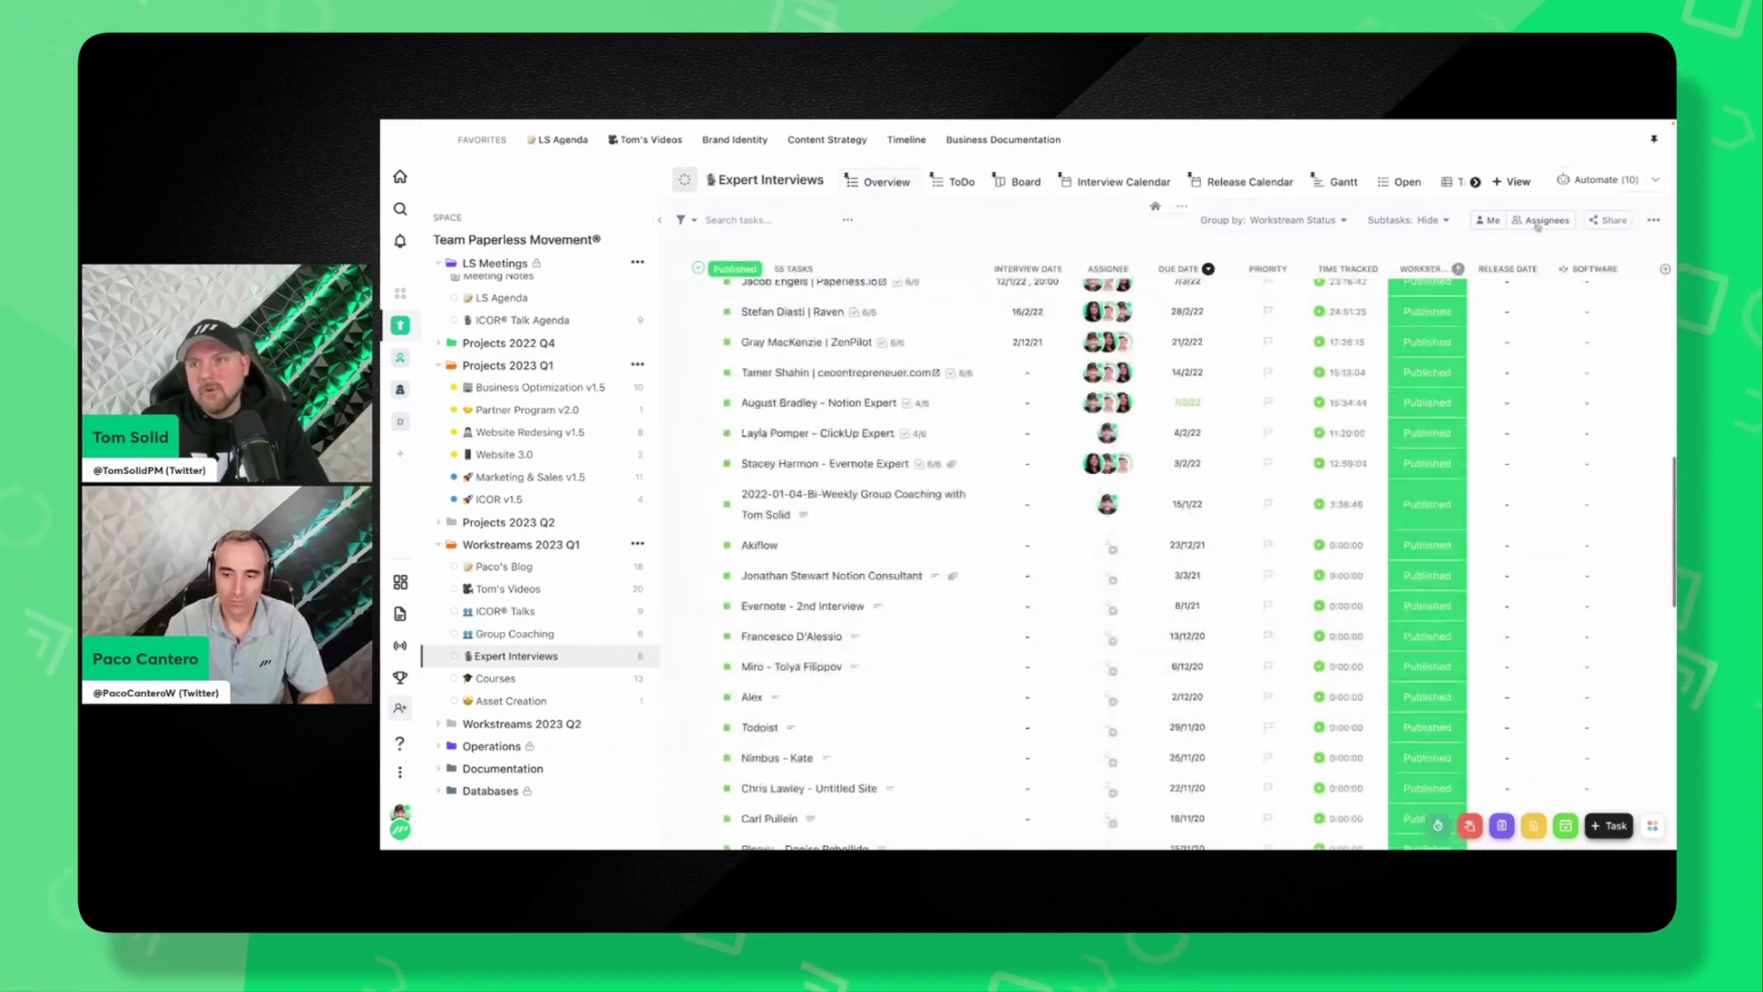
pyautogui.click(1655, 178)
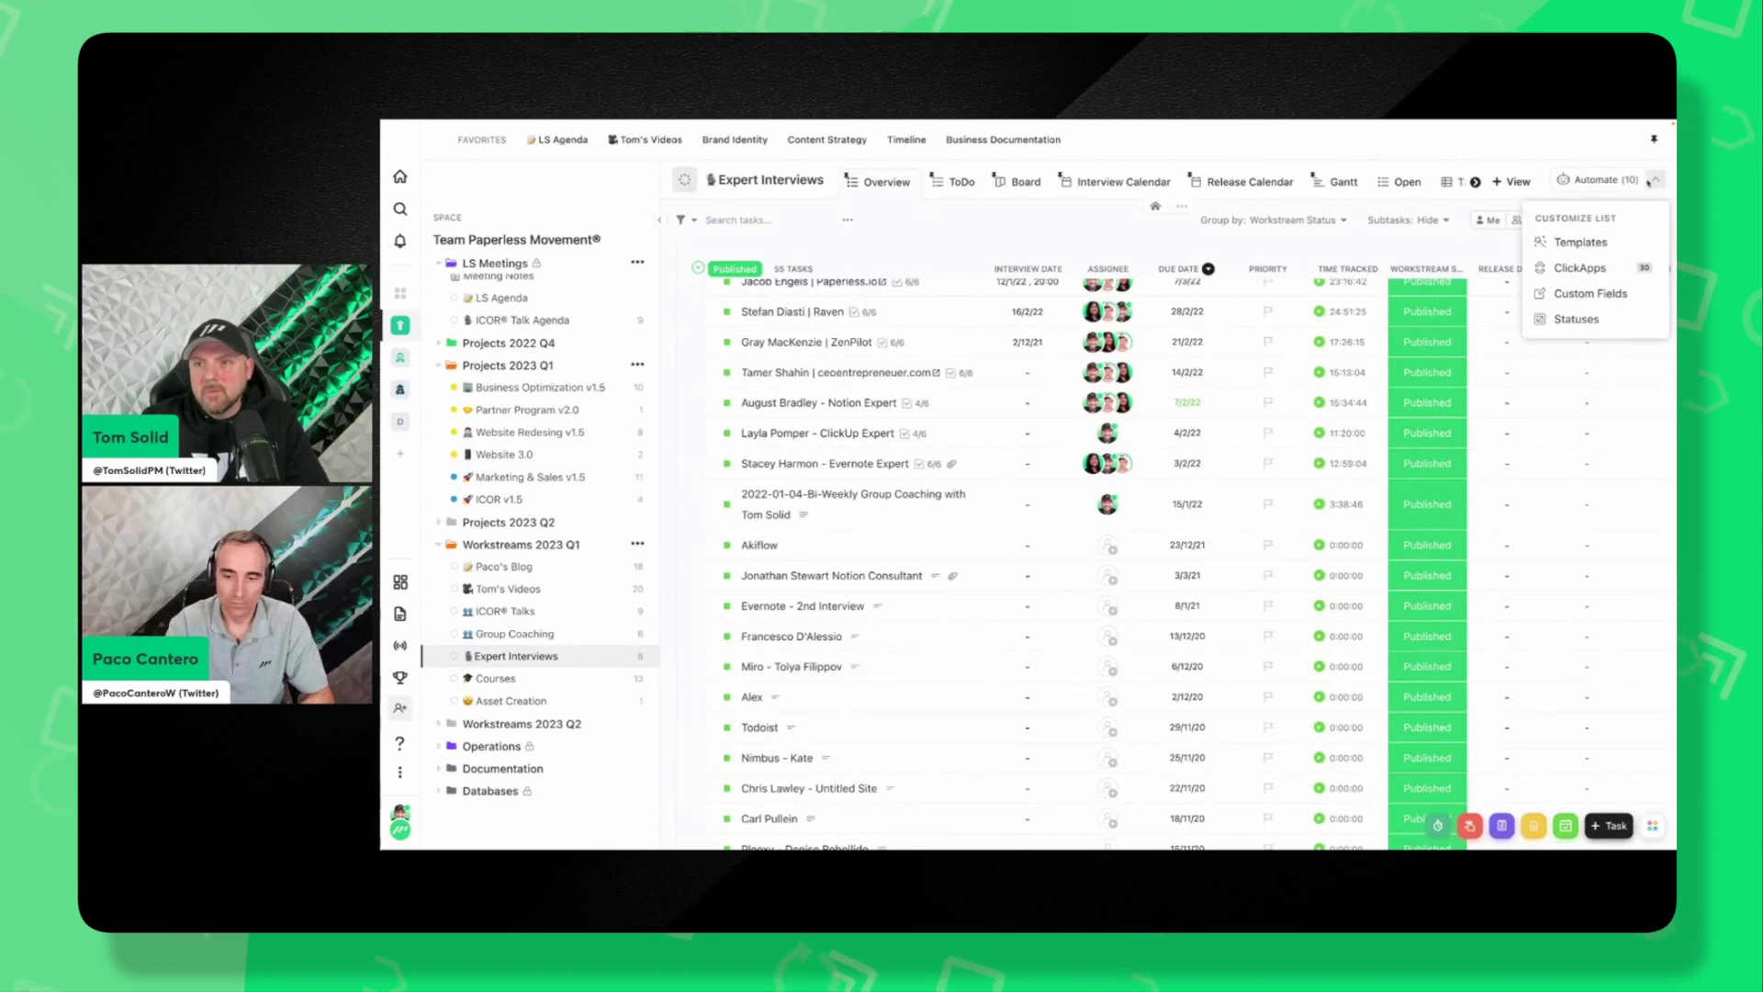
pyautogui.click(1598, 179)
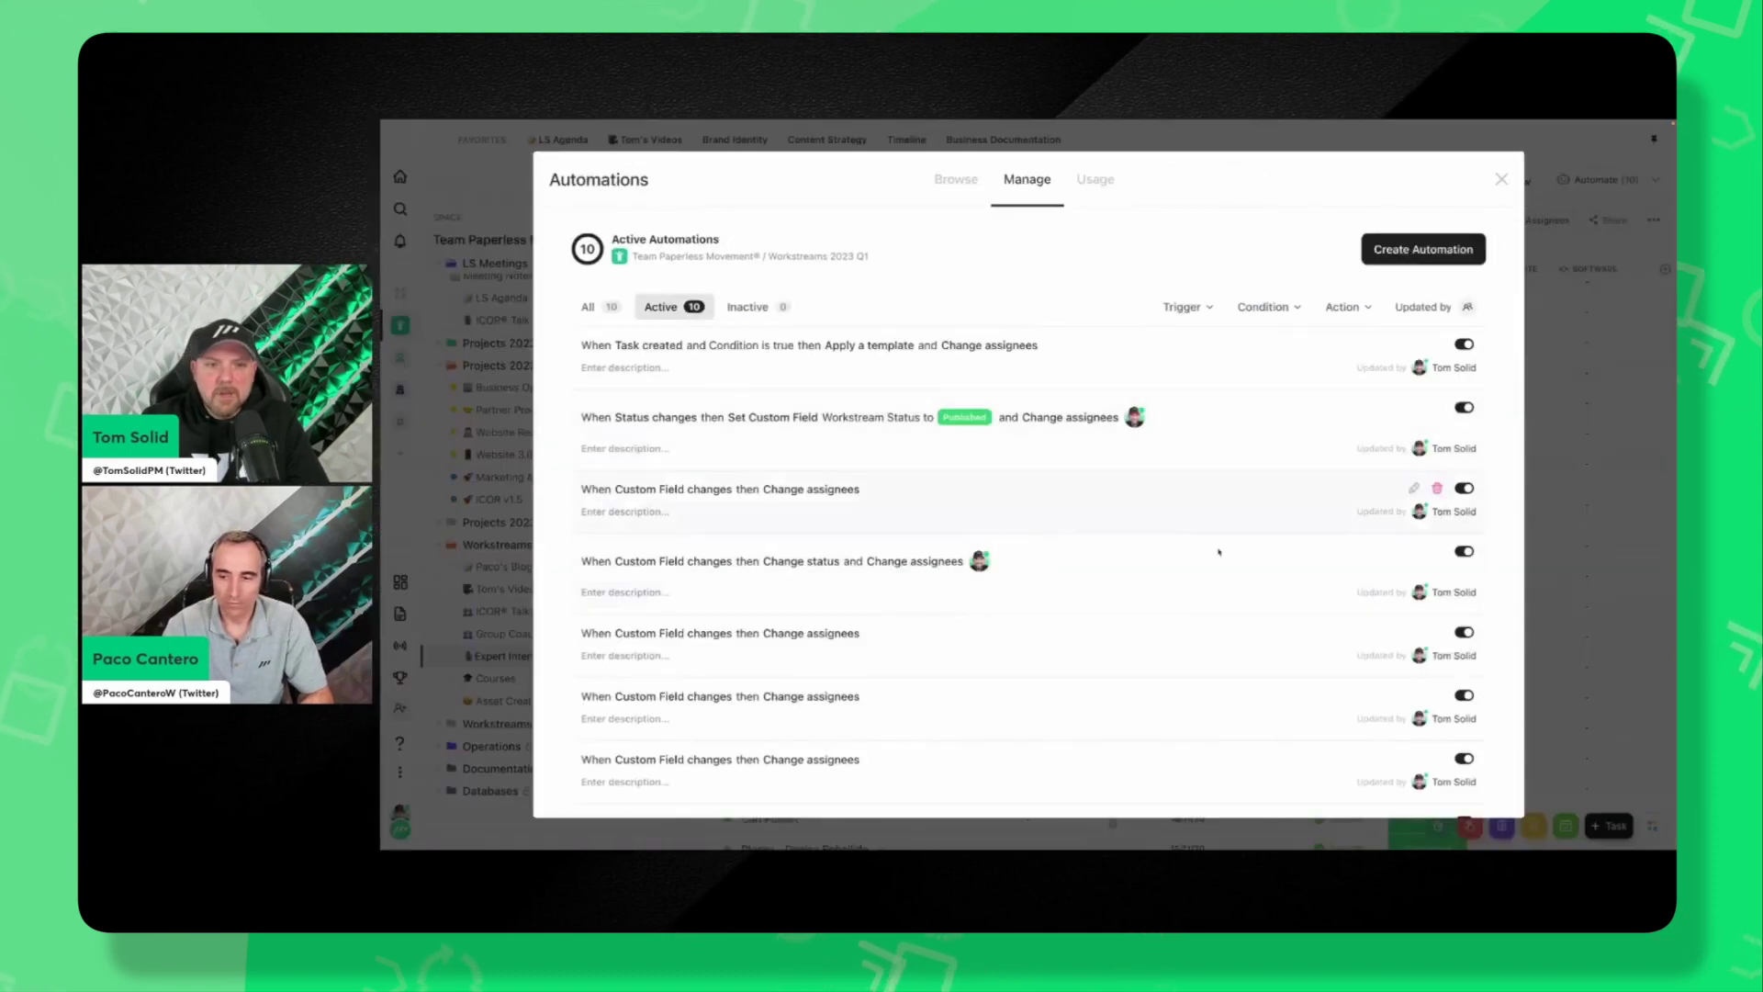
pyautogui.scroll(-3, 1215, 551)
pyautogui.scroll(3, 1201, 624)
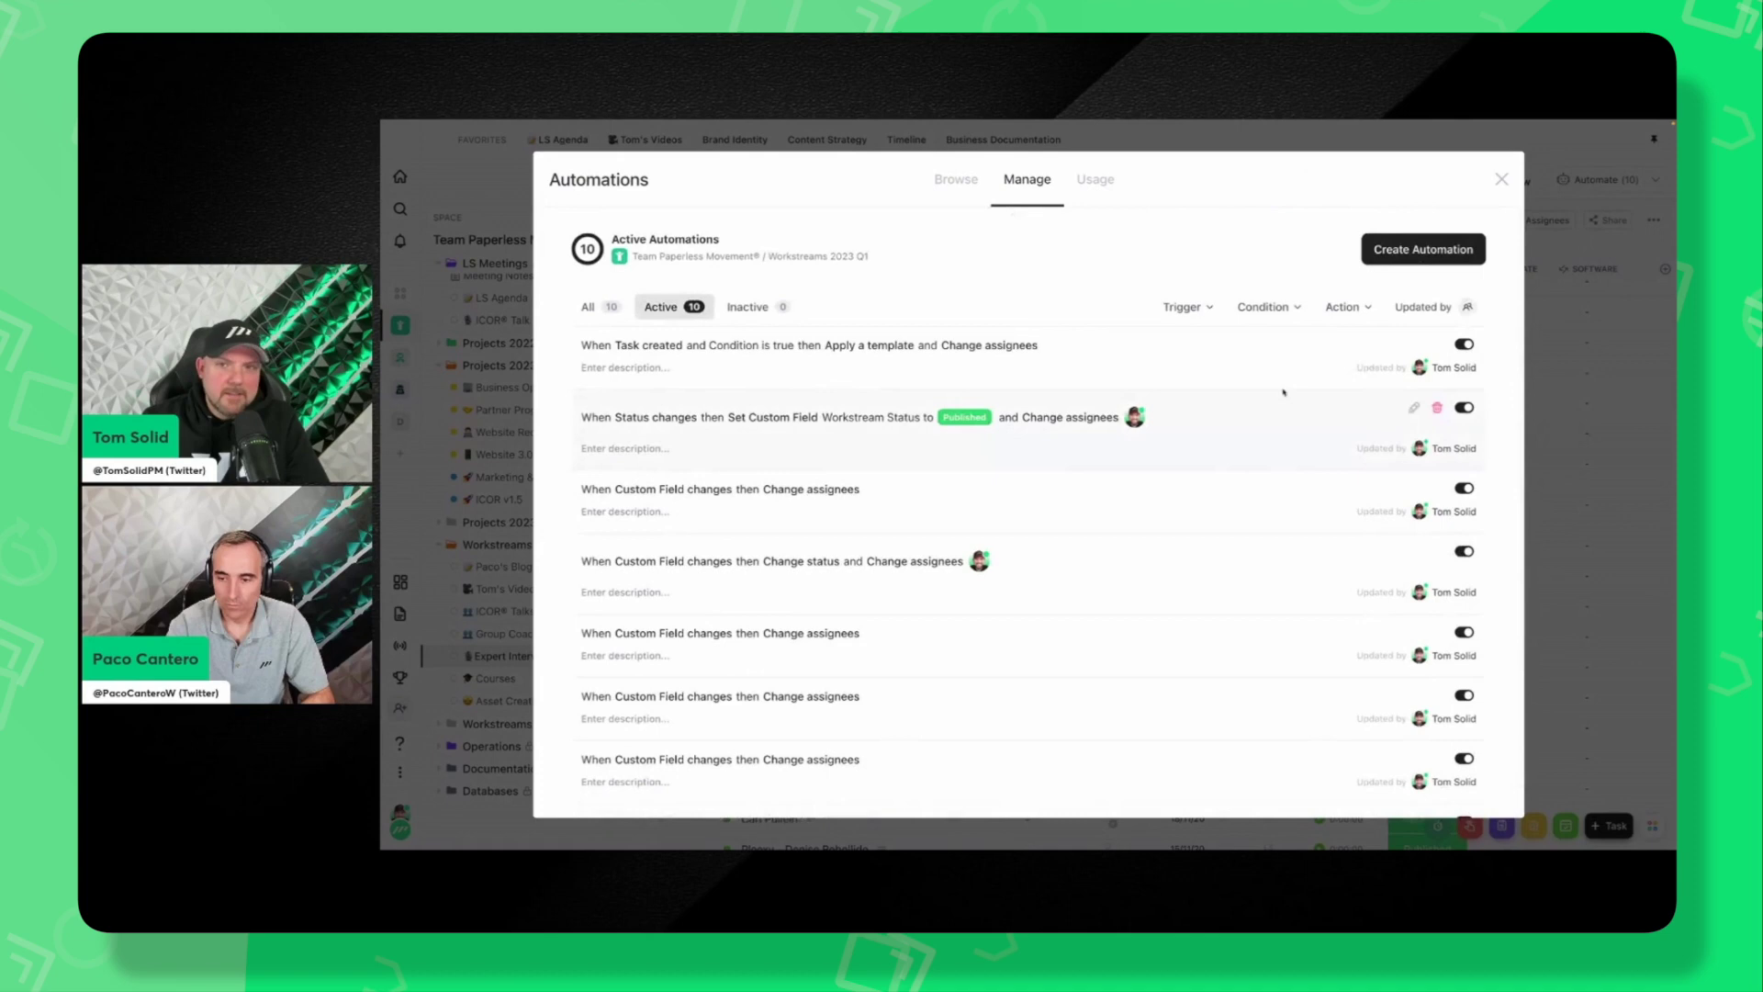
pyautogui.click(1502, 179)
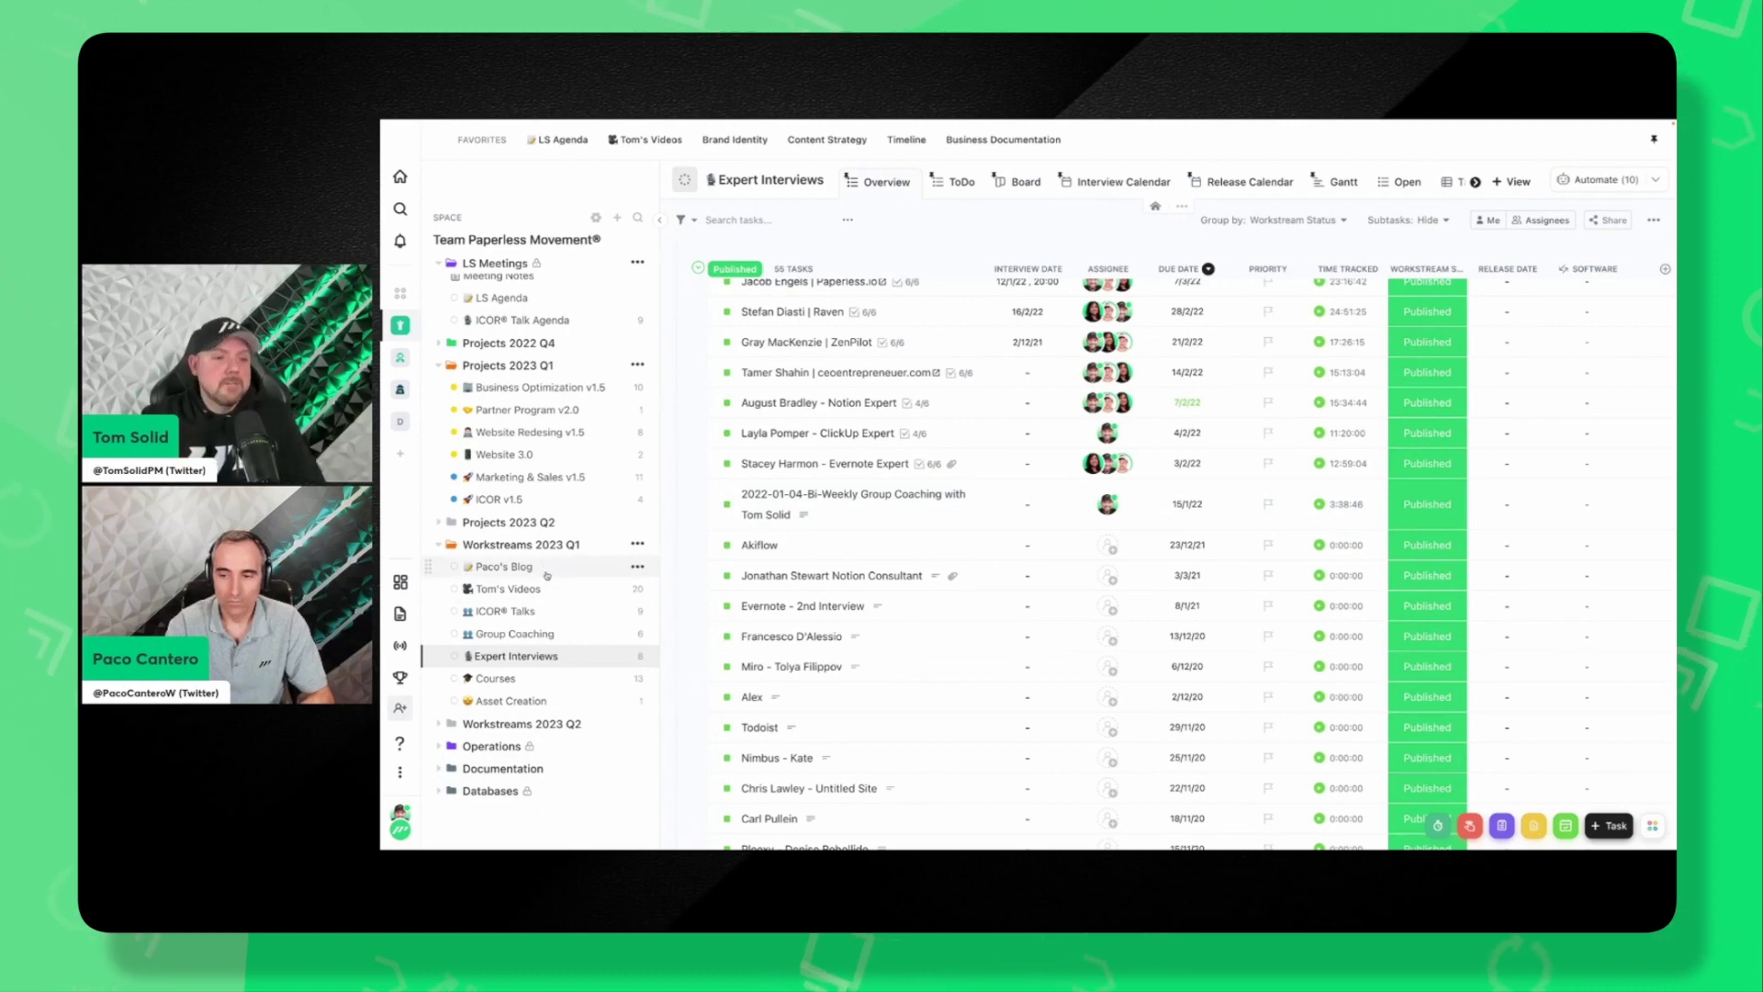
# Check ICOR® Talks, collapse Workstreams 2023 Q1, and open the ICOR® Talk Agenda list.
pyautogui.click(504, 610)
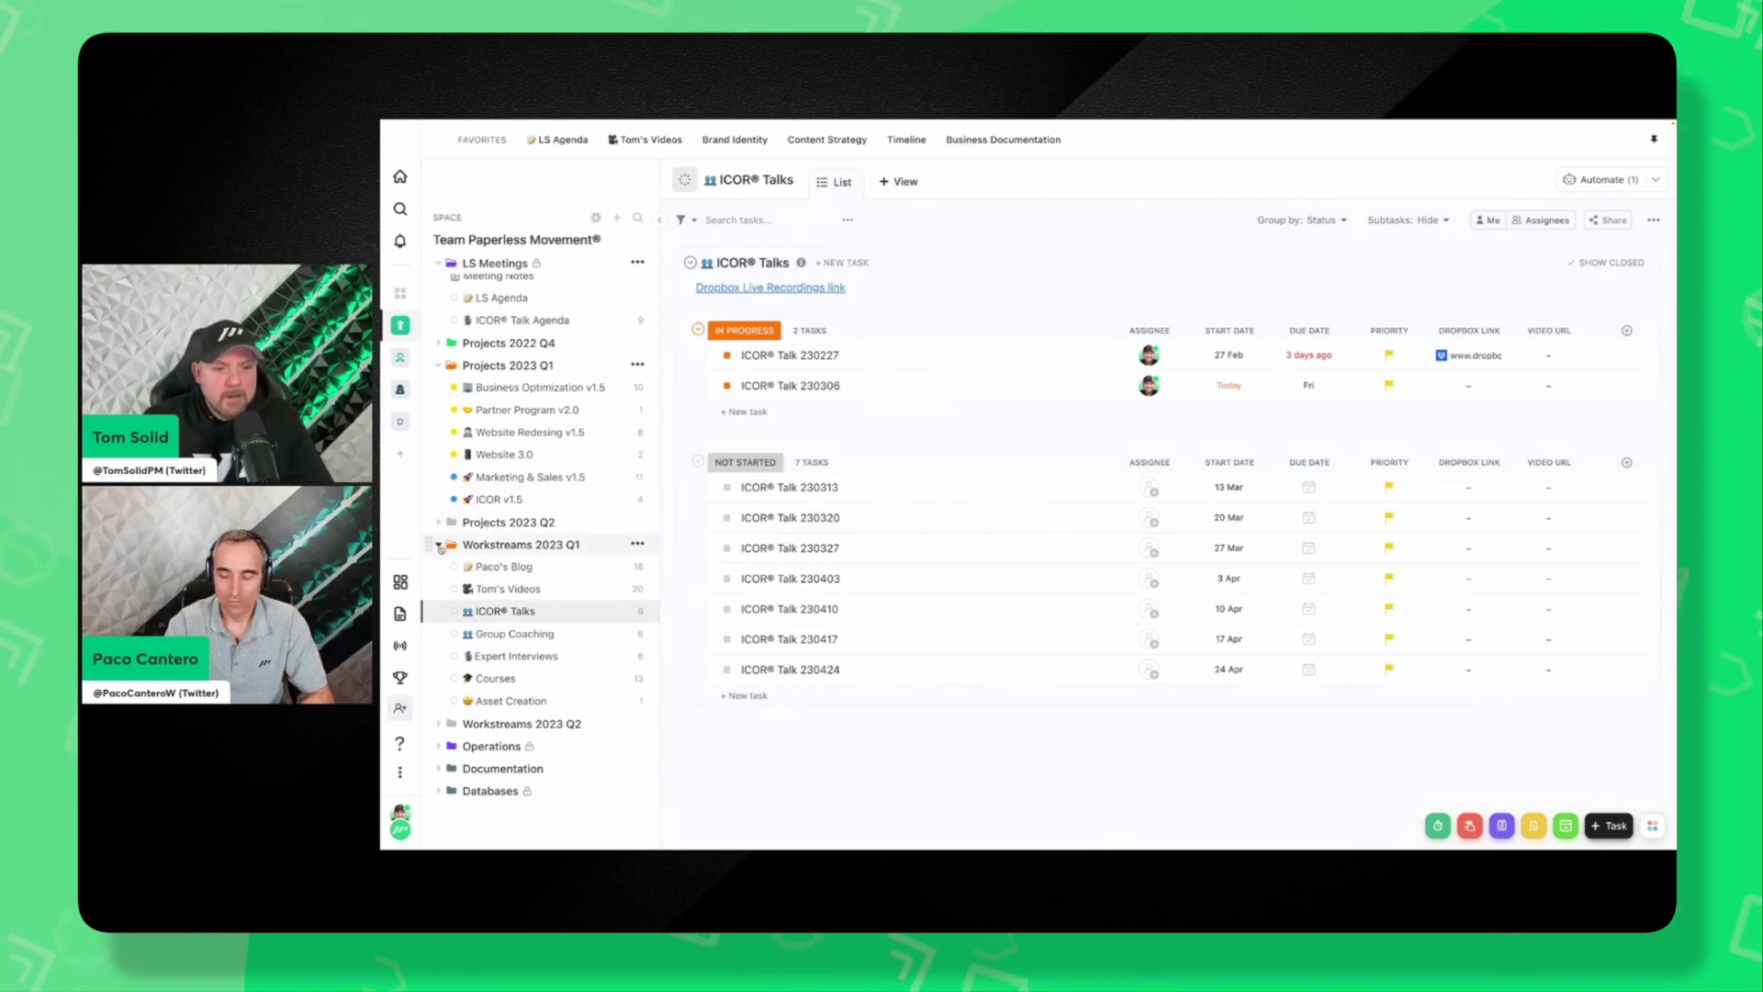
pyautogui.click(440, 546)
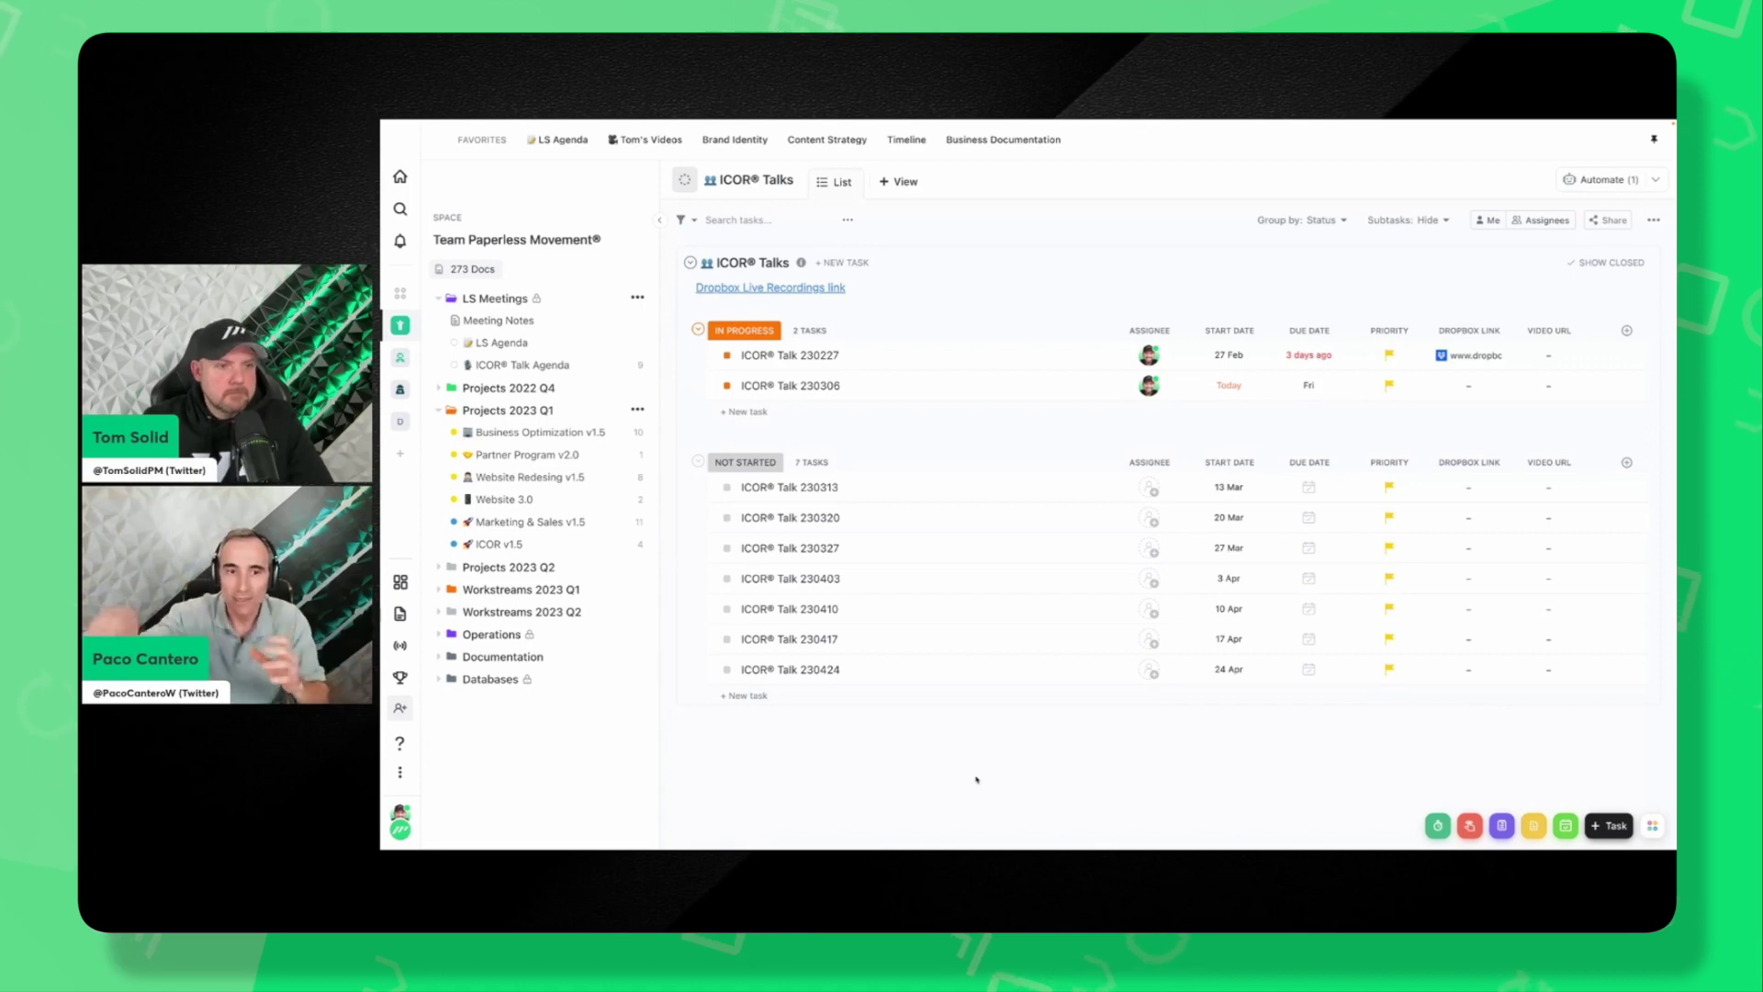
pyautogui.click(559, 366)
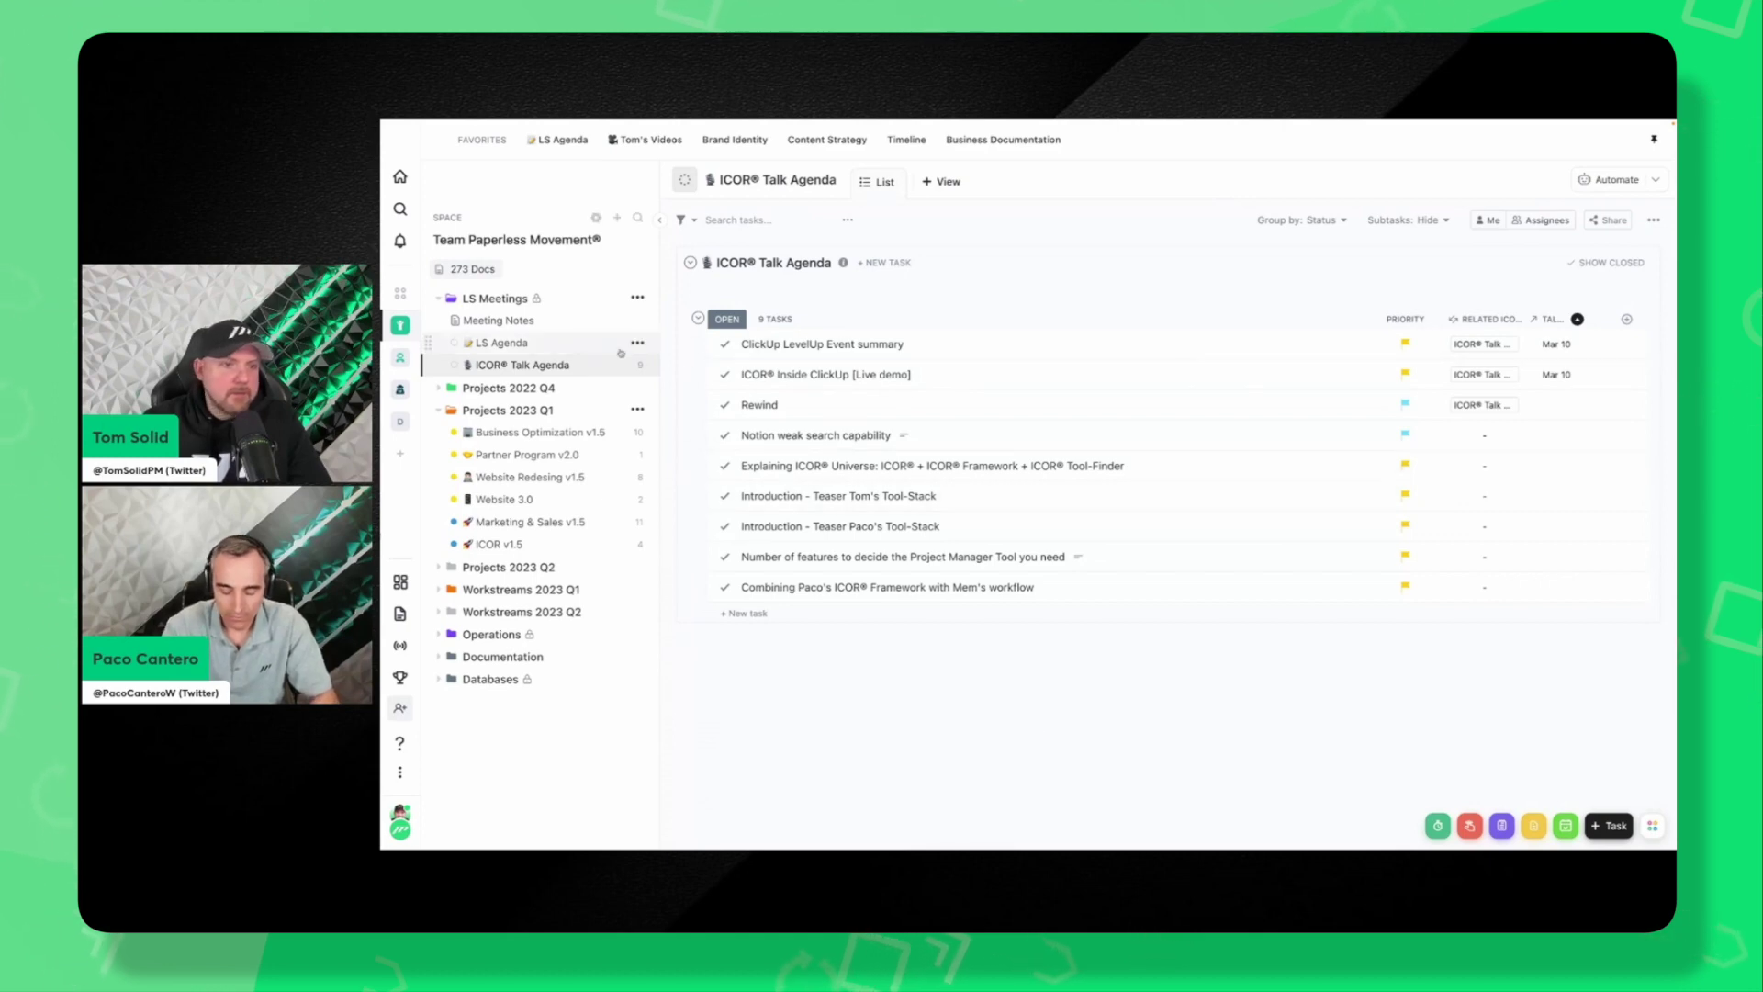
# Go from the LS Agenda list back to the ICOR® Talk Agenda list.
pyautogui.click(503, 346)
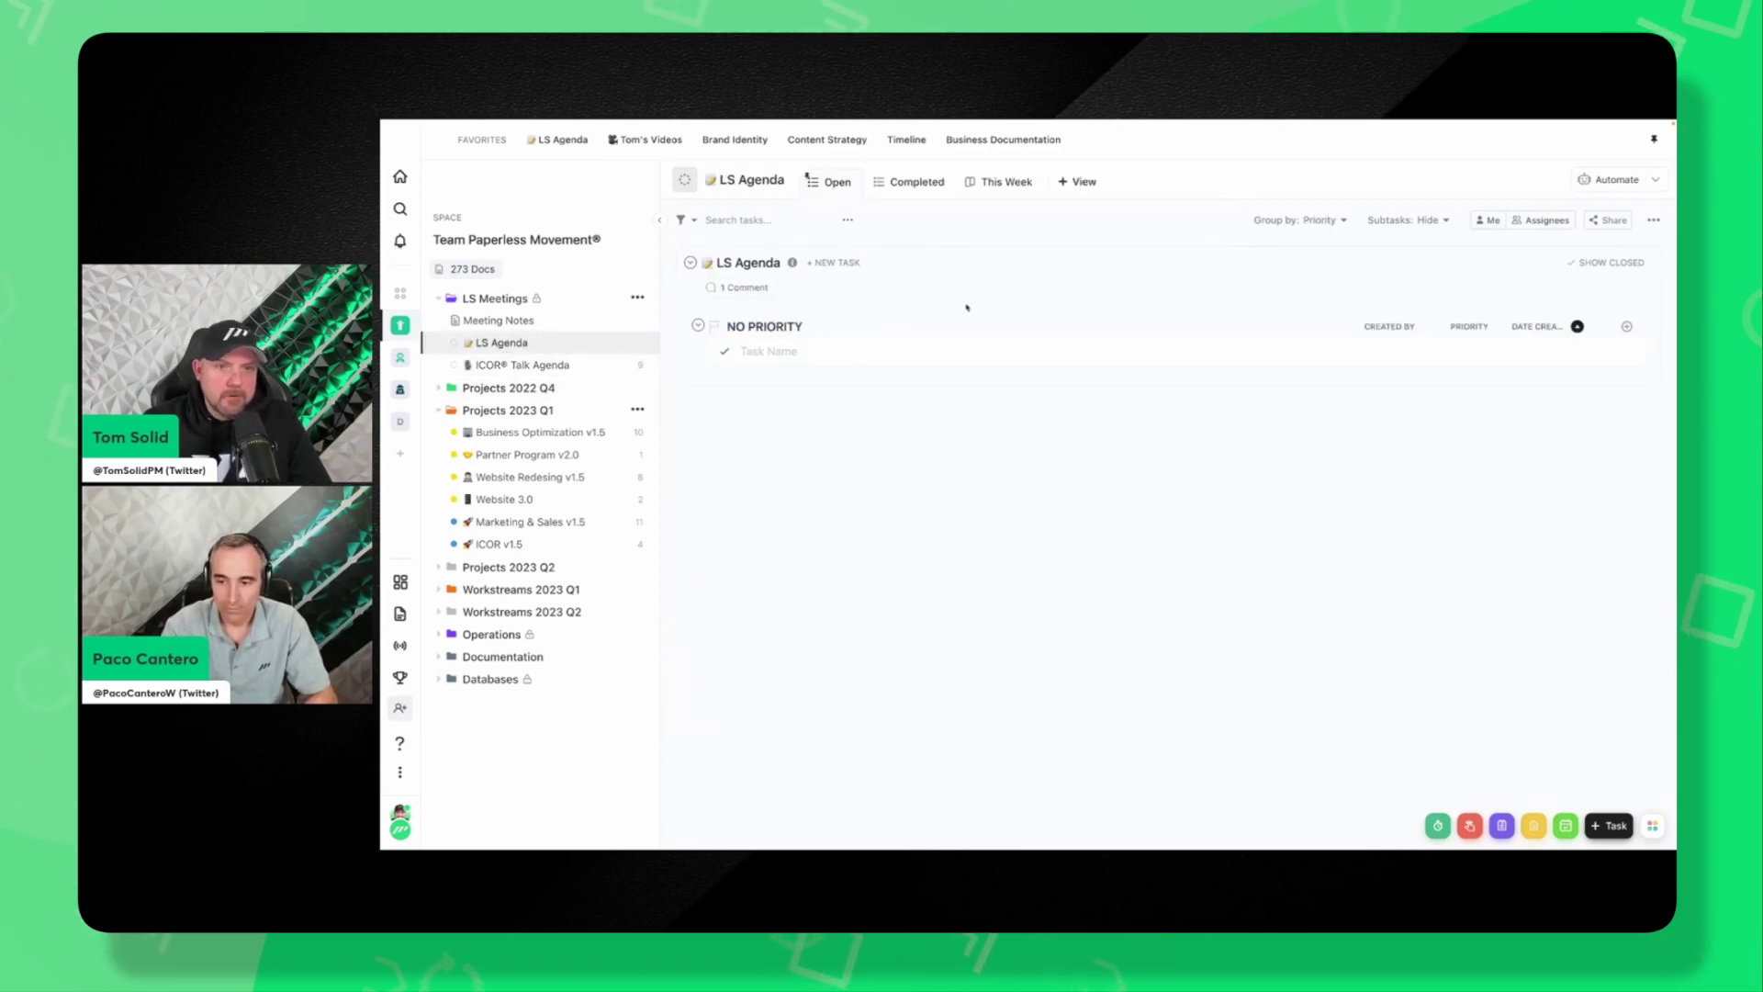
pyautogui.click(490, 384)
pyautogui.click(518, 366)
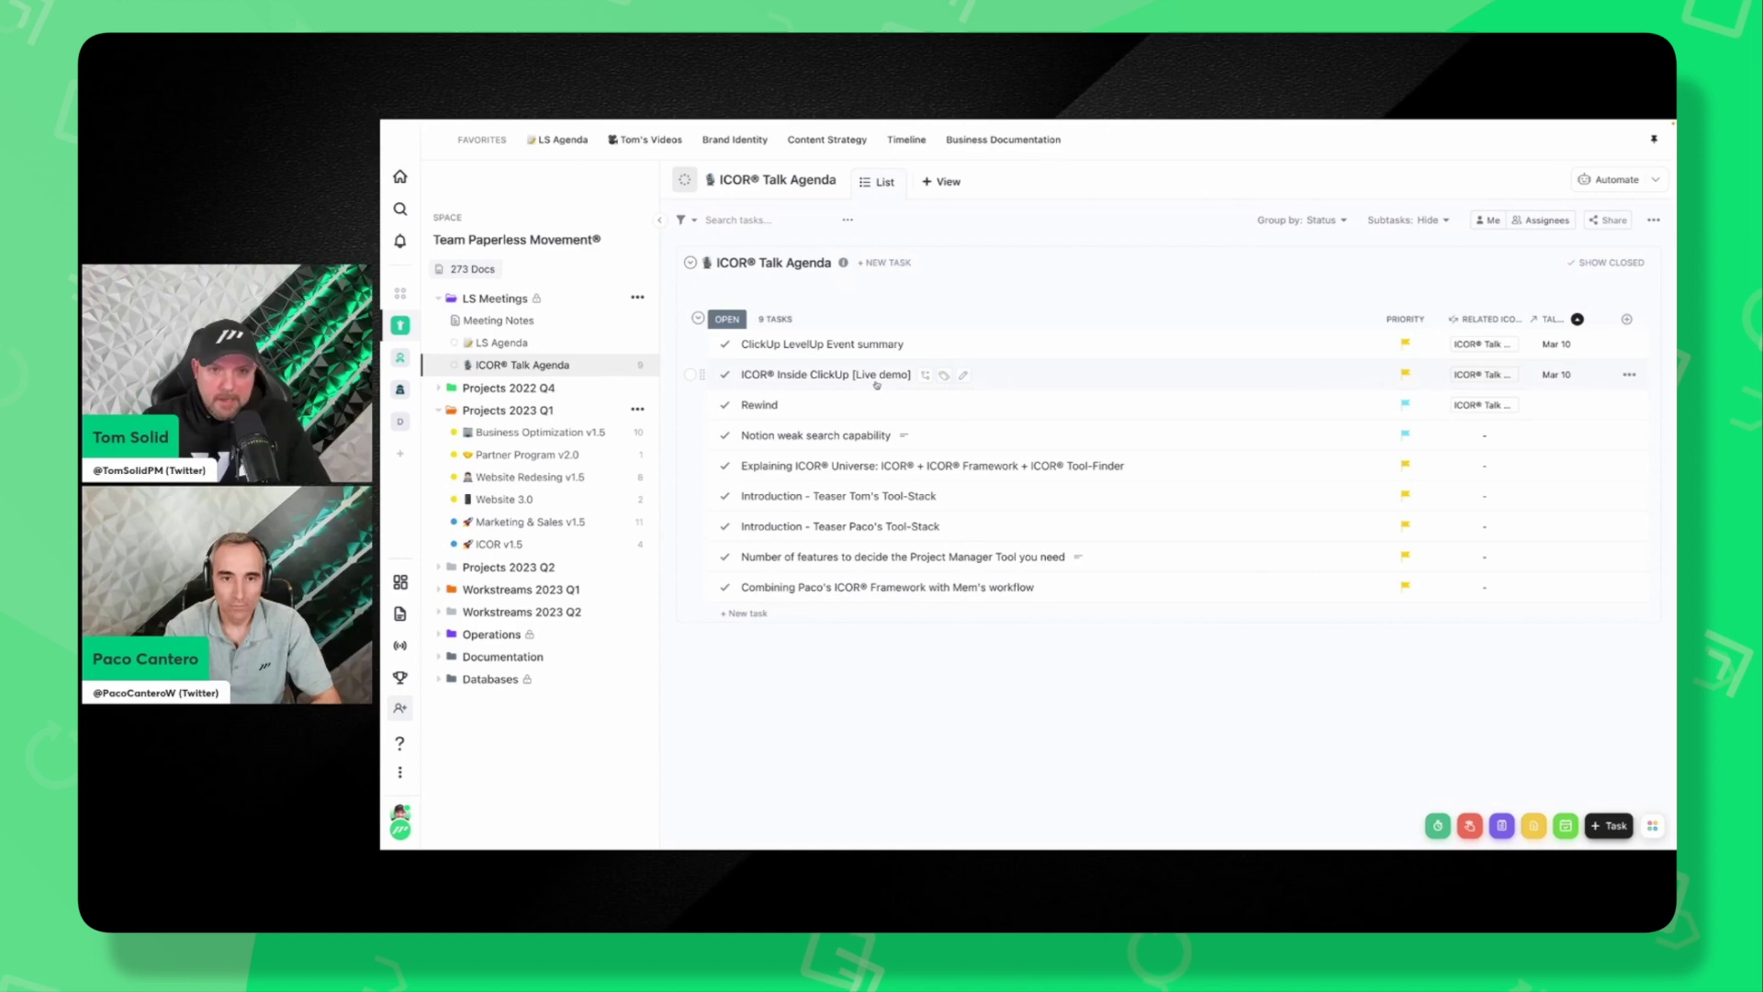
# Check an agenda item's Related ICOR Talk without changes, then expand Workstreams 2023 Q1.
pyautogui.click(1484, 376)
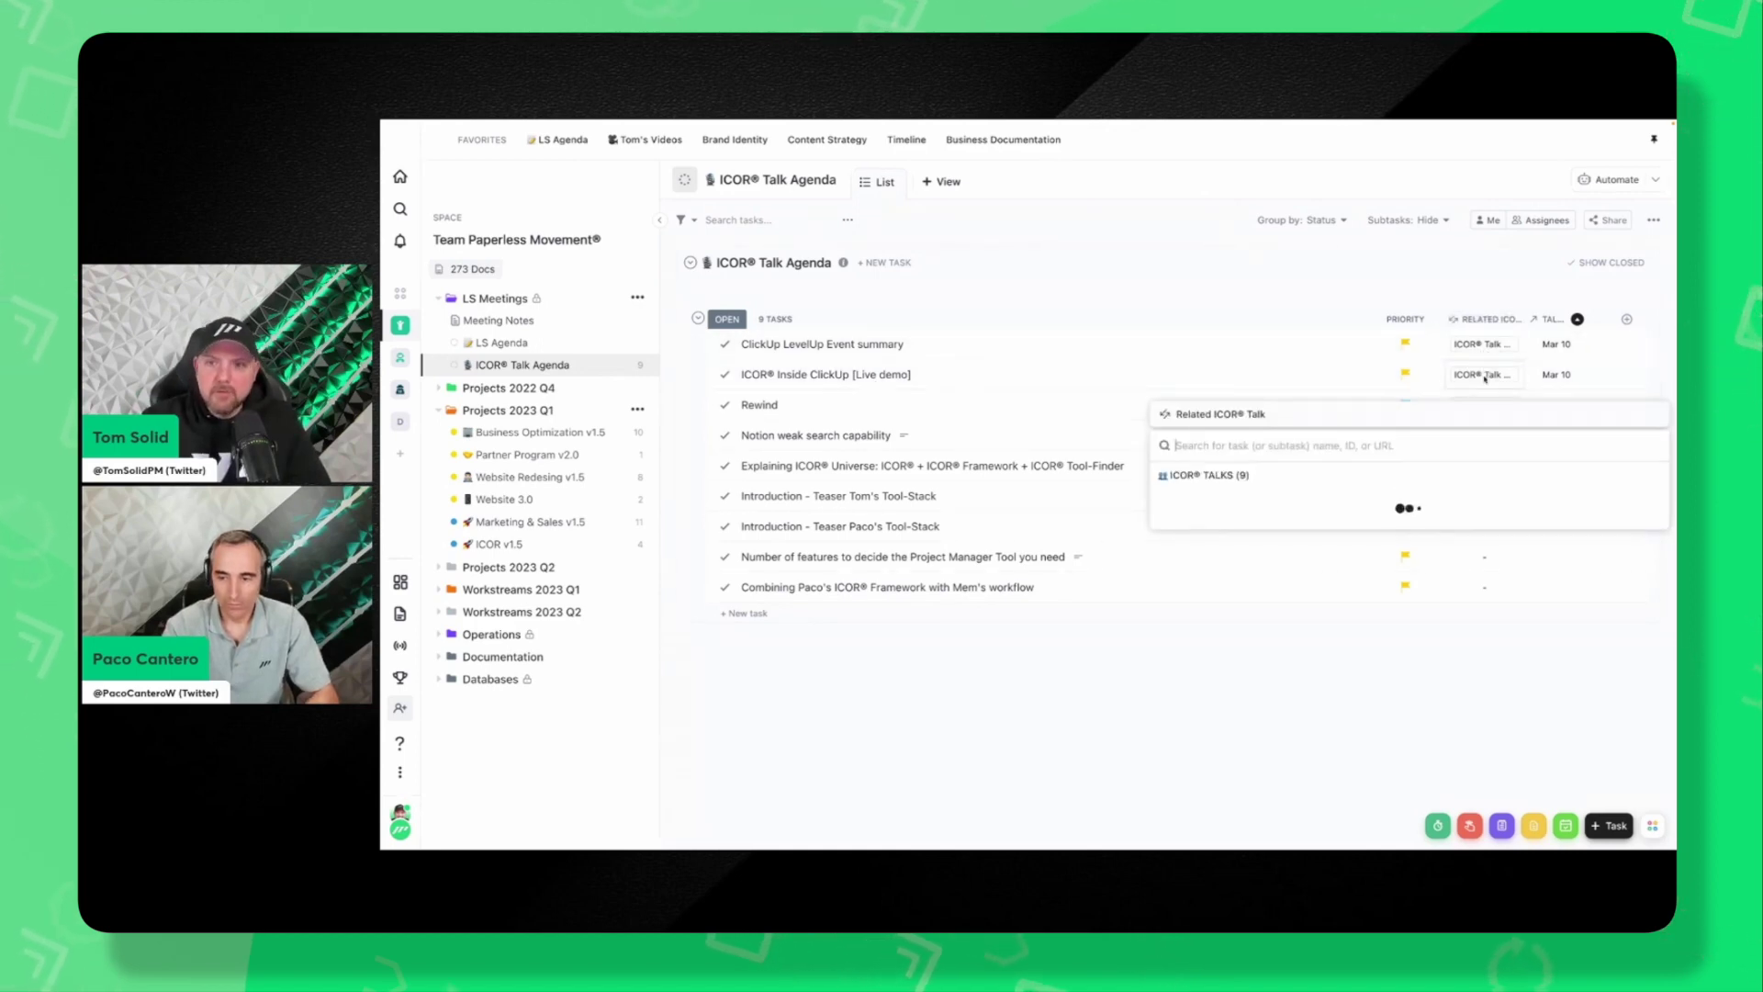
pyautogui.click(1485, 376)
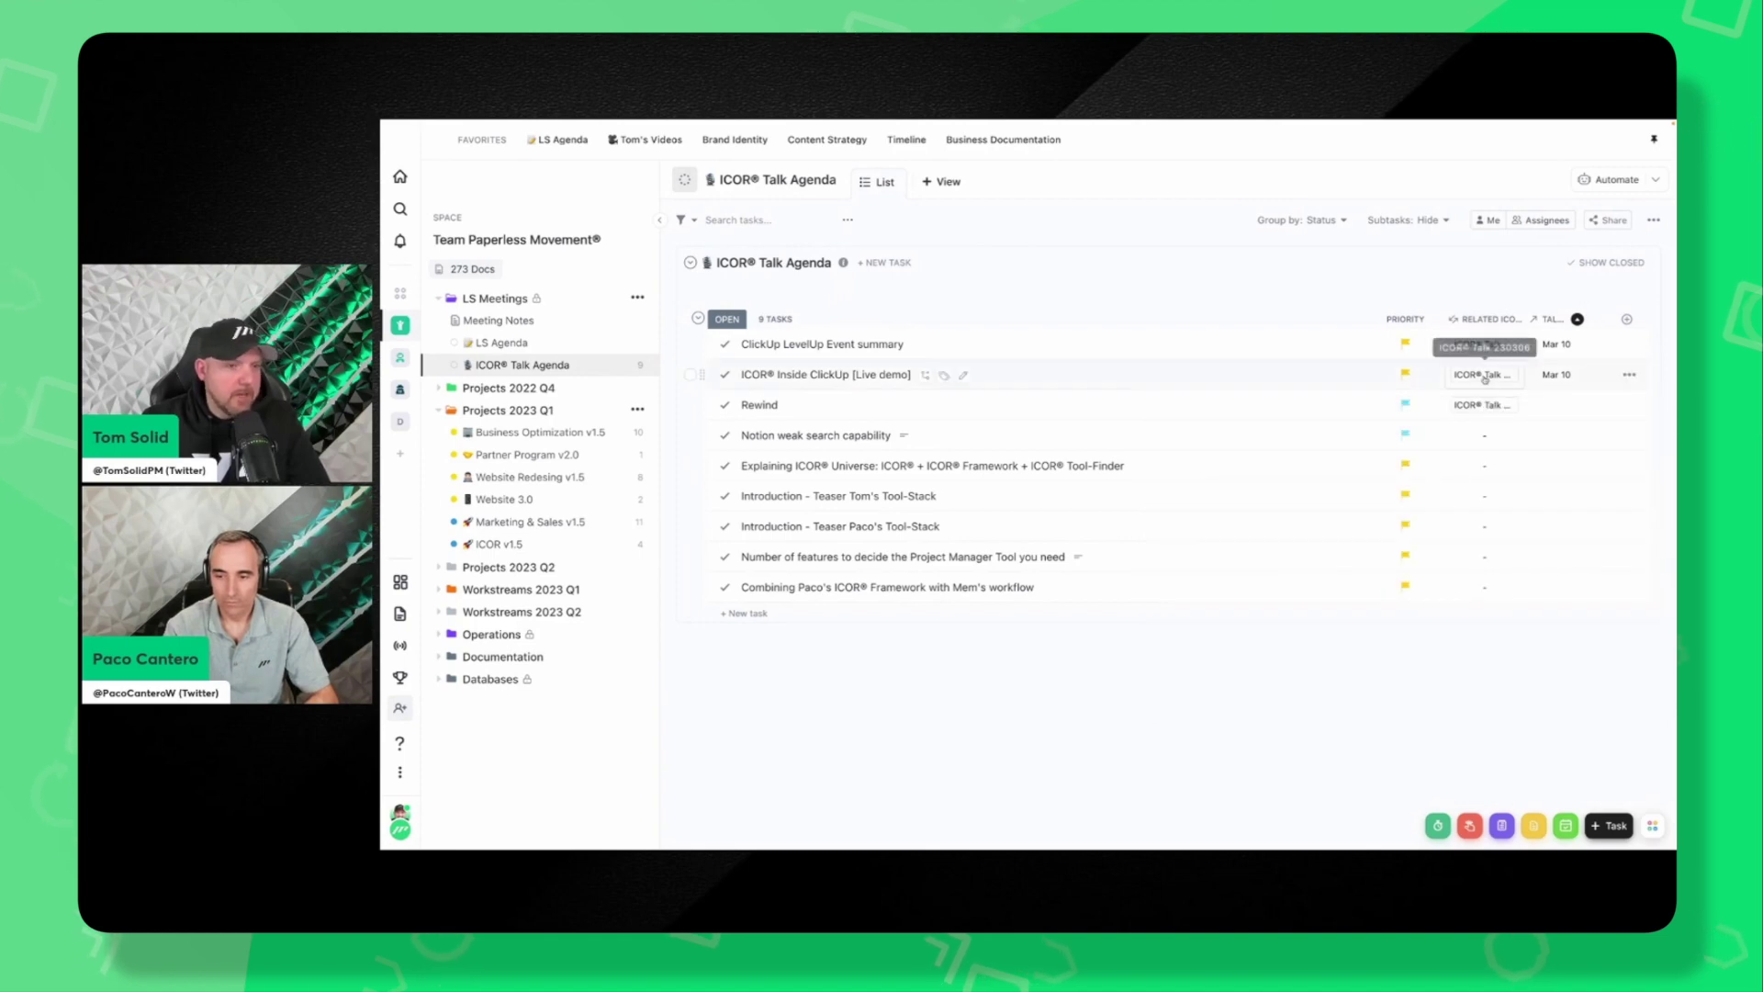
pyautogui.click(533, 589)
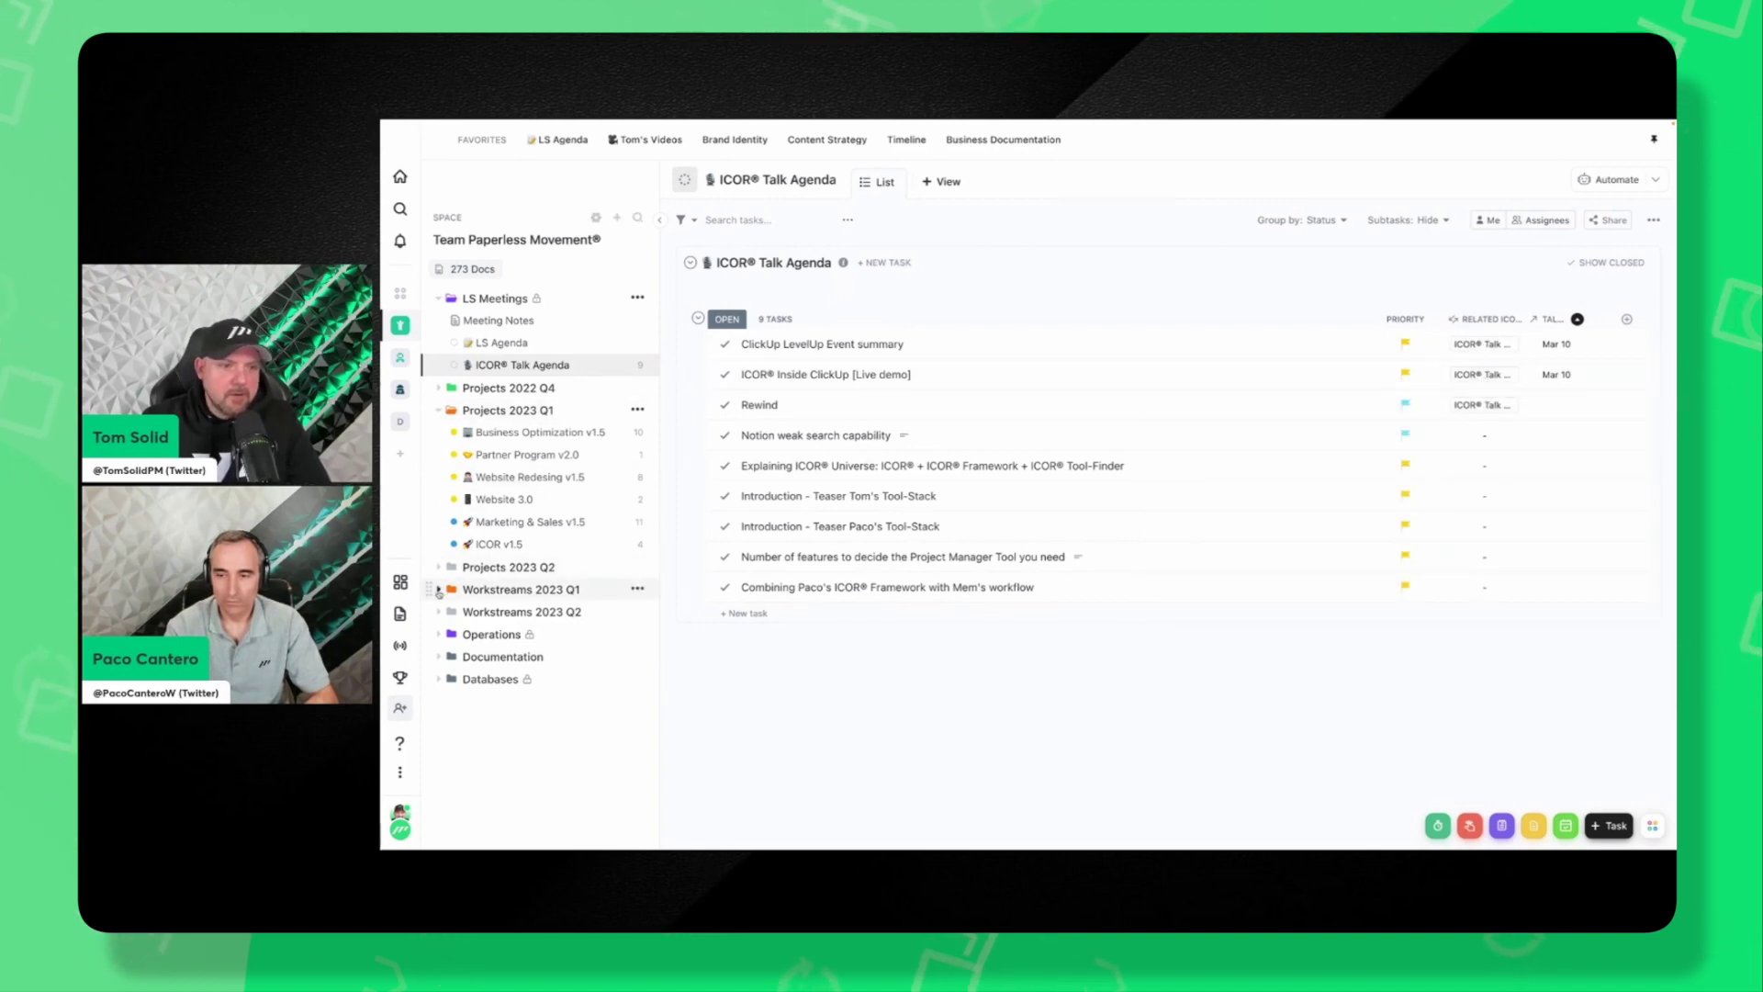
pyautogui.click(547, 656)
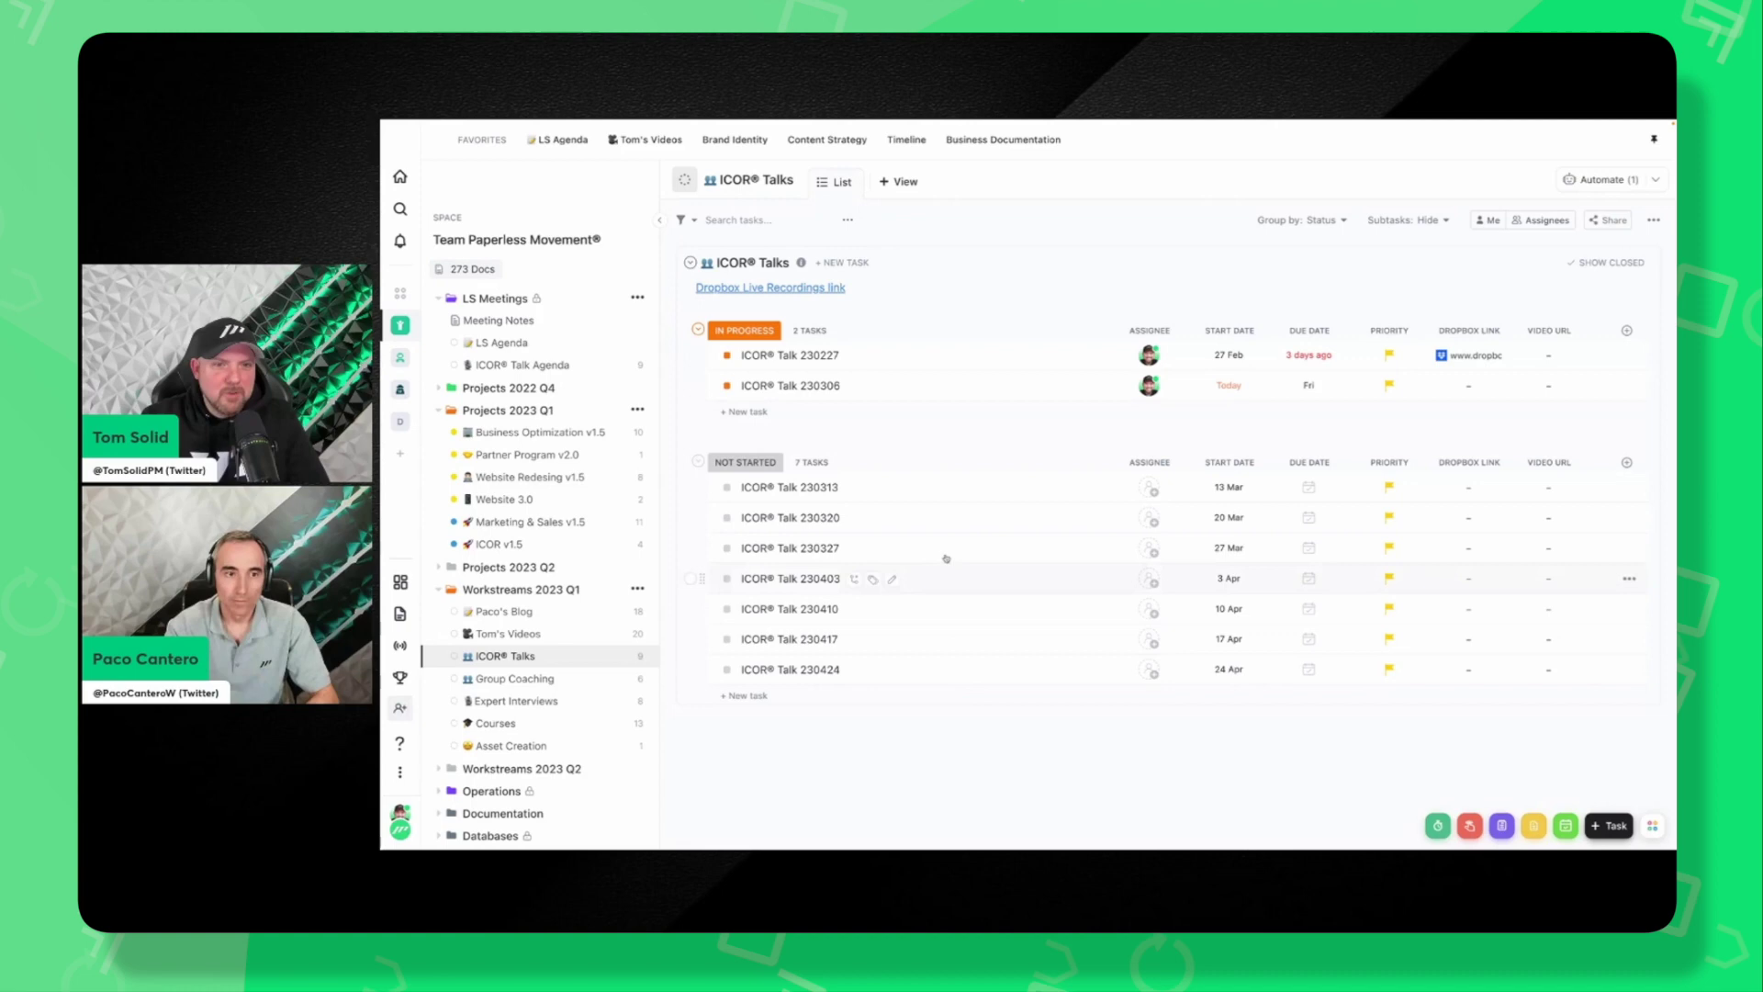
pyautogui.click(799, 387)
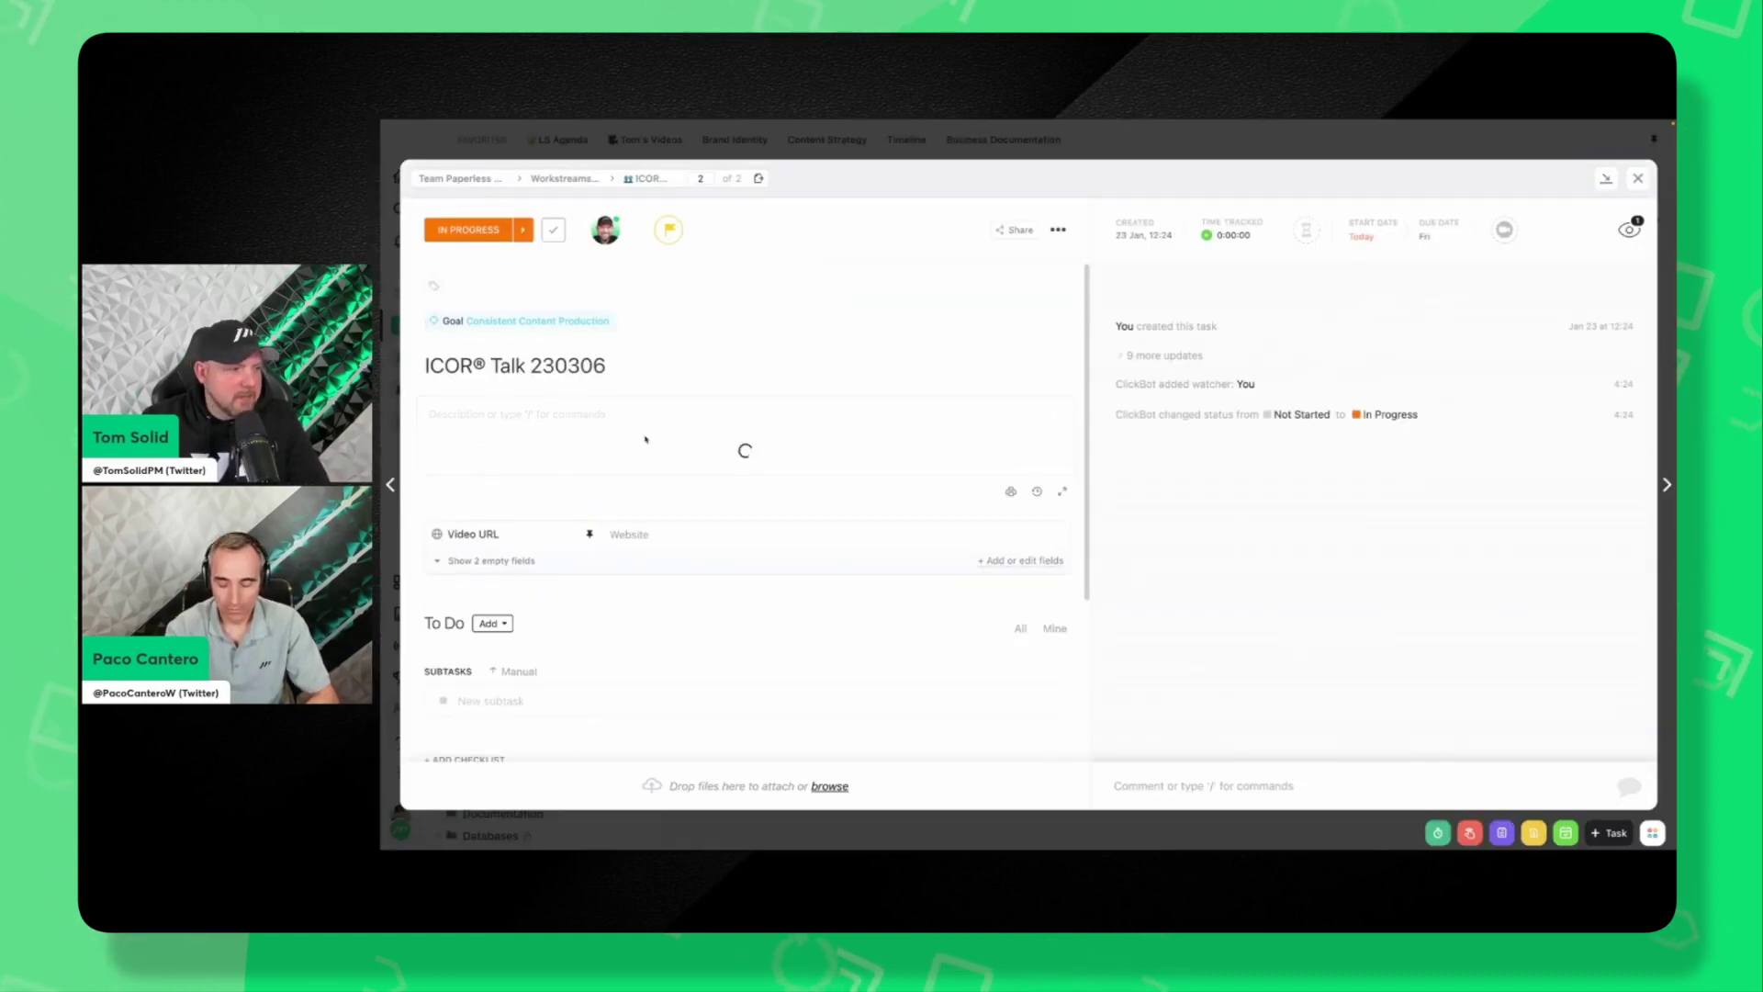
pyautogui.click(1531, 158)
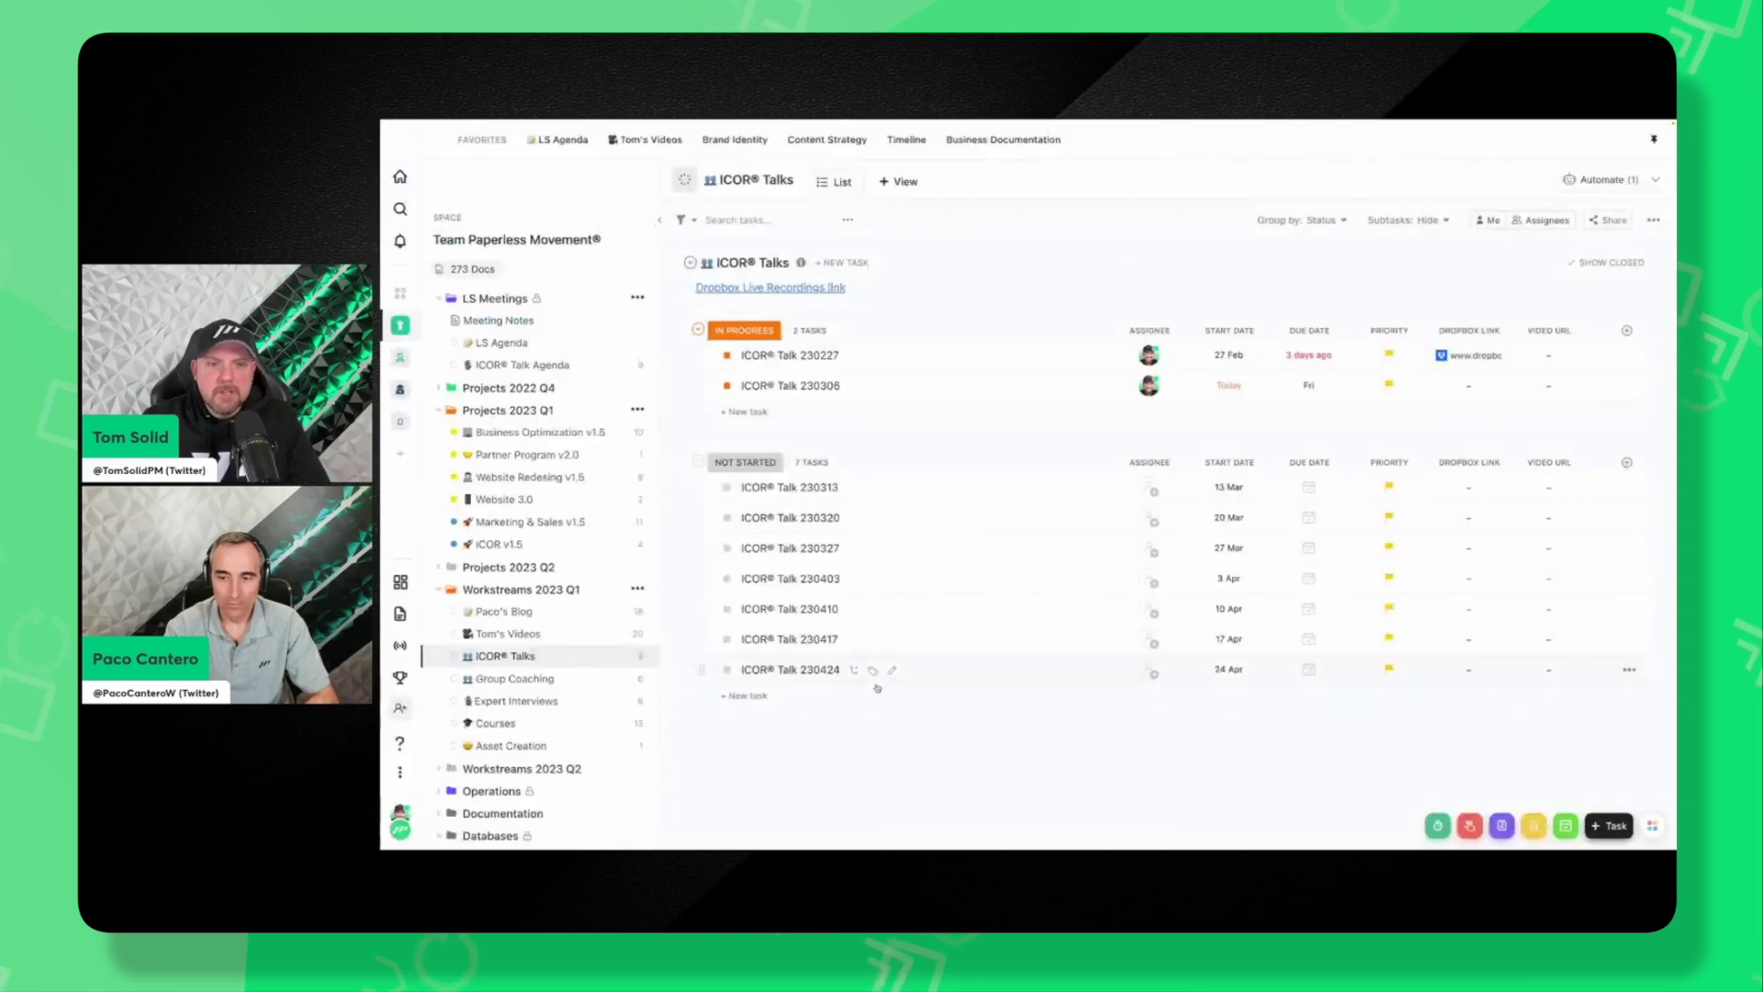
pyautogui.click(549, 368)
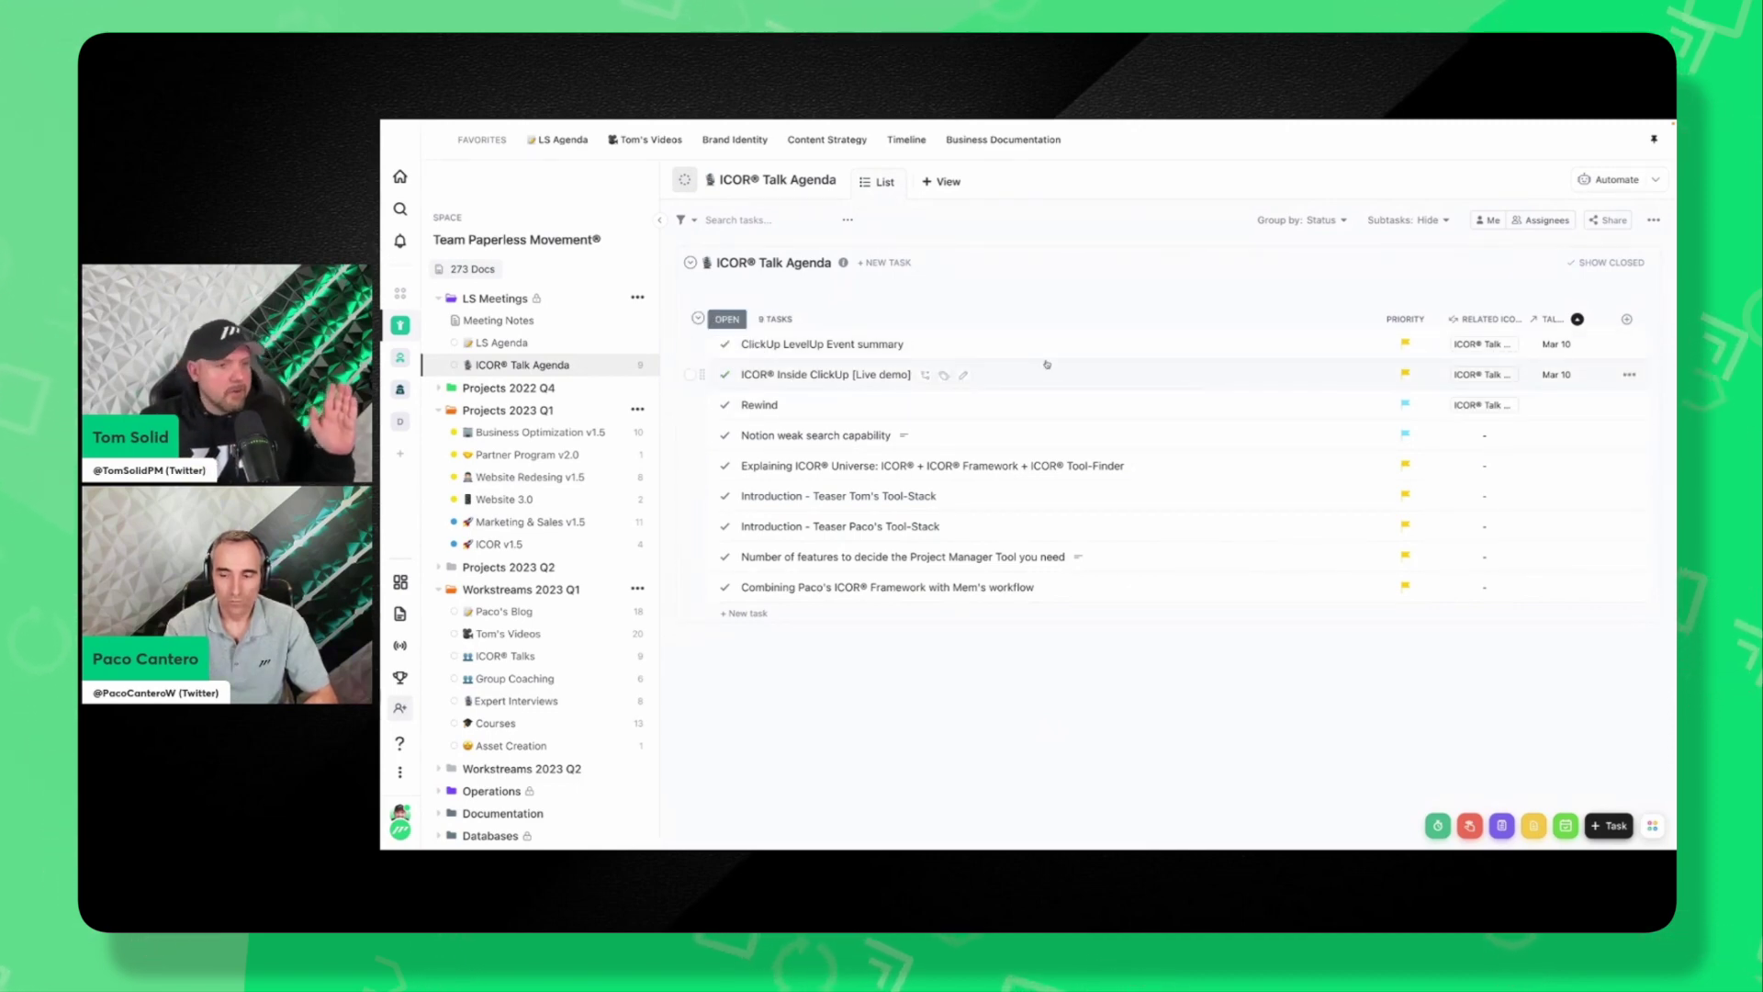
pyautogui.click(896, 346)
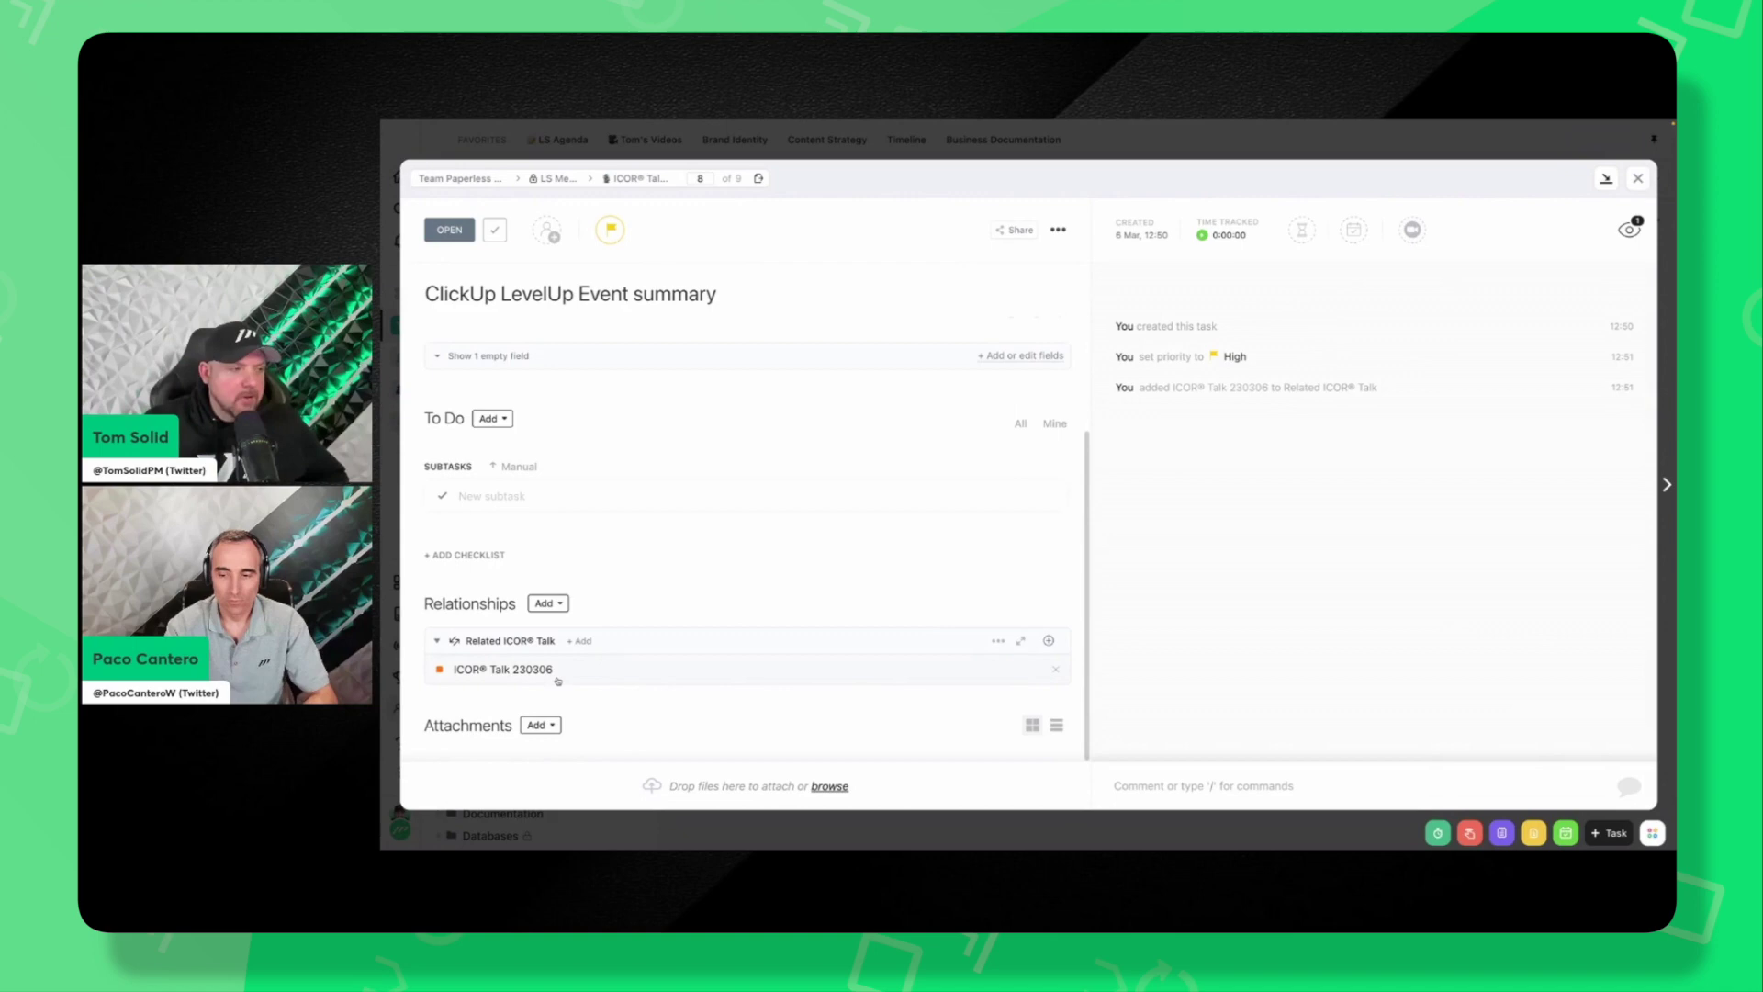
pyautogui.press('Escape')
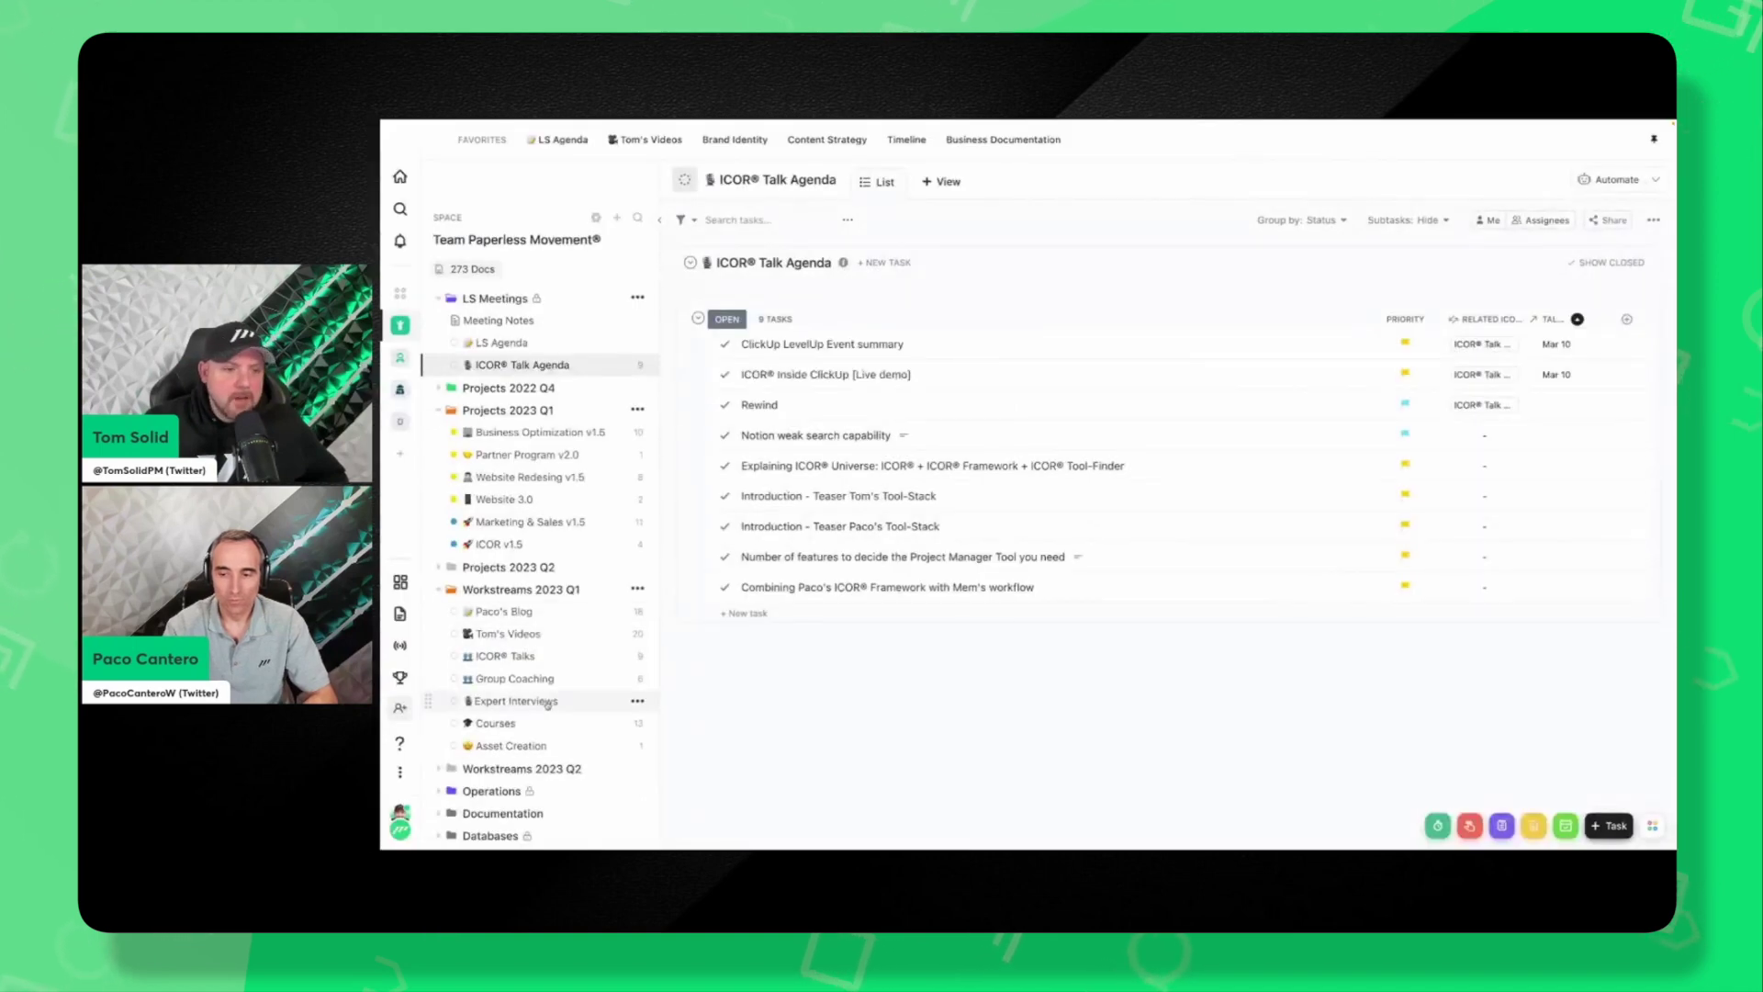
pyautogui.click(514, 678)
pyautogui.click(505, 656)
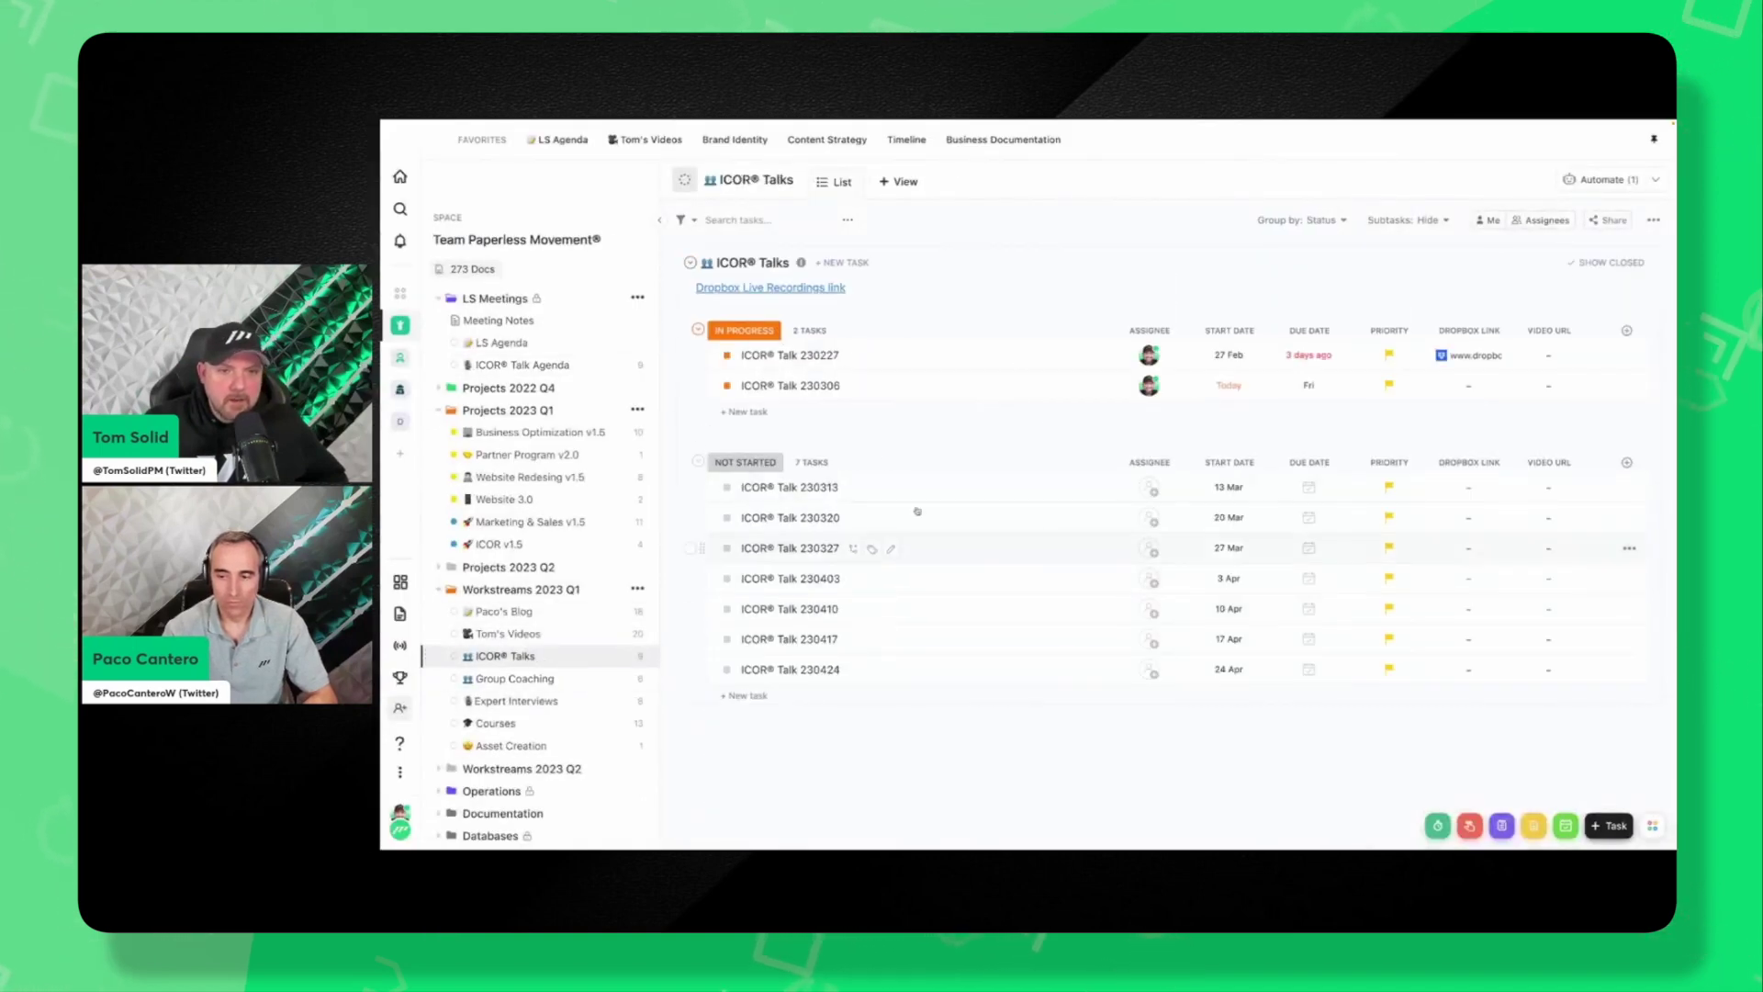
pyautogui.click(806, 385)
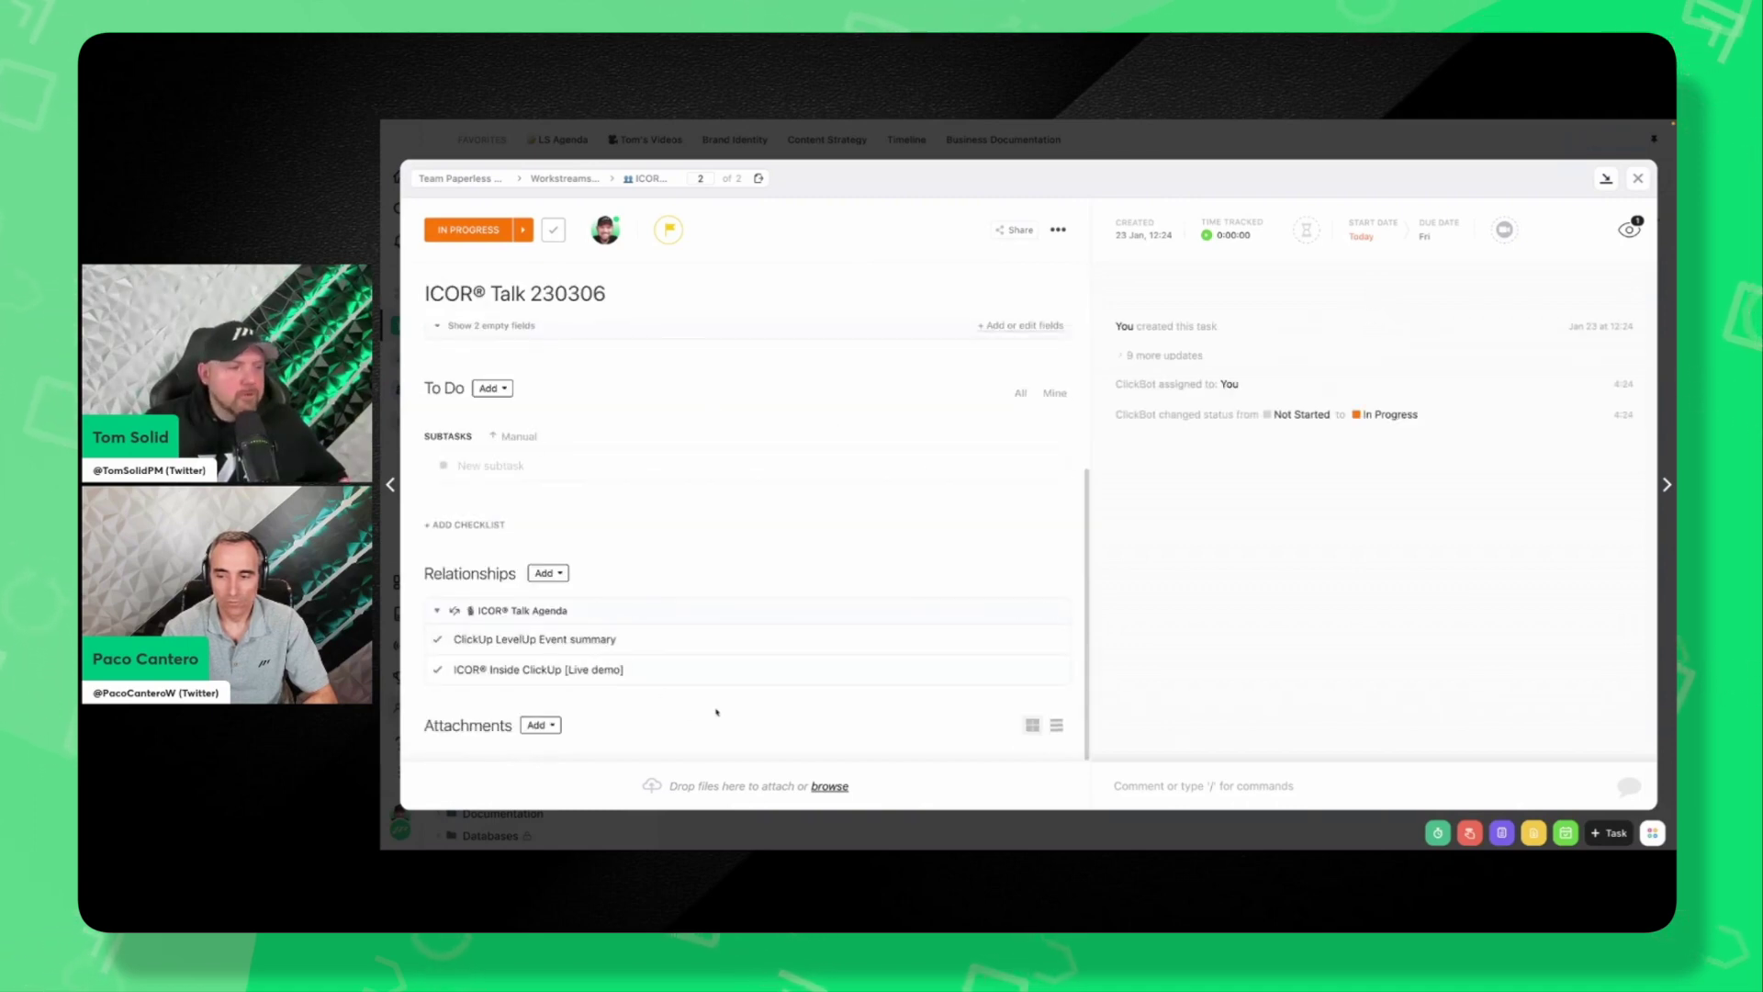
pyautogui.scroll(5, 716, 707)
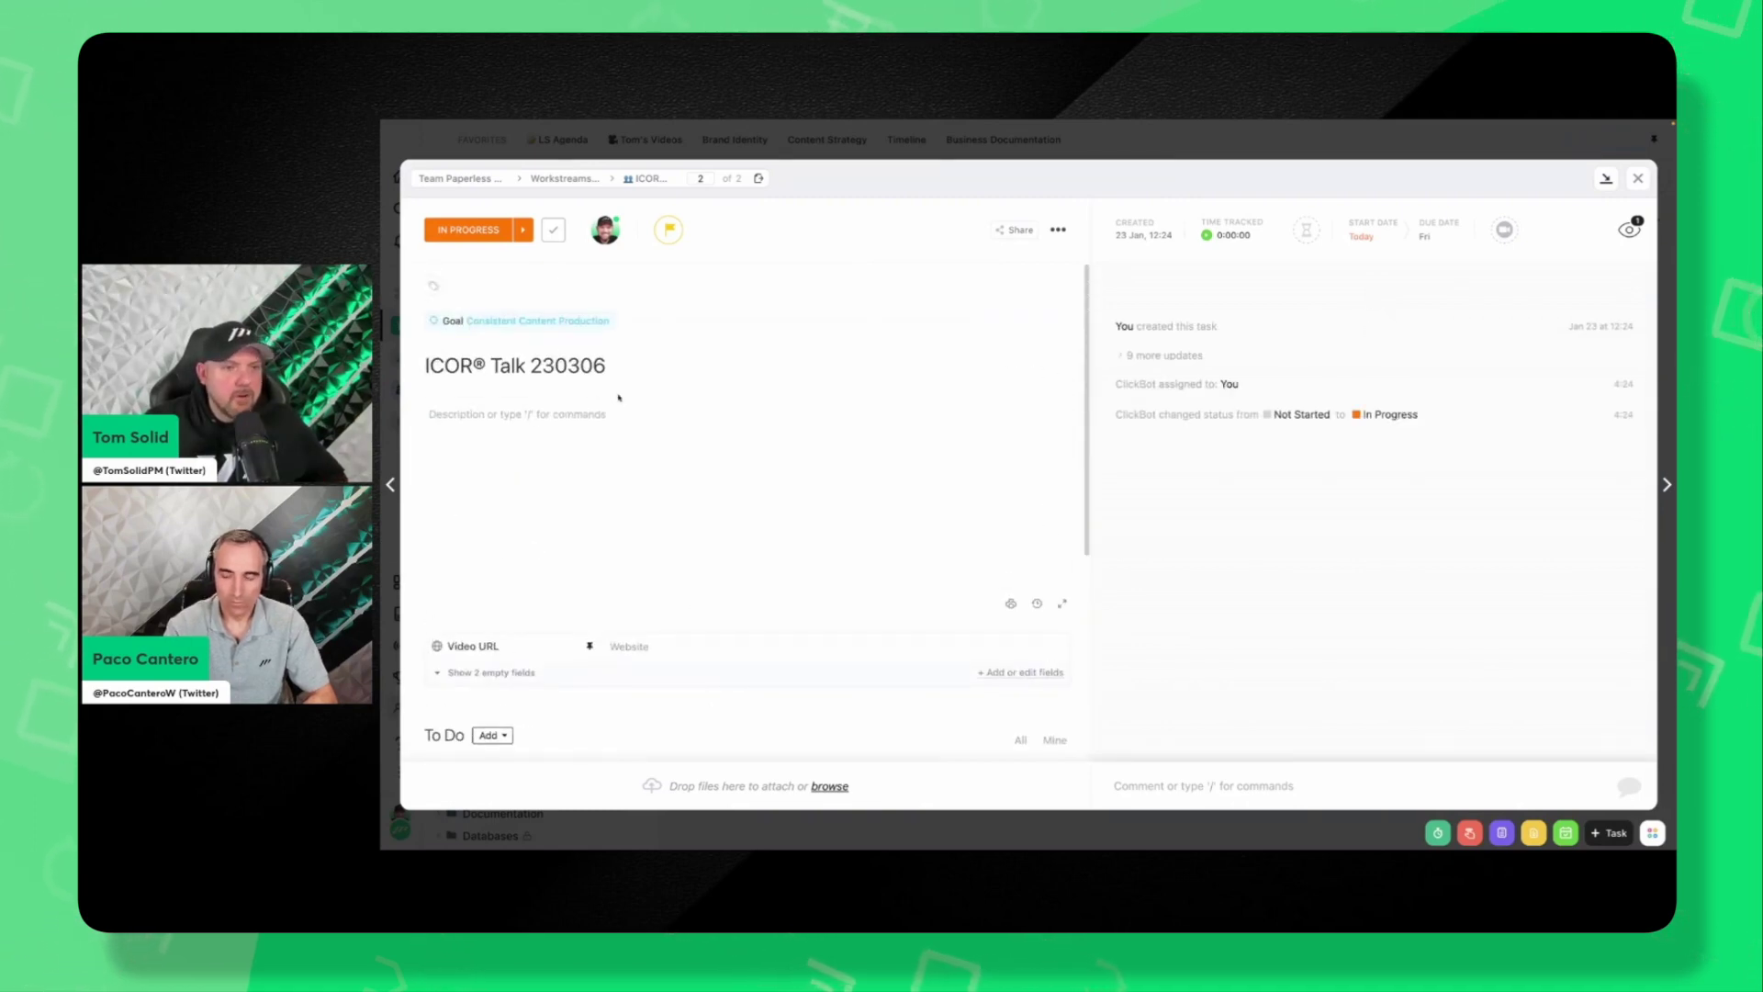
pyautogui.scroll(-5, 570, 689)
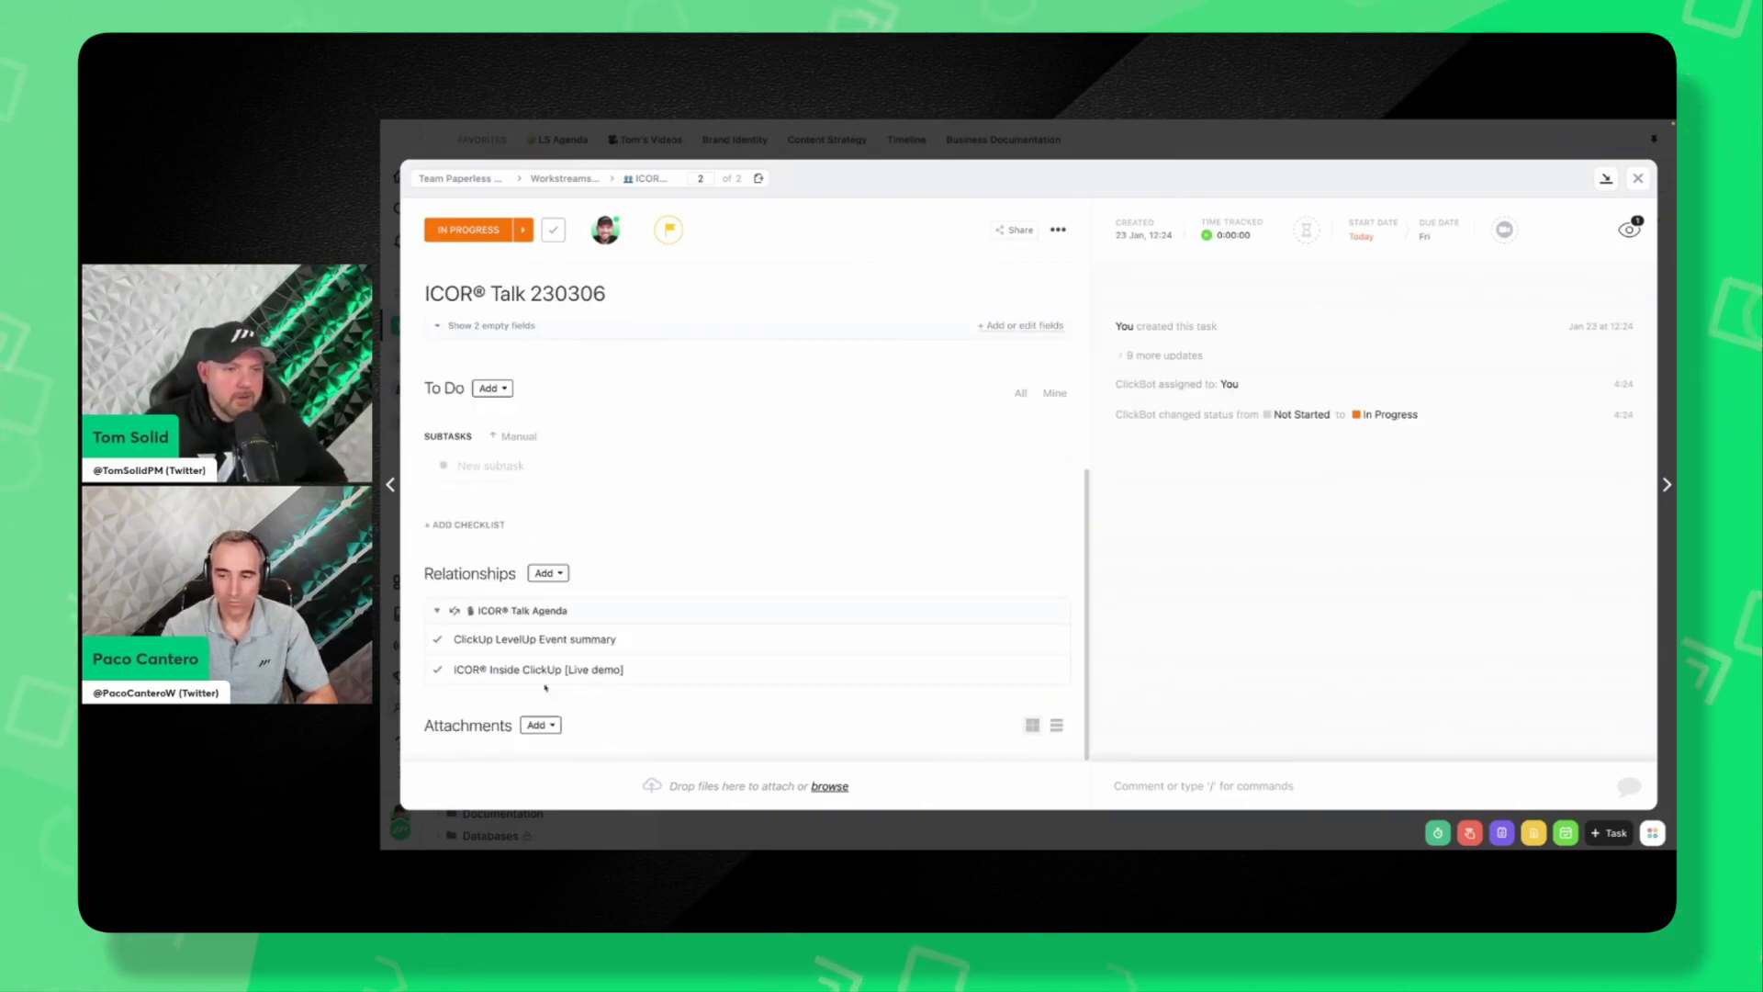
pyautogui.click(606, 640)
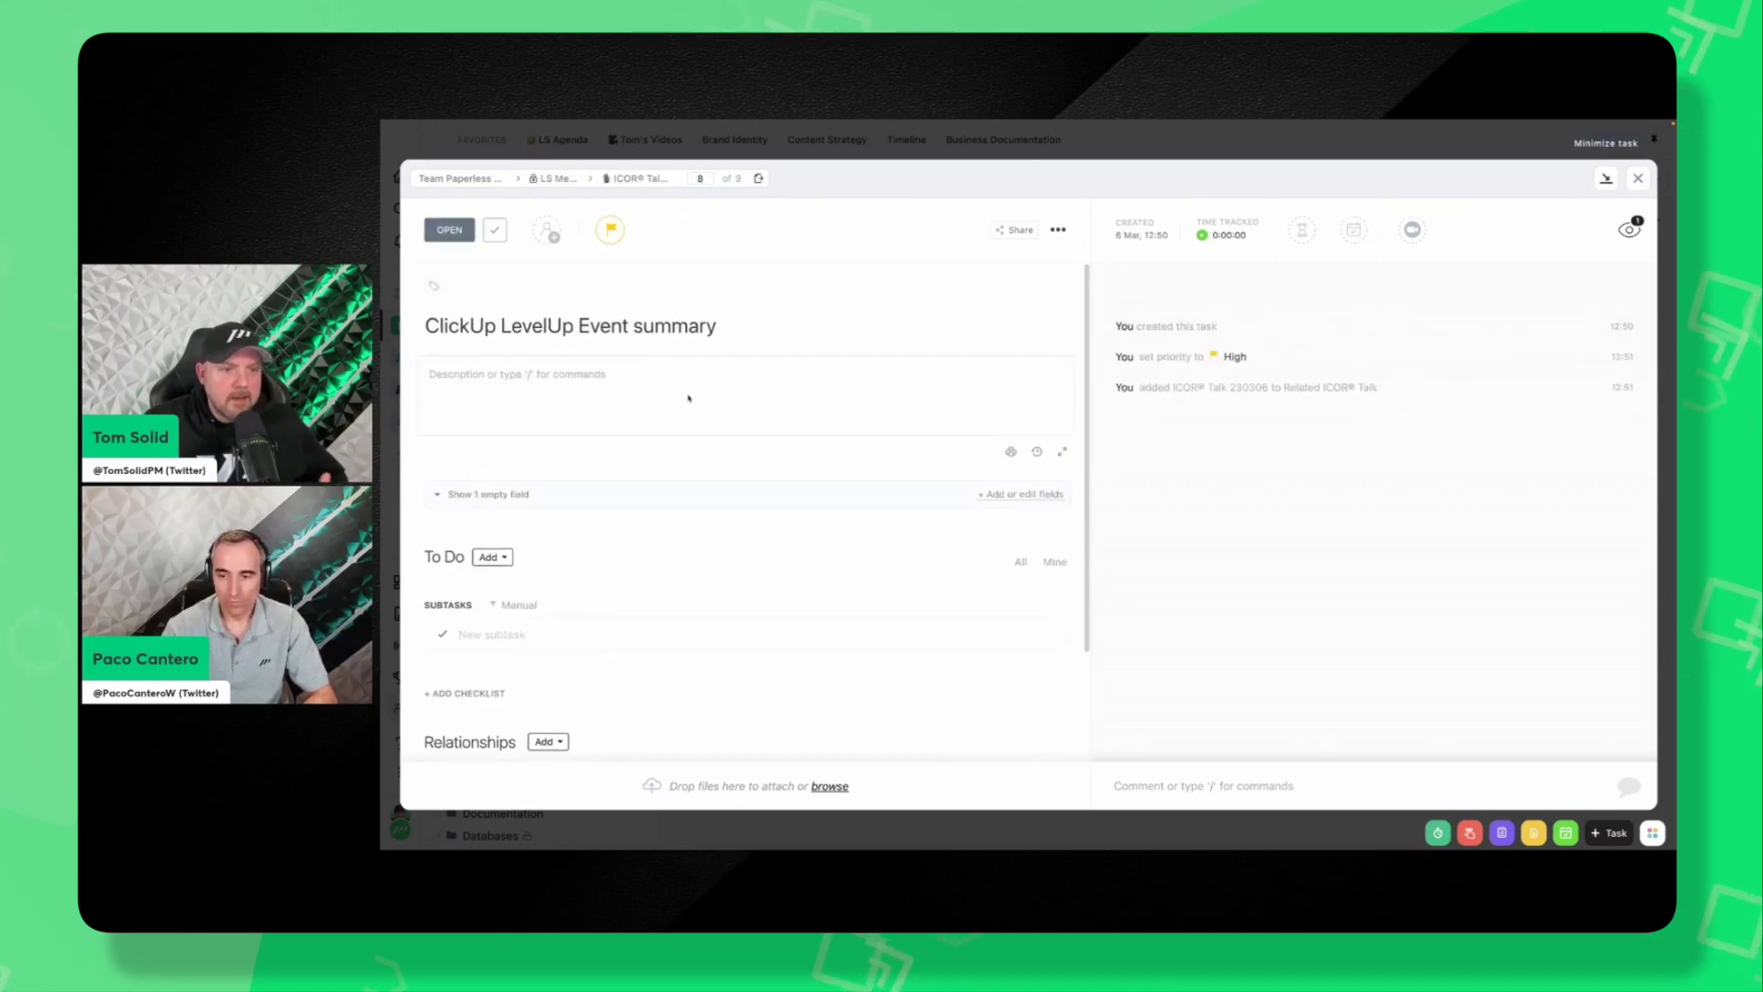
pyautogui.press('Escape')
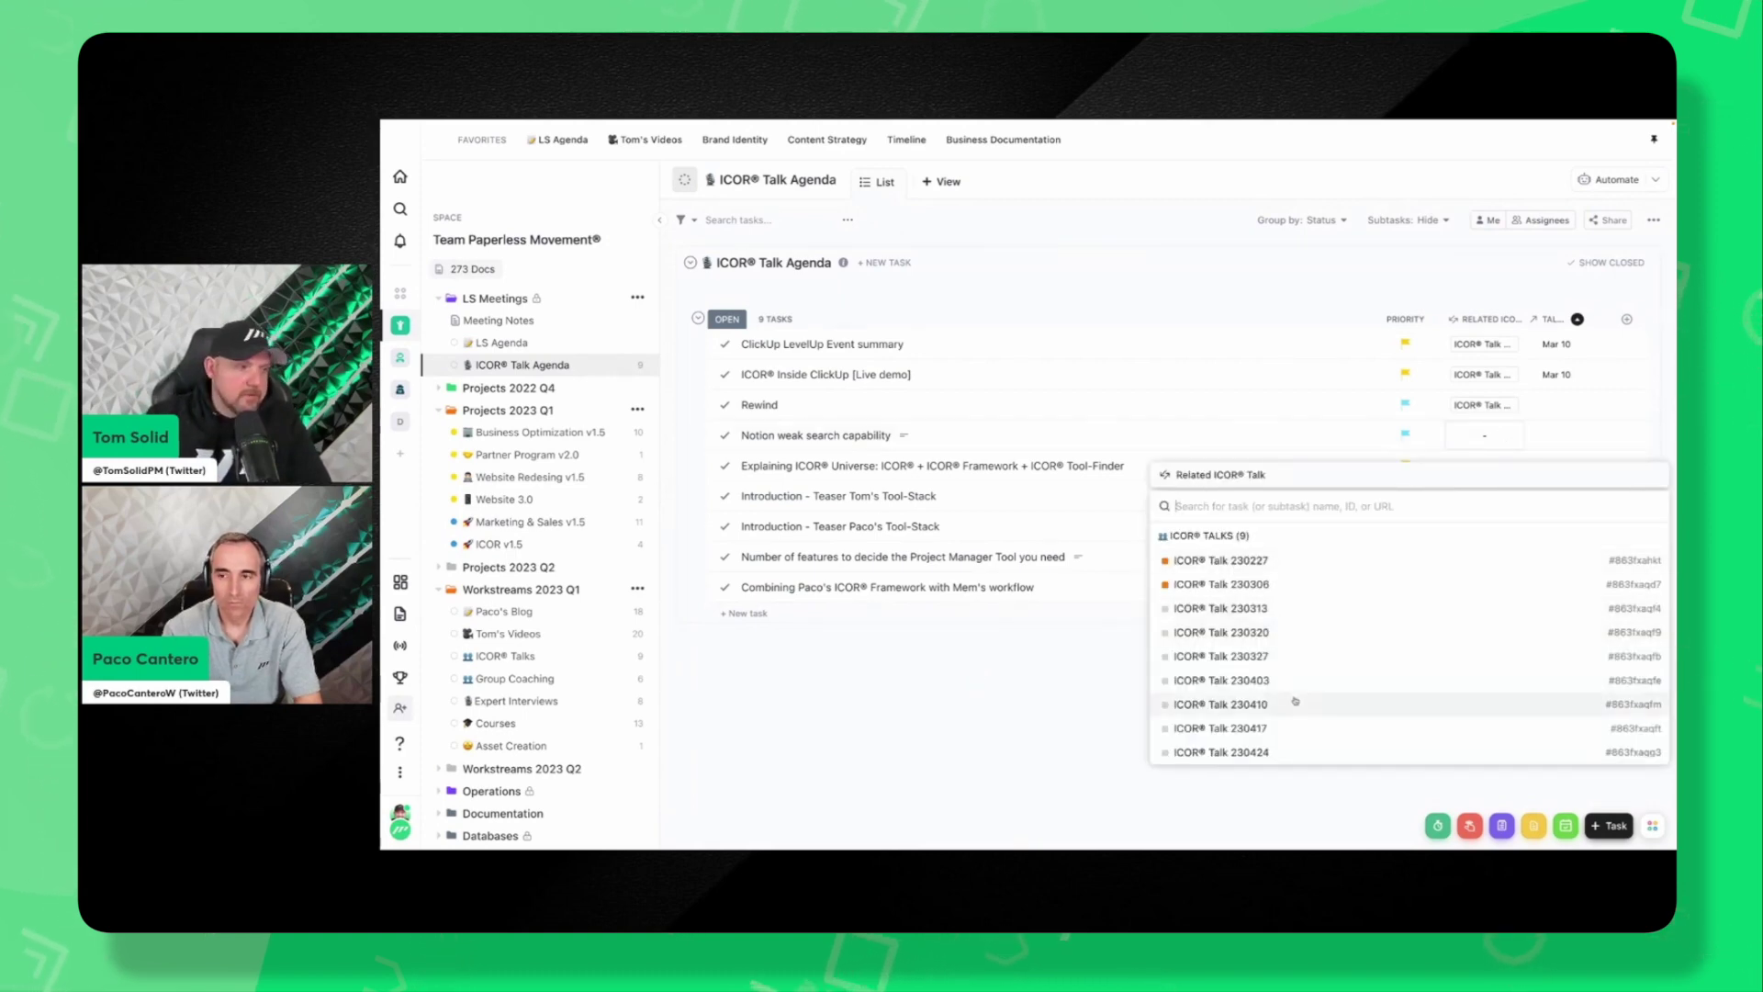
# Dismiss the related talk picker, view ICOR® Talks, and return to ICOR® Talk Agenda.
pyautogui.click(1089, 707)
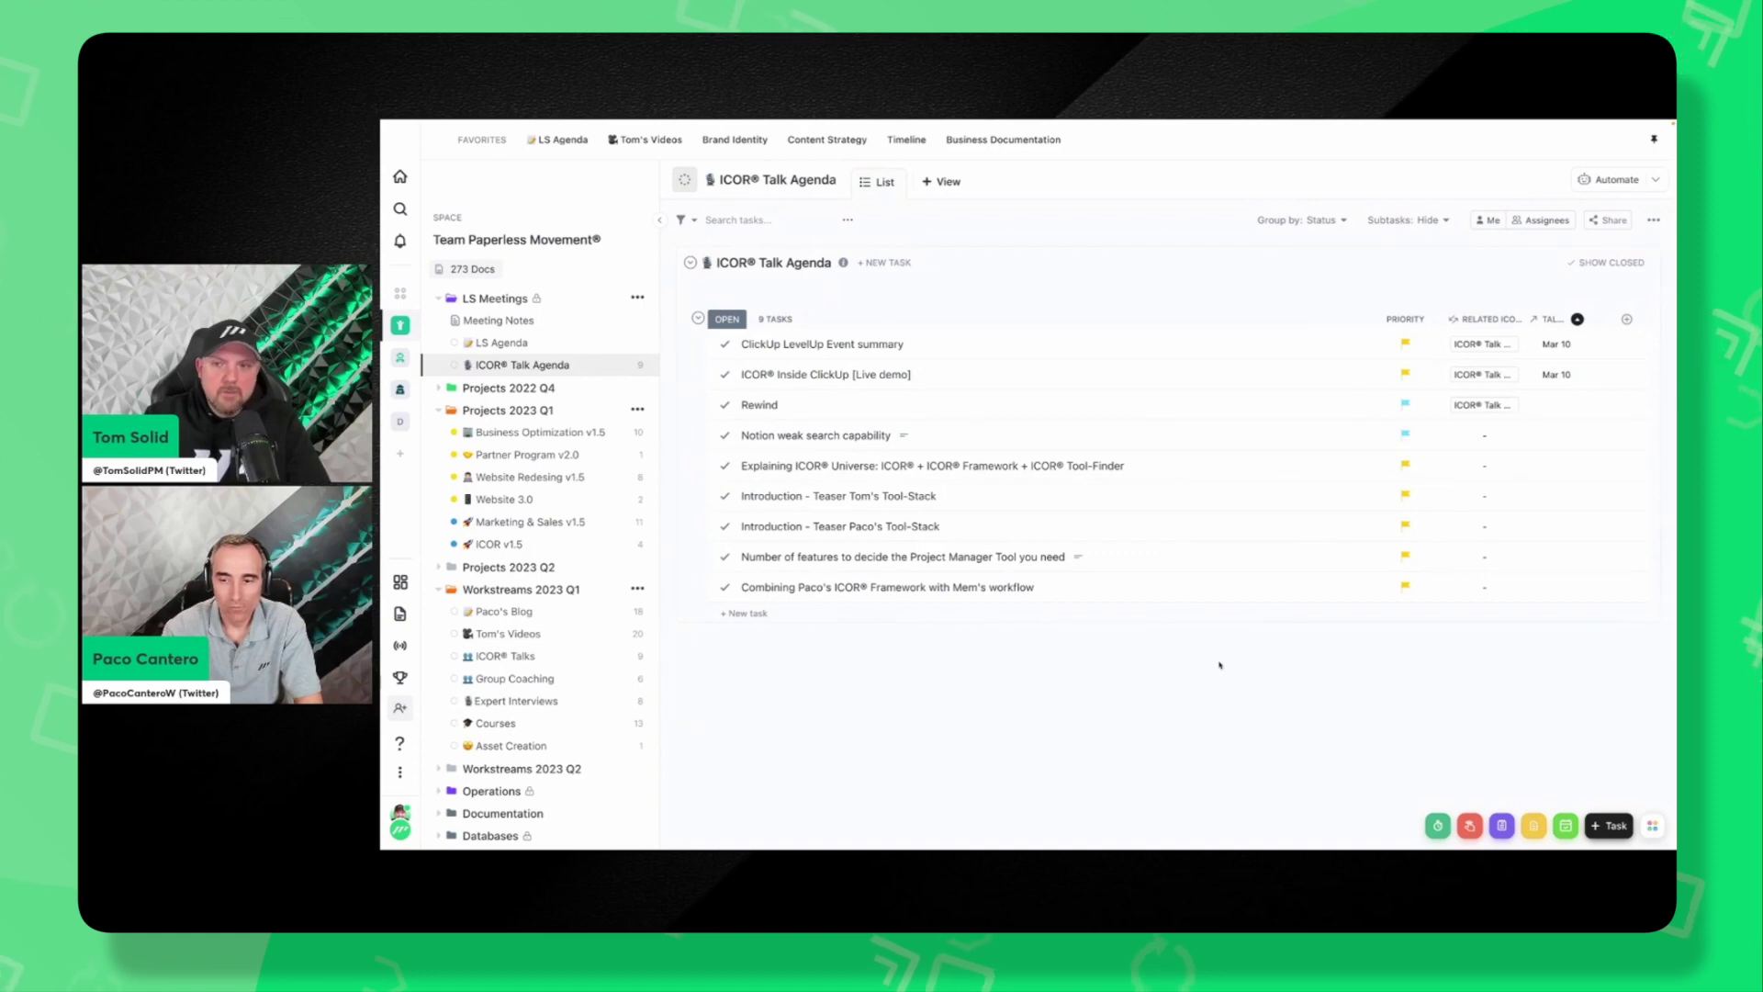
pyautogui.click(505, 657)
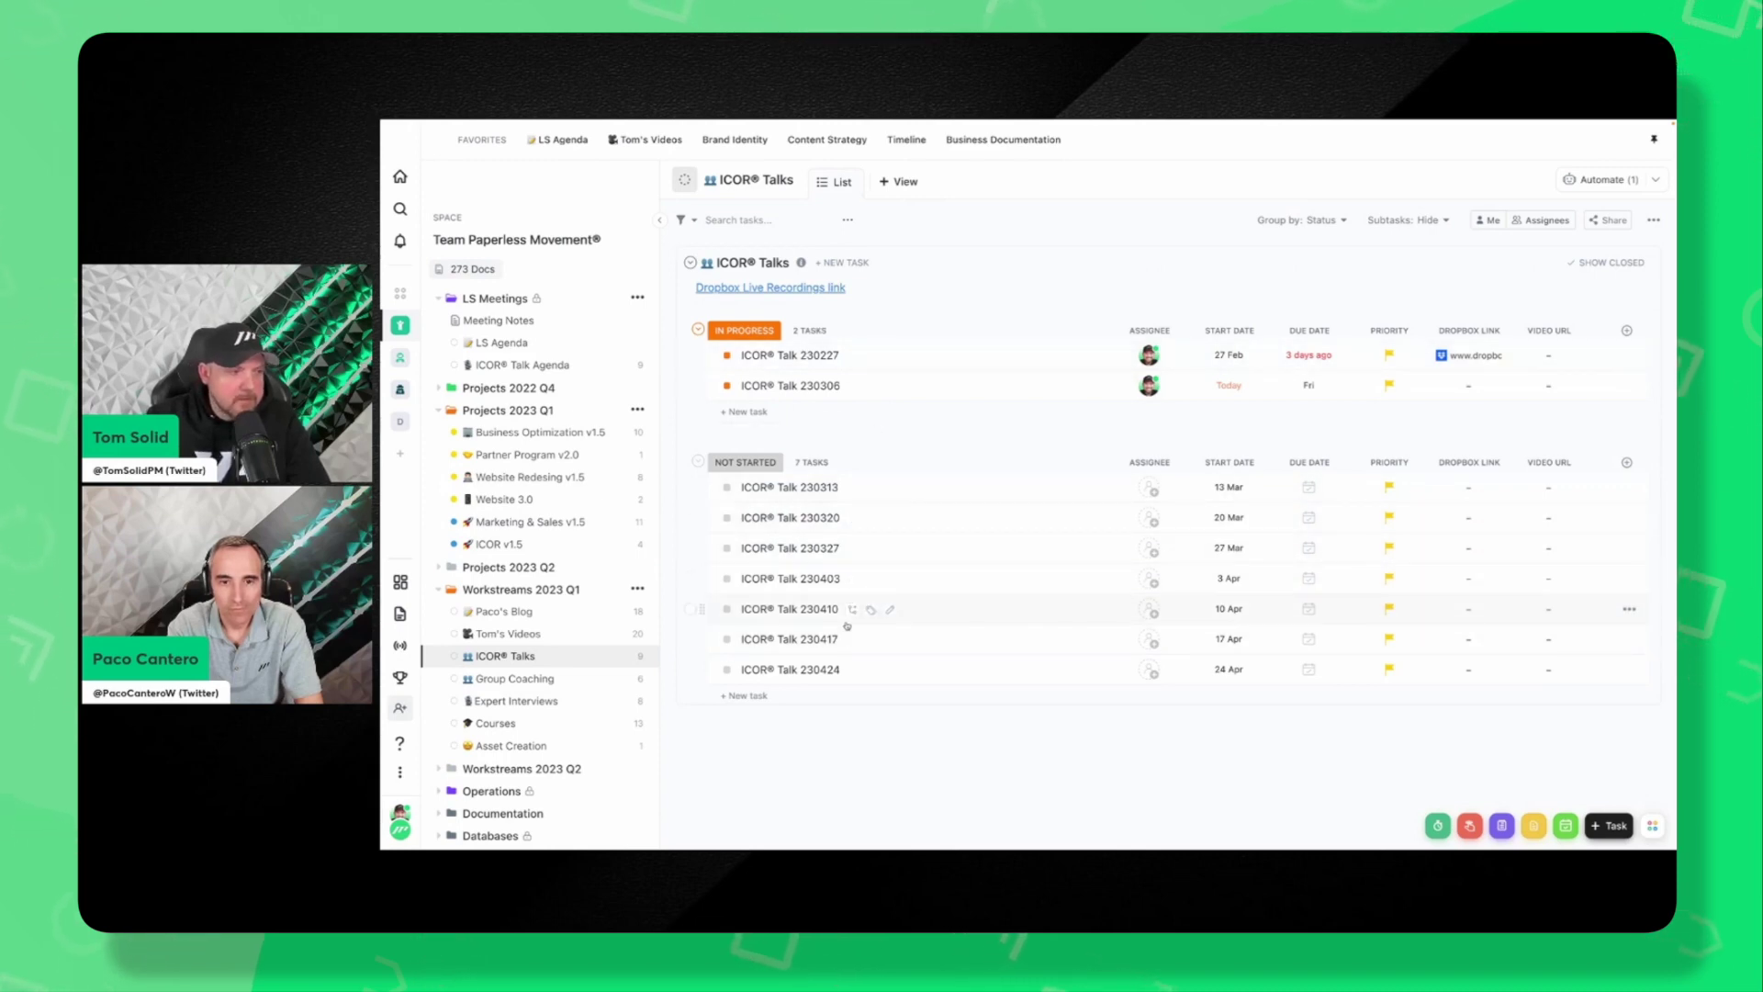
pyautogui.click(522, 365)
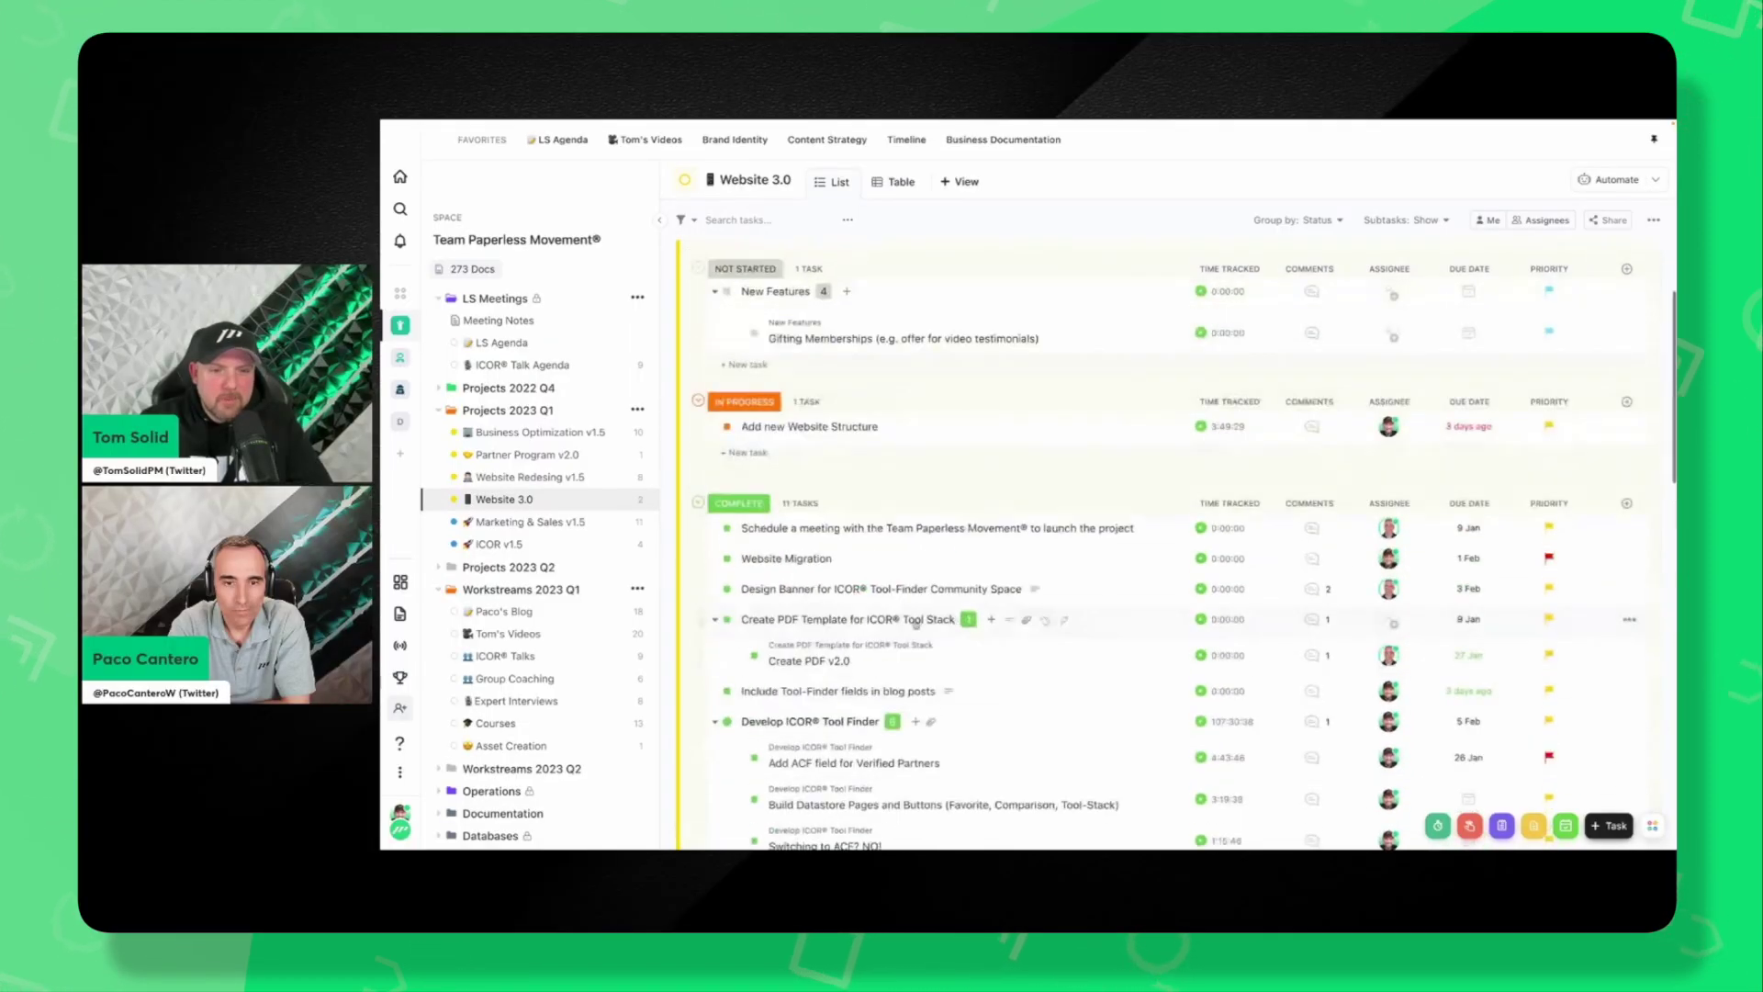
# Scroll down the Website 3.0 list to review its tasks.
pyautogui.scroll(-2, 916, 624)
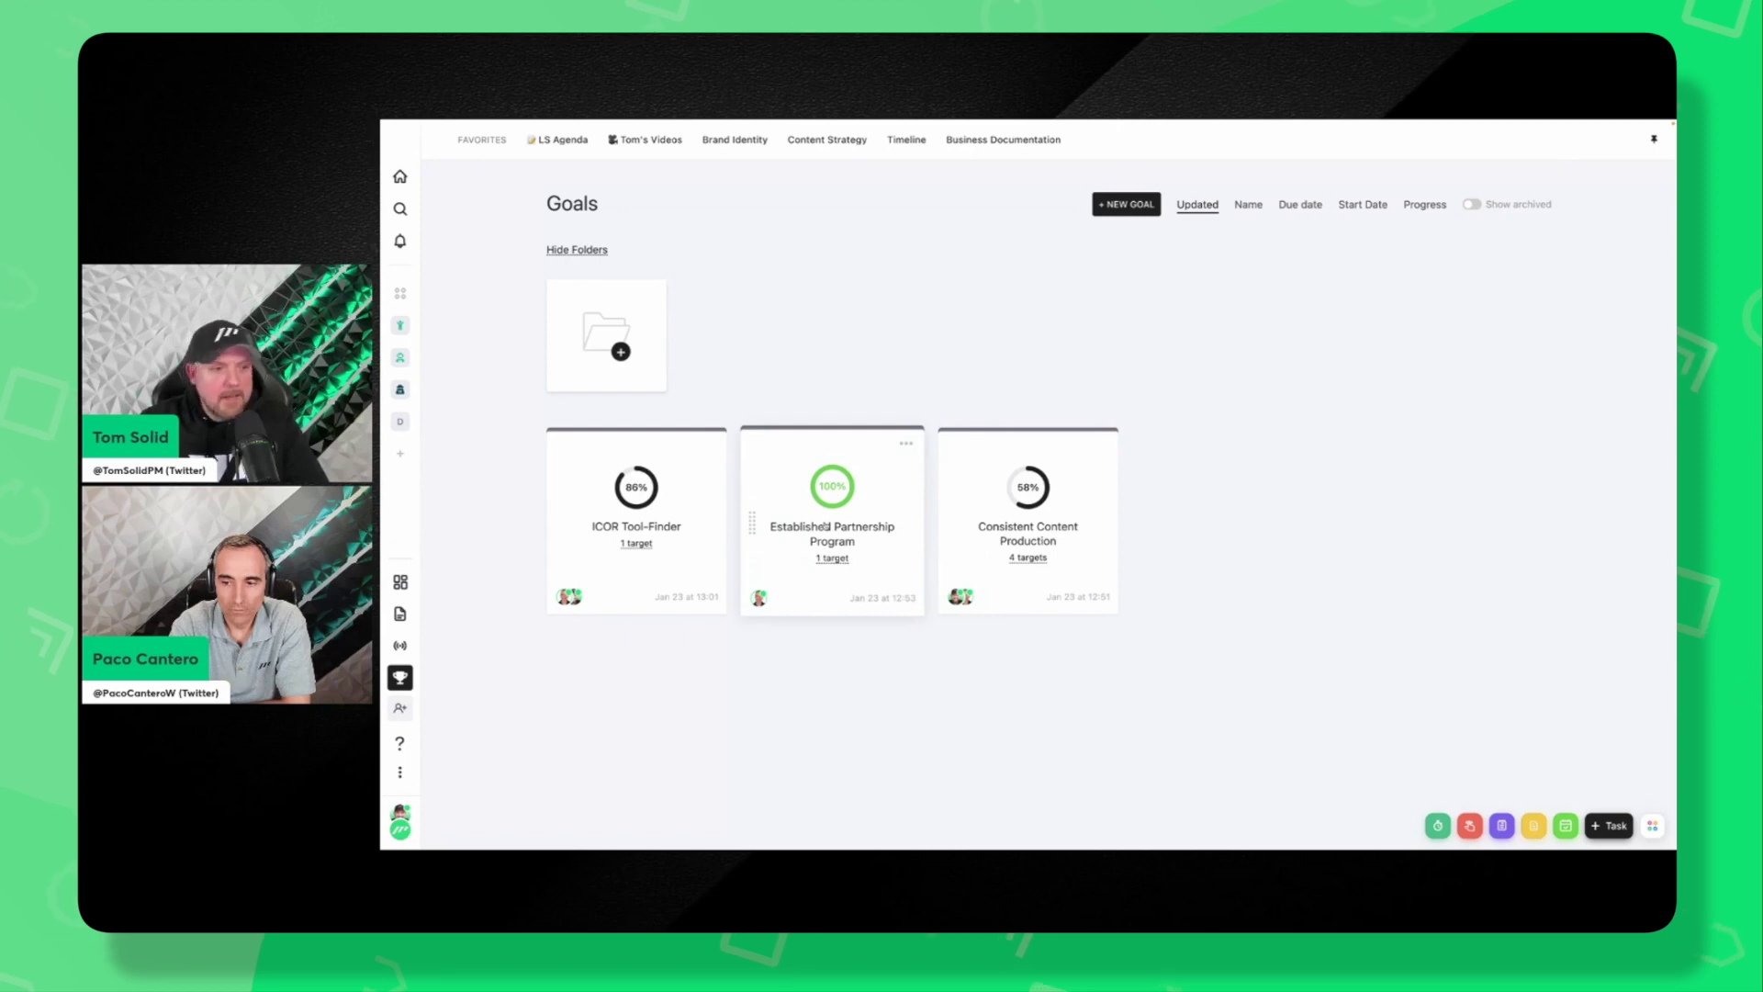
# Open the ICOR Tool-Finder goal and follow its target to the linked Website 3.0 list.
pyautogui.click(597, 525)
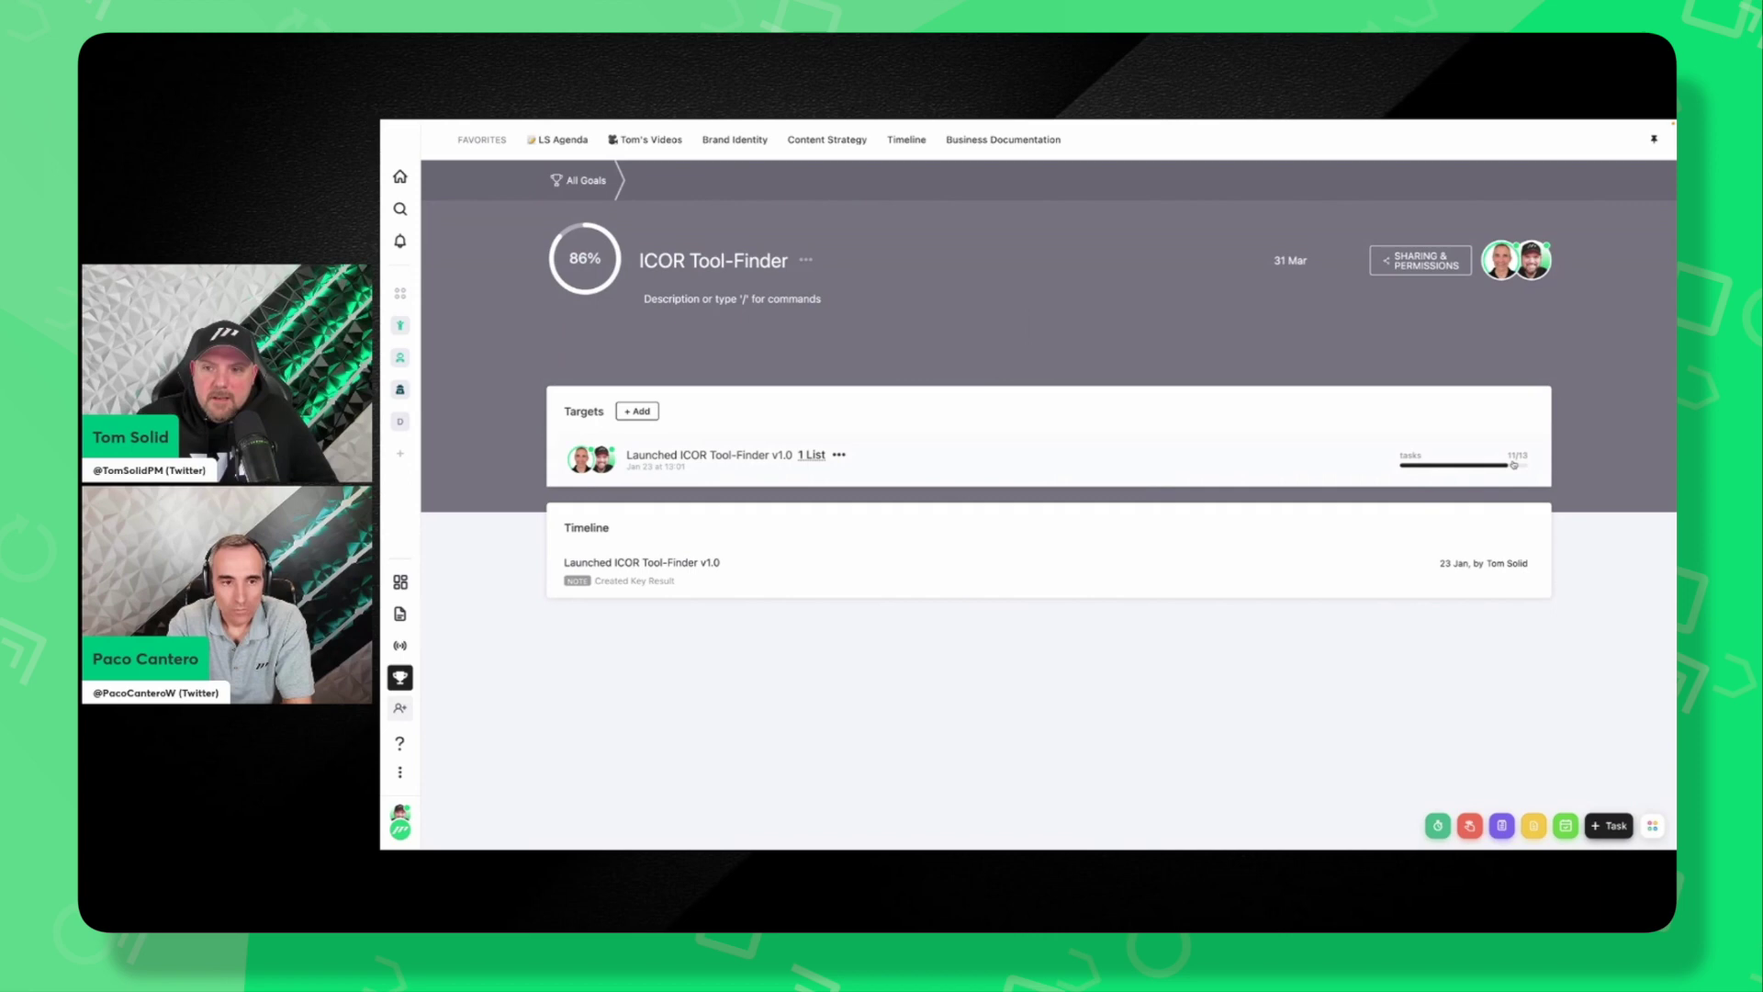
pyautogui.click(815, 455)
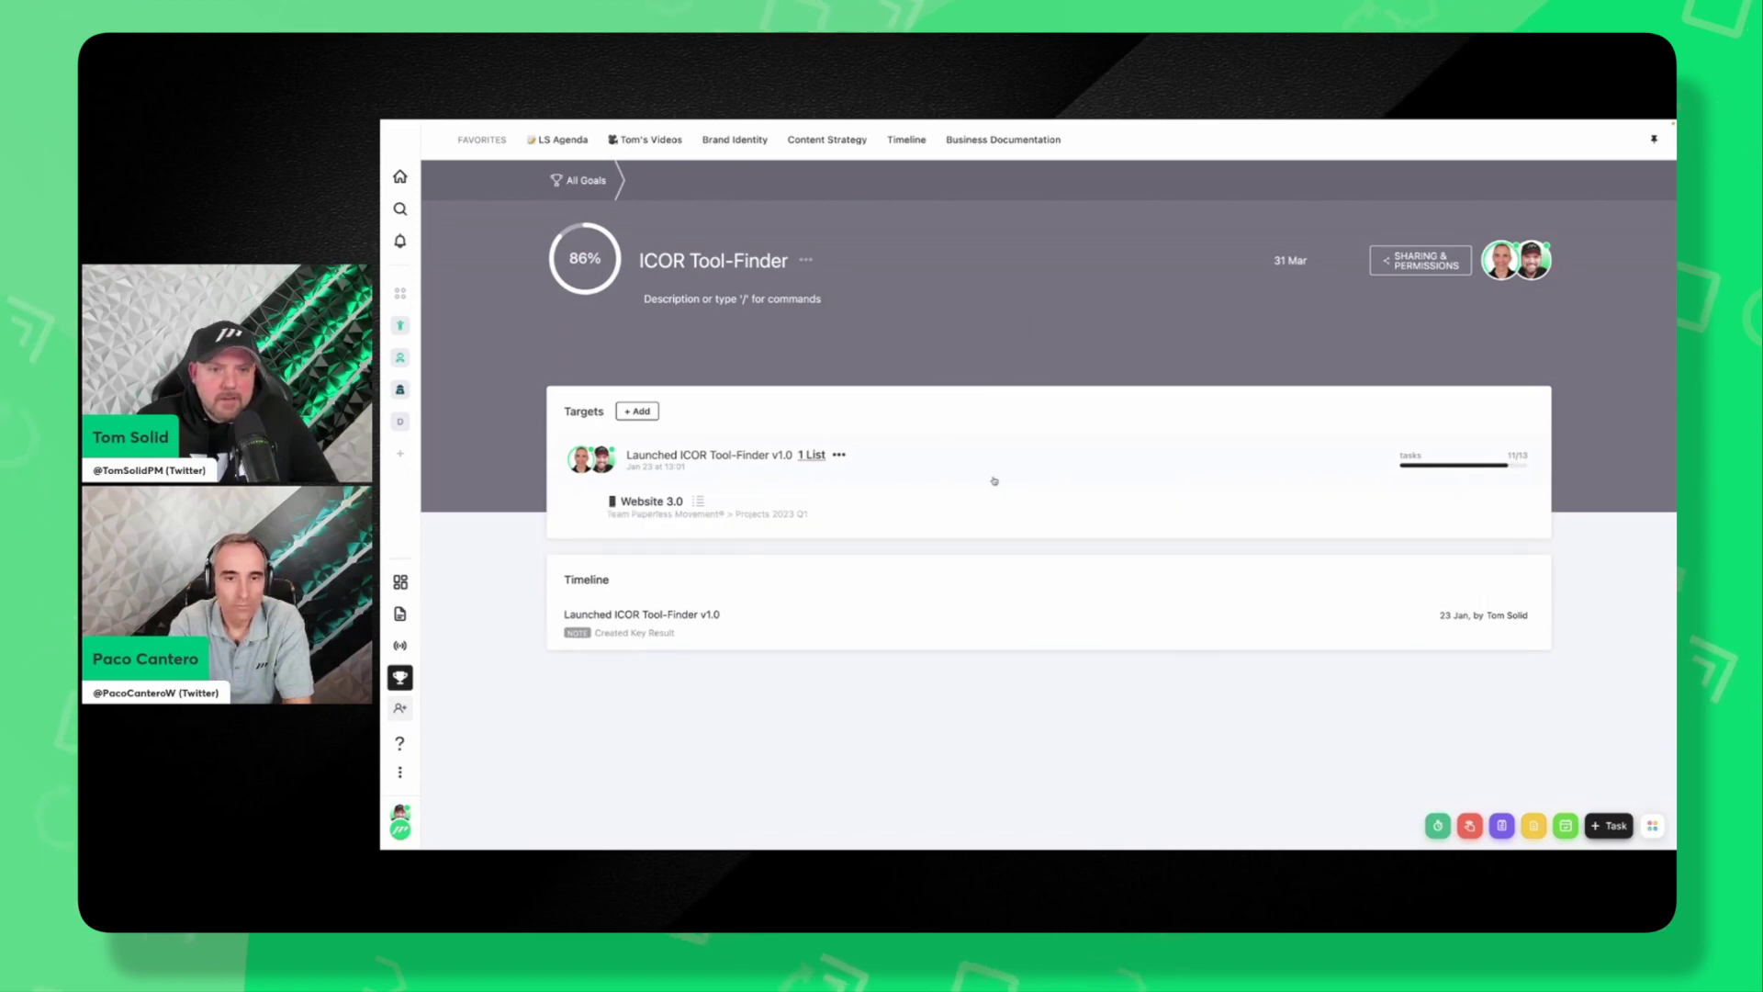
pyautogui.click(699, 502)
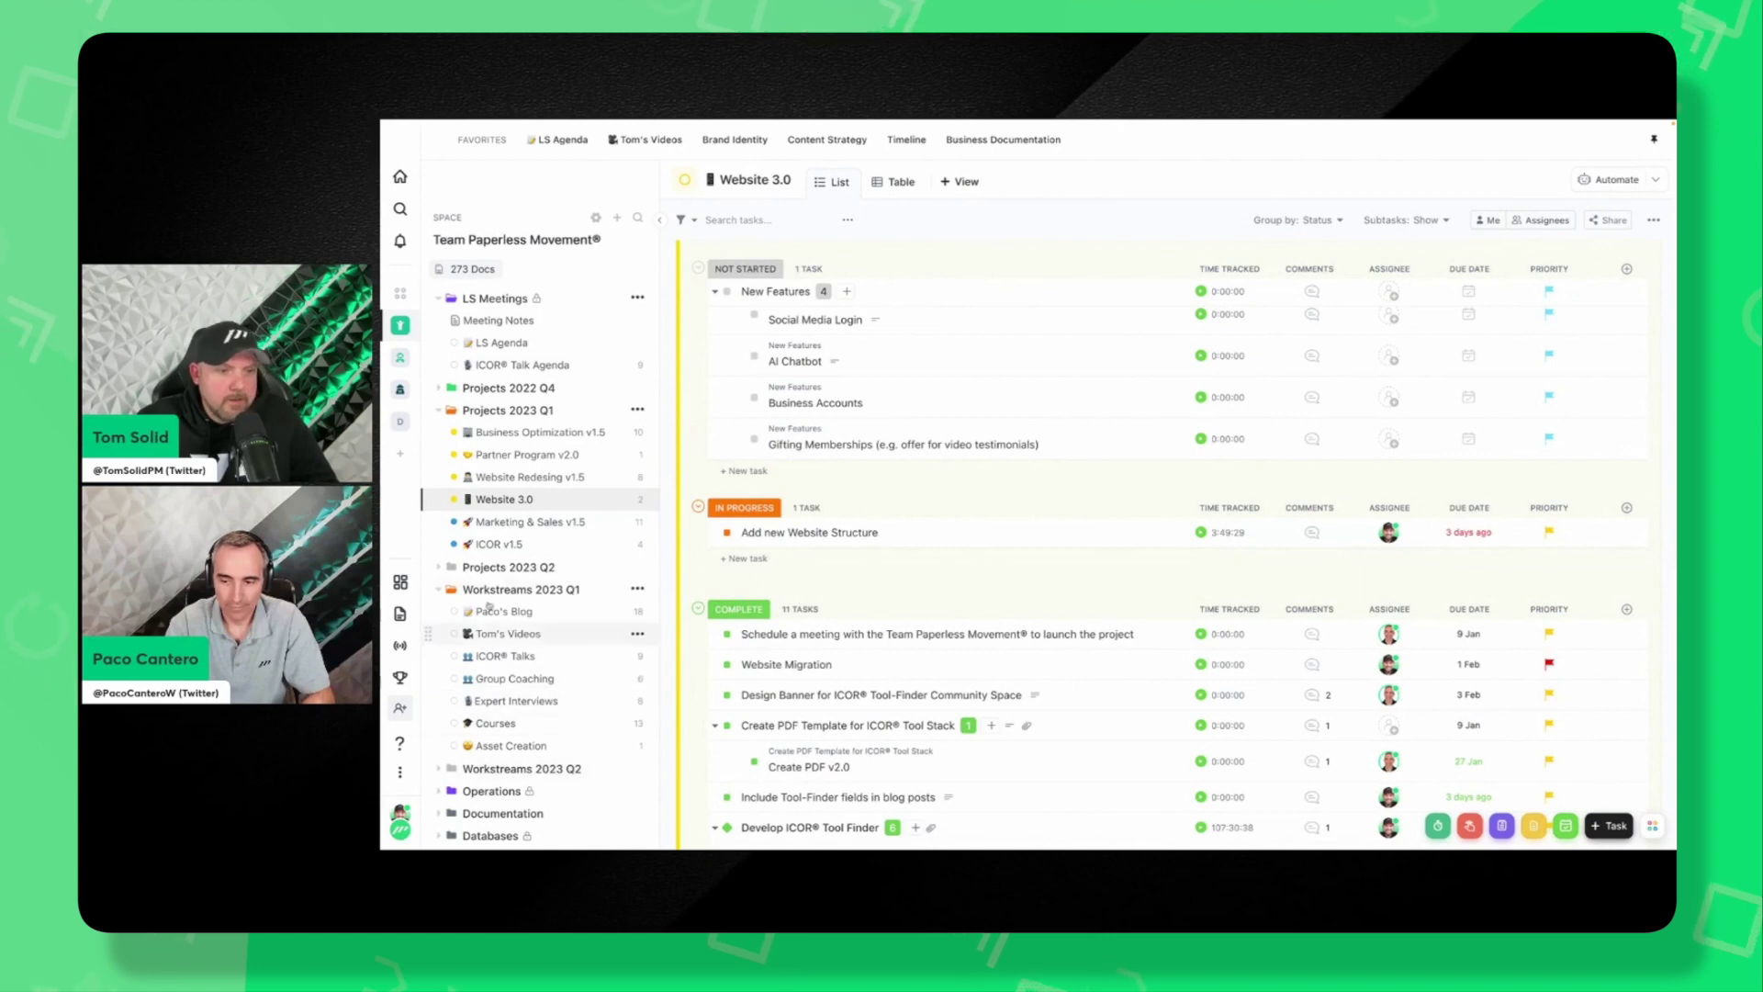
pyautogui.click(401, 678)
# Inspect Consistent Content Production's lists for 30 Blog Posts and 30 YouTube Videos.
pyautogui.click(1068, 520)
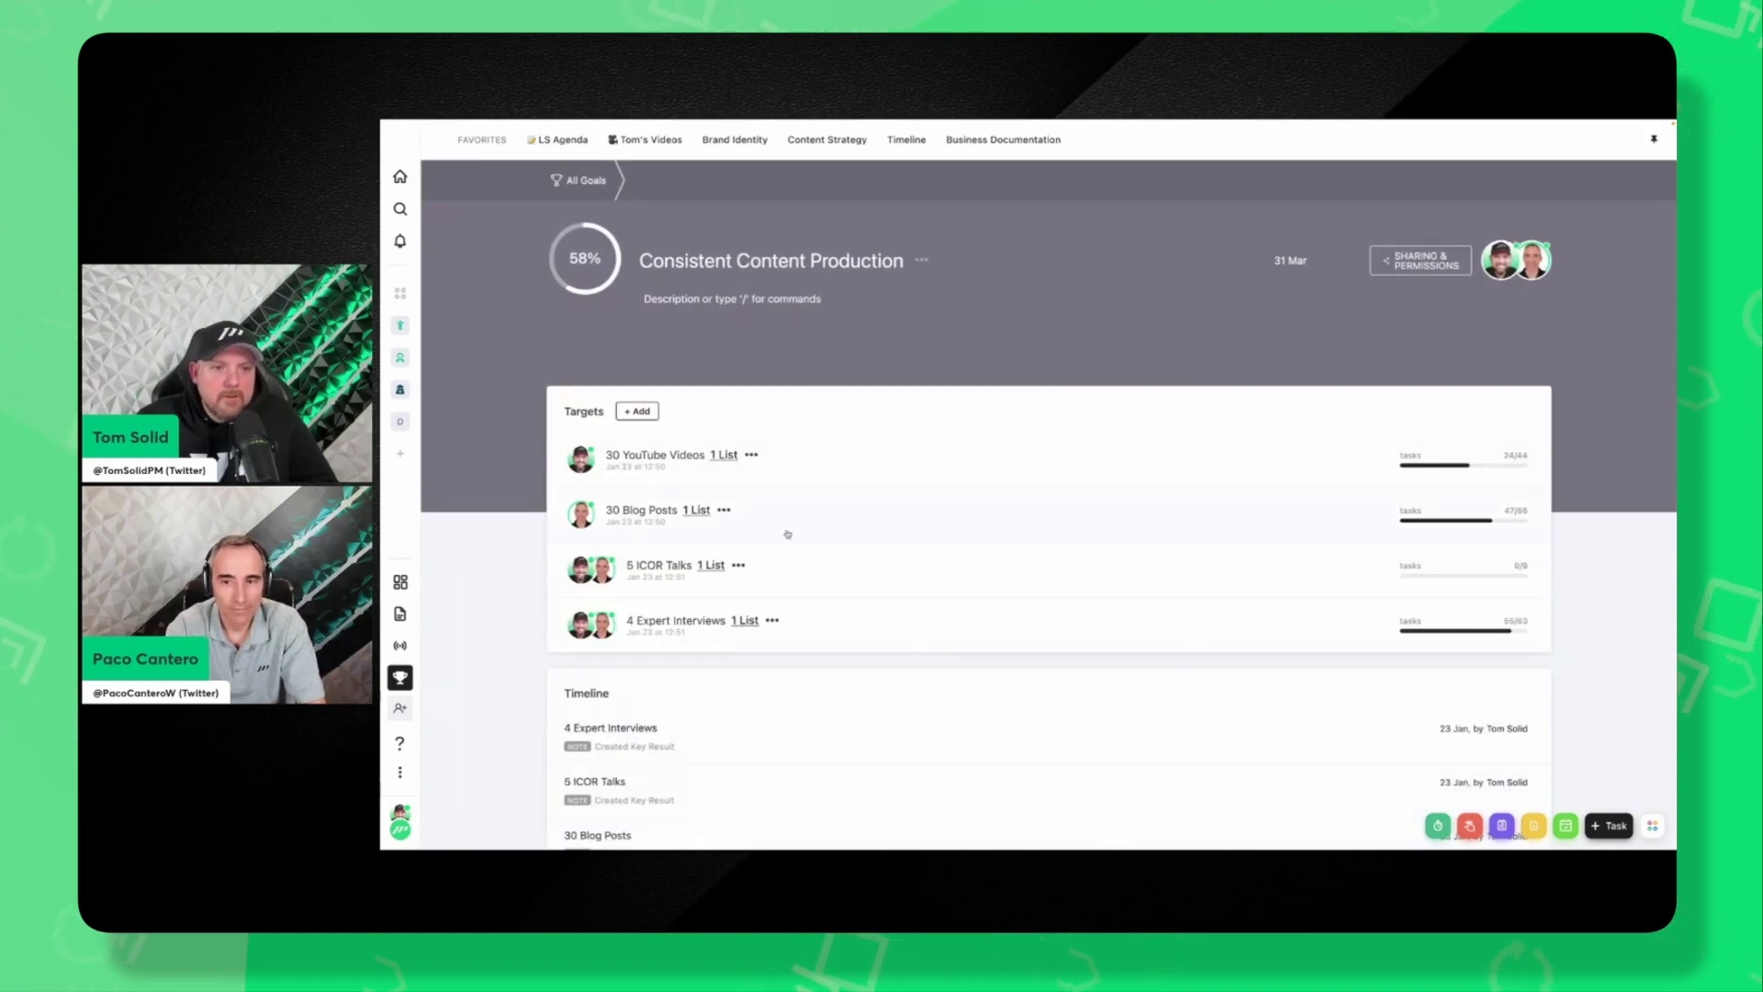
pyautogui.click(687, 525)
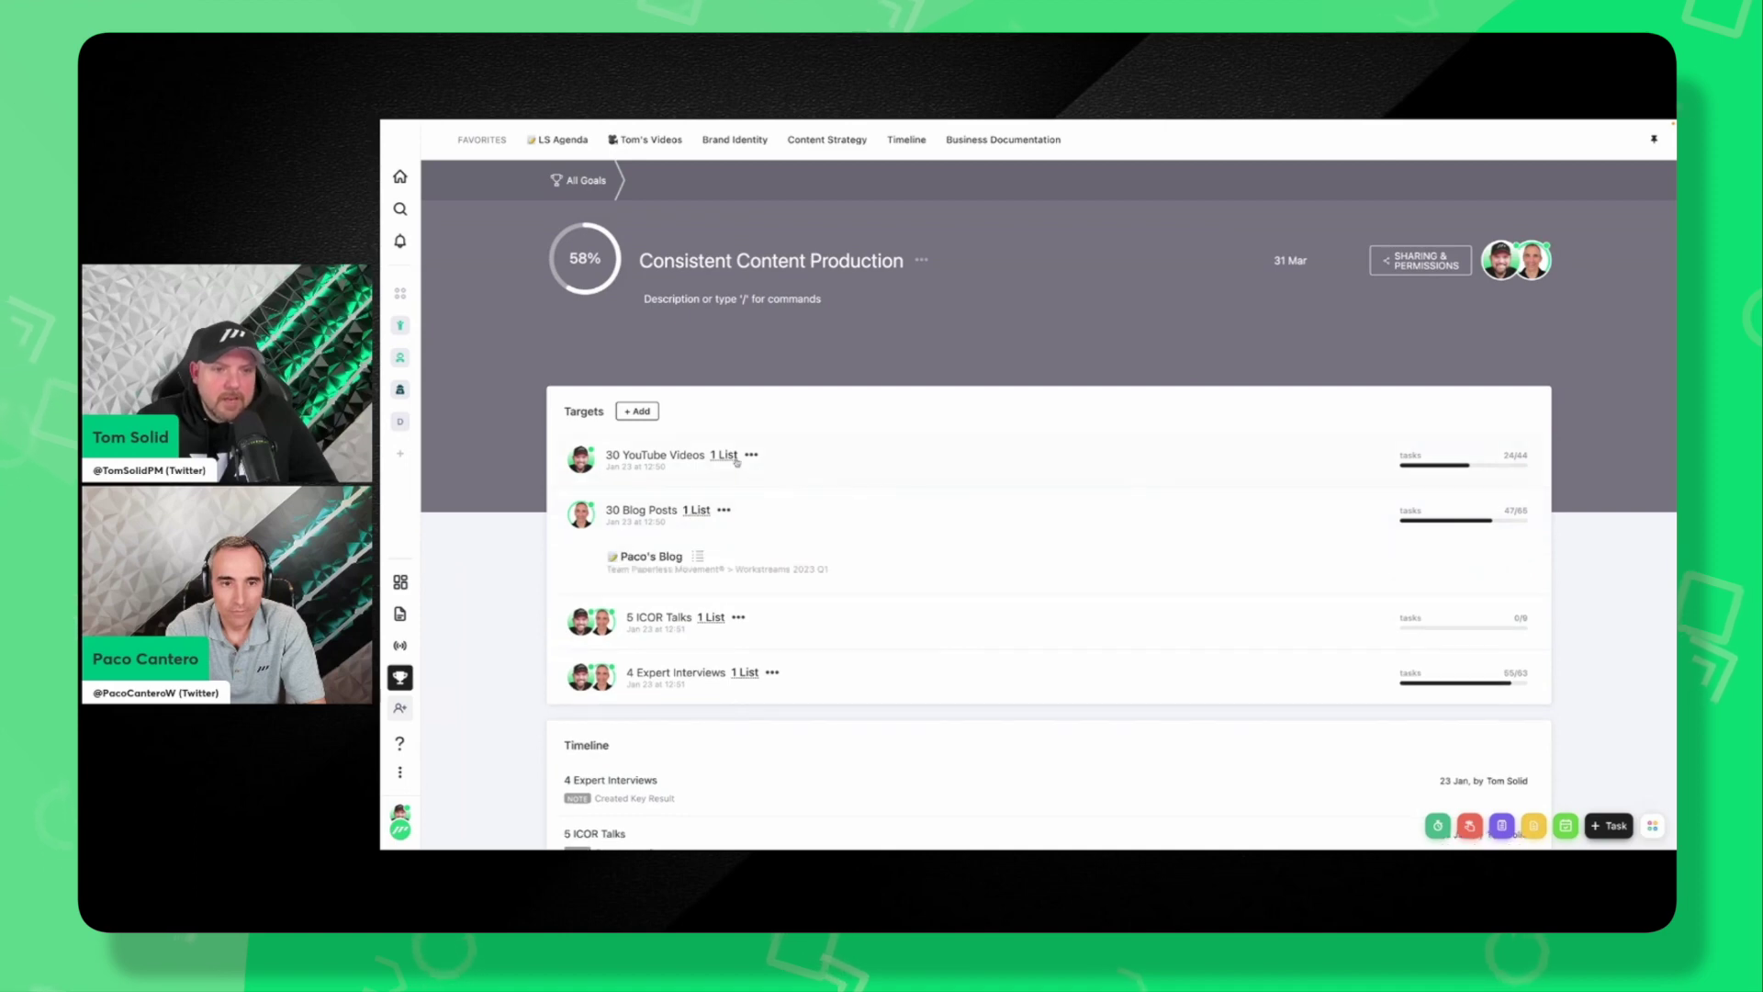
pyautogui.click(780, 480)
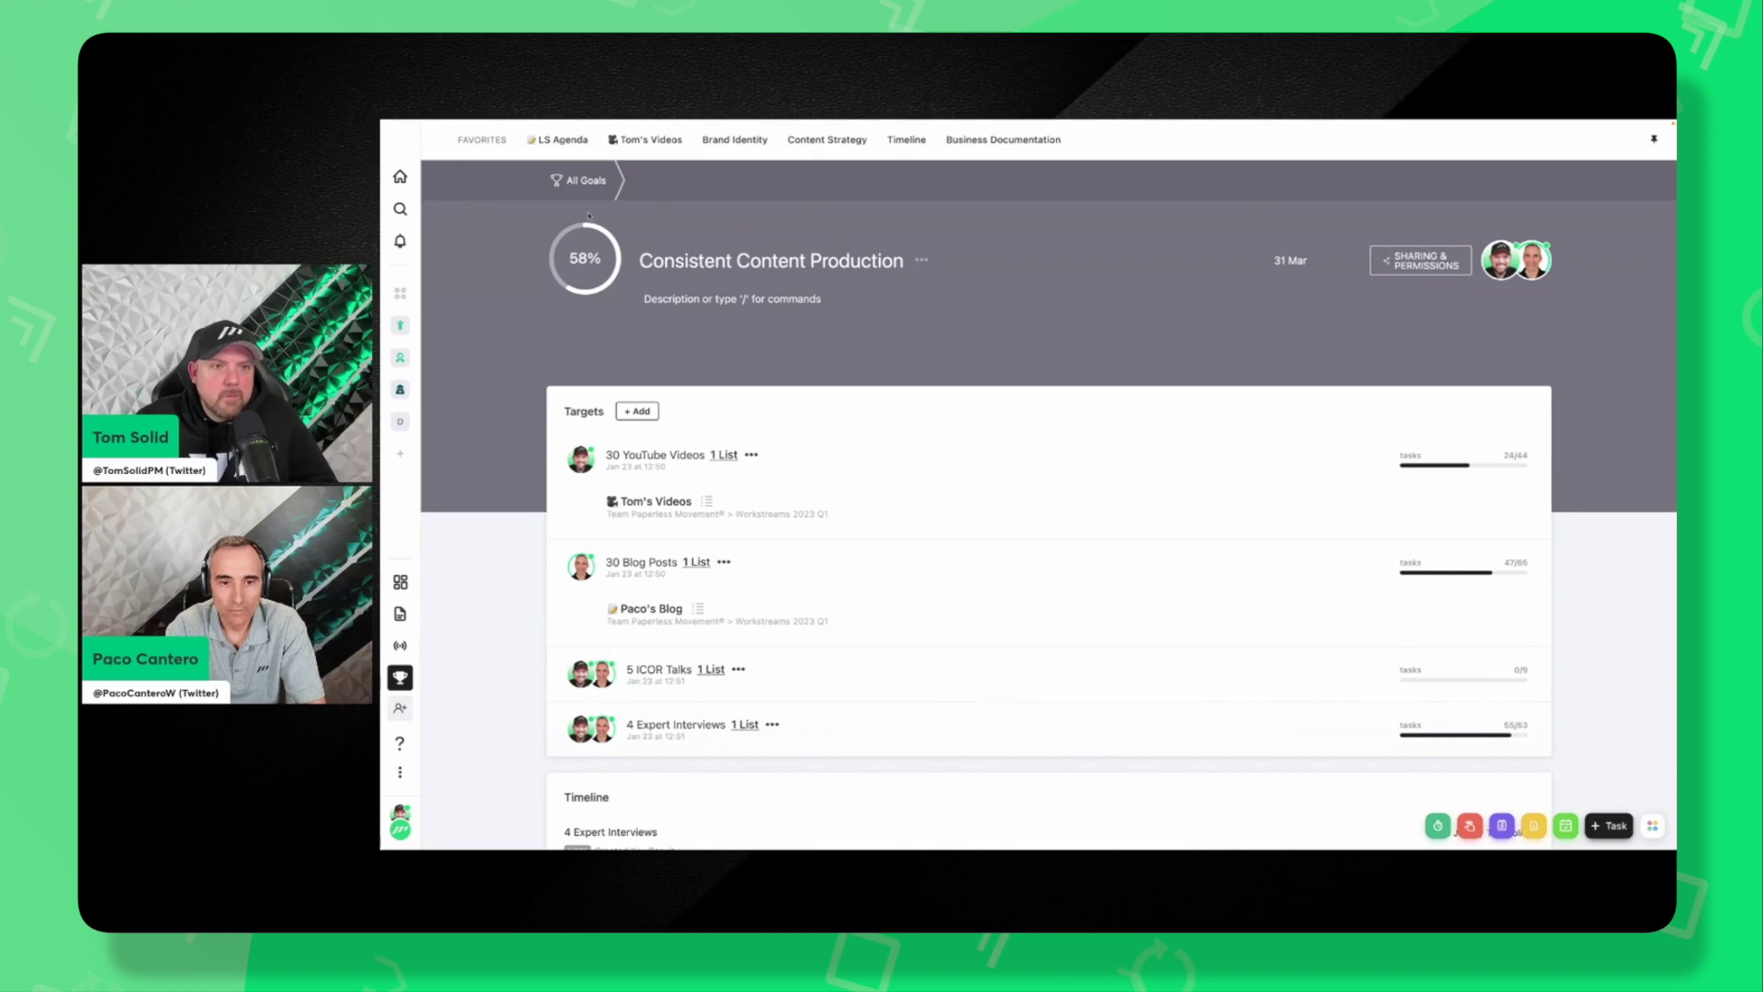
pyautogui.hotkey('alt', 'Left')
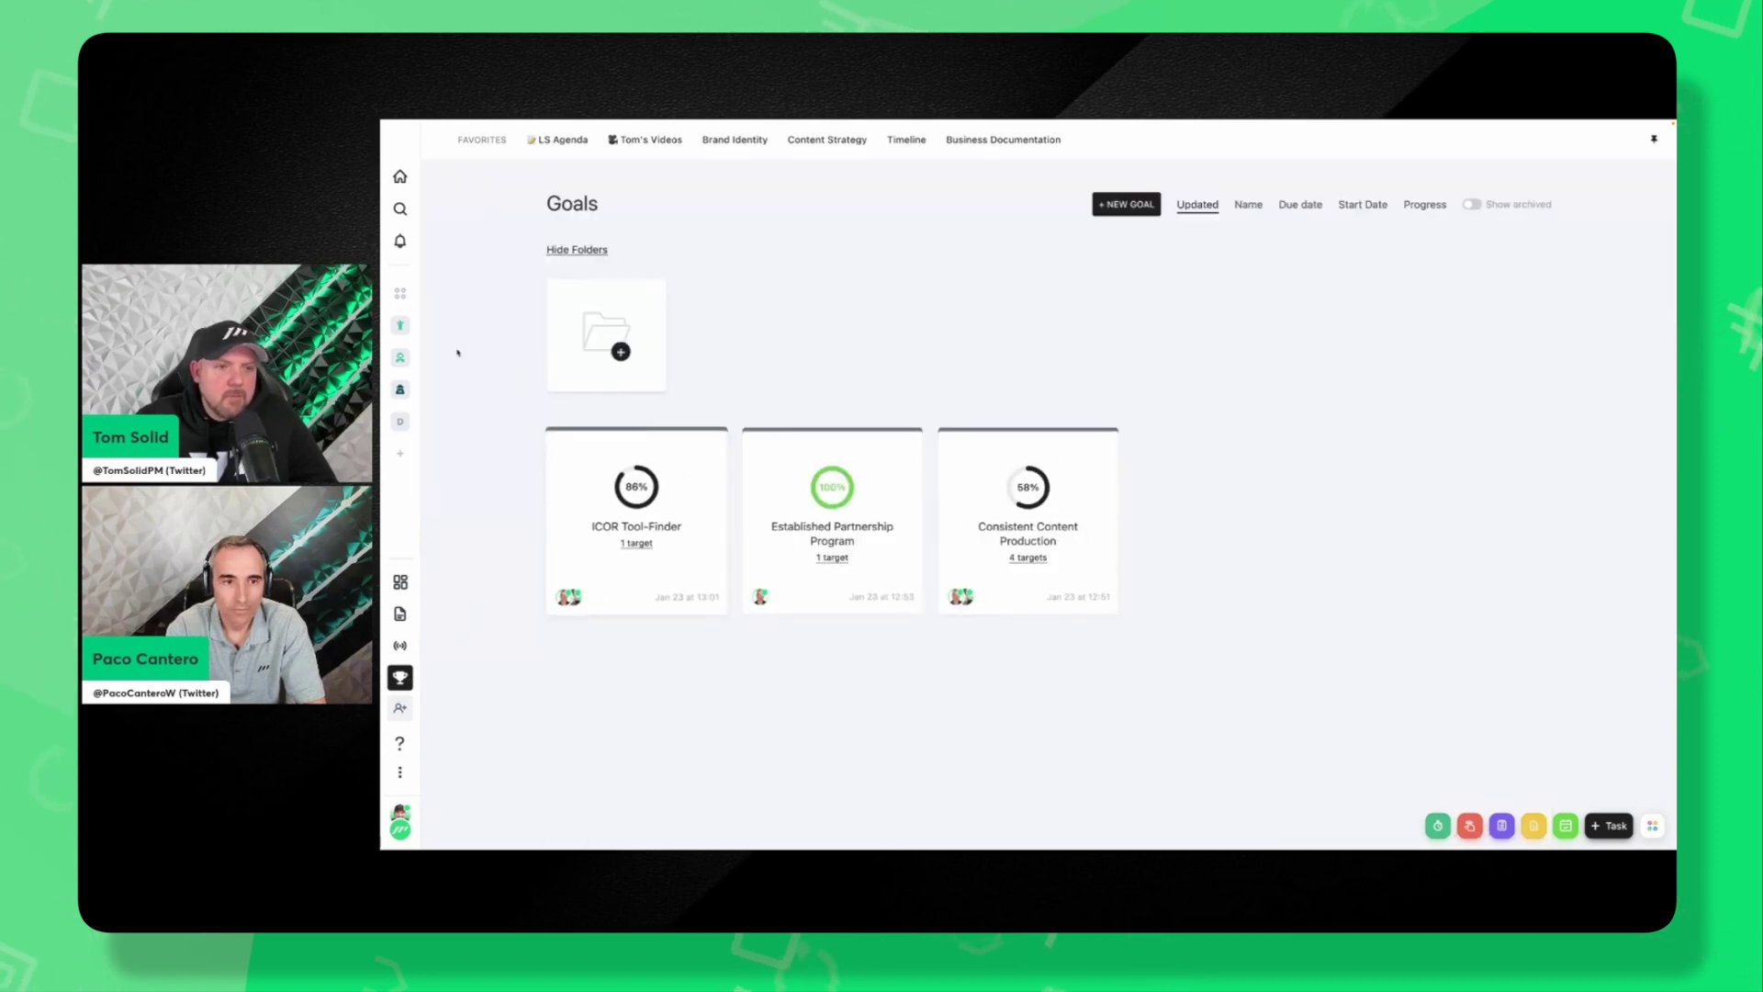
# Return to Team Paperless Movement and toggle Projects 2022 Q4, Projects 2023 Q1 and Workstreams 2023 Q1 folders.
pyautogui.click(402, 326)
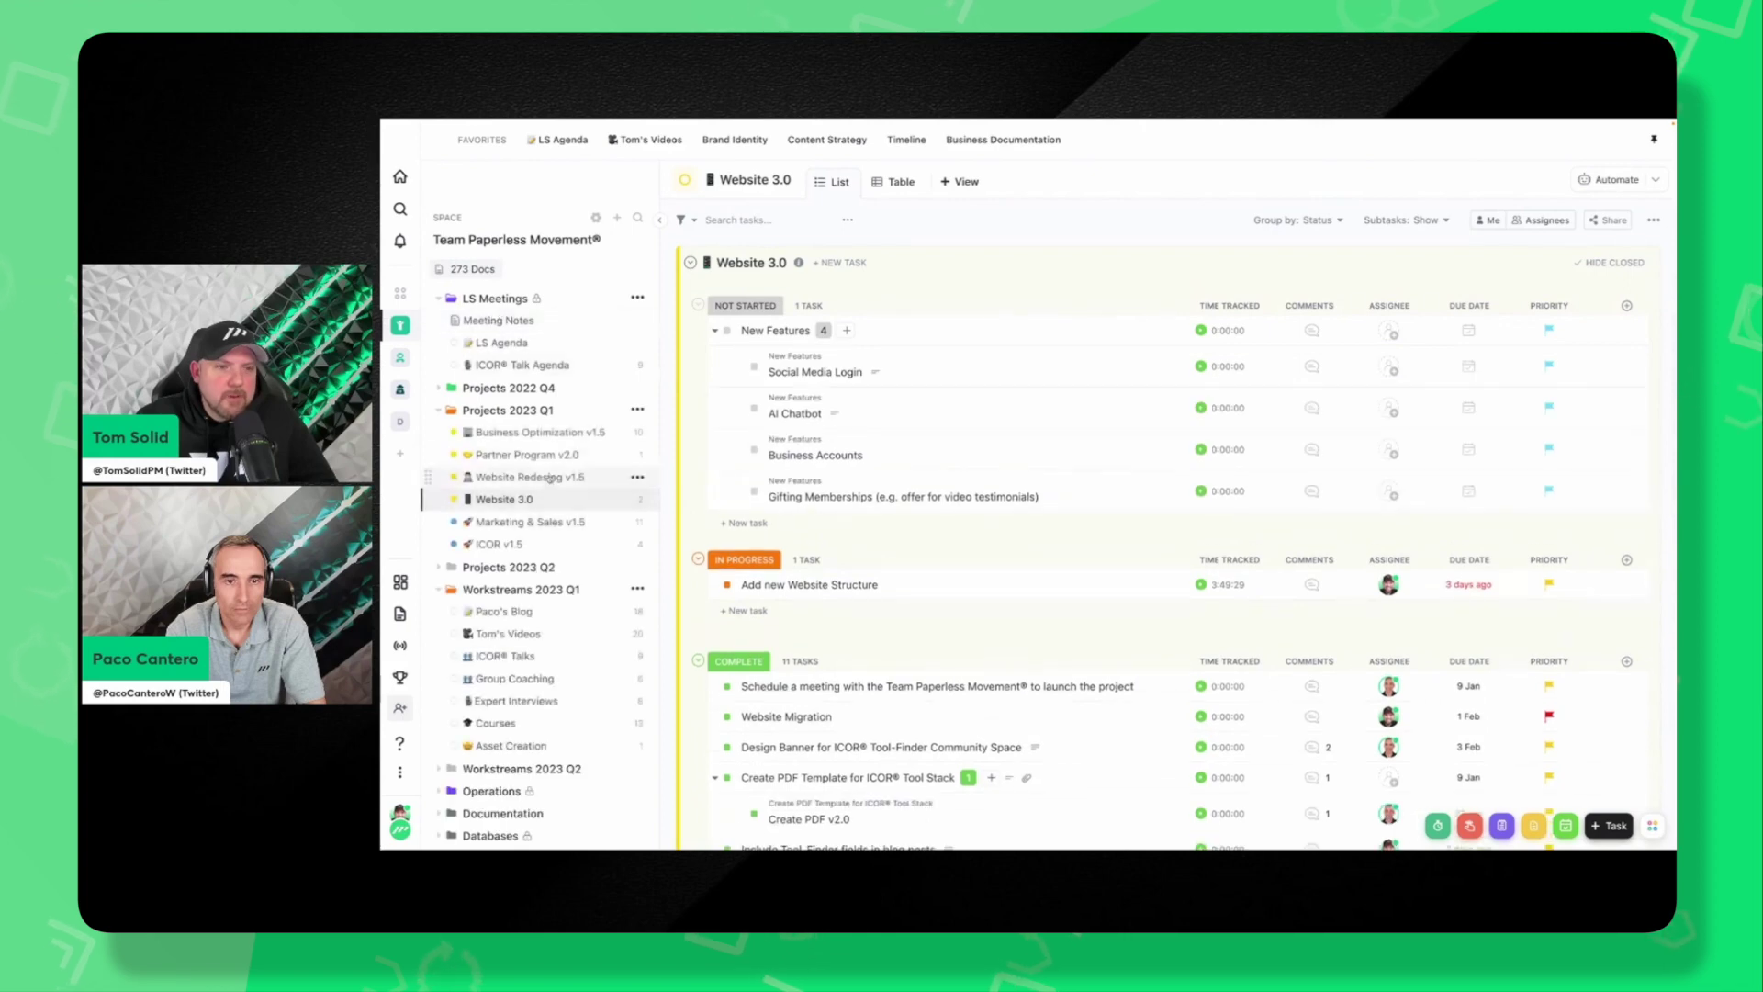
pyautogui.click(439, 388)
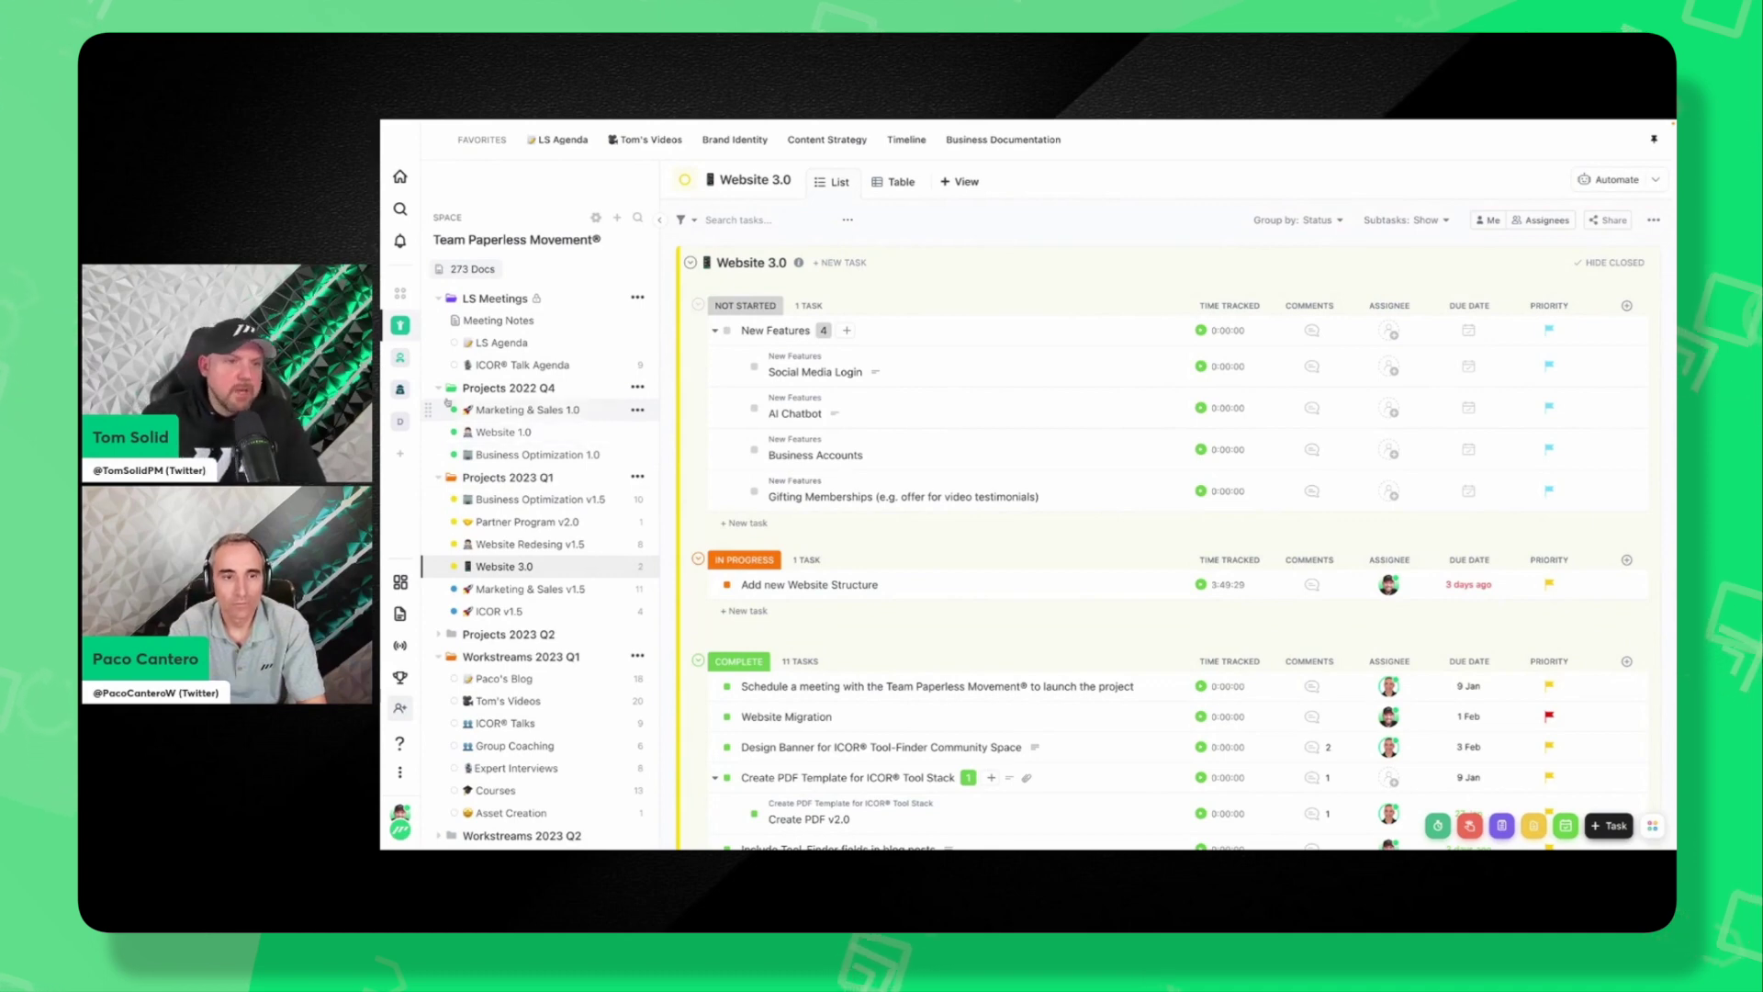
pyautogui.click(439, 389)
pyautogui.click(439, 410)
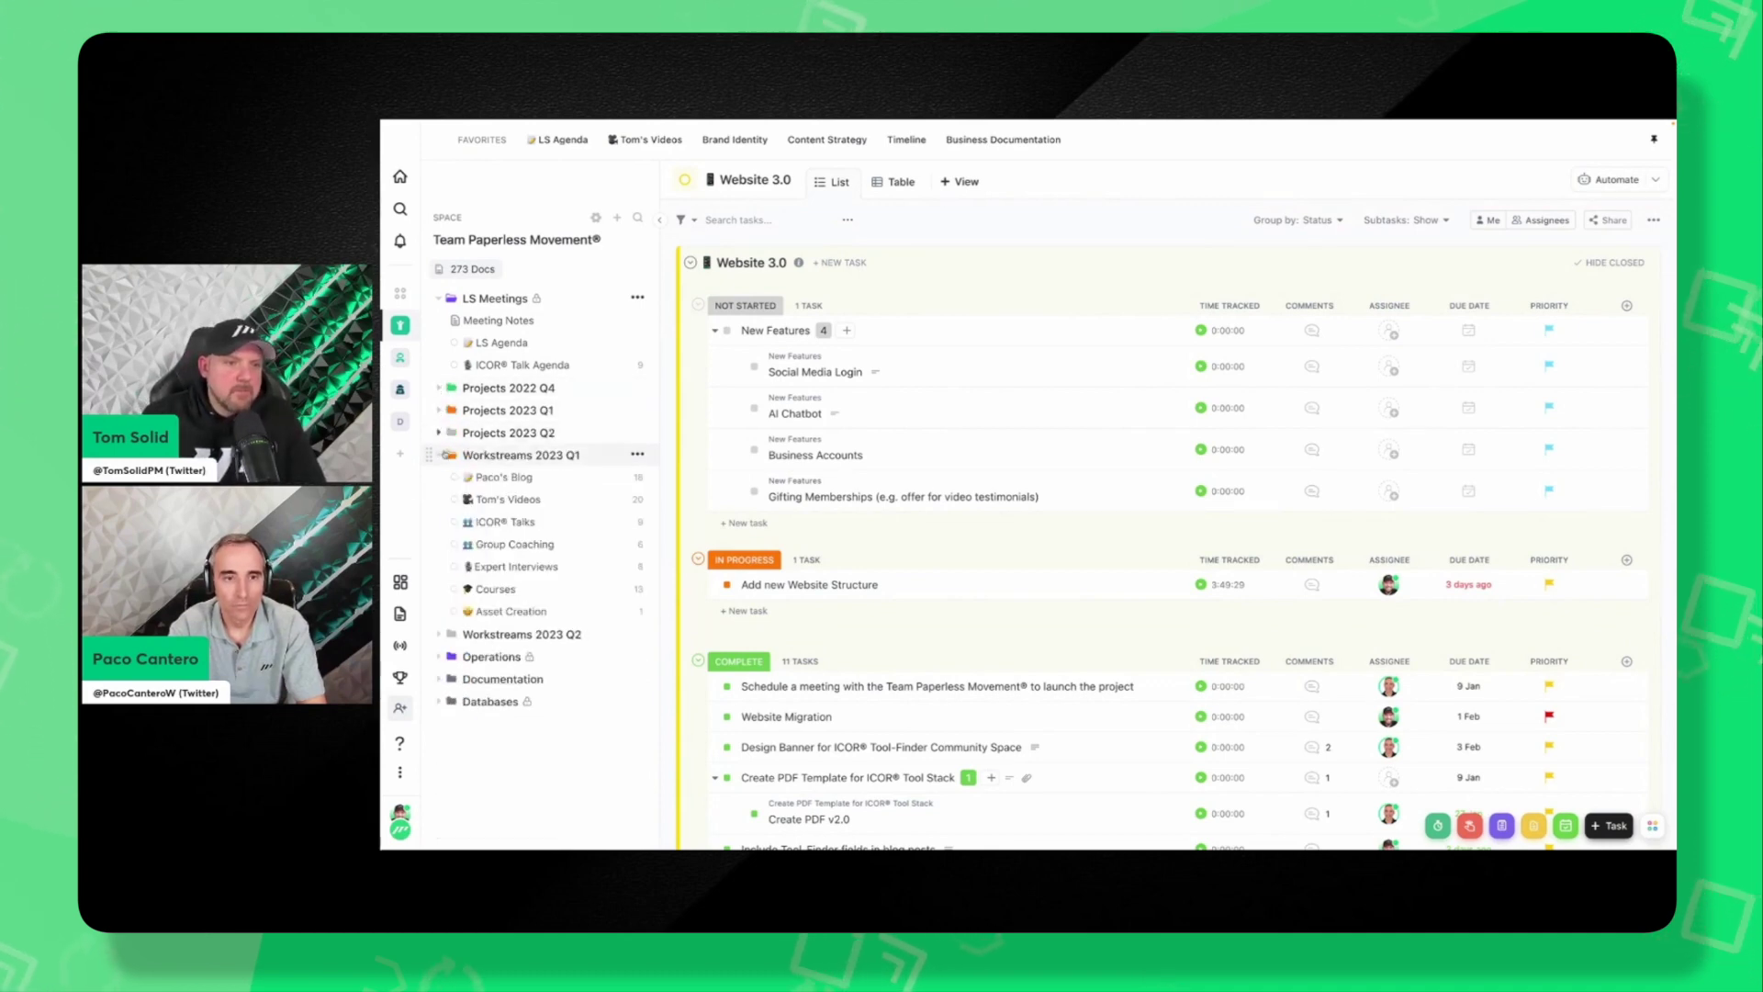
pyautogui.click(439, 455)
pyautogui.click(439, 456)
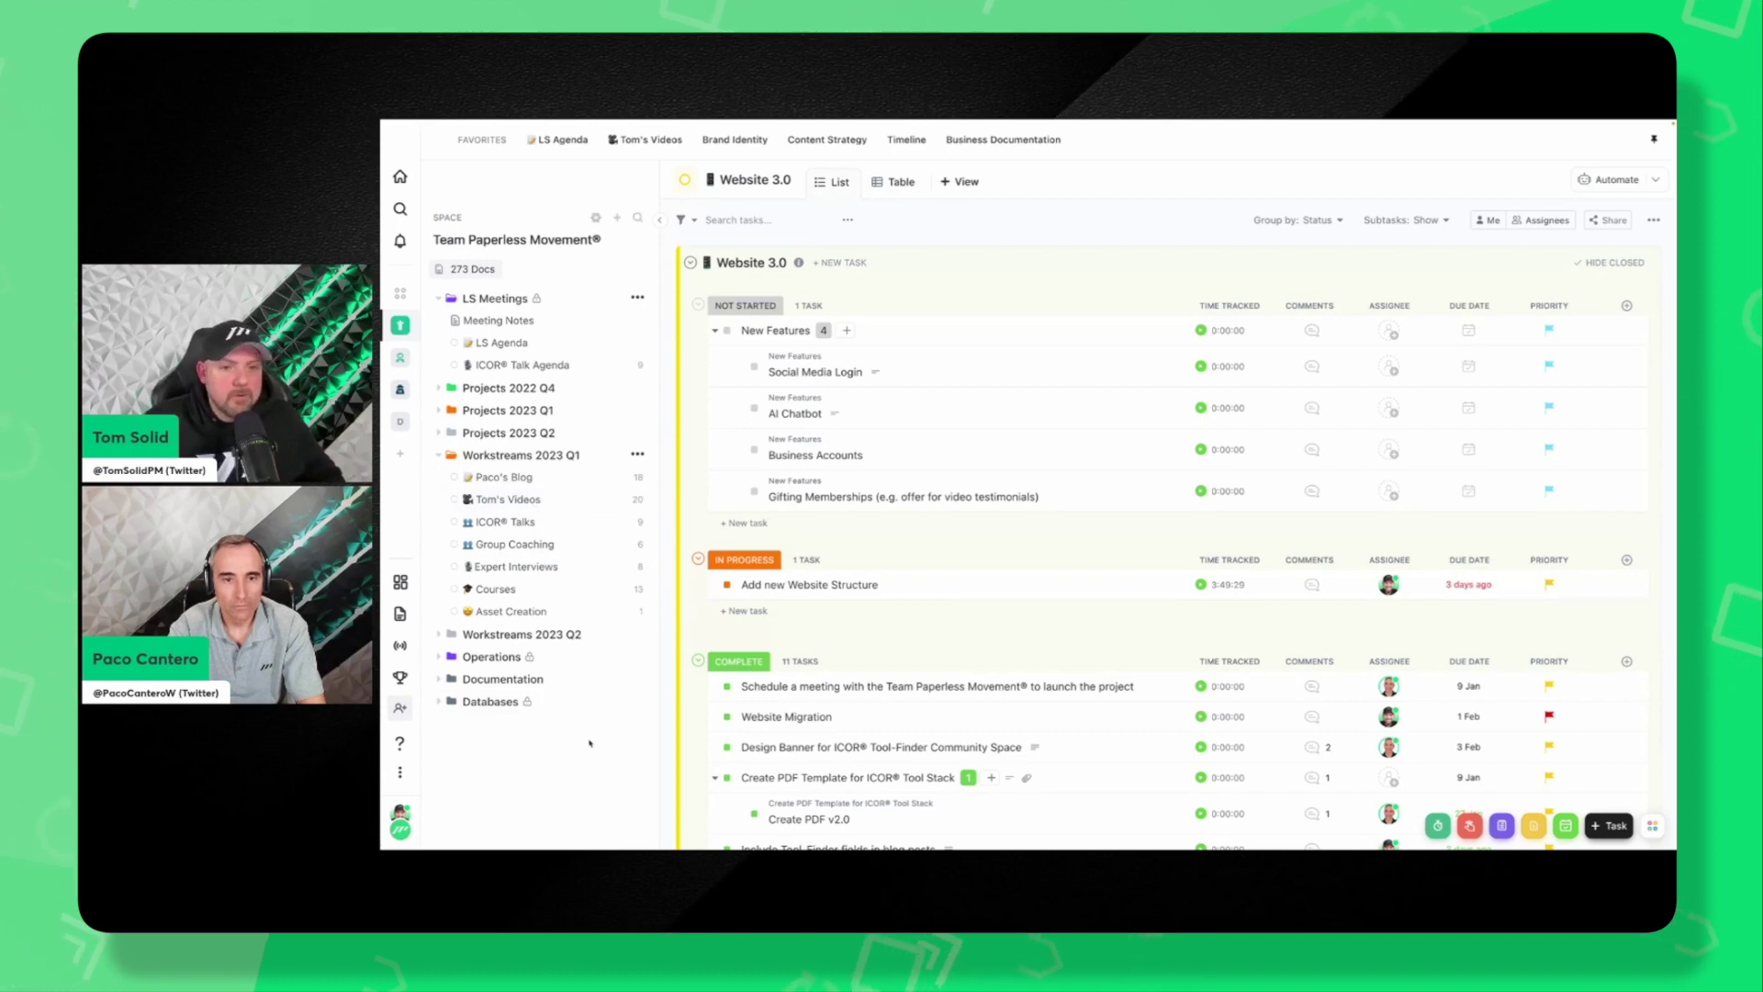
# Collapse Workstreams 2023 Q1, peek into Operations, and browse the ICOR® Glossary doc.
pyautogui.click(440, 455)
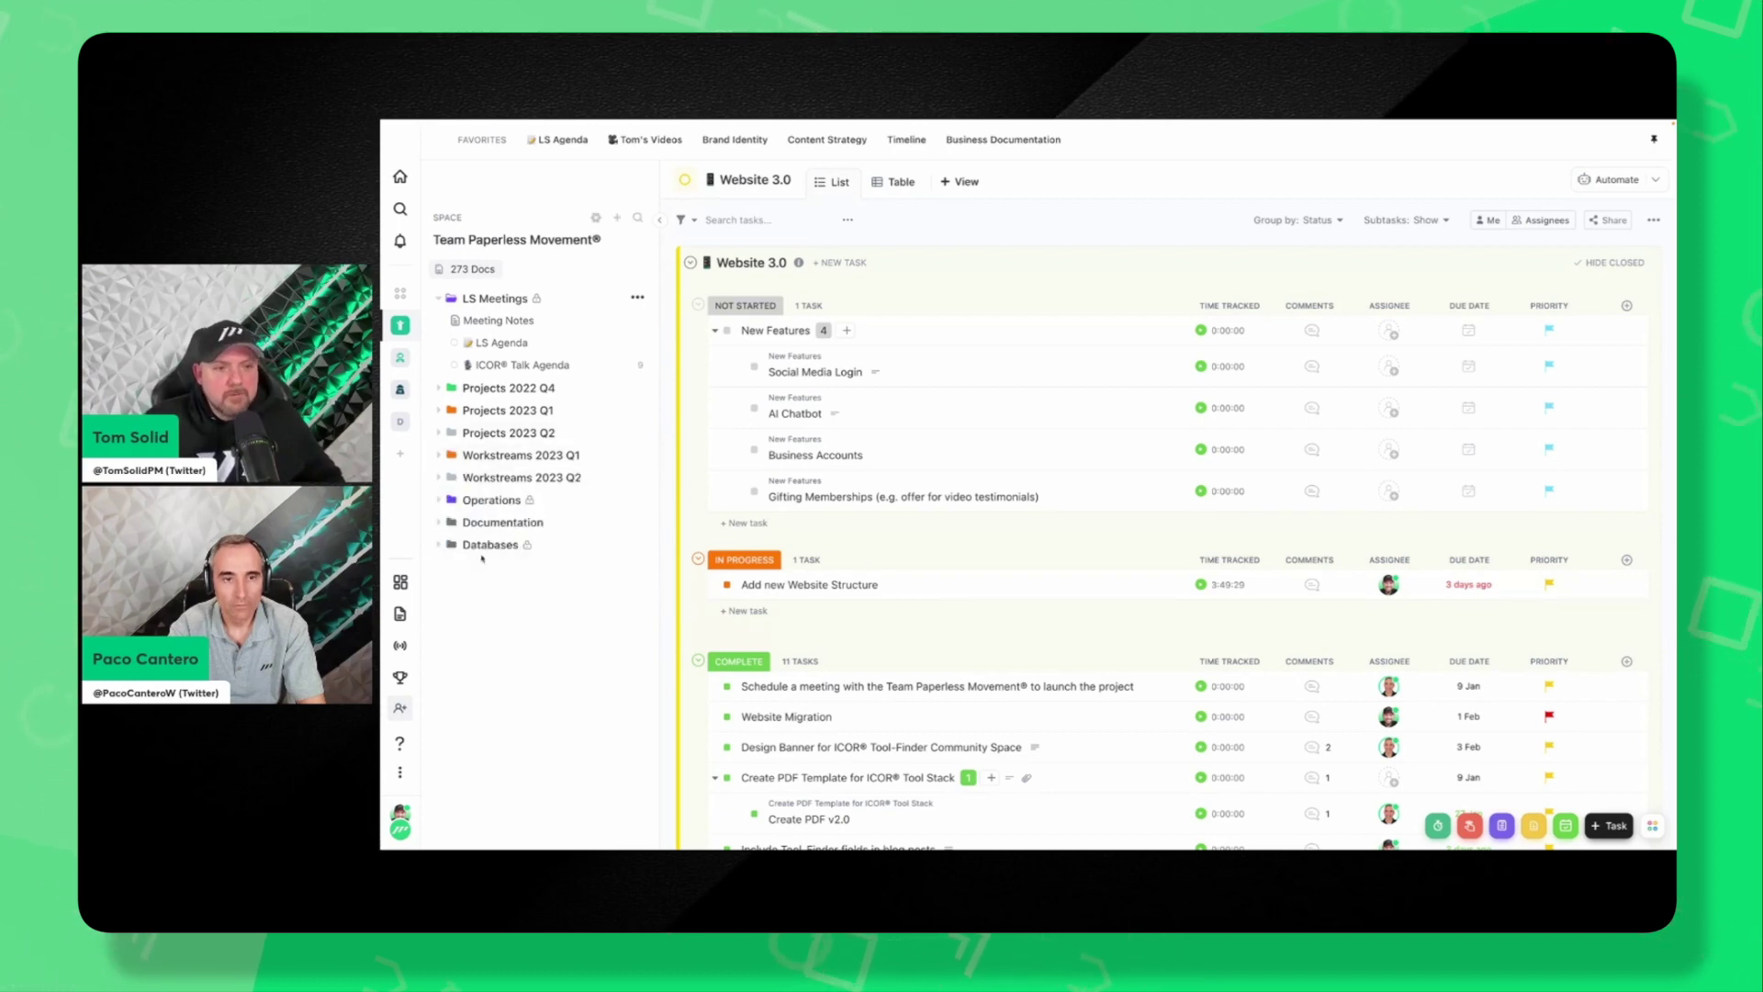
pyautogui.click(496, 500)
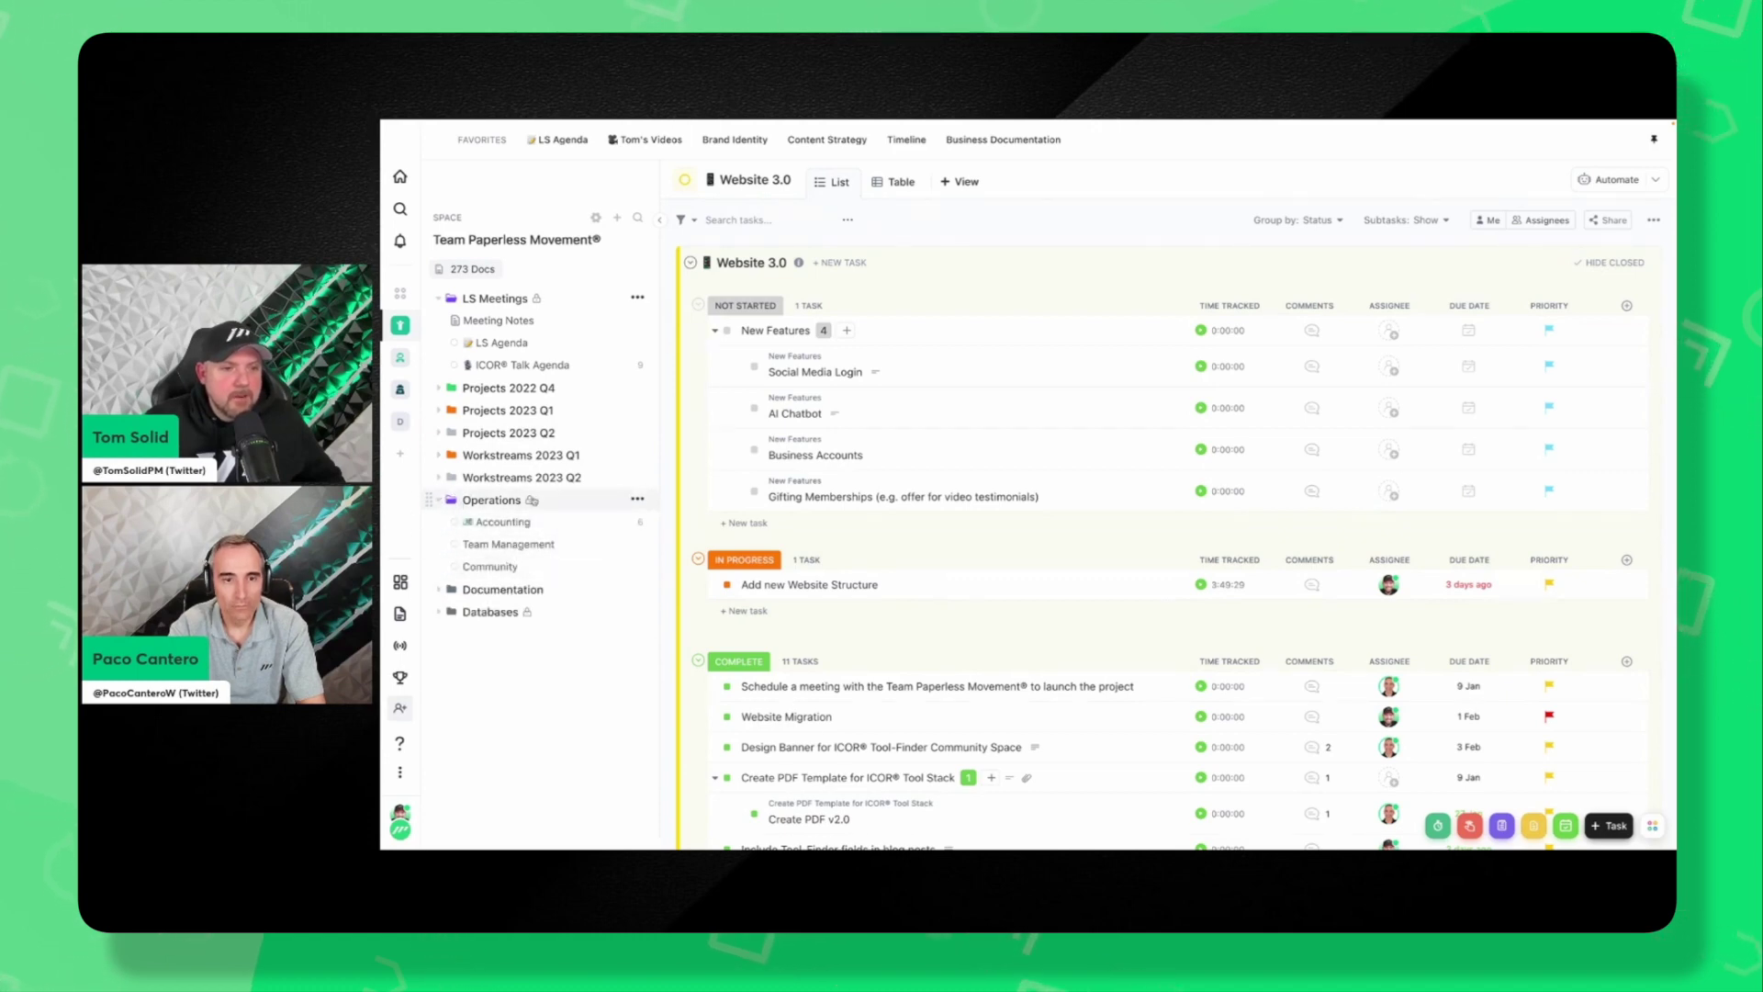
pyautogui.click(449, 499)
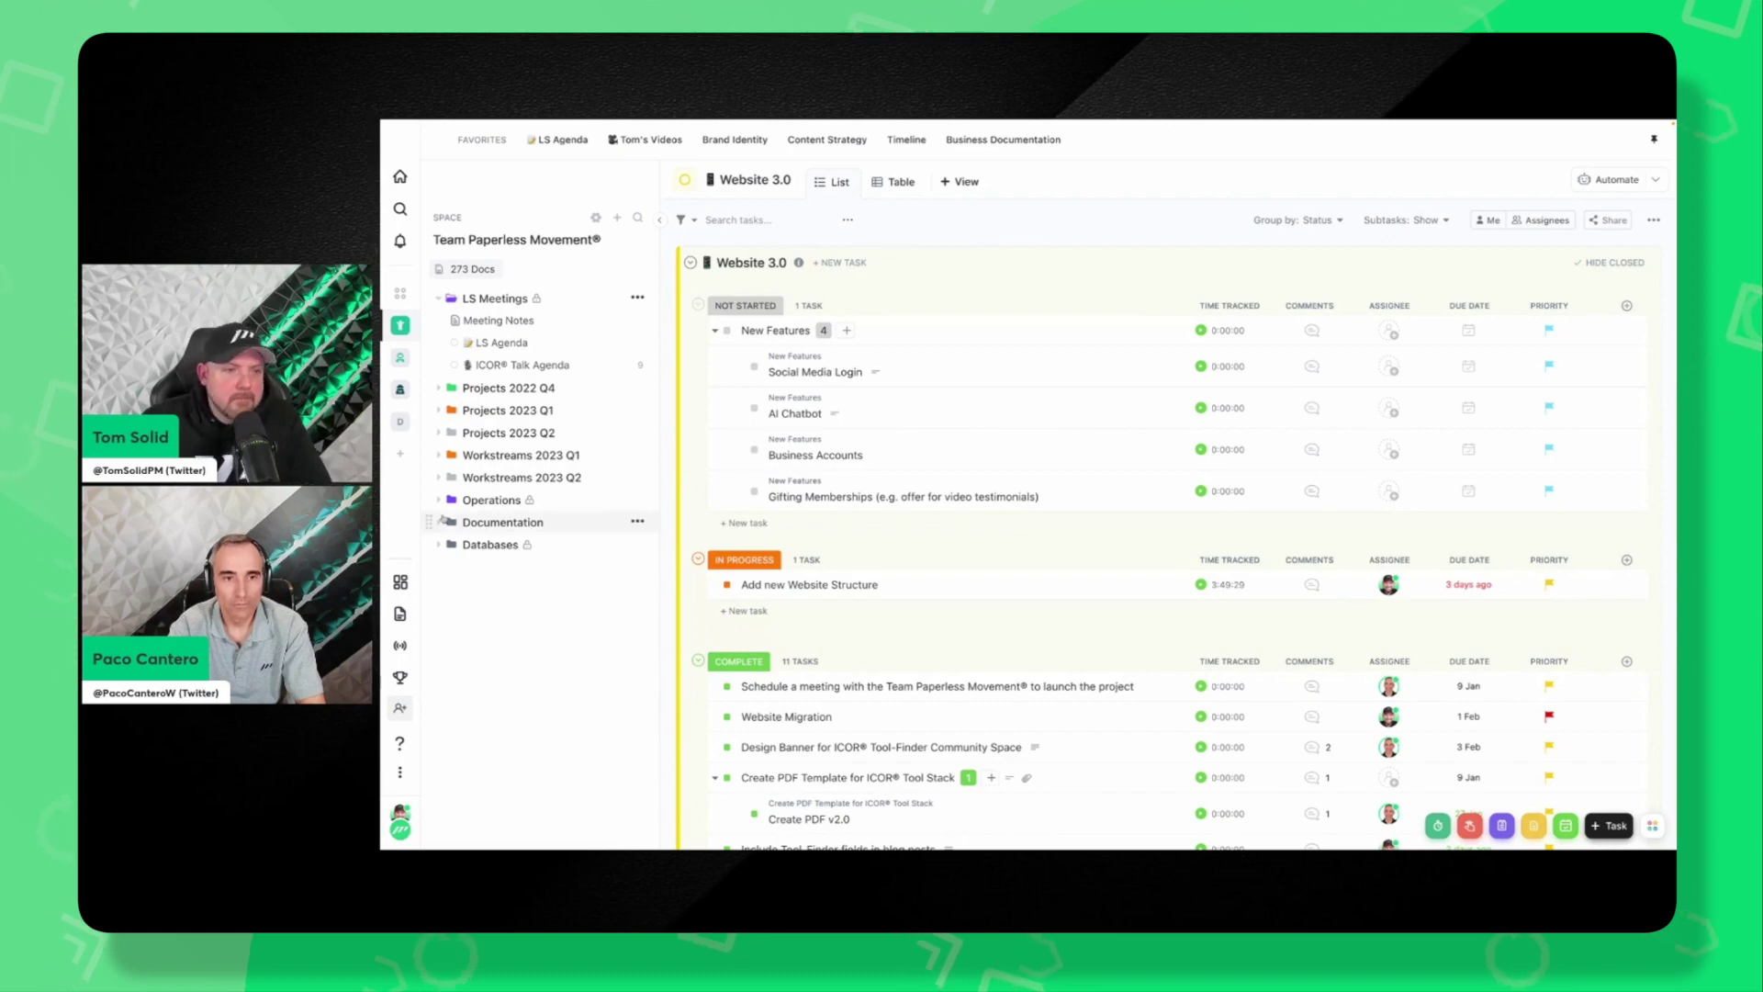
pyautogui.click(503, 521)
pyautogui.click(587, 655)
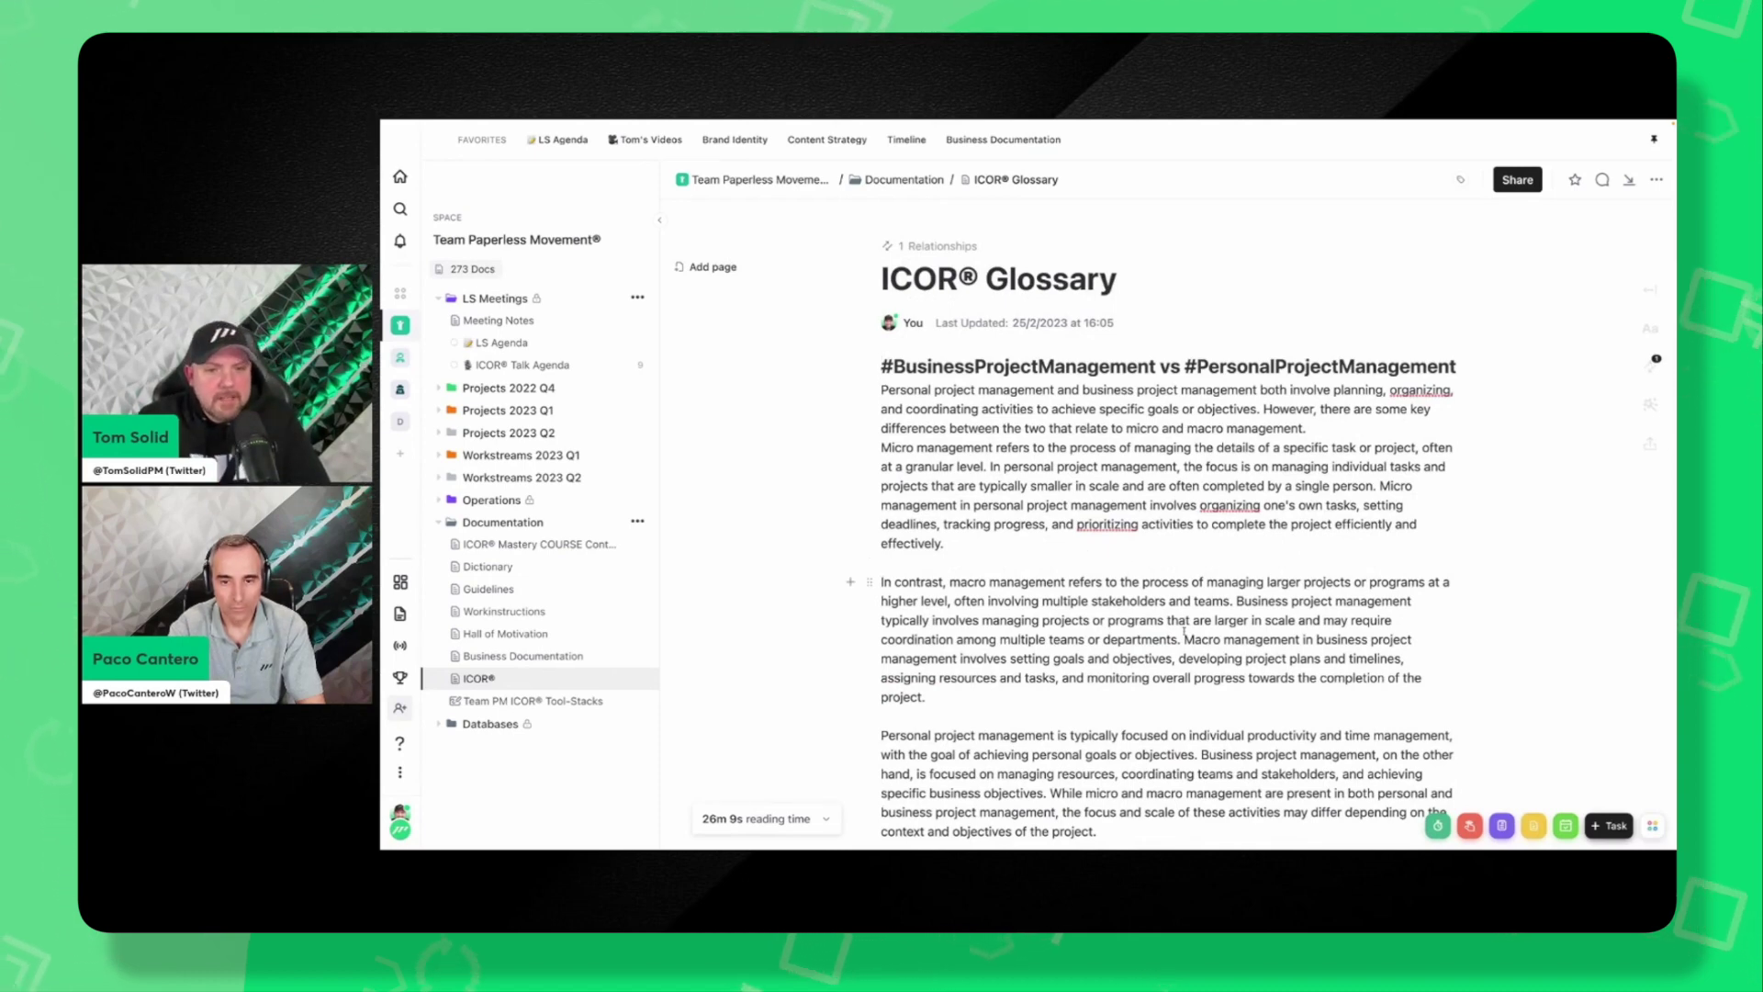
pyautogui.scroll(-3, 1236, 751)
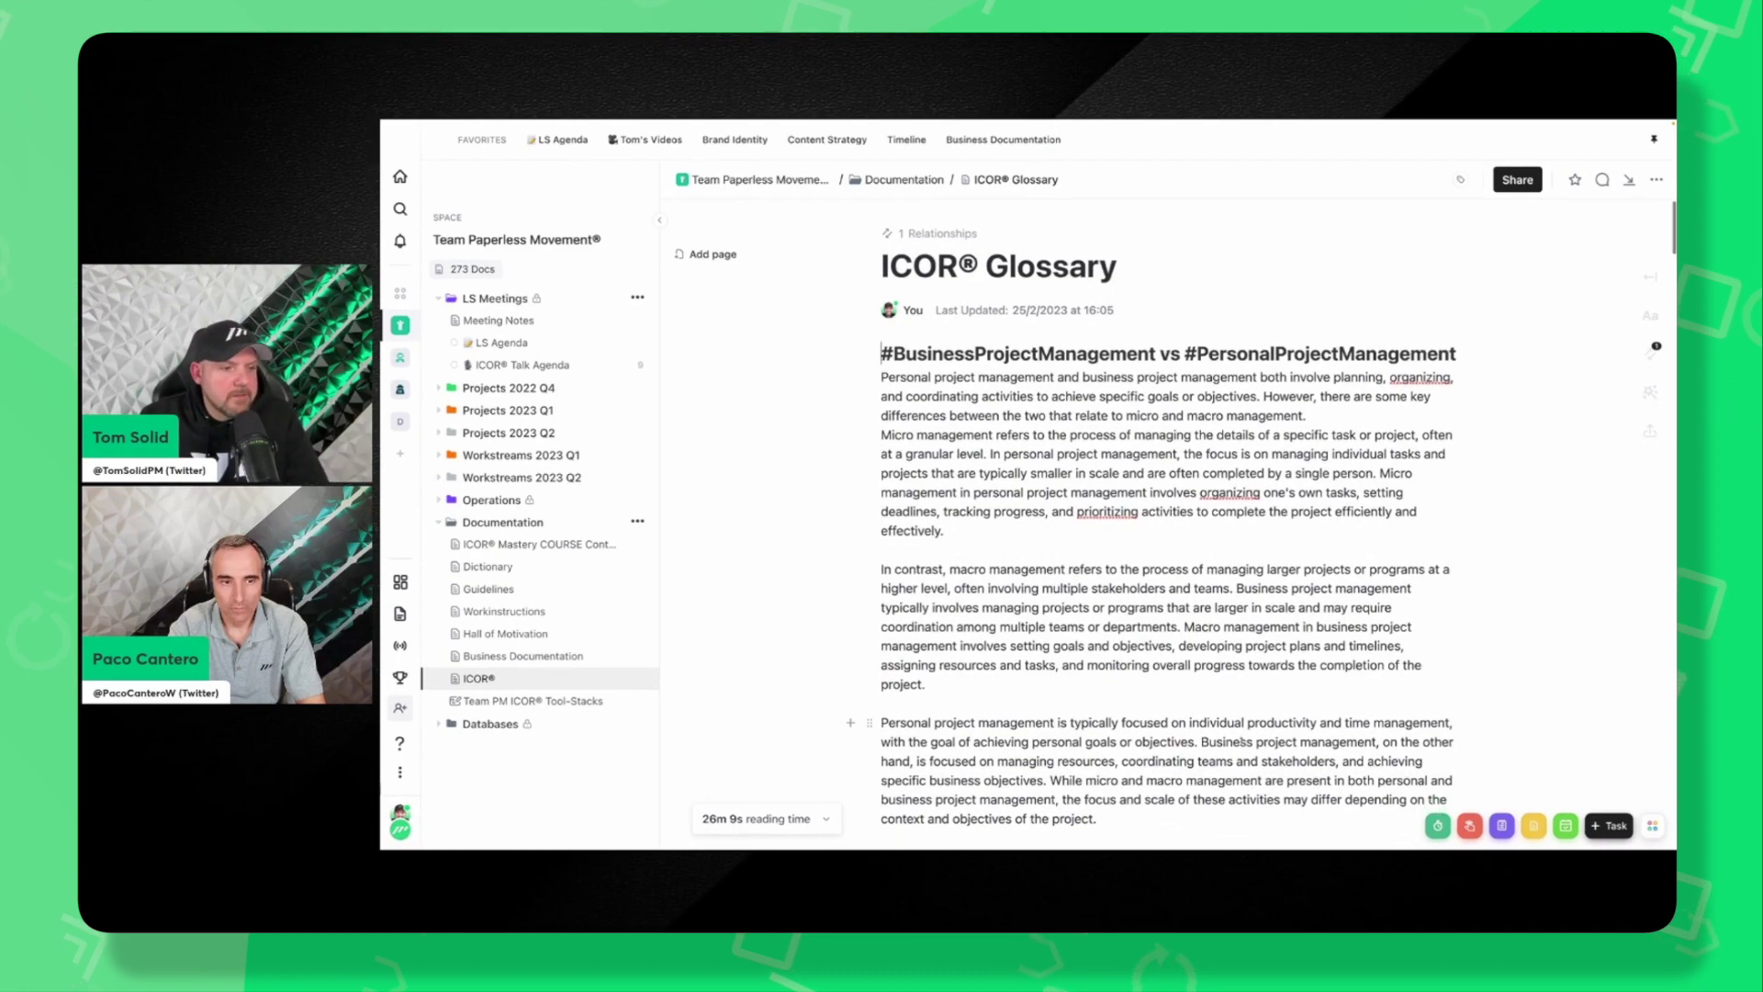
pyautogui.scroll(3, 1241, 741)
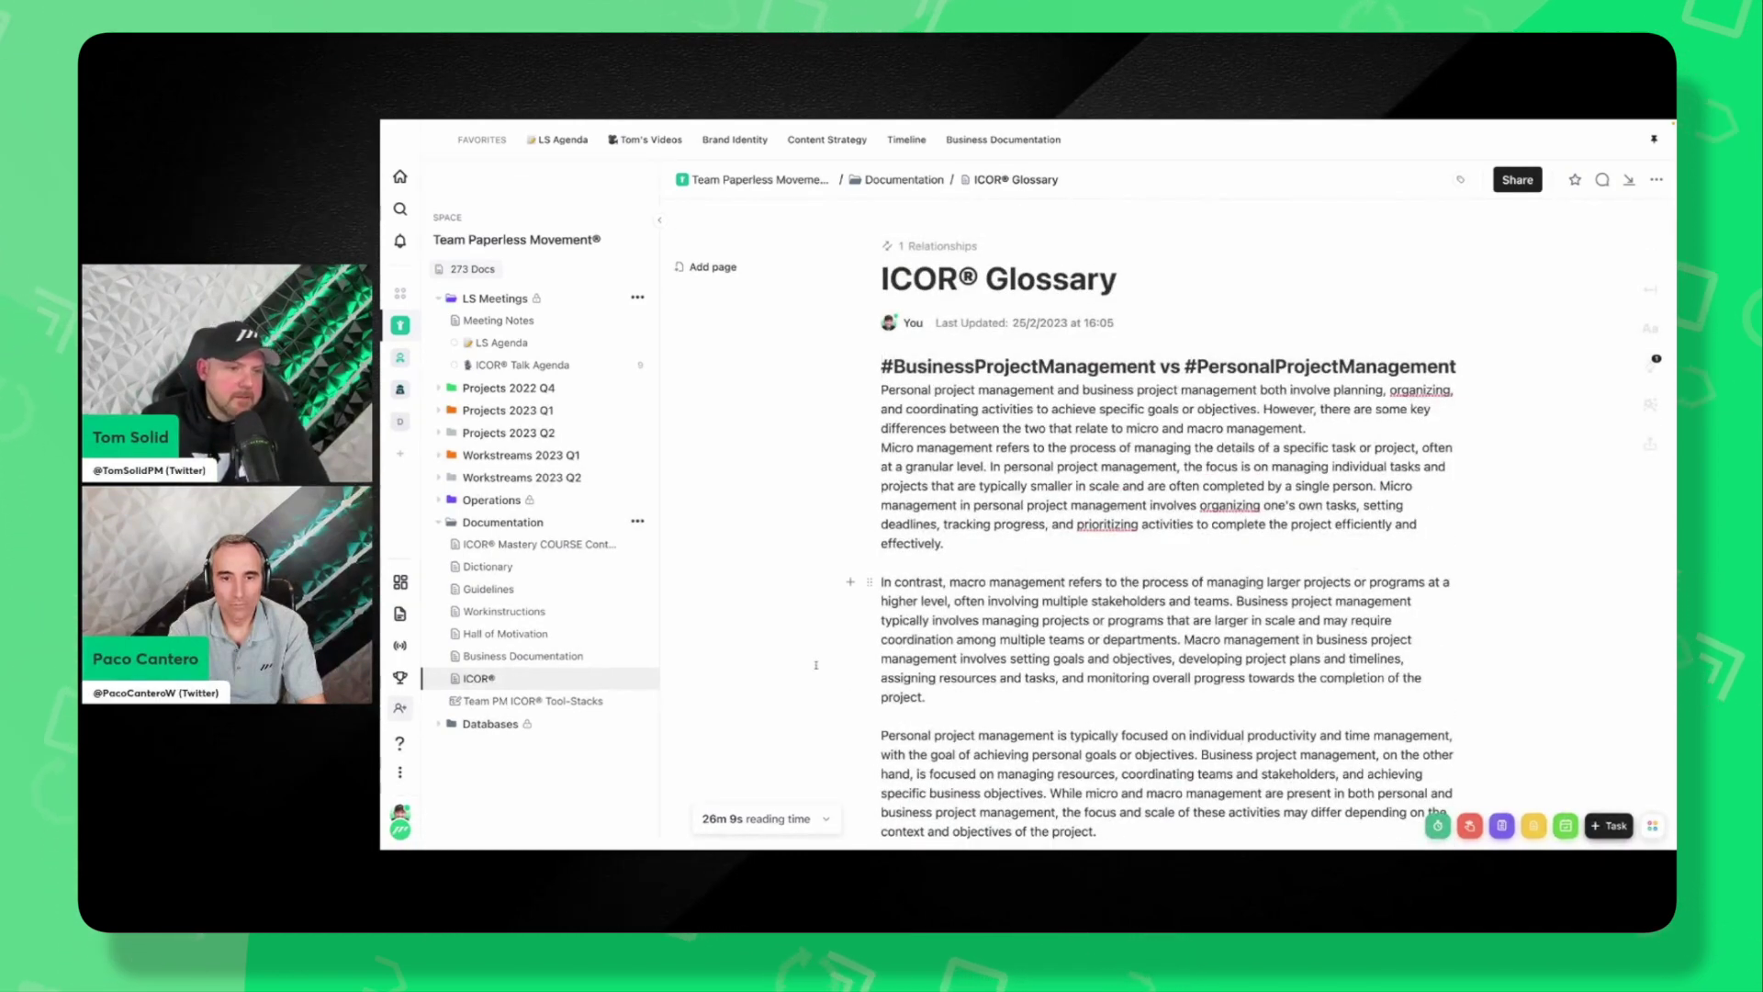
pyautogui.click(528, 701)
# Open the Productivity Tools database from the Databases folder and scroll across its table.
pyautogui.click(551, 481)
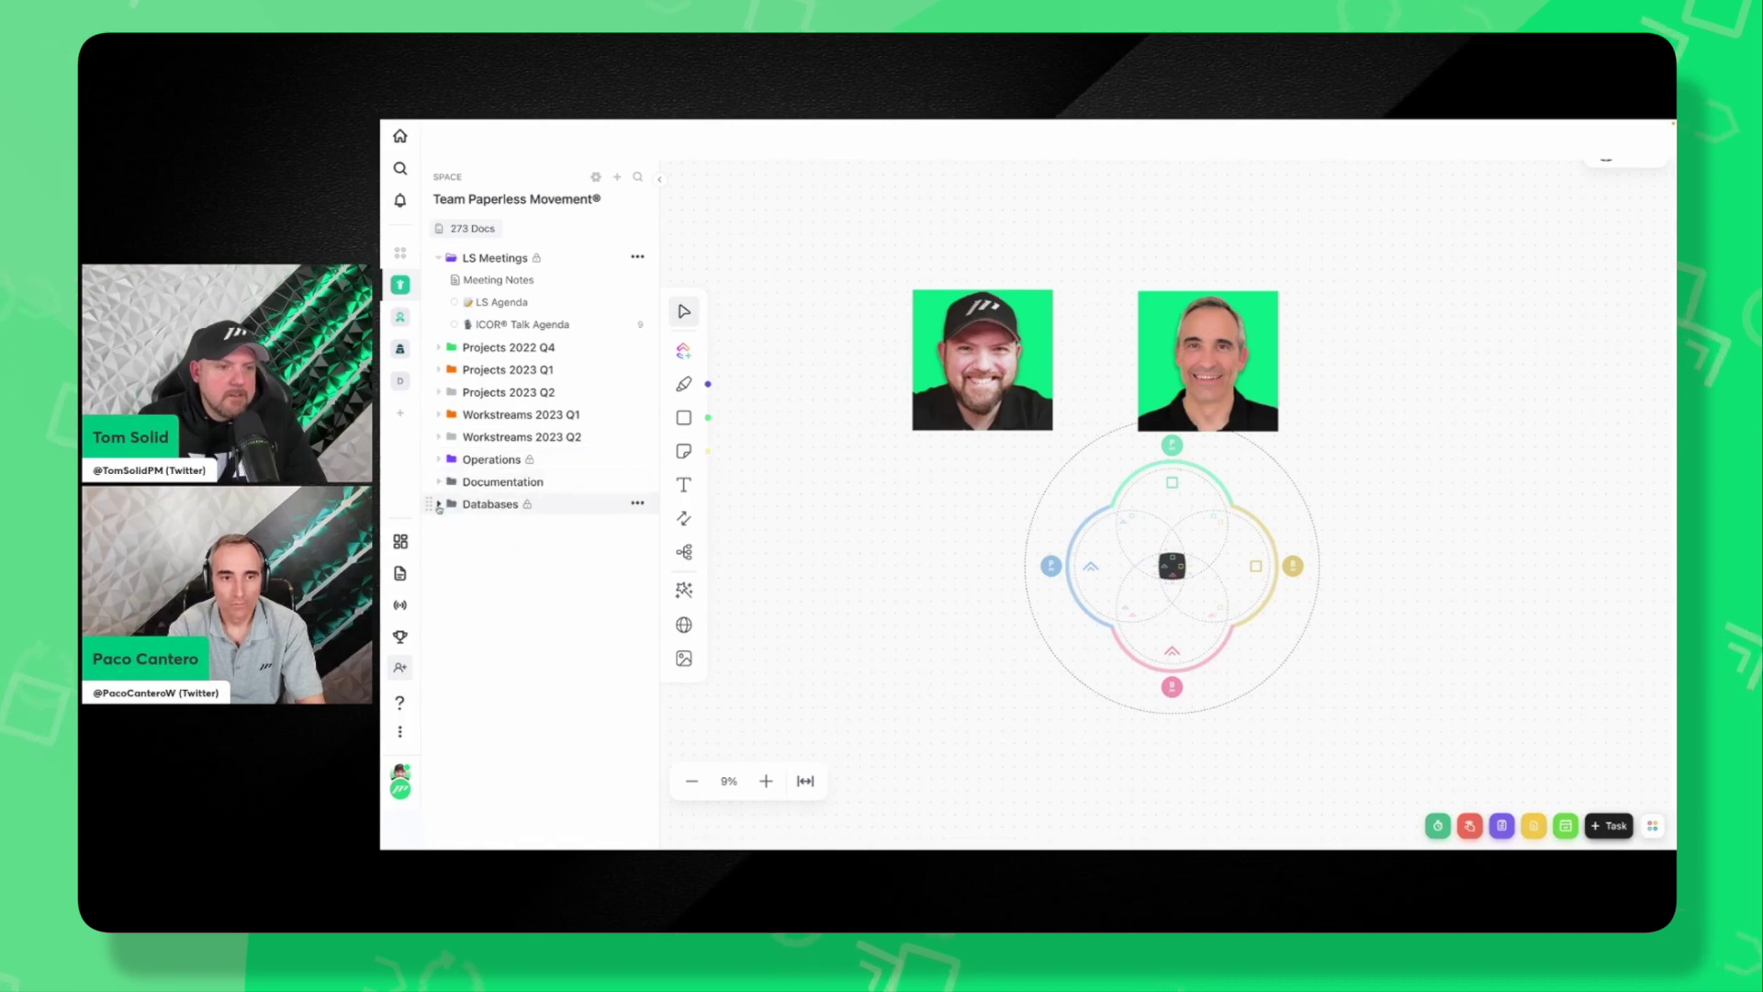
pyautogui.click(551, 503)
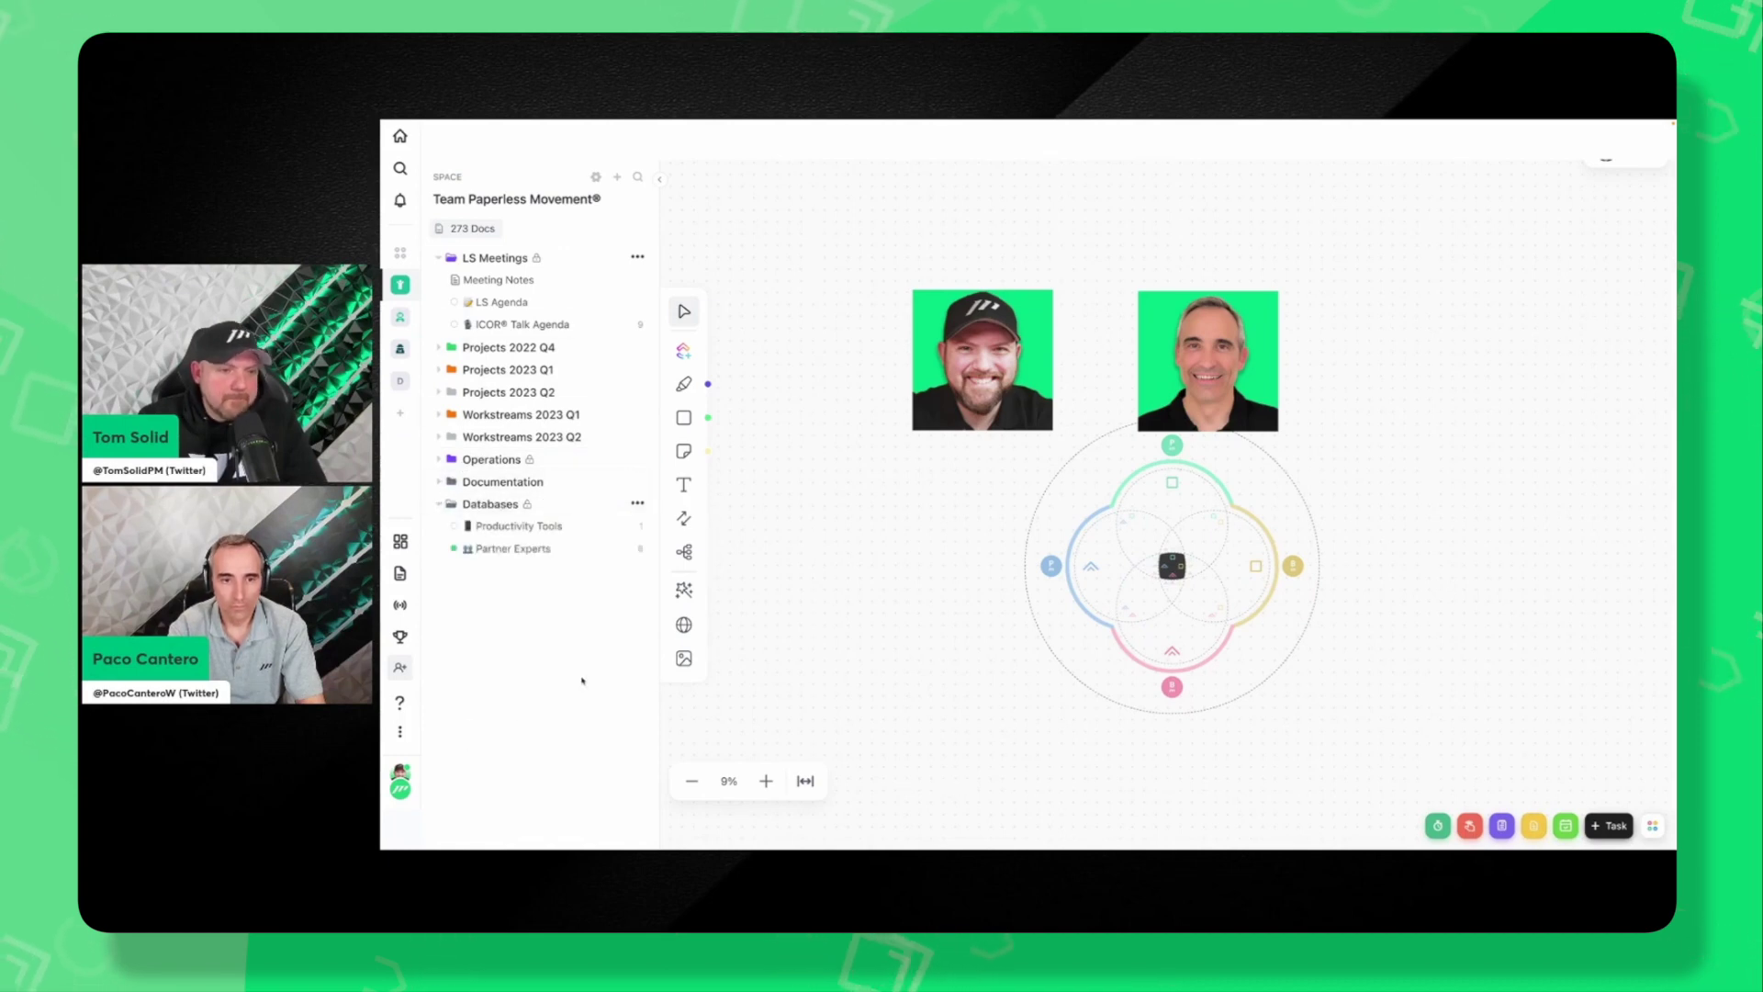
pyautogui.click(519, 526)
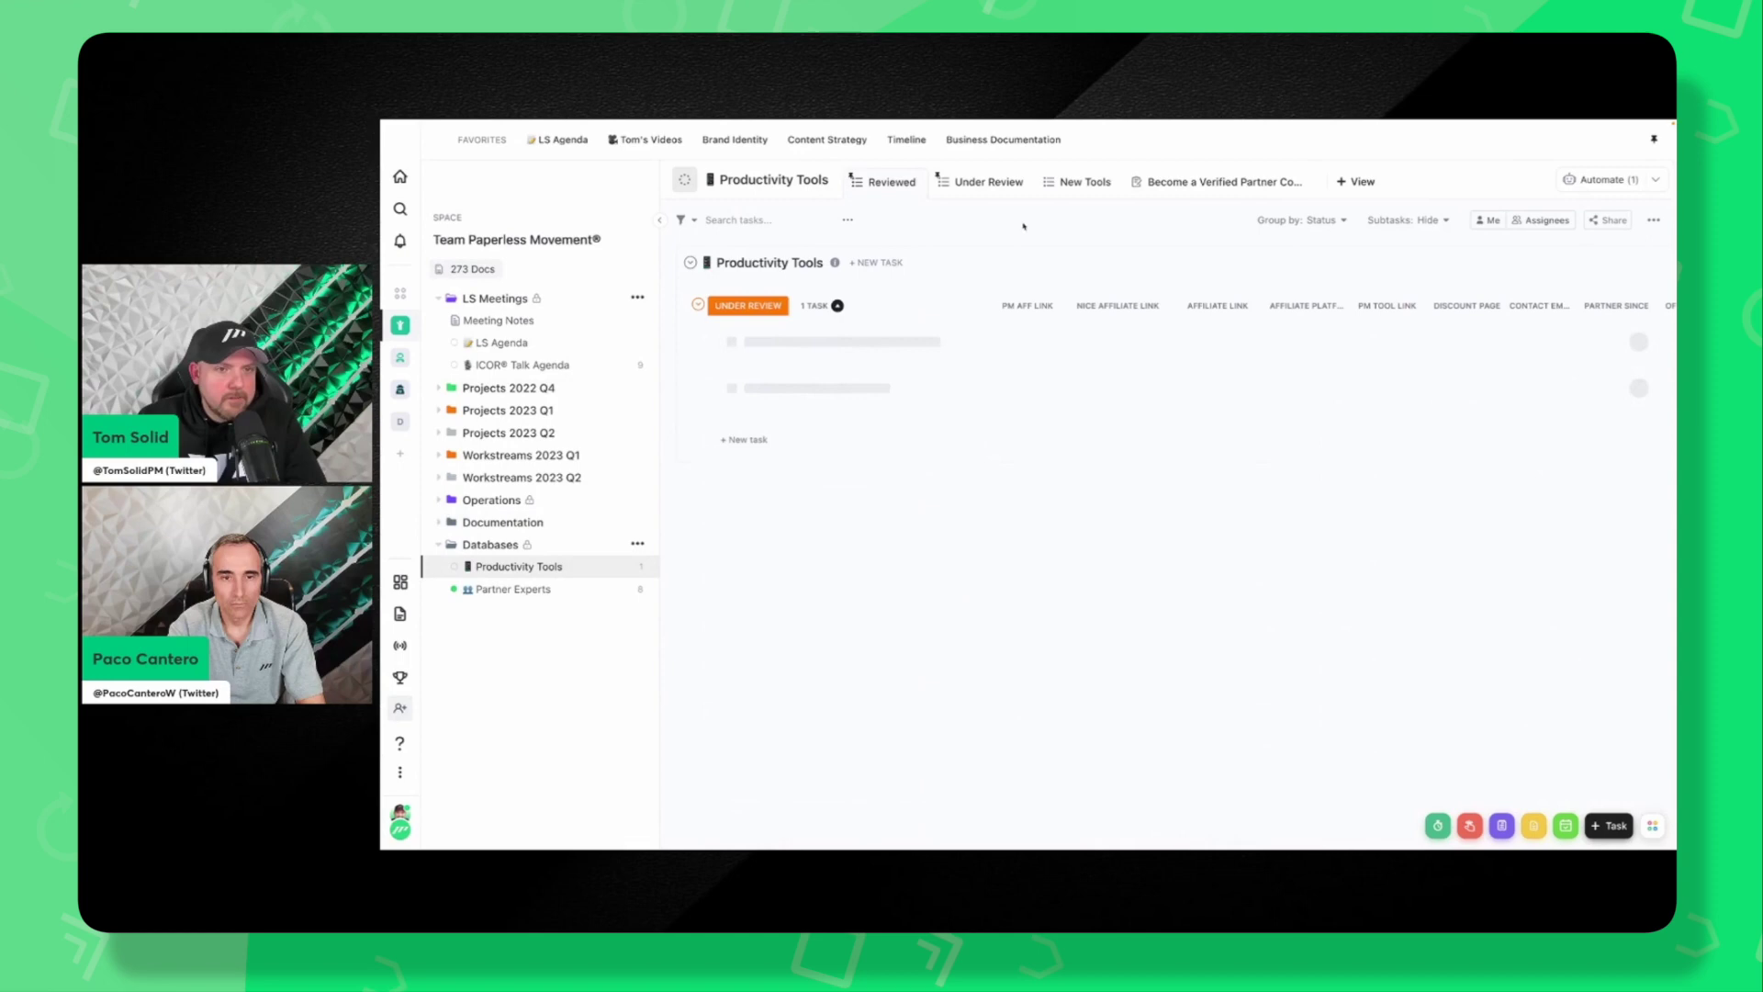
pyautogui.scroll(-6, 1010, 742)
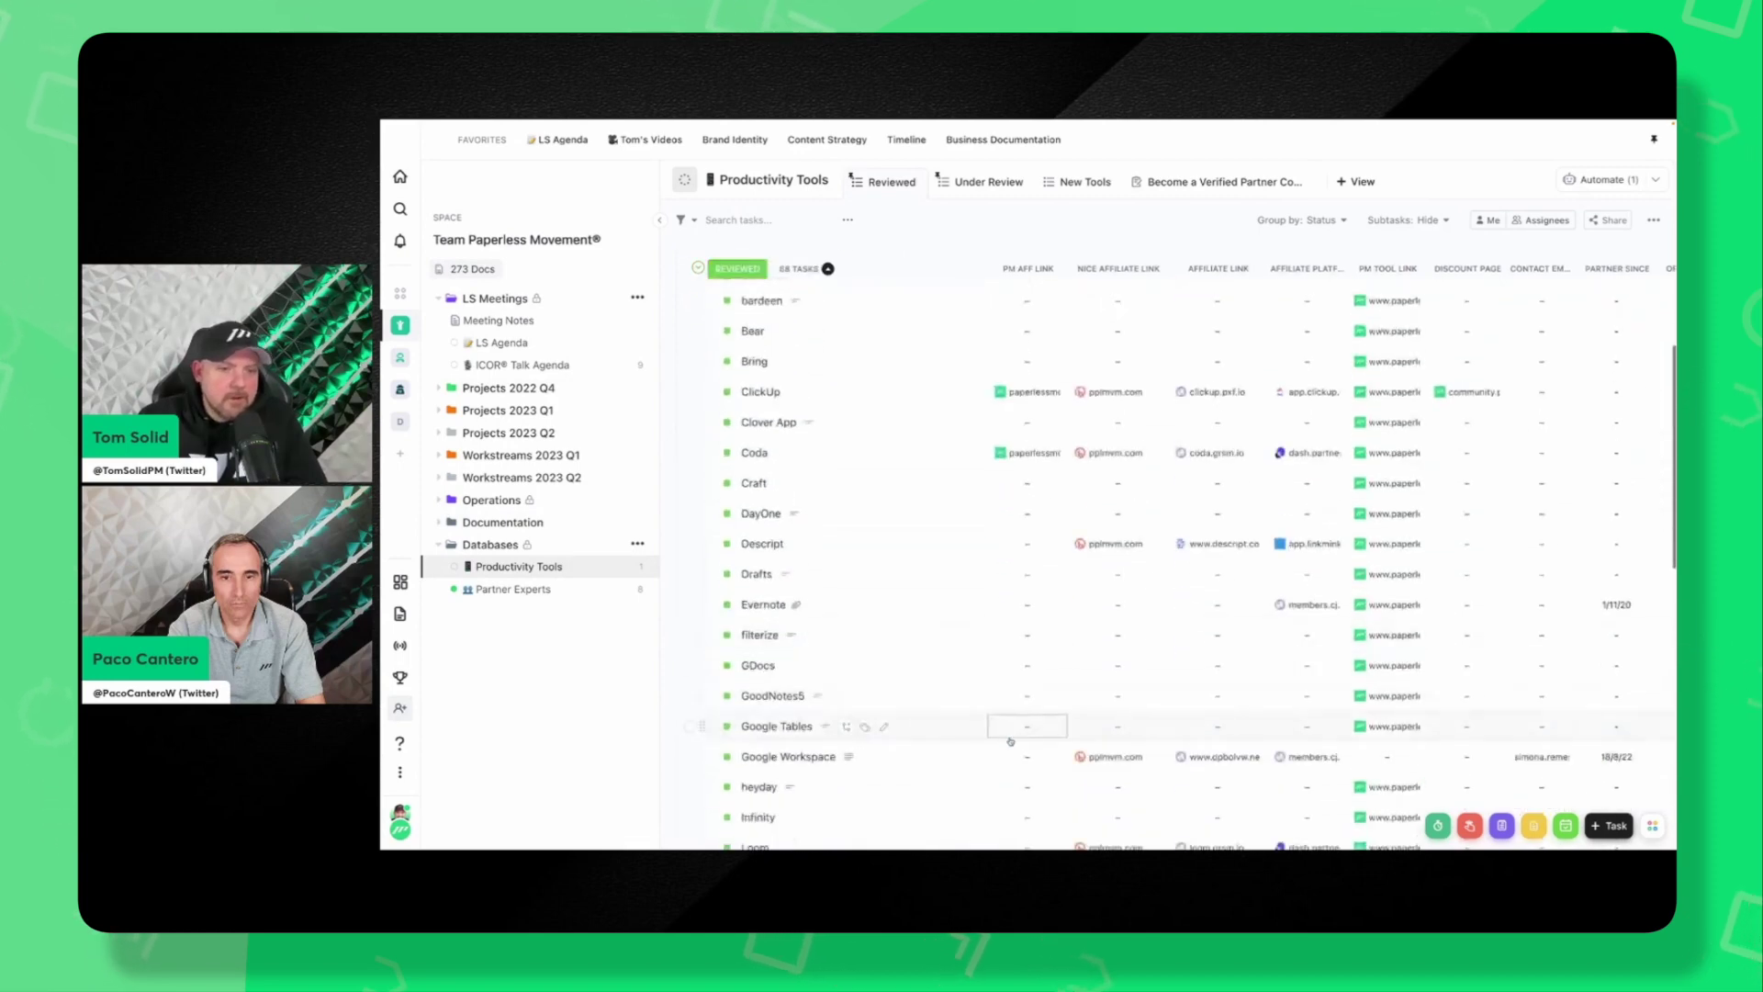
pyautogui.scroll(6, 1010, 742)
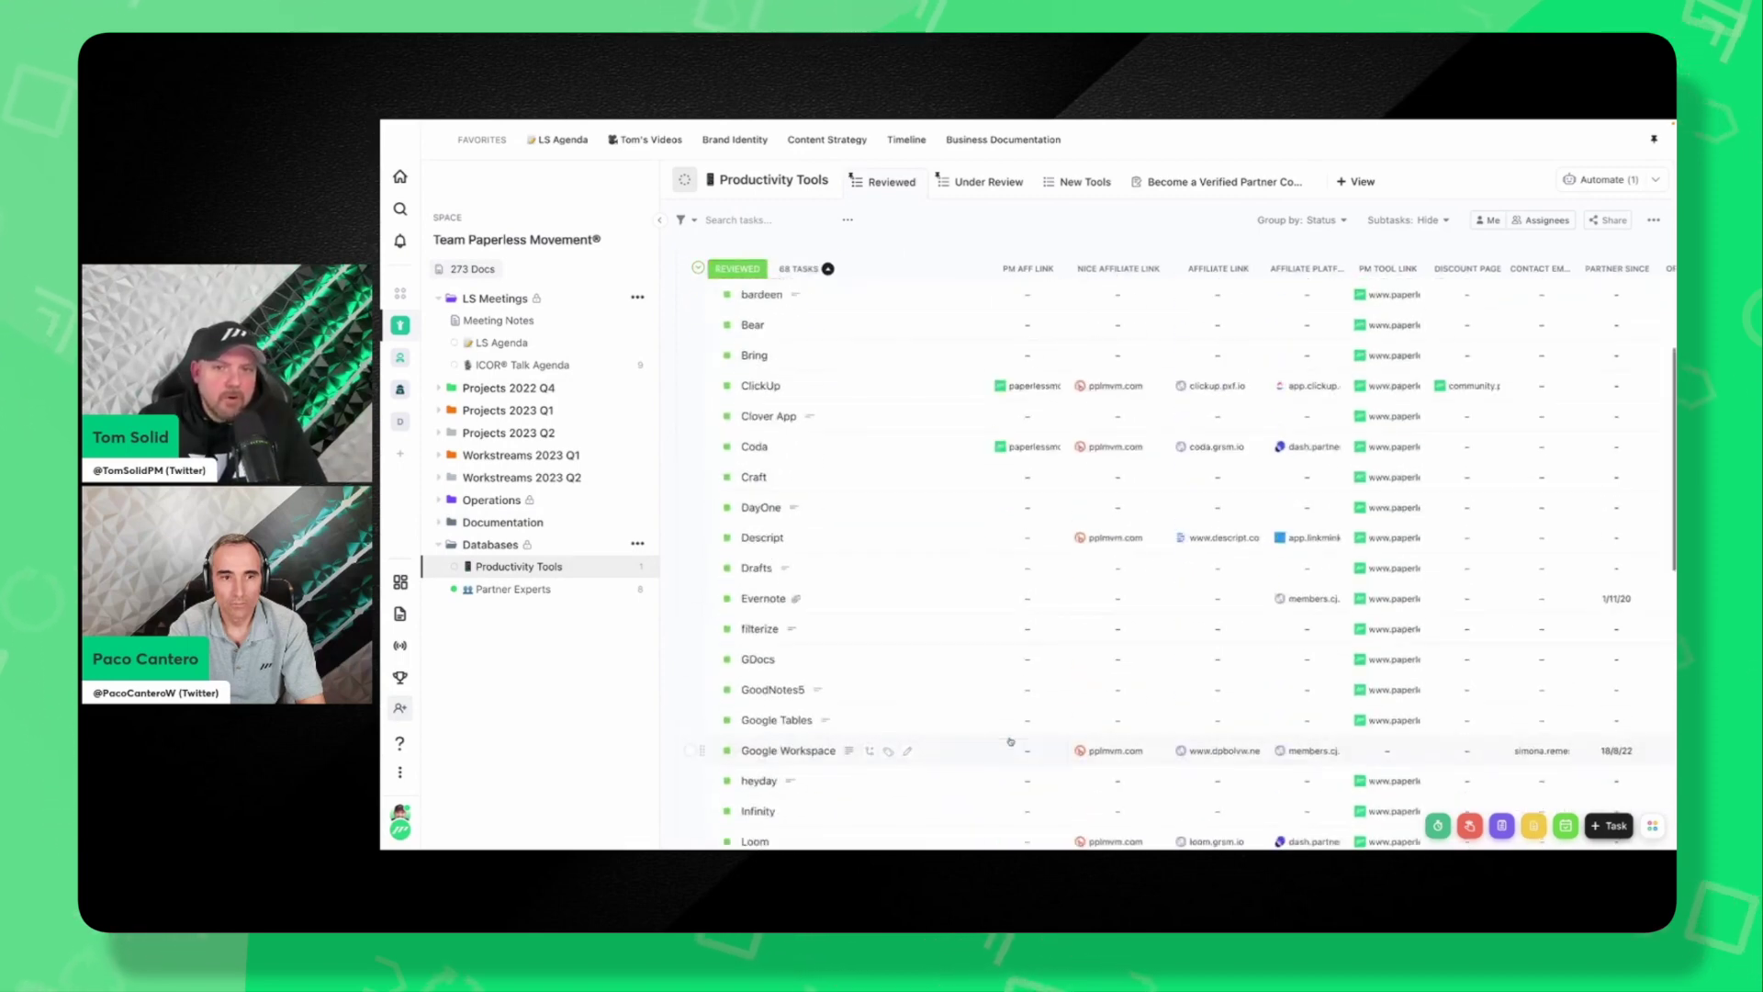
pyautogui.scroll(-2, 1010, 741)
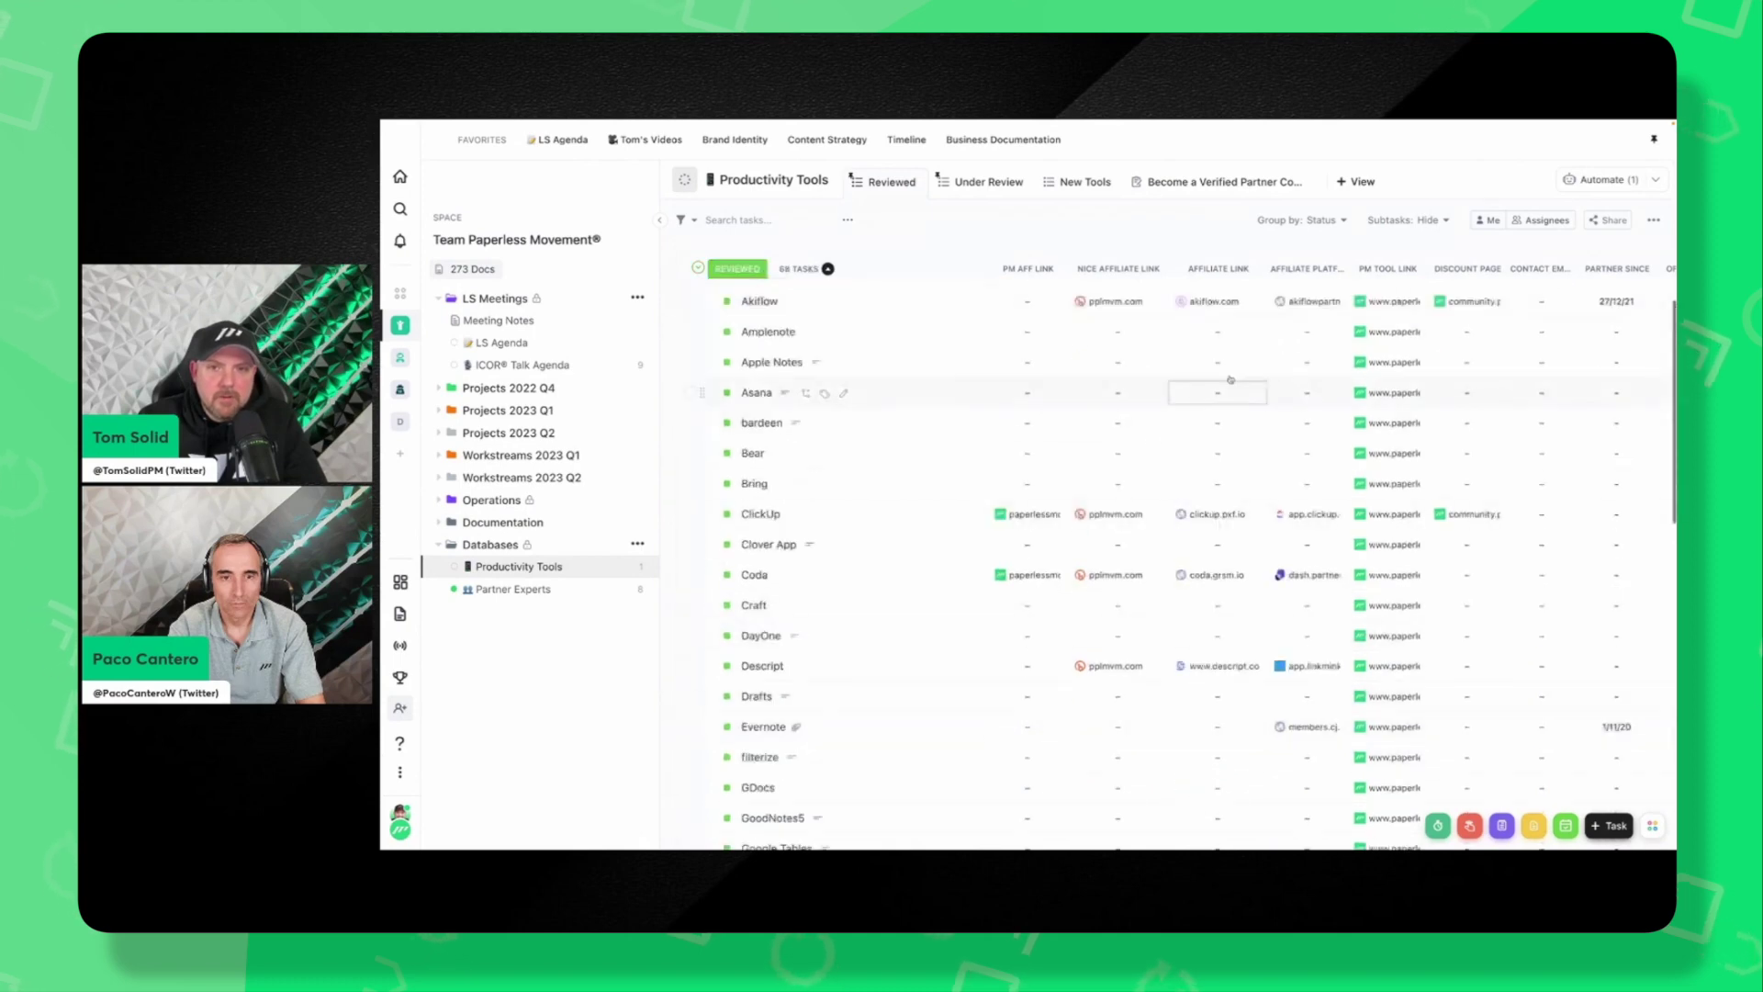
pyautogui.scroll(-3, 1187, 647)
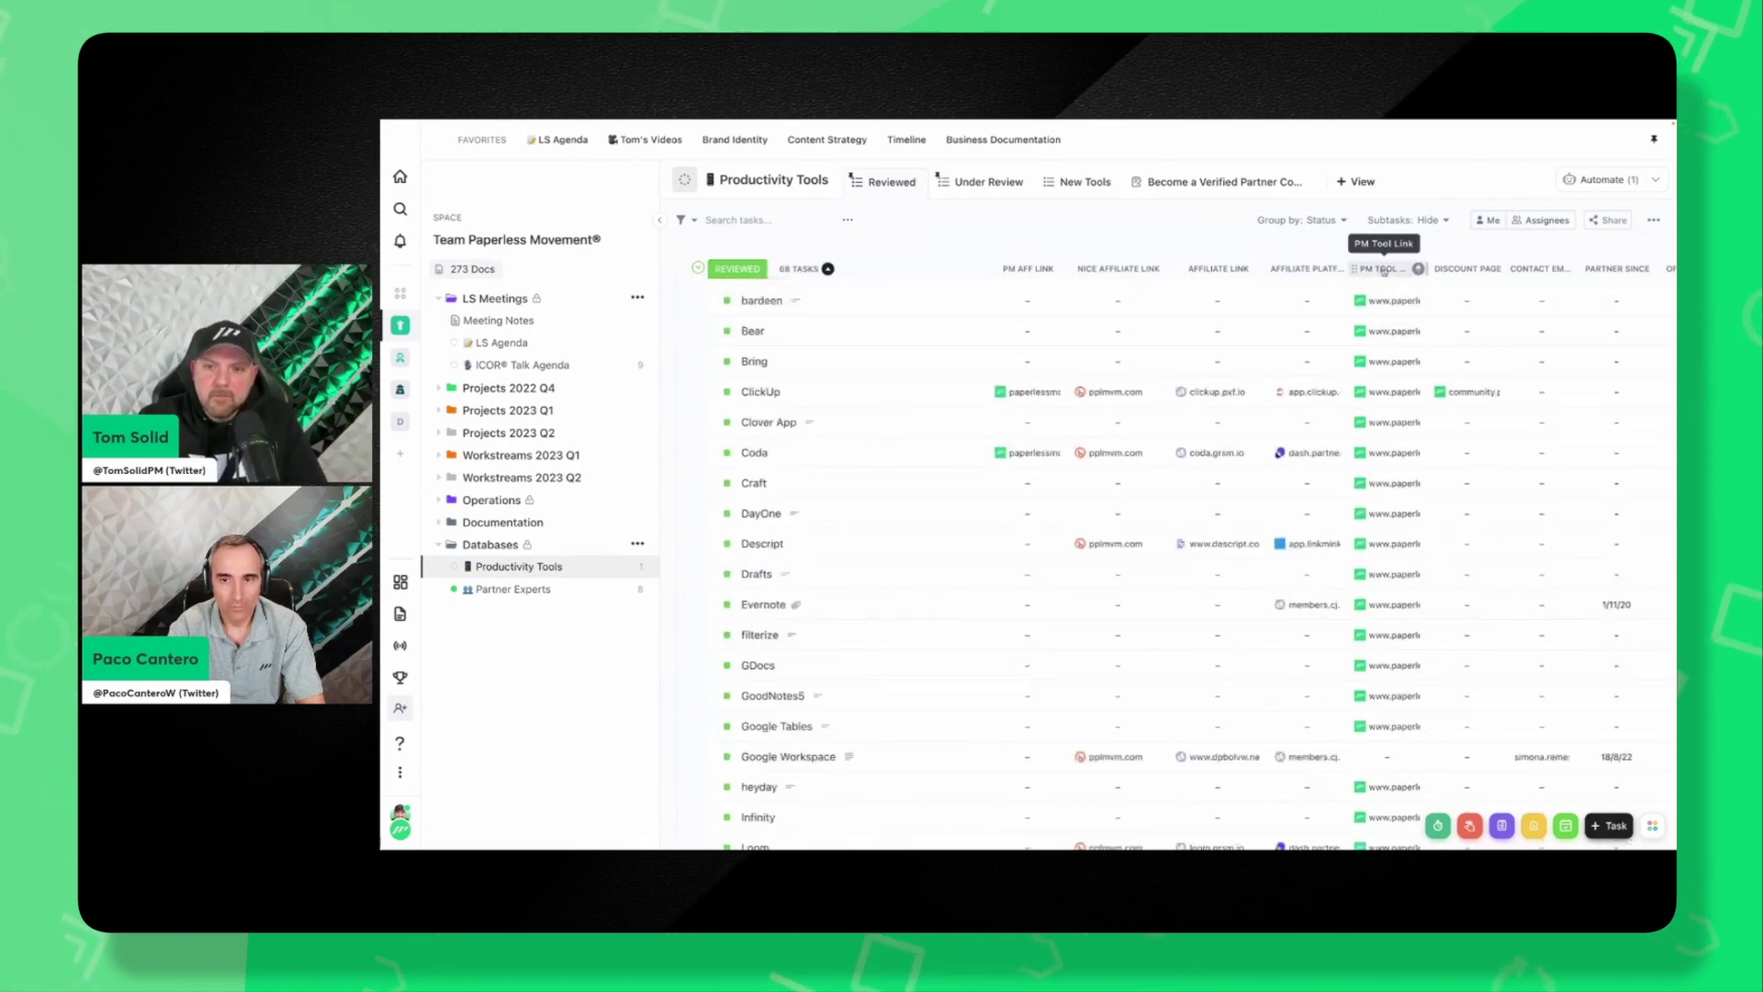
pyautogui.hscroll(3, 1521, 533)
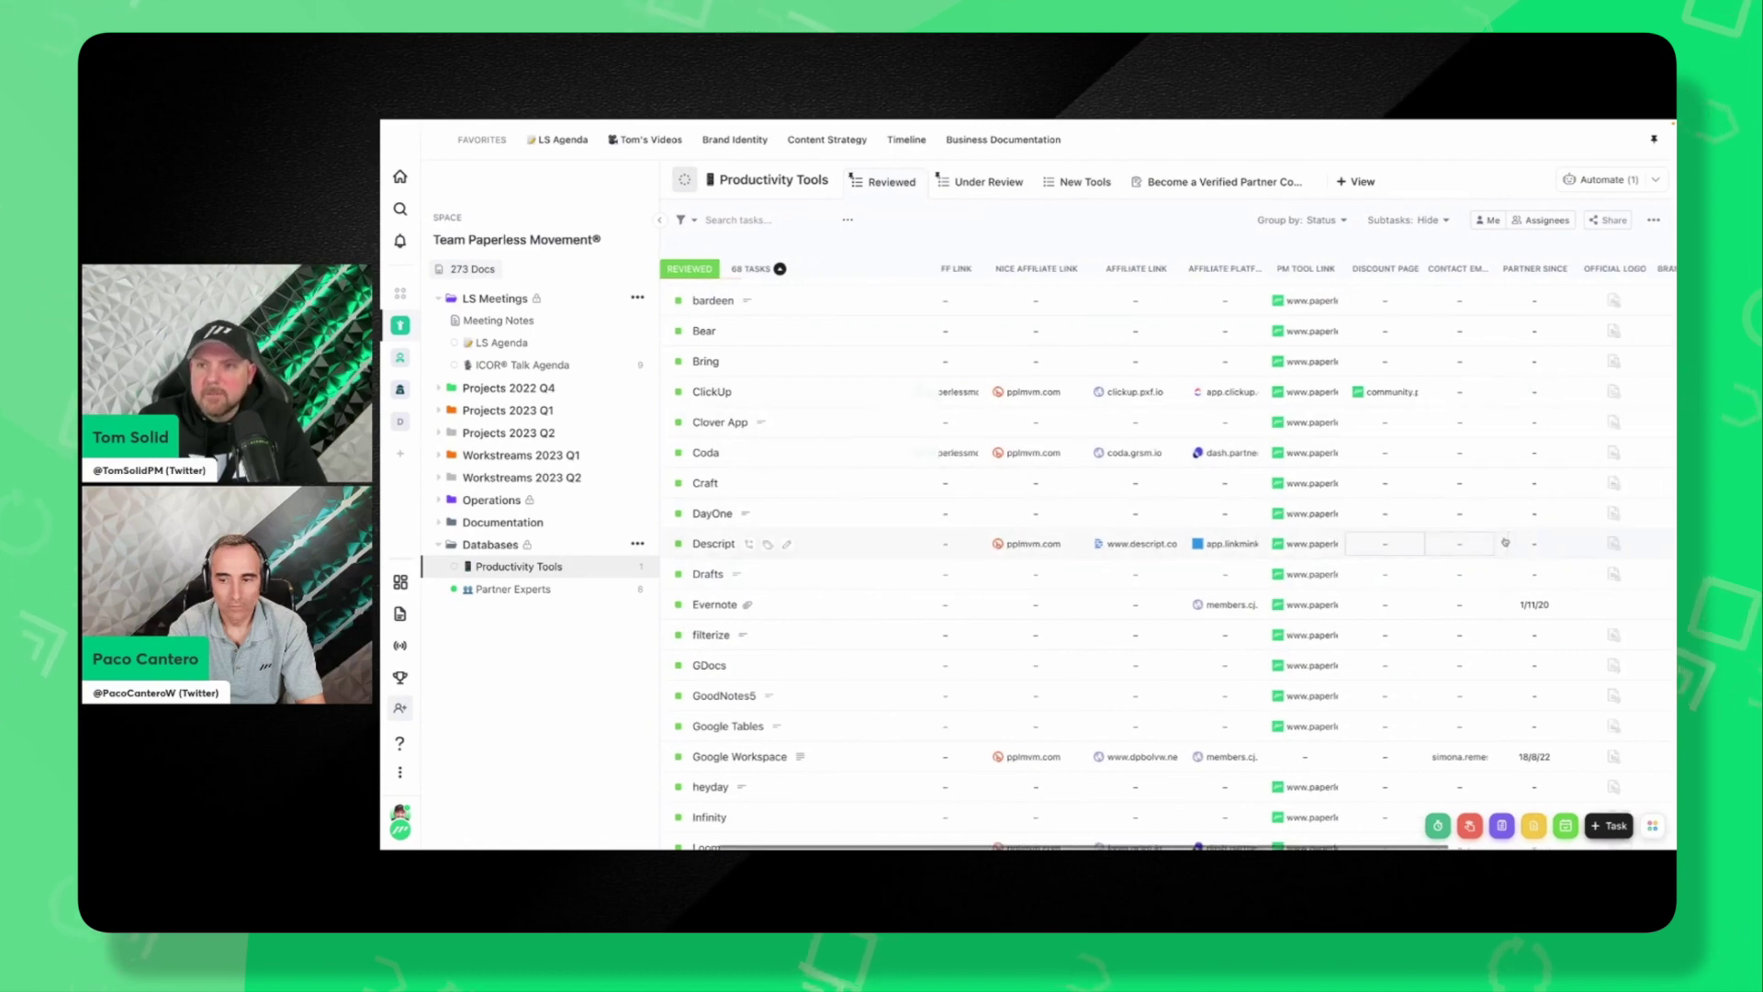
pyautogui.hscroll(2, 1371, 612)
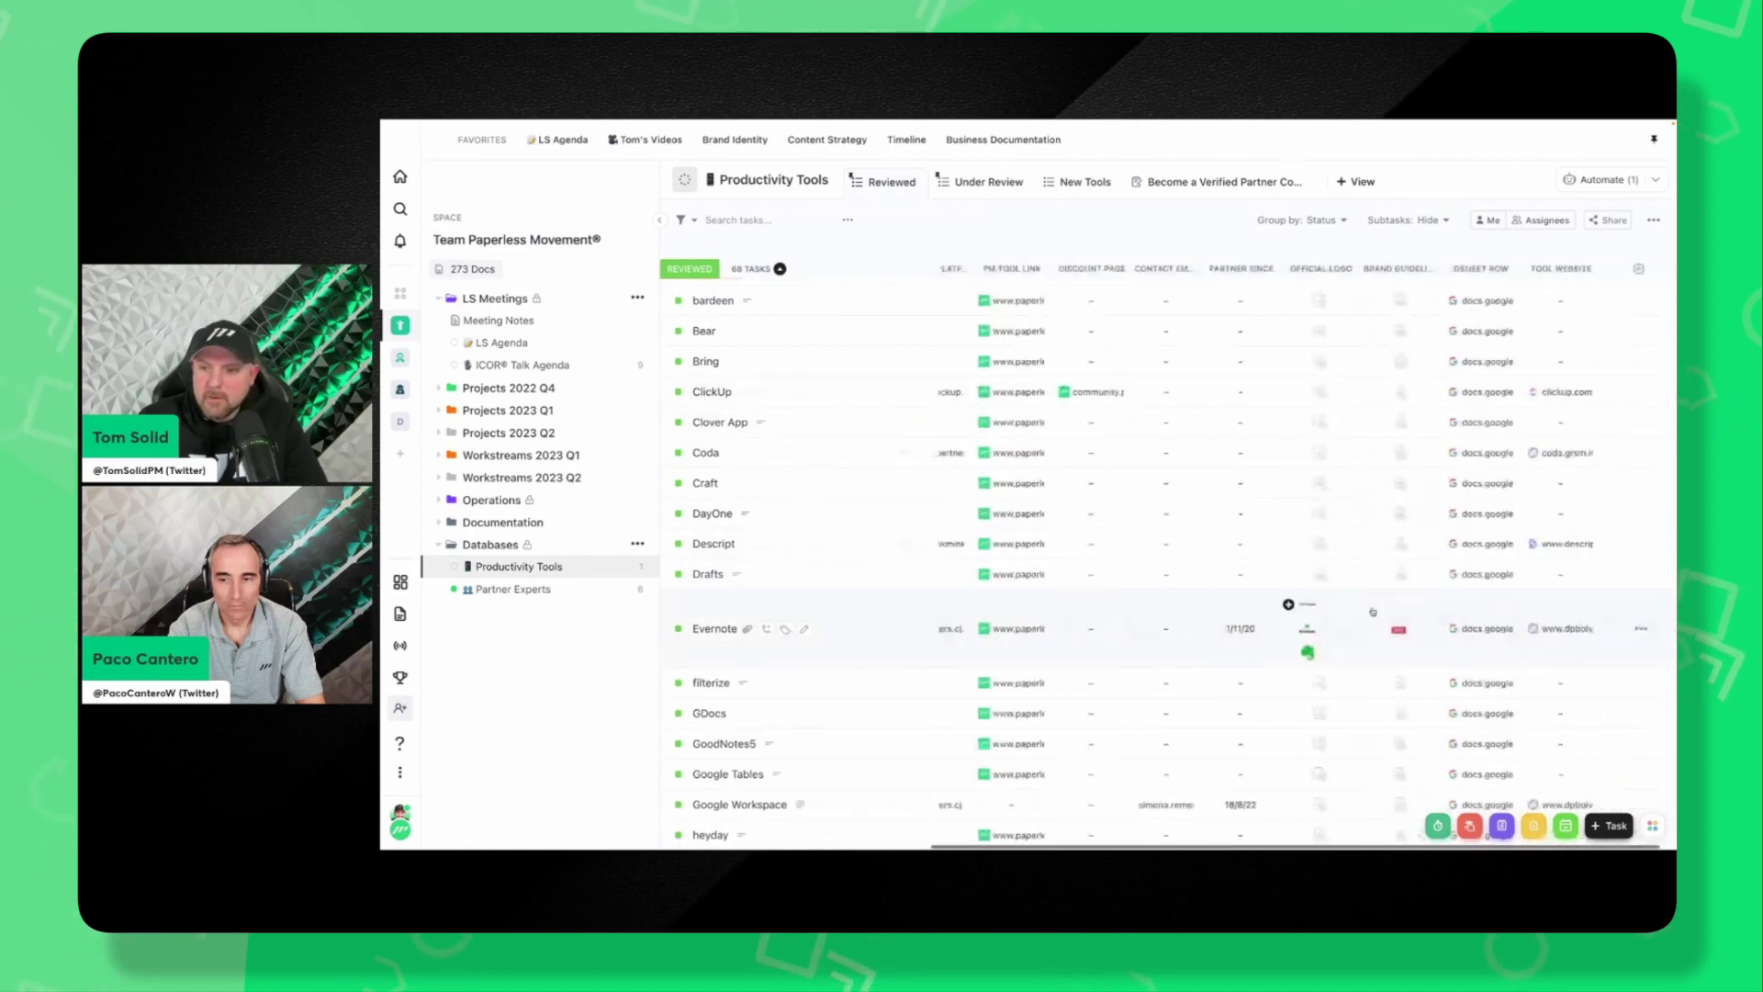
pyautogui.scroll(1, 1275, 667)
pyautogui.scroll(3, 1275, 666)
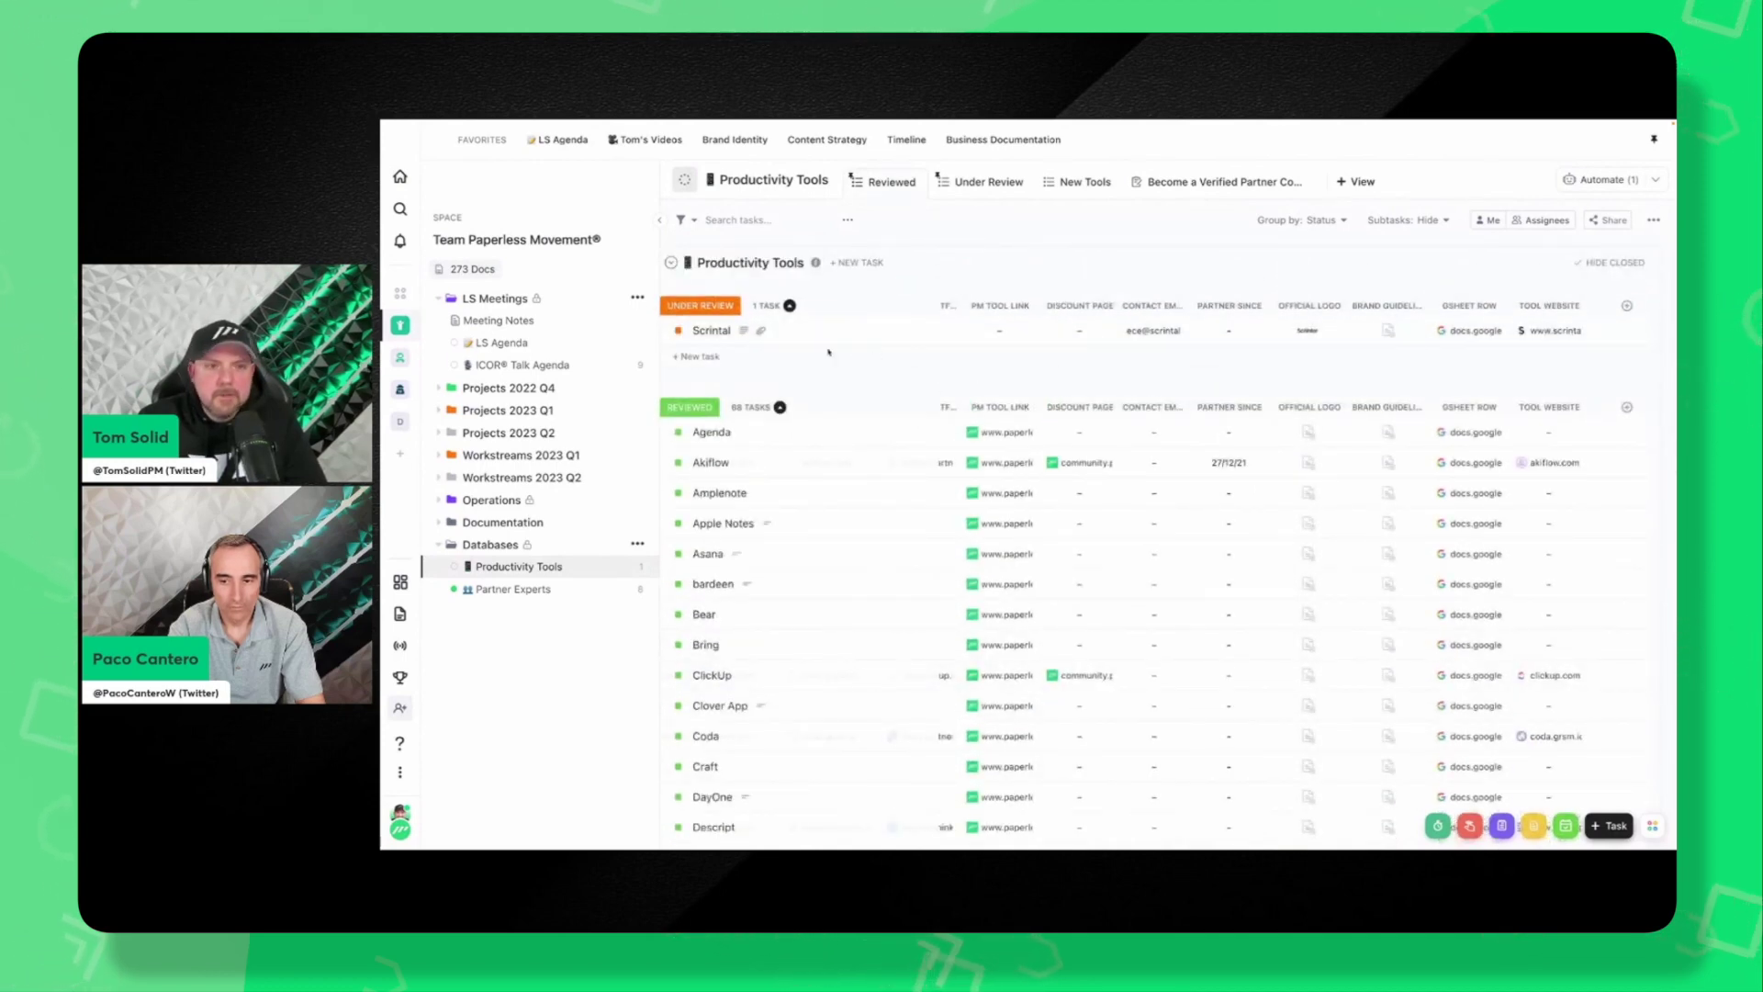
# Open the Scrintal task and read its full application description.
pyautogui.click(709, 330)
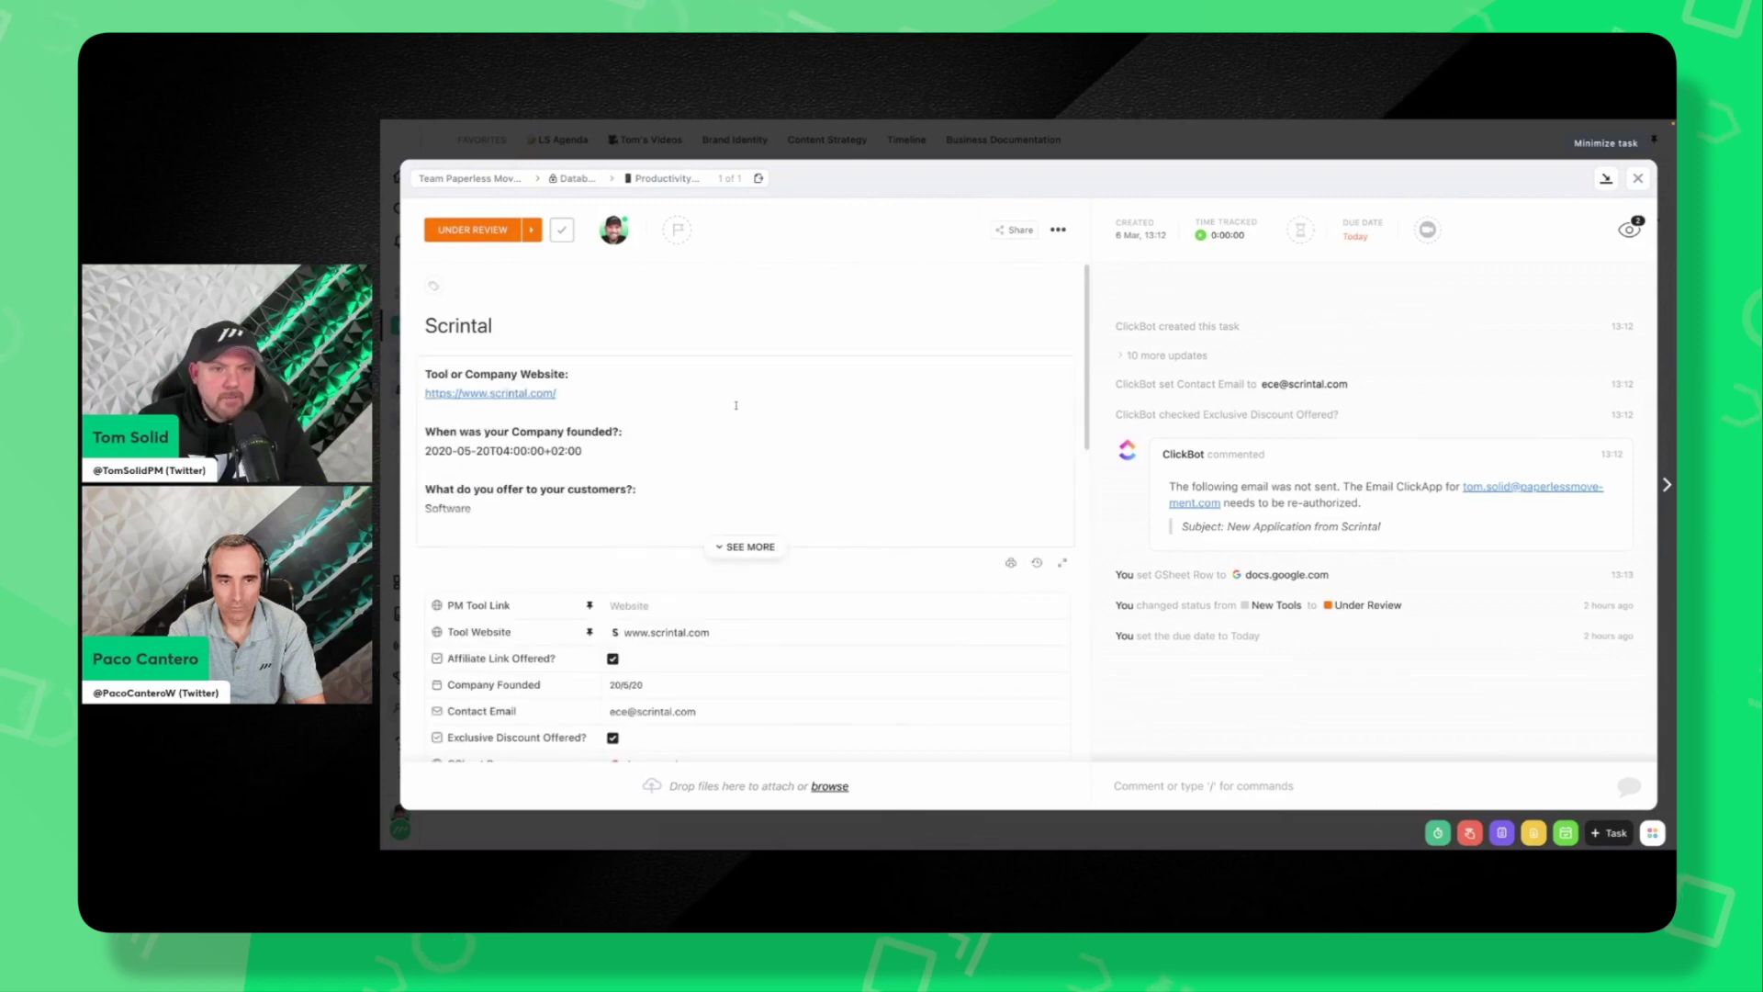
pyautogui.click(749, 549)
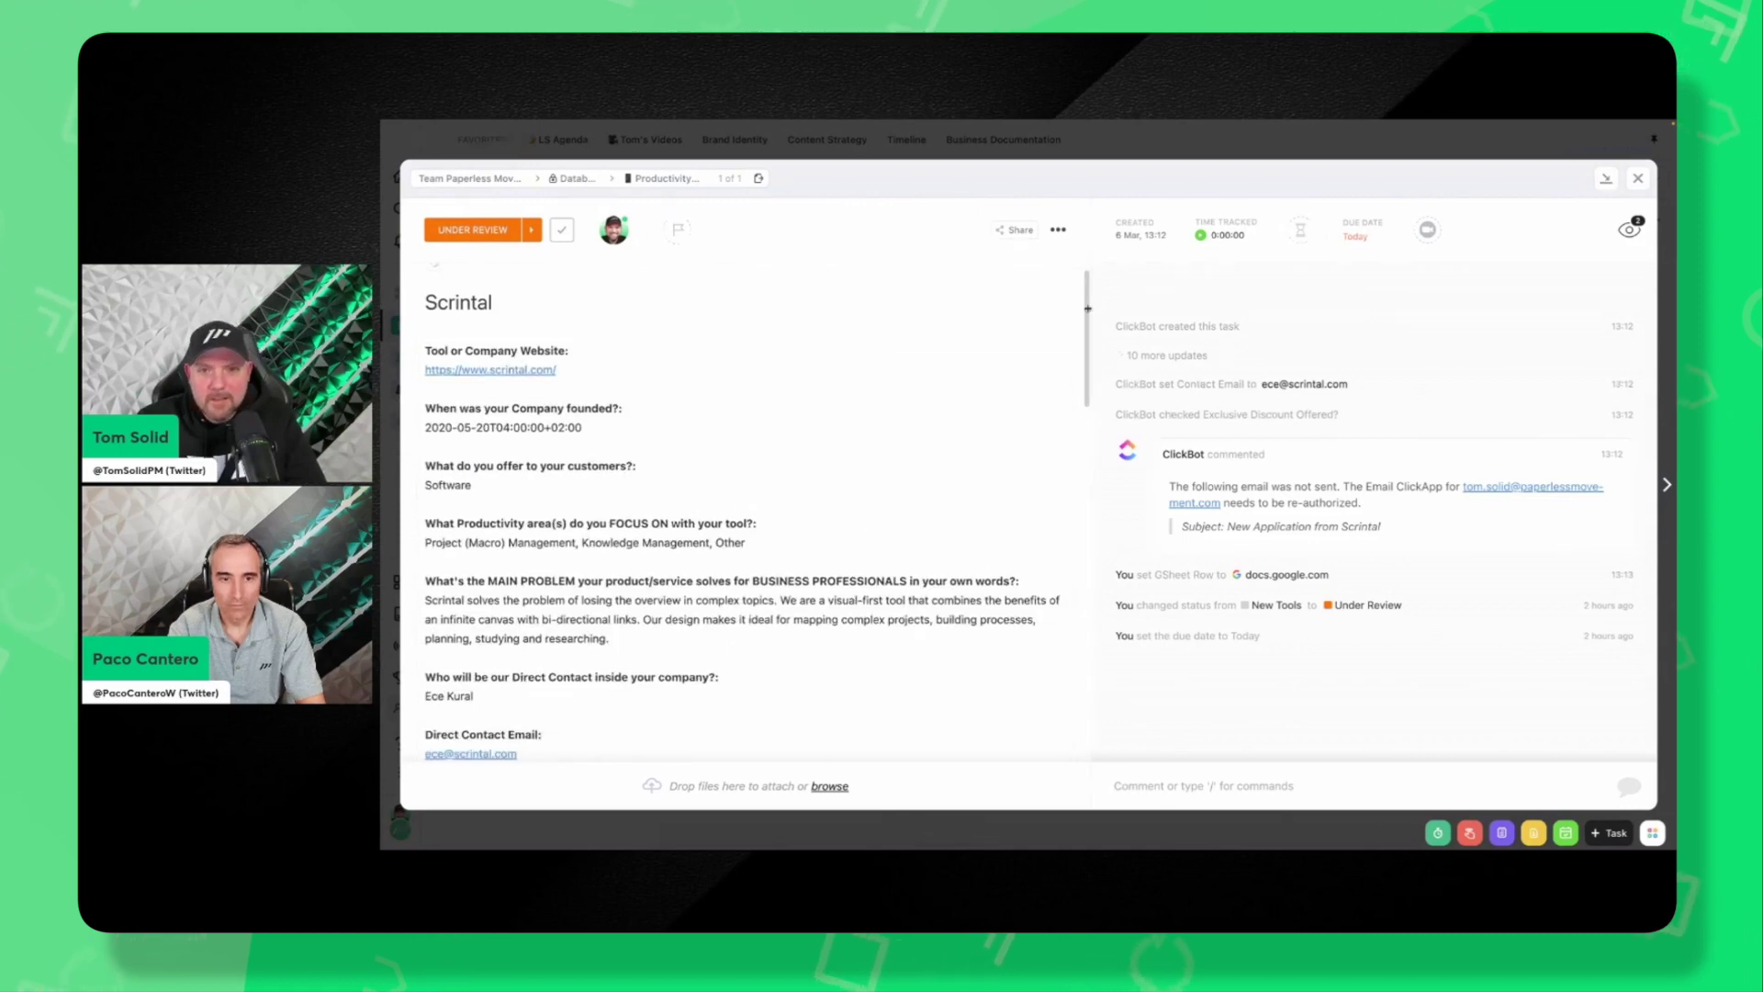
pyautogui.scroll(-2, 958, 572)
pyautogui.scroll(3, 958, 572)
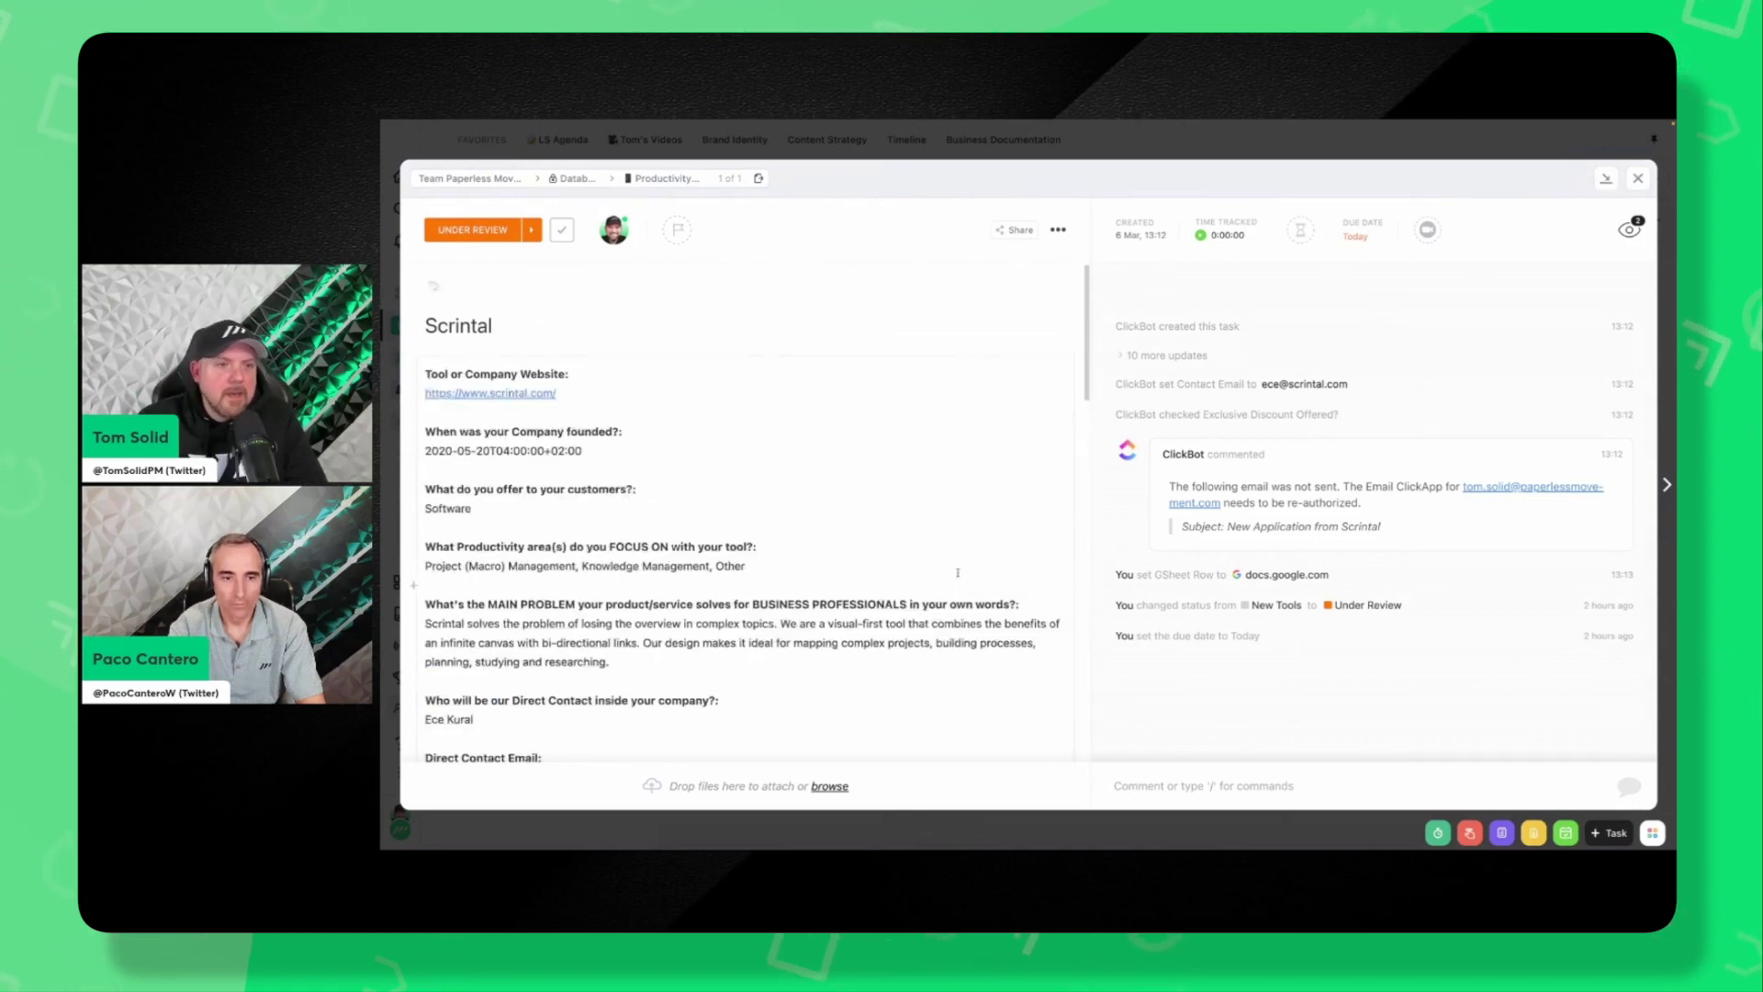
# Close Scrintal and scroll through the partner application form view.
pyautogui.press('Escape')
pyautogui.click(1251, 183)
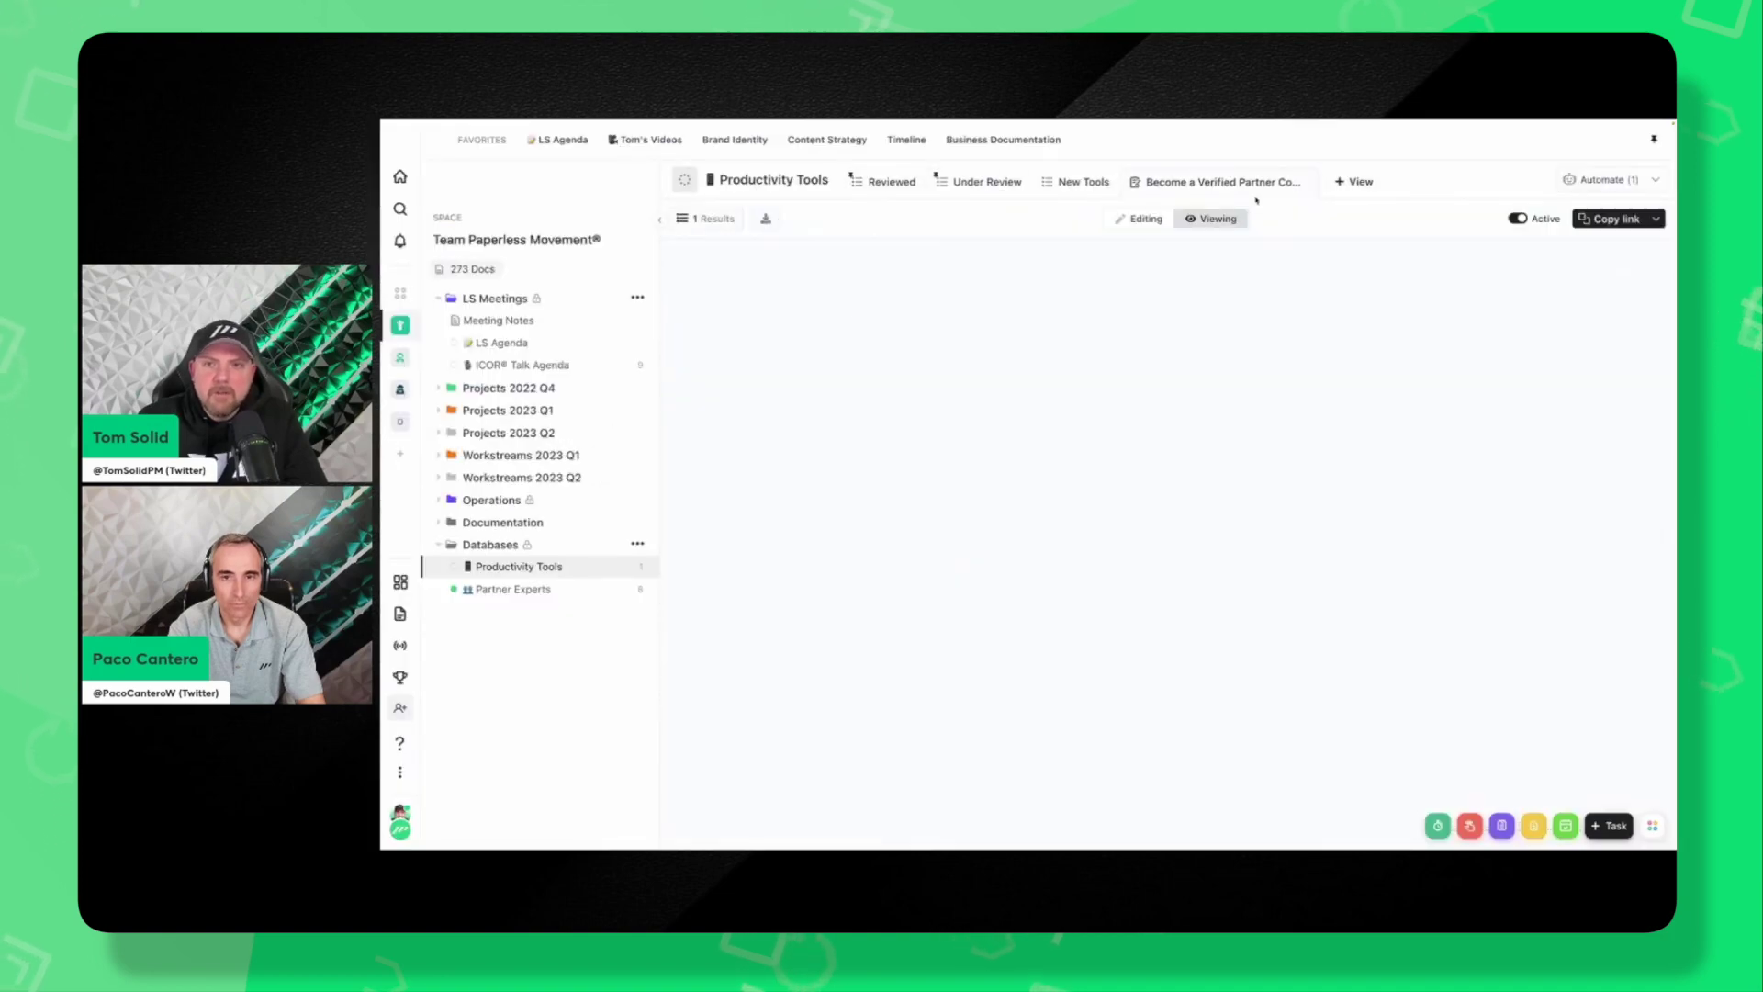
pyautogui.scroll(5, 1286, 643)
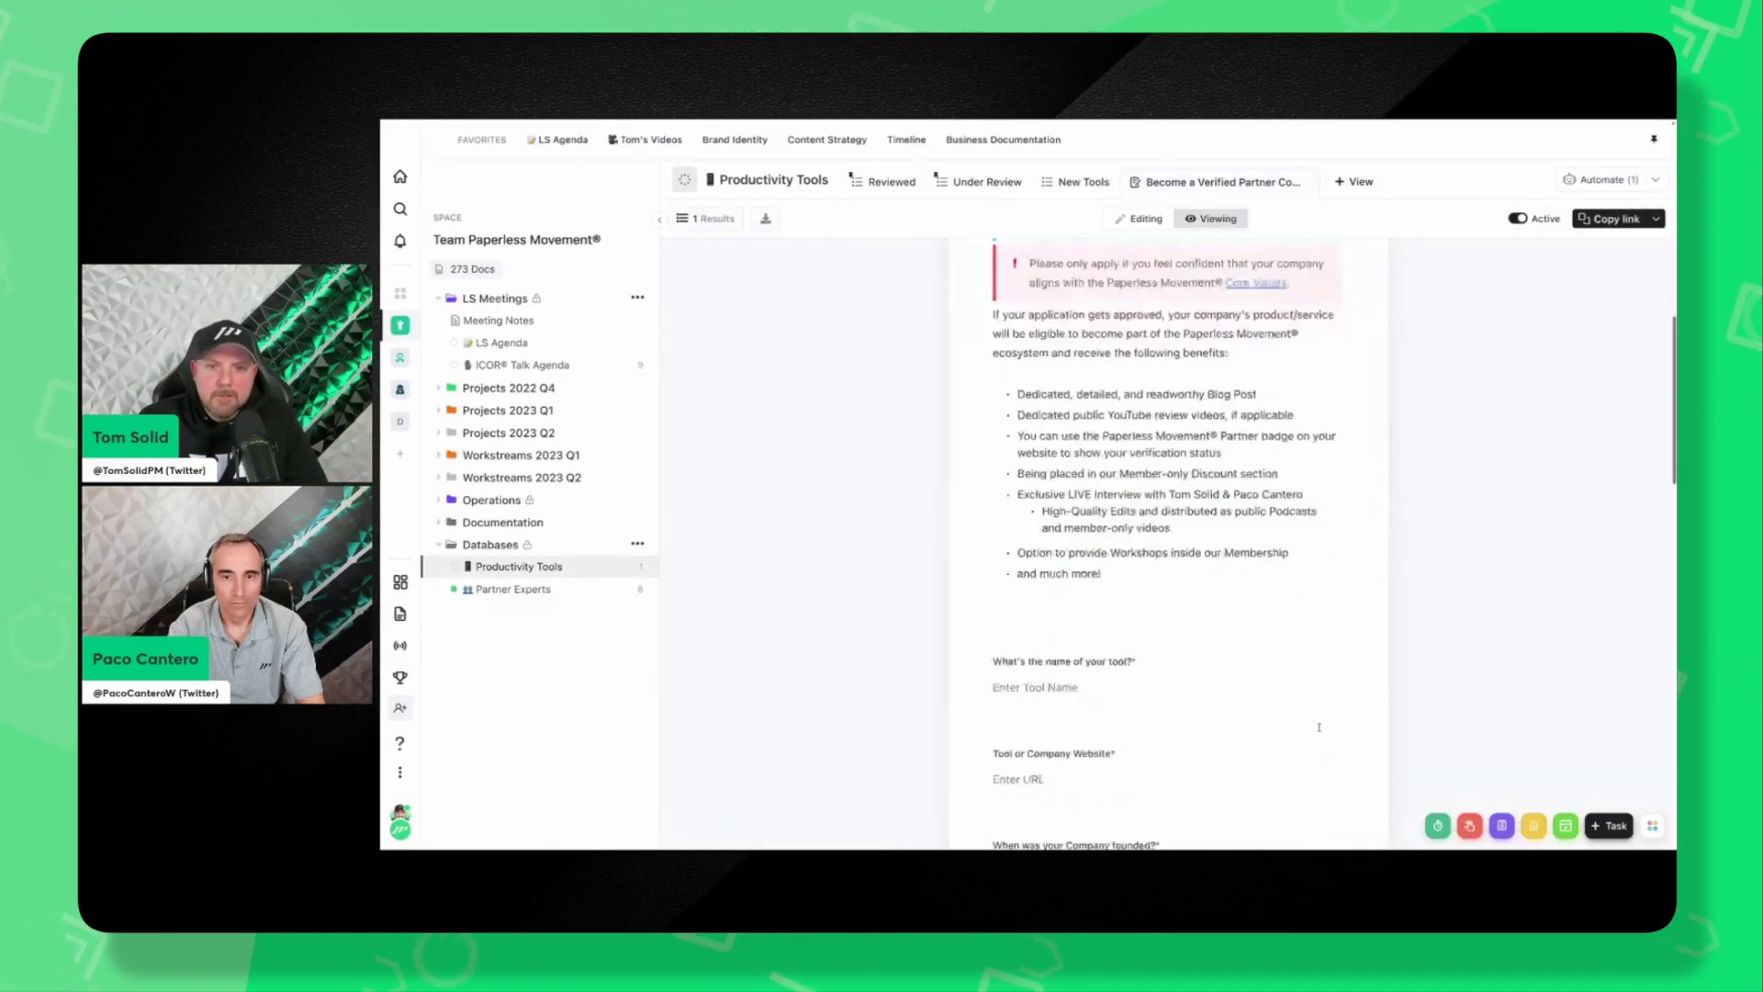
pyautogui.scroll(-5, 1124, 586)
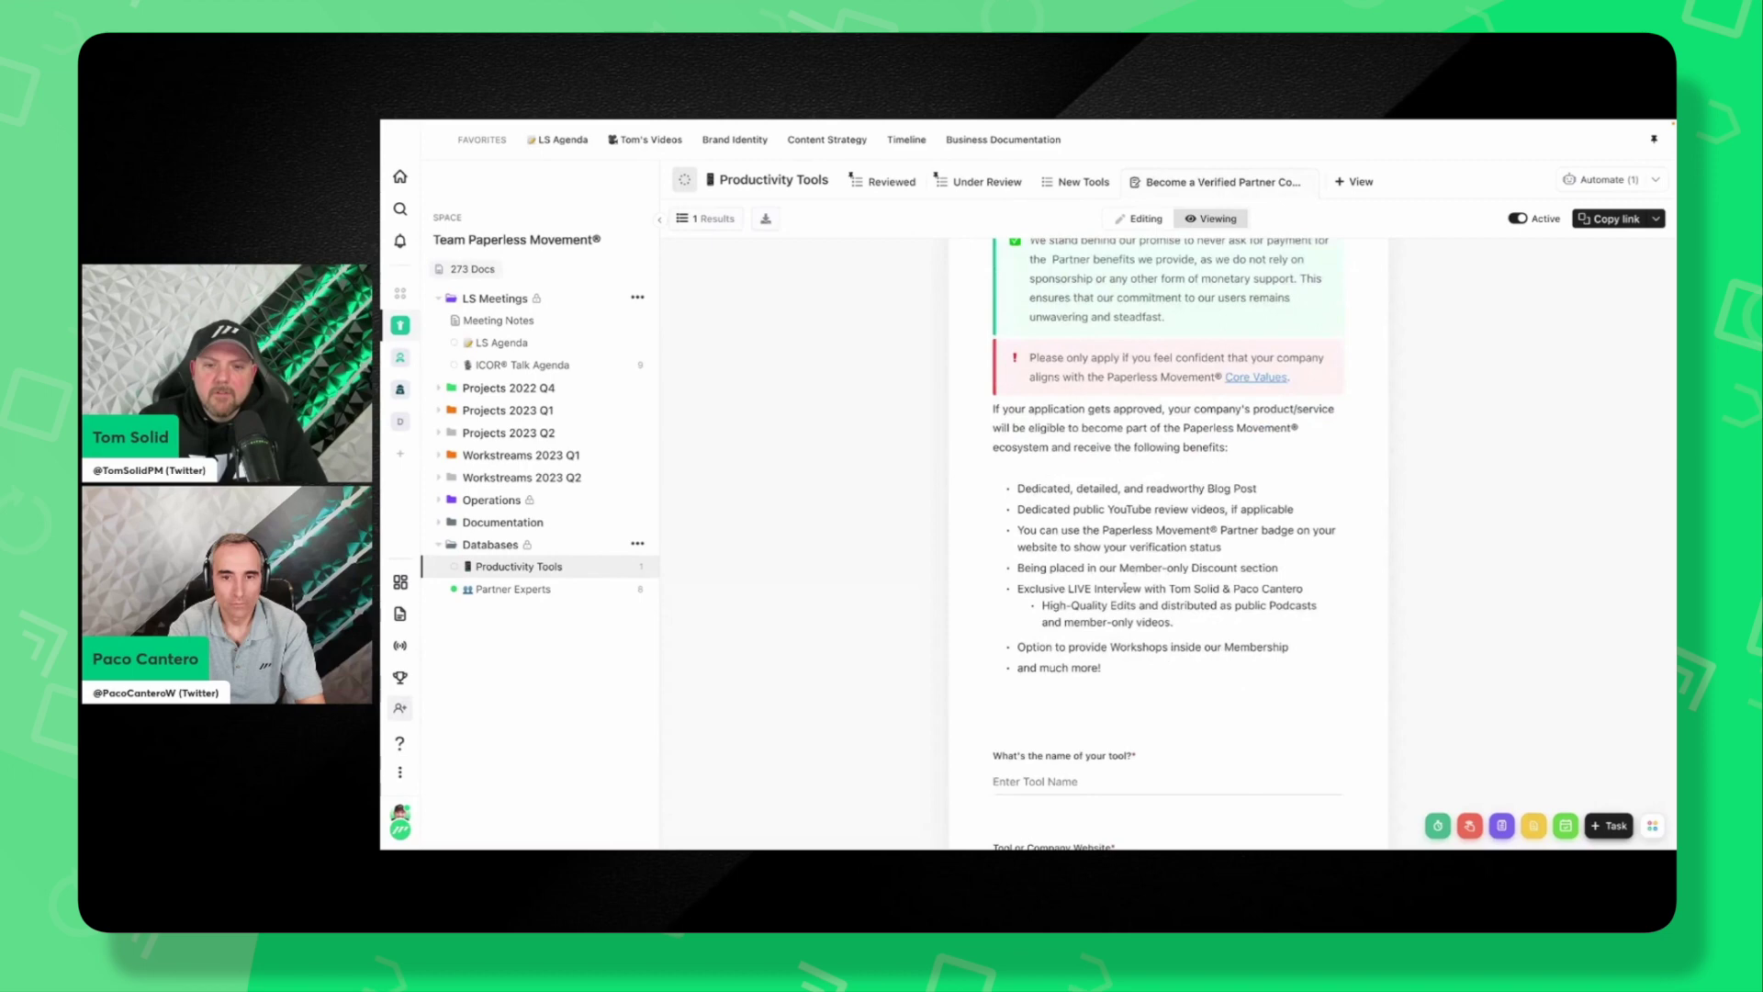
pyautogui.scroll(-8, 1124, 585)
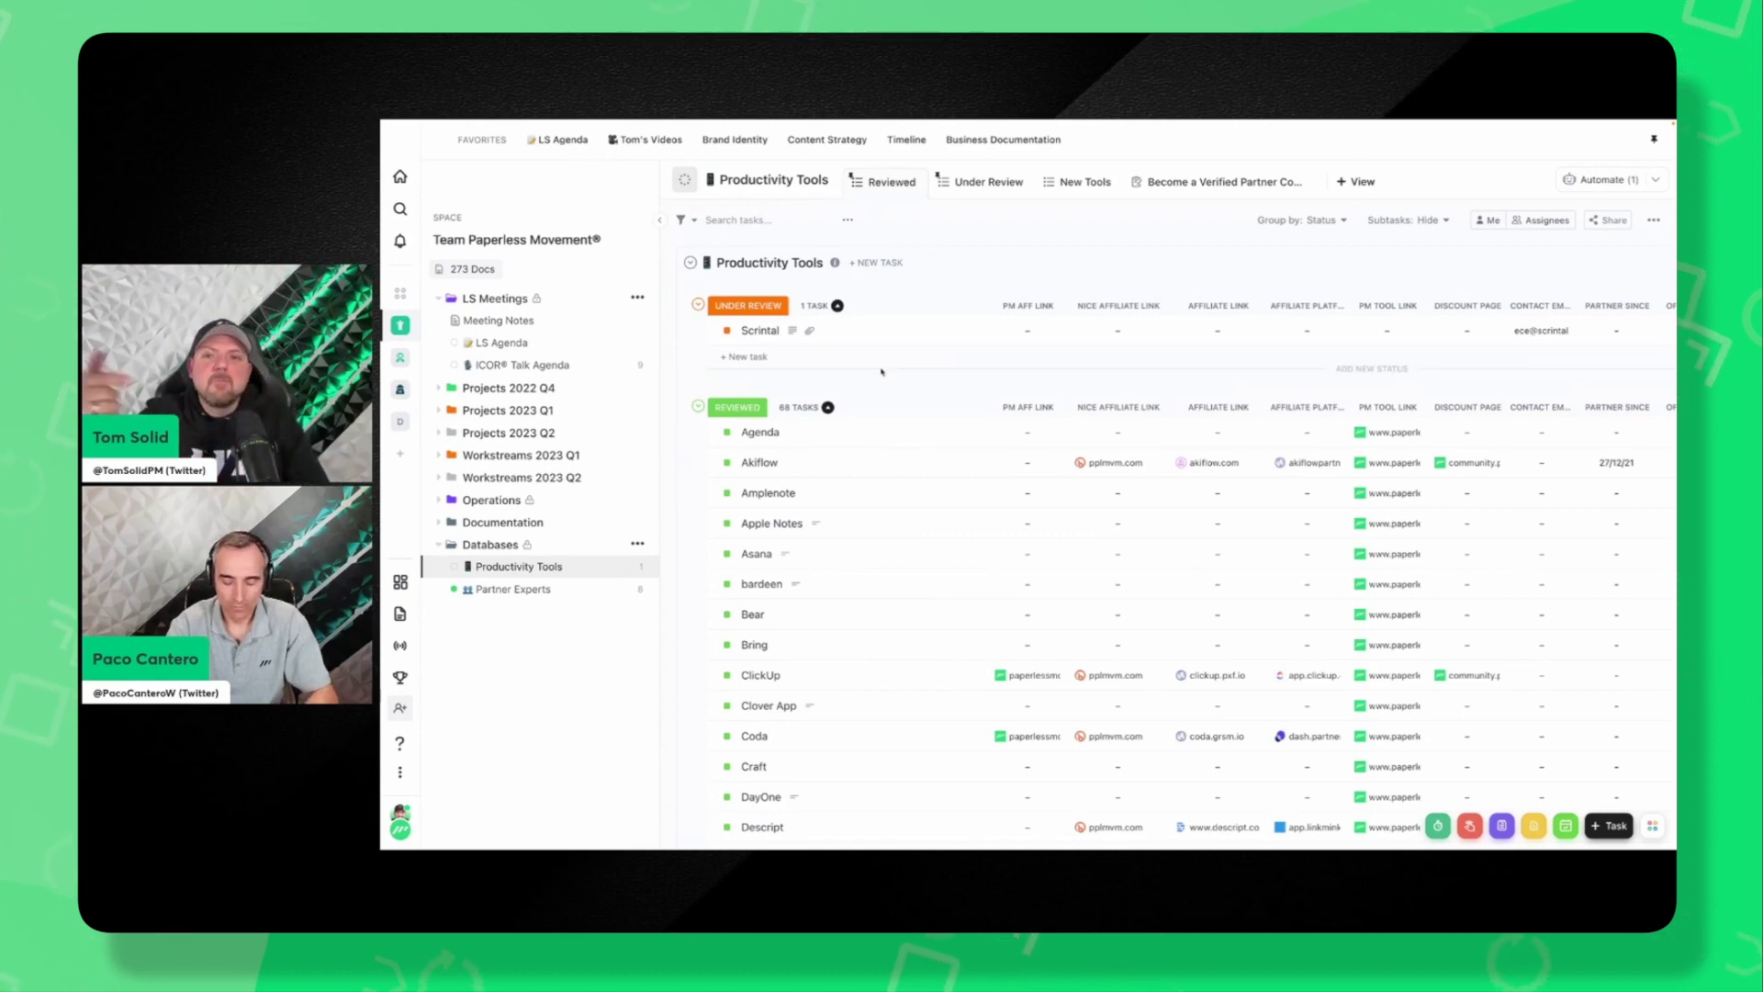
pyautogui.click(758, 331)
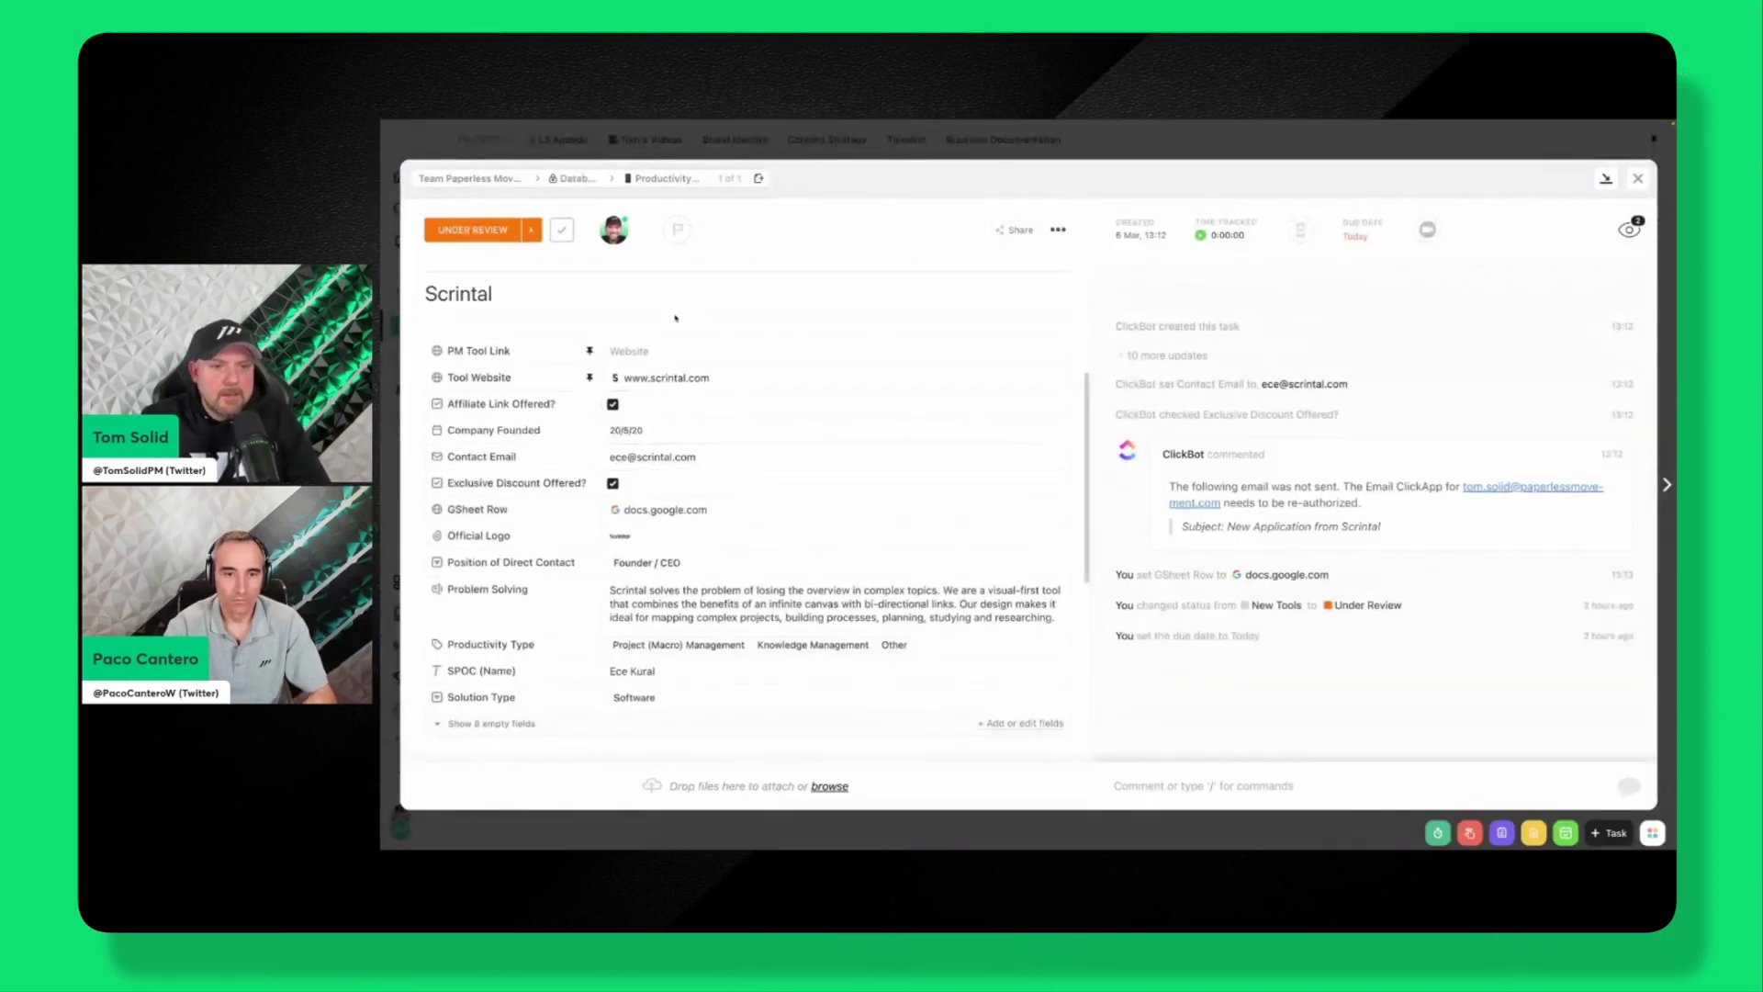
pyautogui.scroll(-3, 799, 643)
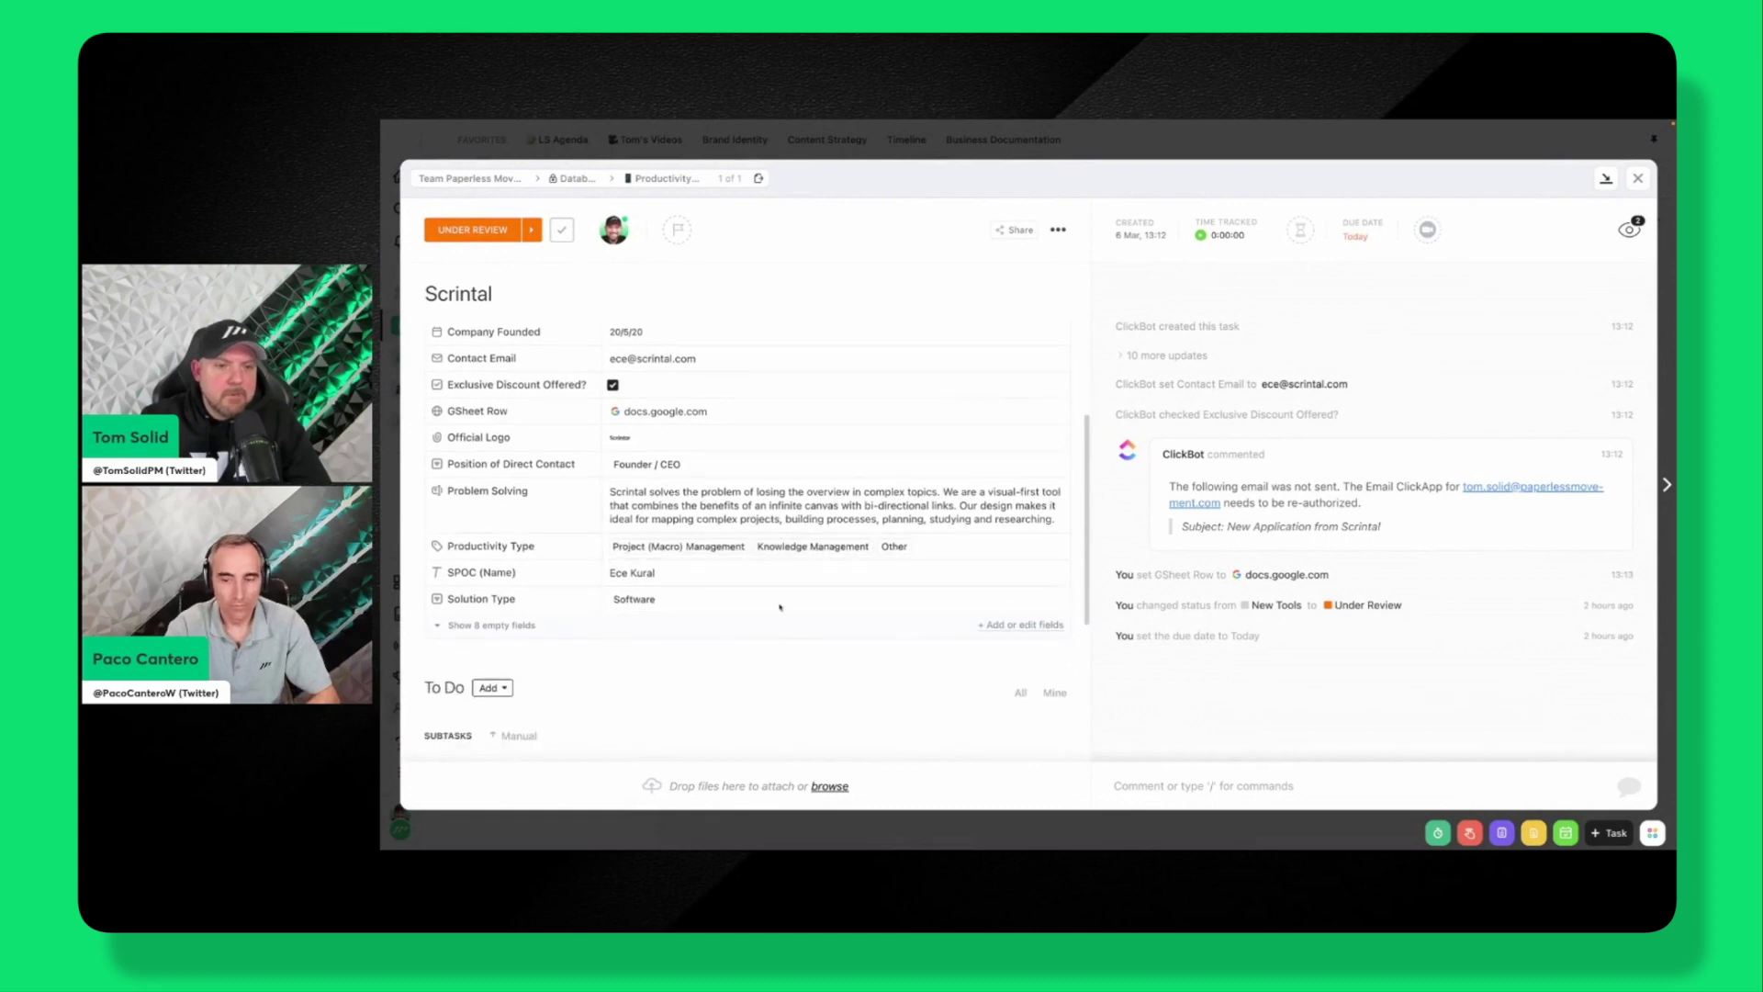
pyautogui.press('Escape')
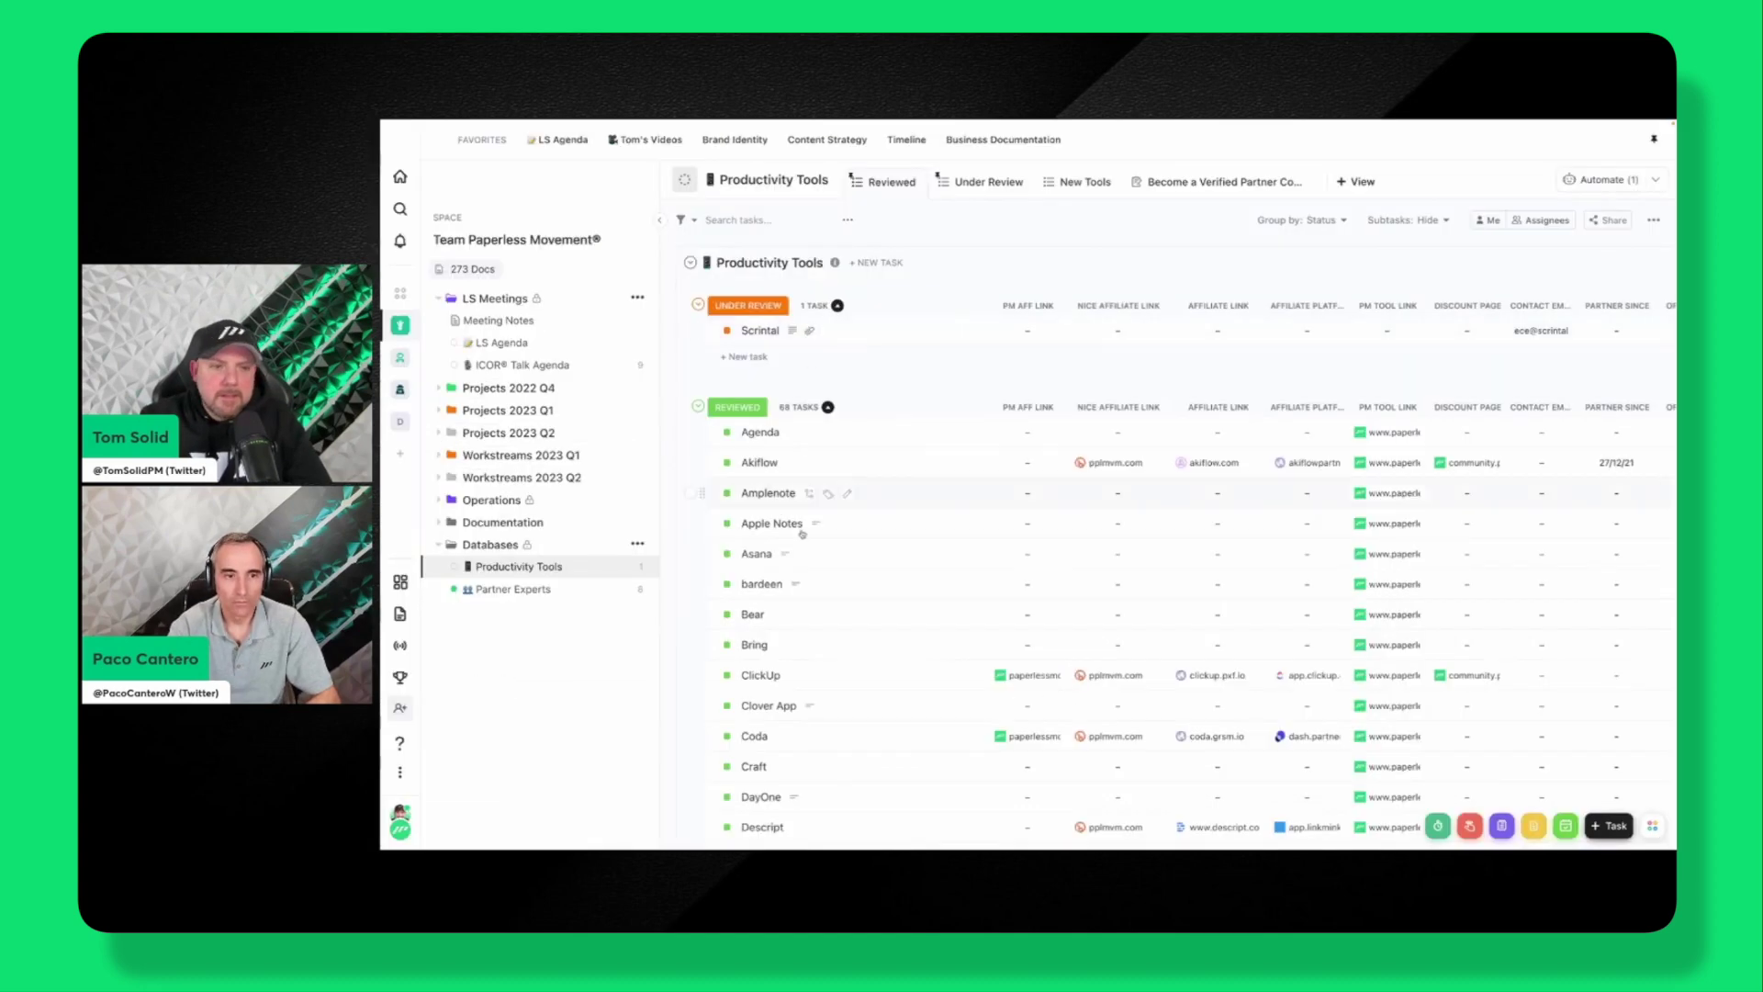
pyautogui.hscroll(5, 1322, 548)
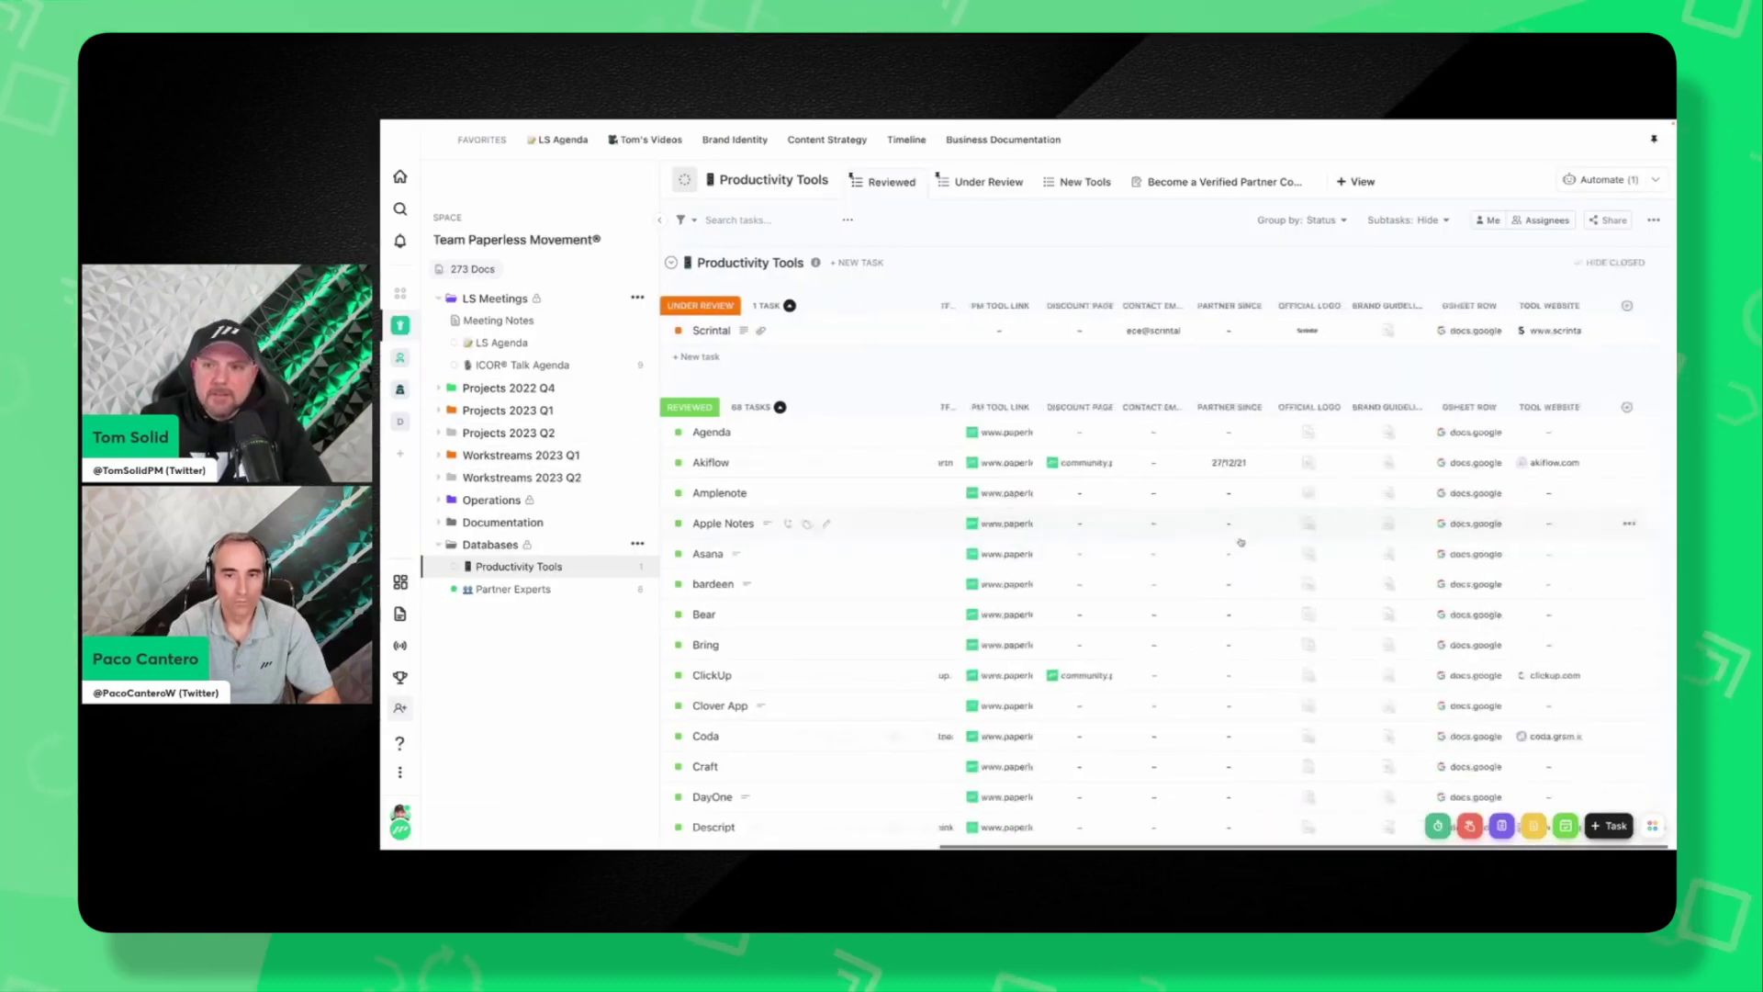
# Show the Tom's Videos column in the Productivity Tools table.
pyautogui.click(1627, 305)
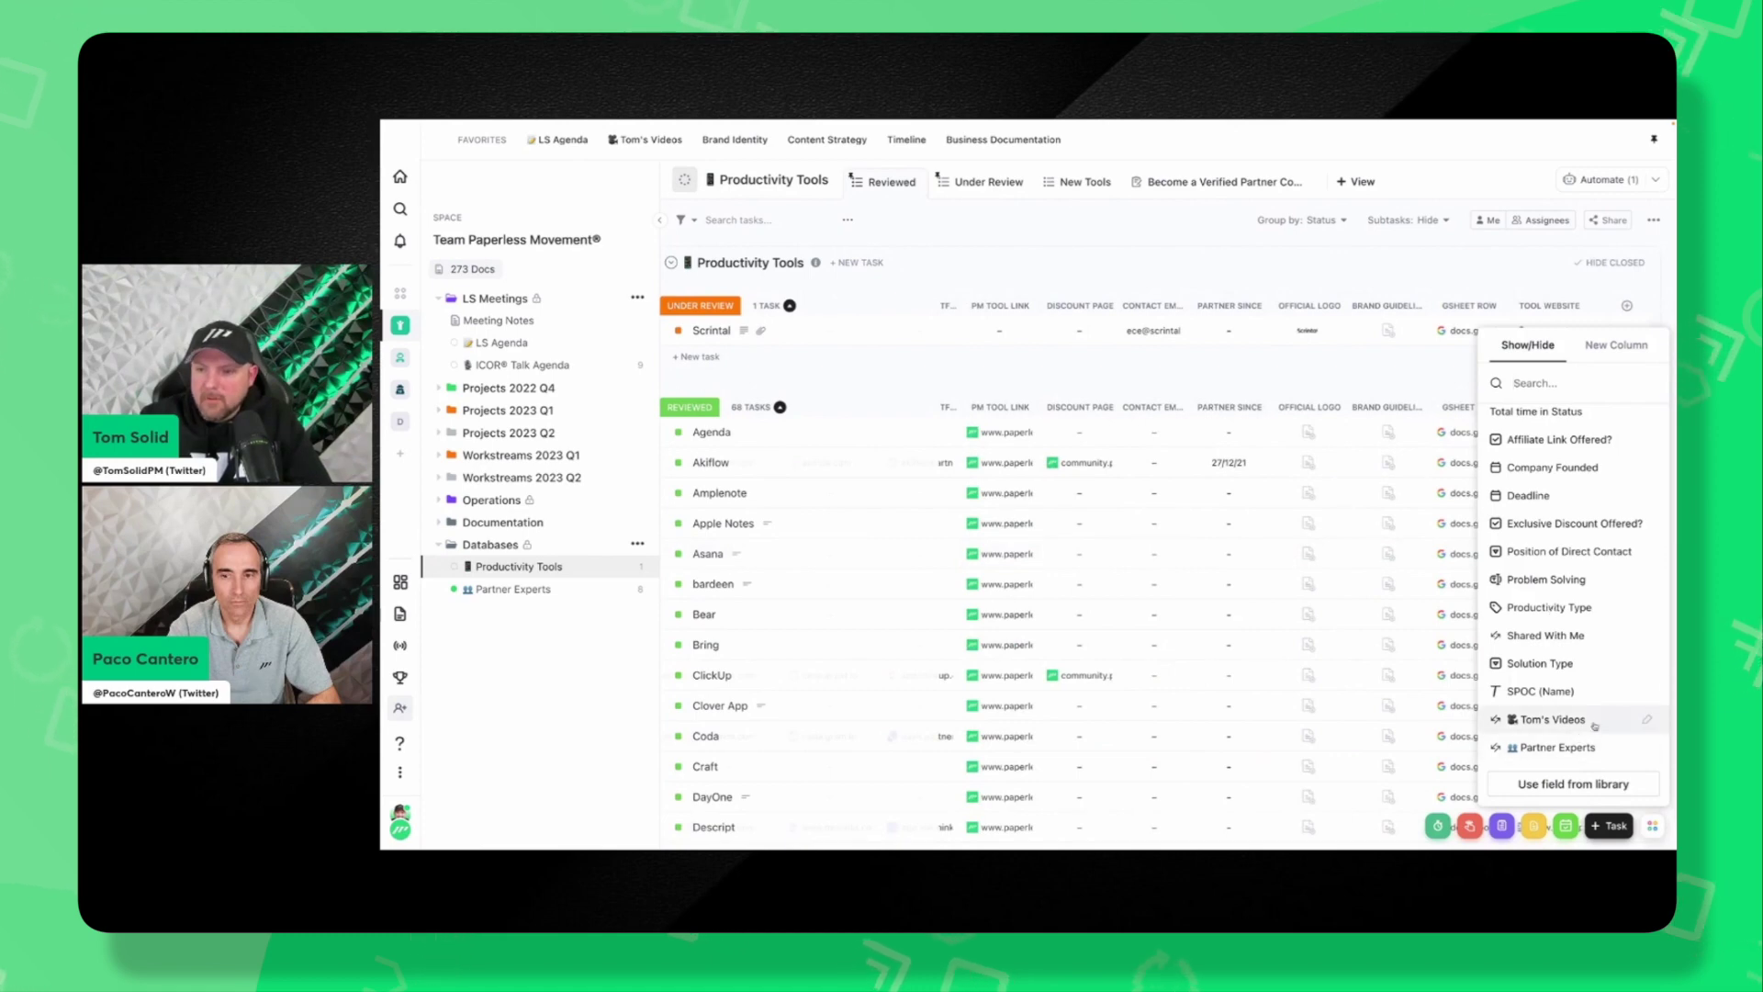
pyautogui.click(1550, 719)
pyautogui.click(1336, 363)
pyautogui.scroll(-3, 1336, 551)
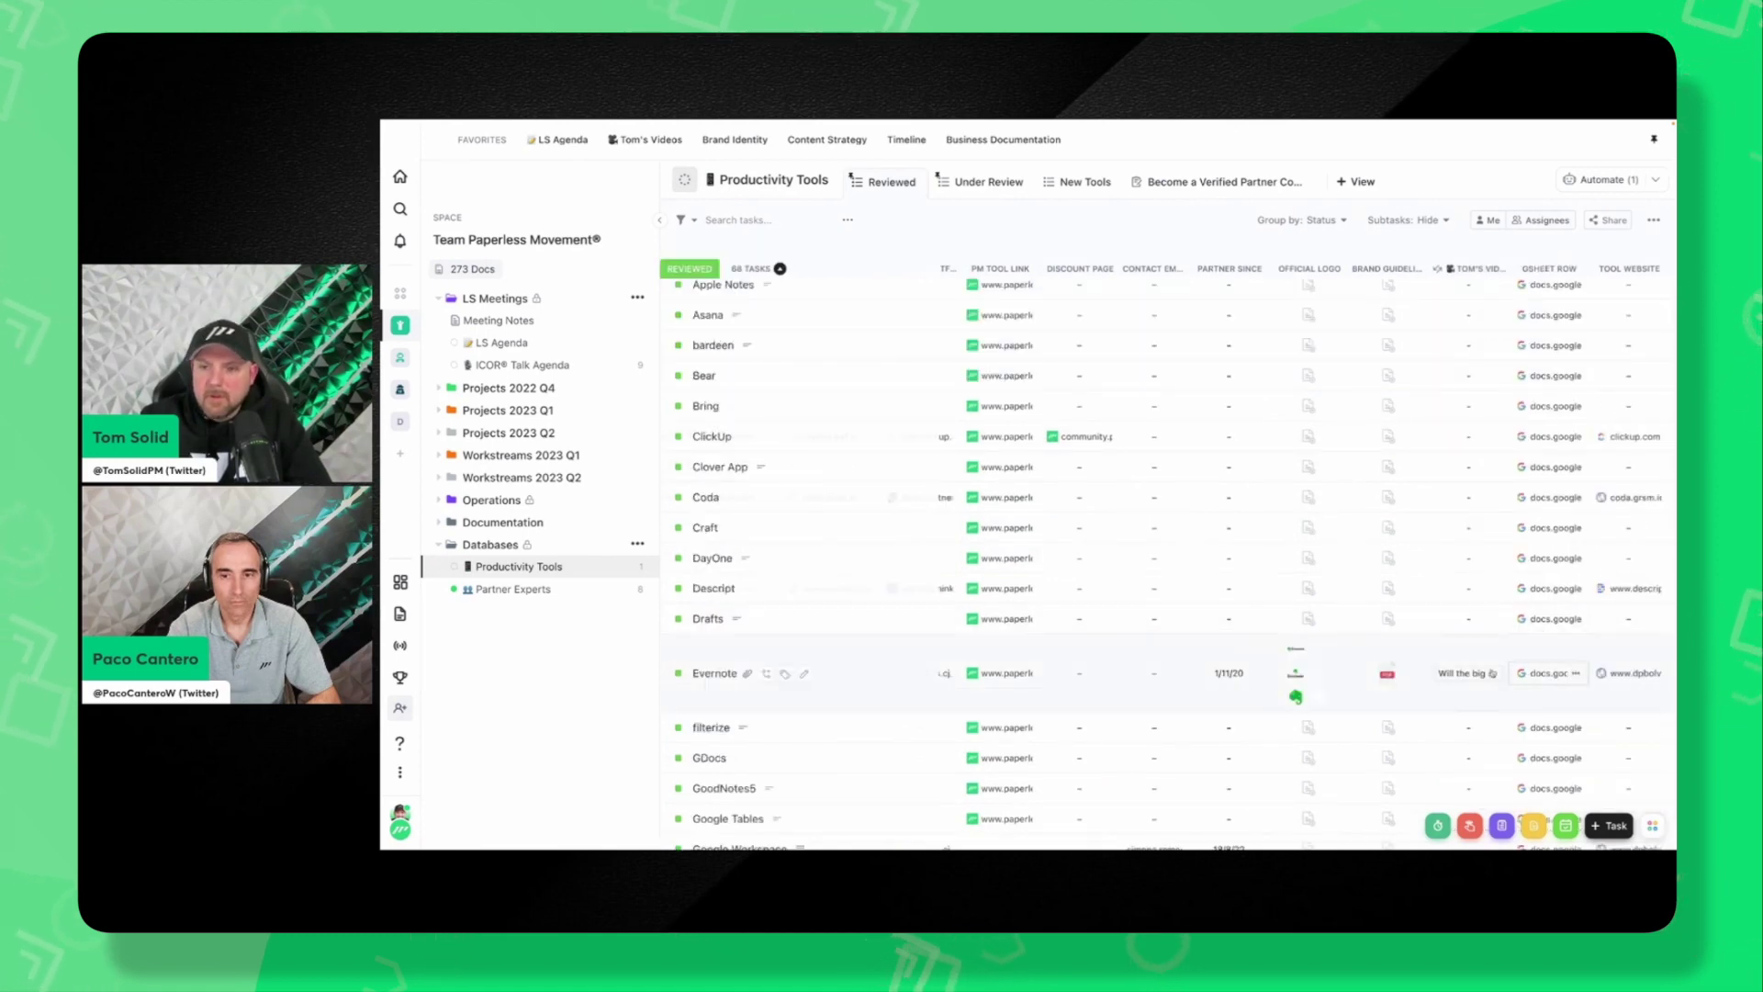
# Inspect Evernote's linked Elephant video task, then review the Evernote task details.
pyautogui.click(1469, 673)
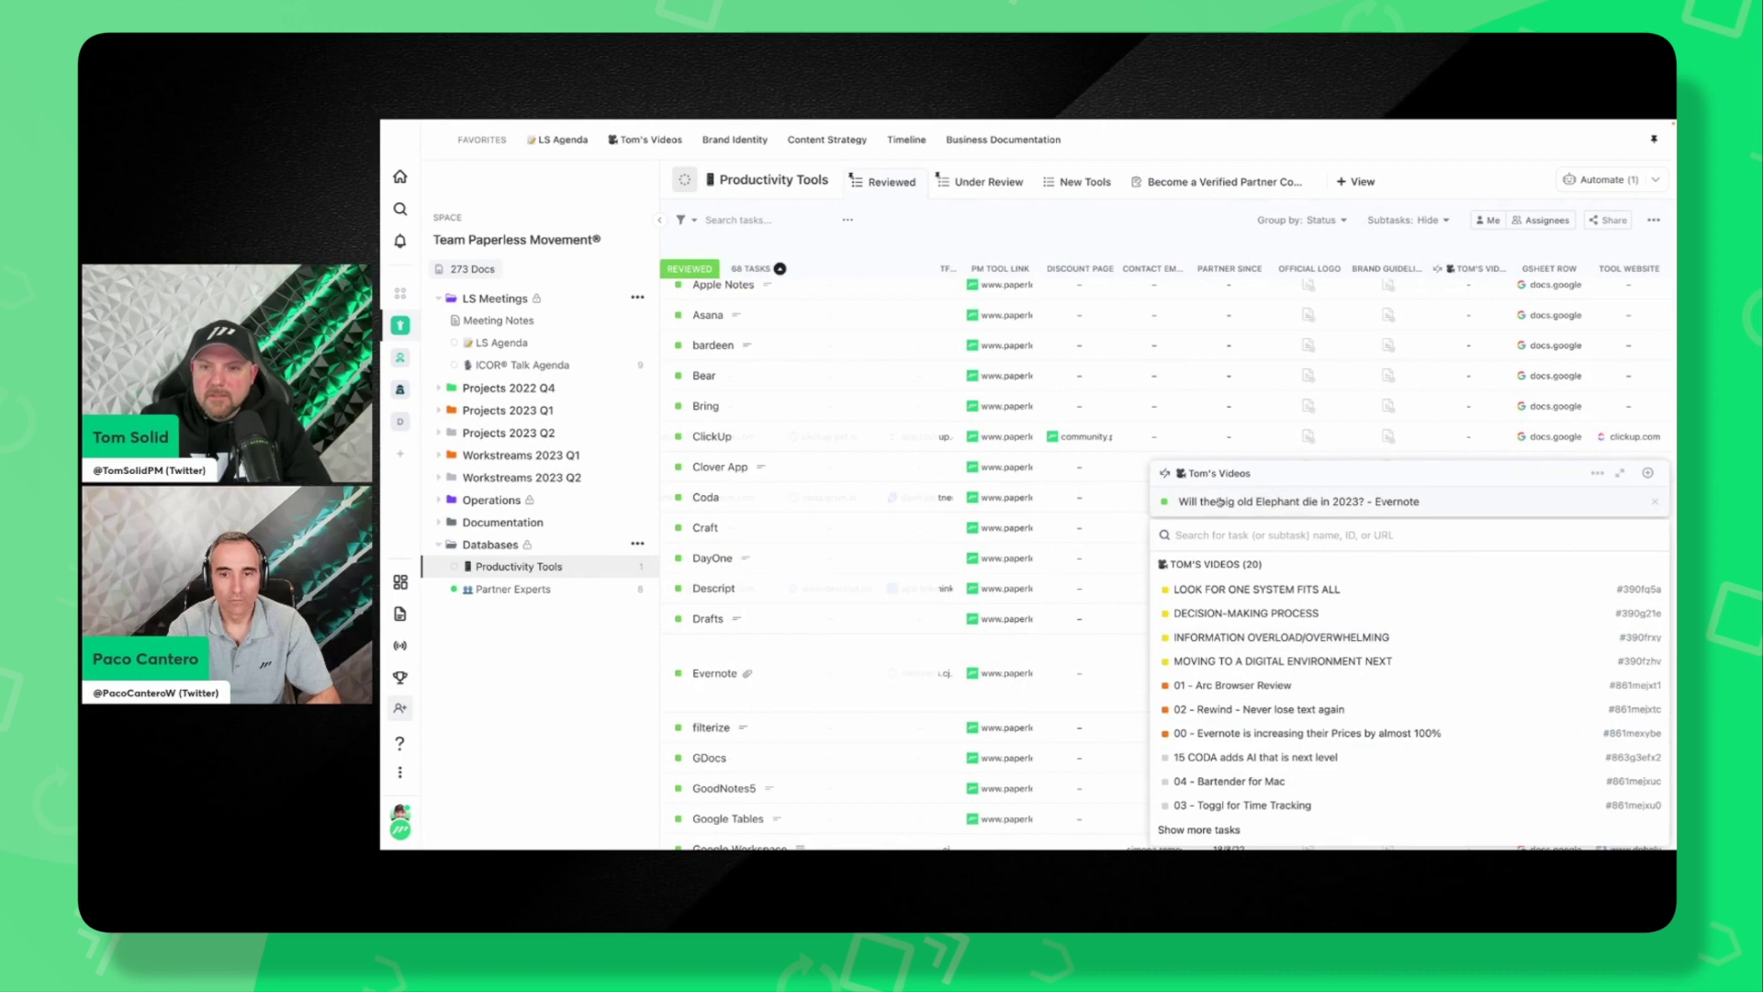
pyautogui.click(1276, 503)
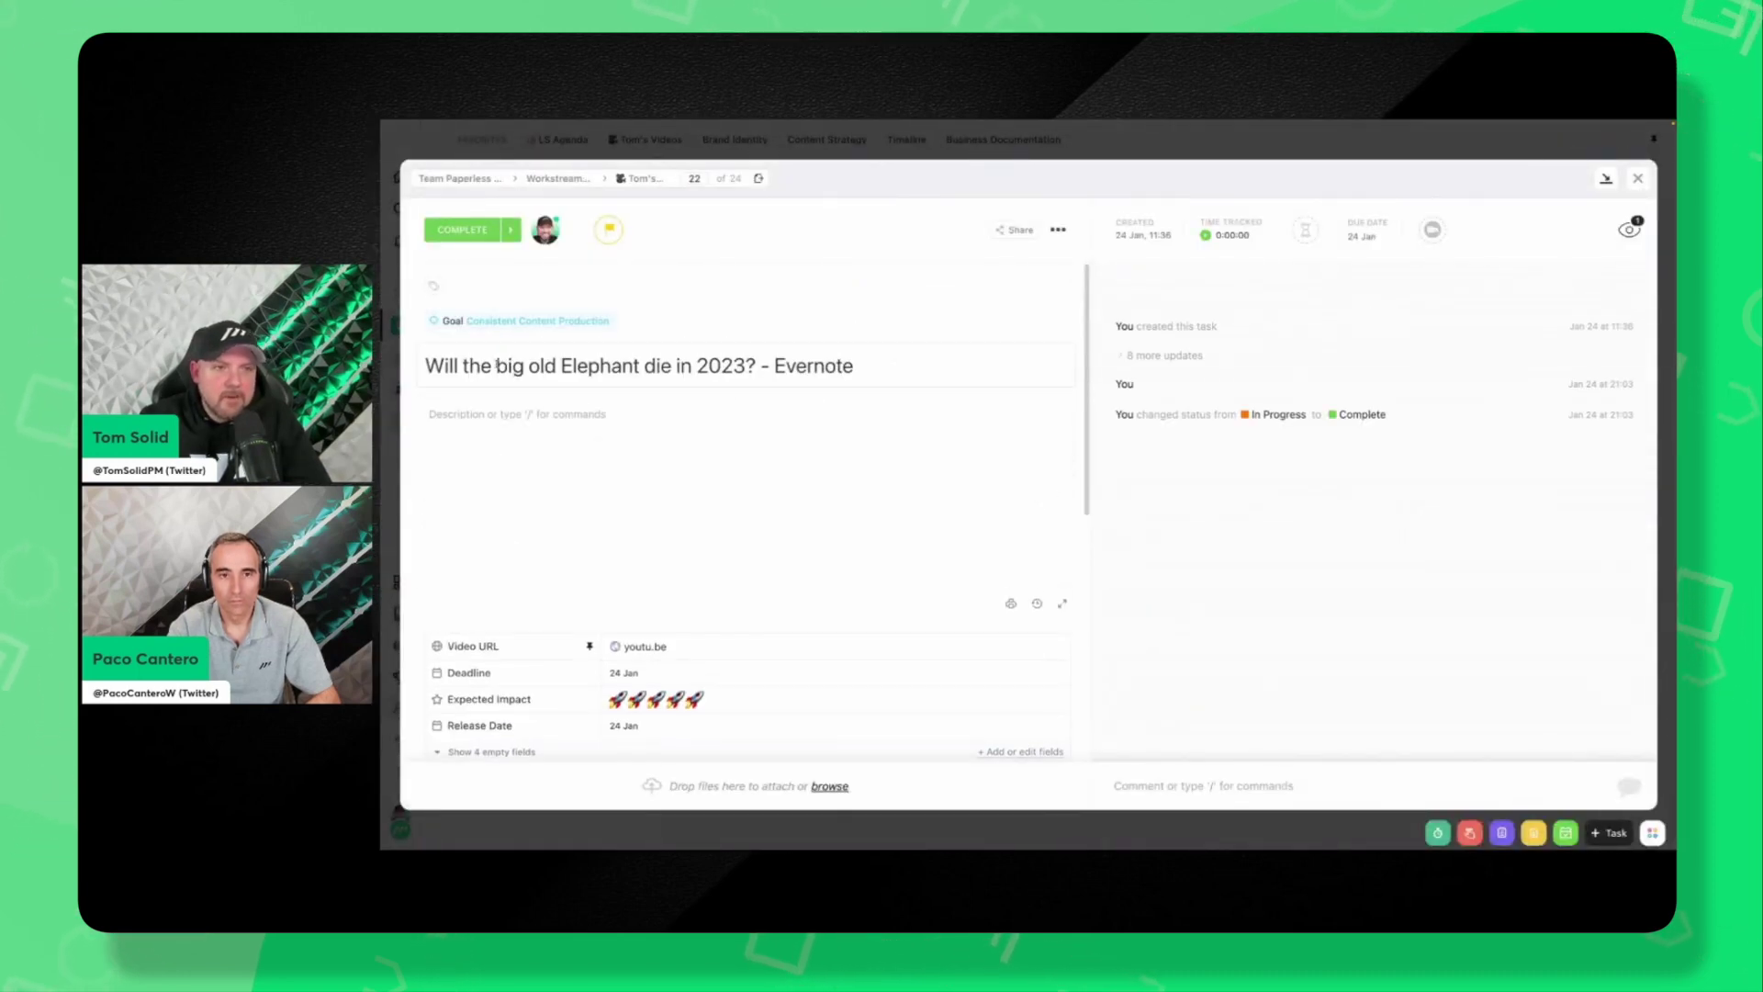
pyautogui.click(1636, 179)
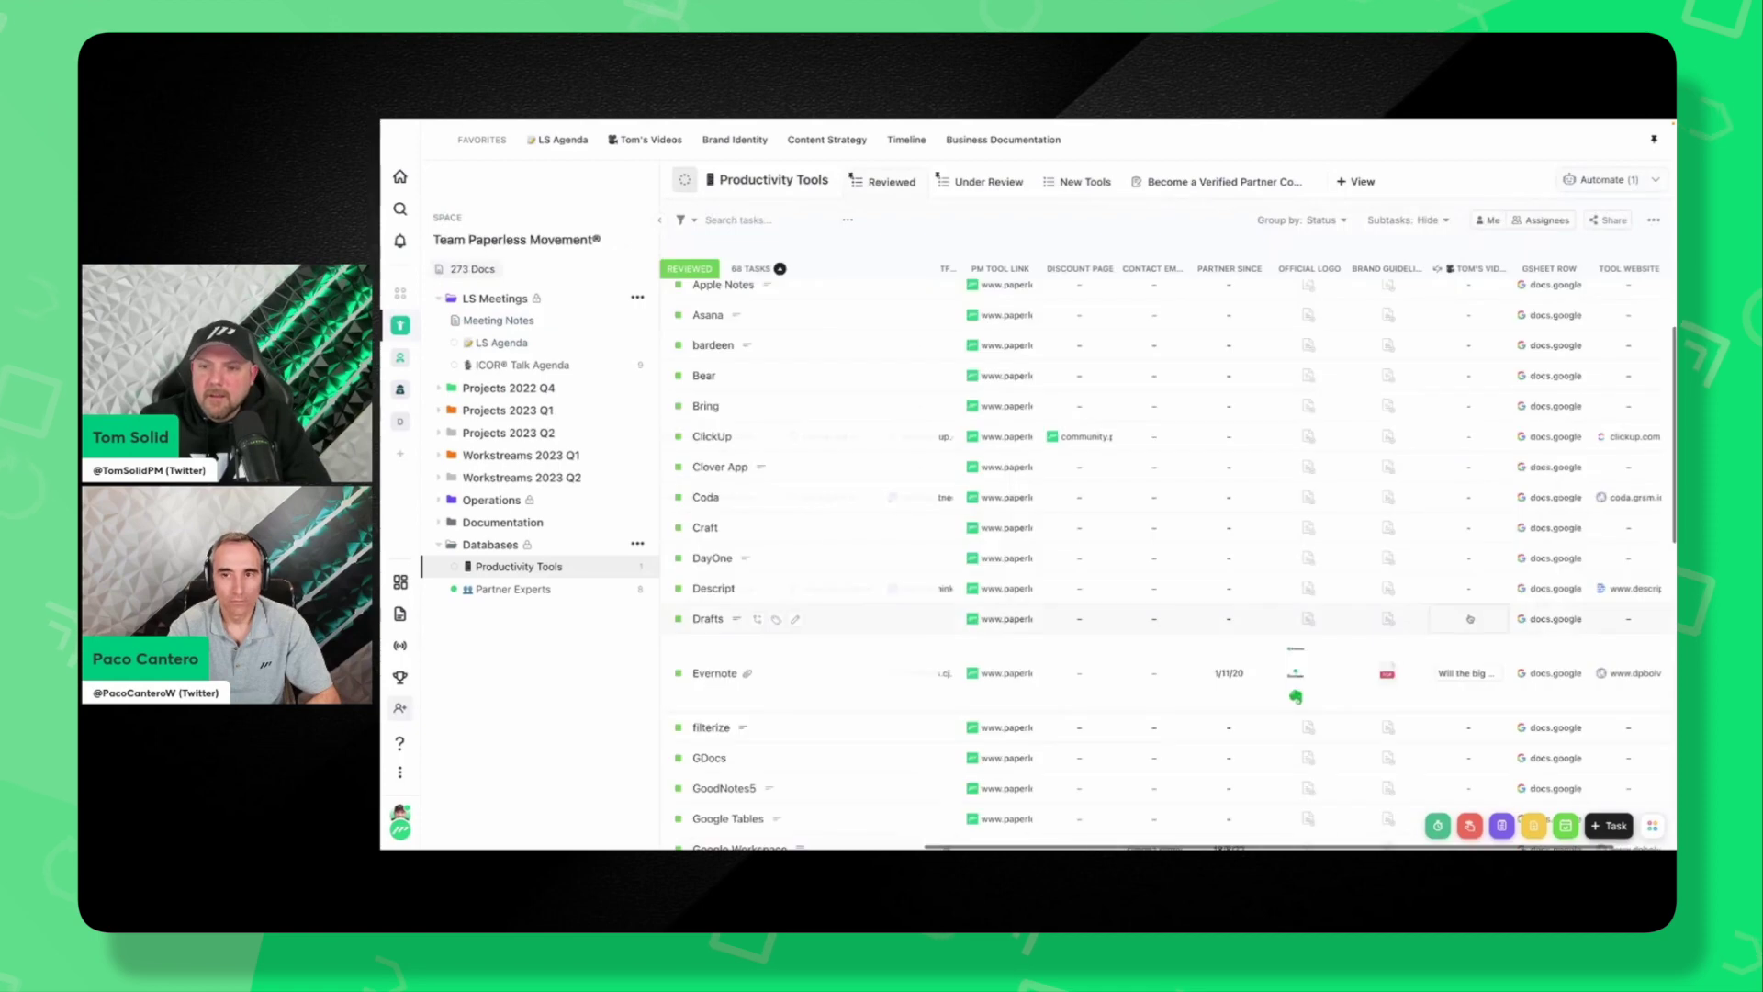
pyautogui.click(715, 674)
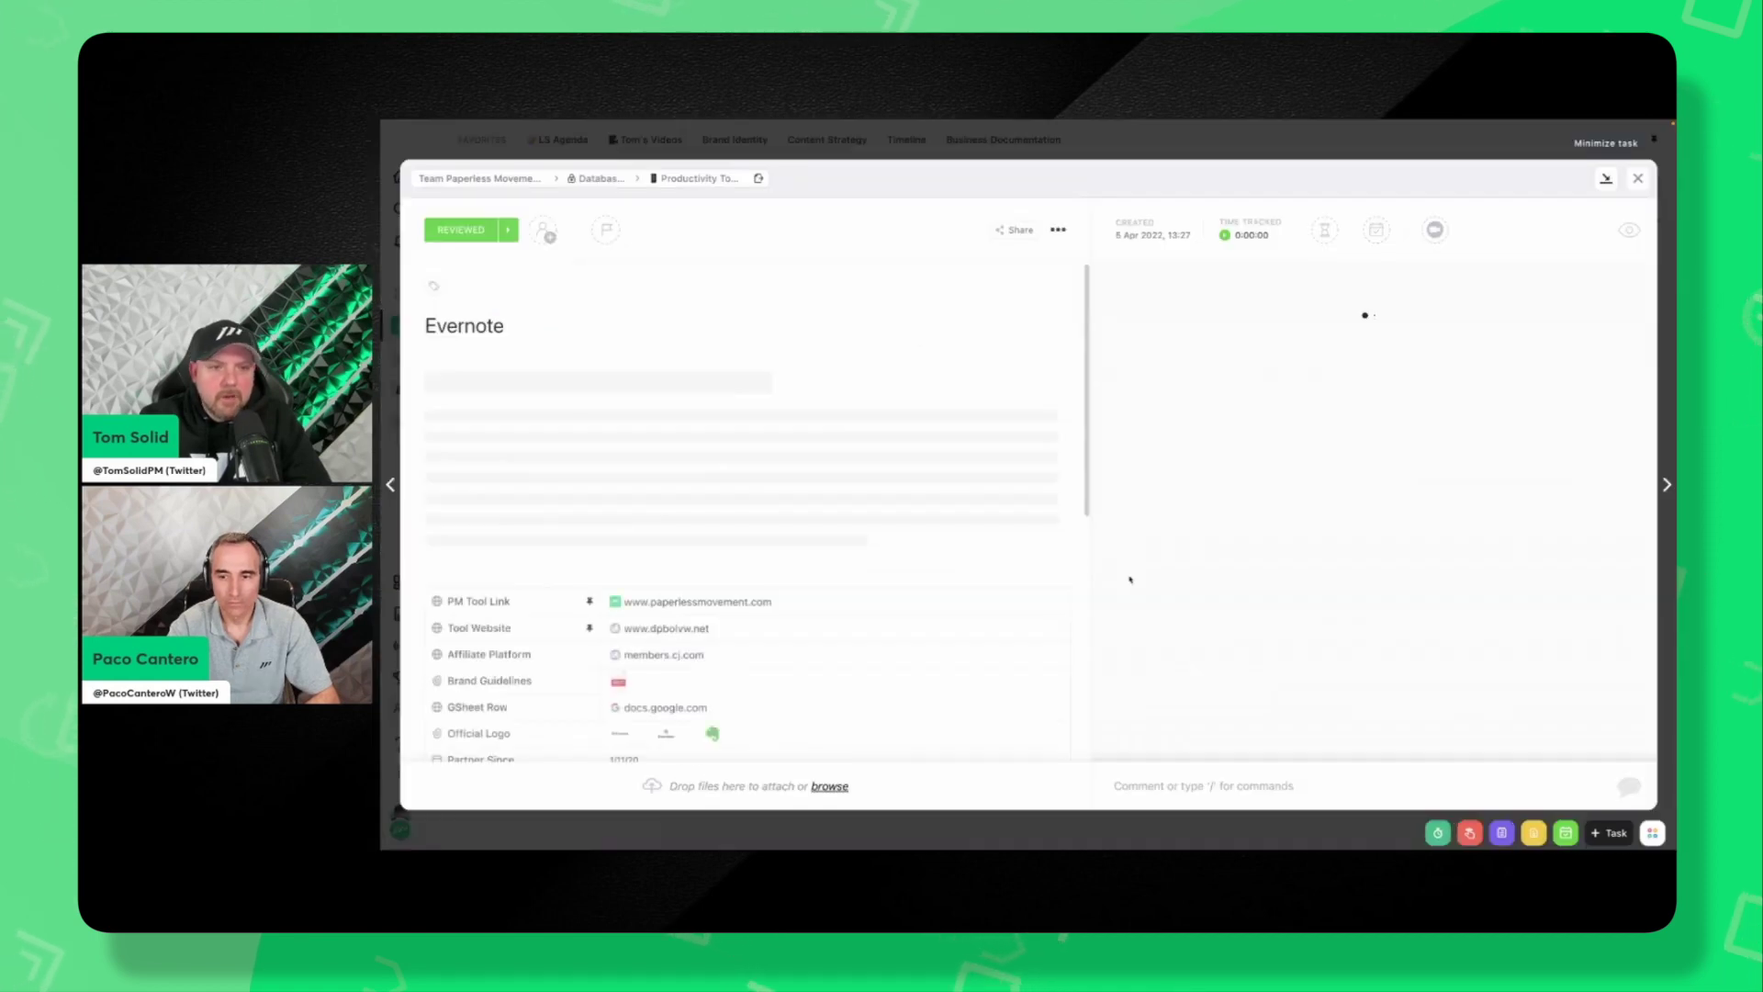
pyautogui.scroll(-8, 895, 618)
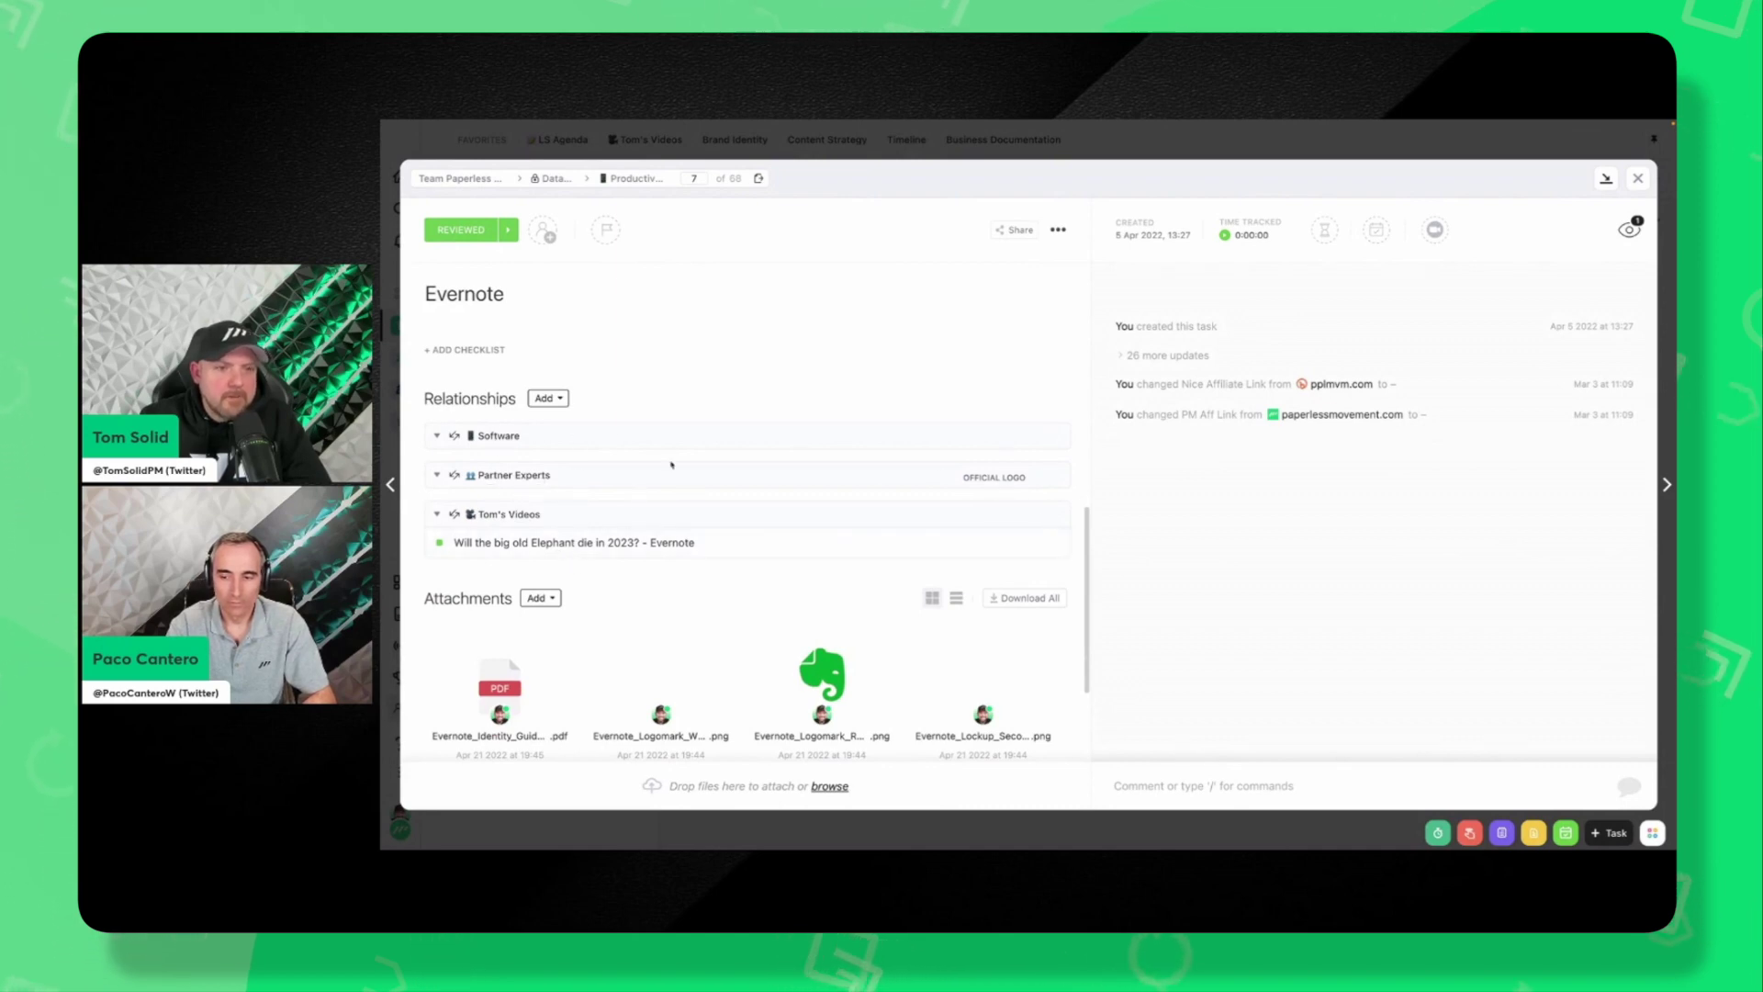
pyautogui.press('Escape')
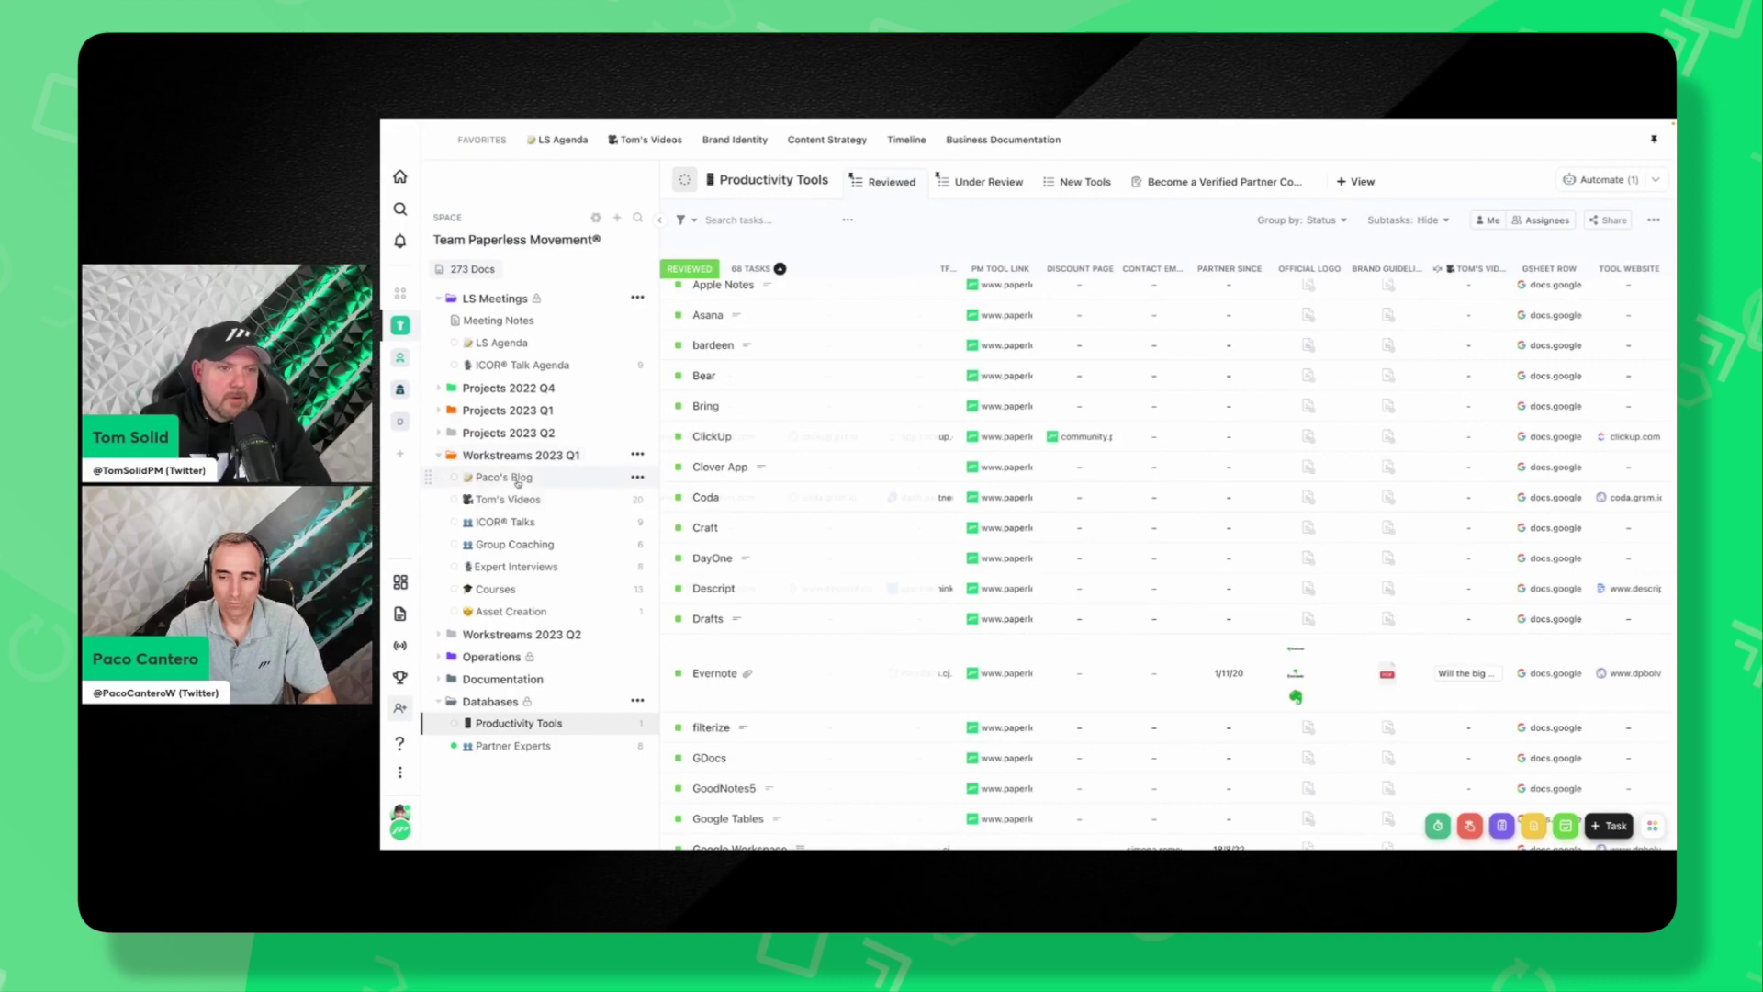
# Open Tom's Videos, follow the Elephant video to Evernote, then collapse Databases and Workstreams 2023 Q1.
pyautogui.click(508, 499)
pyautogui.scroll(-10, 1042, 603)
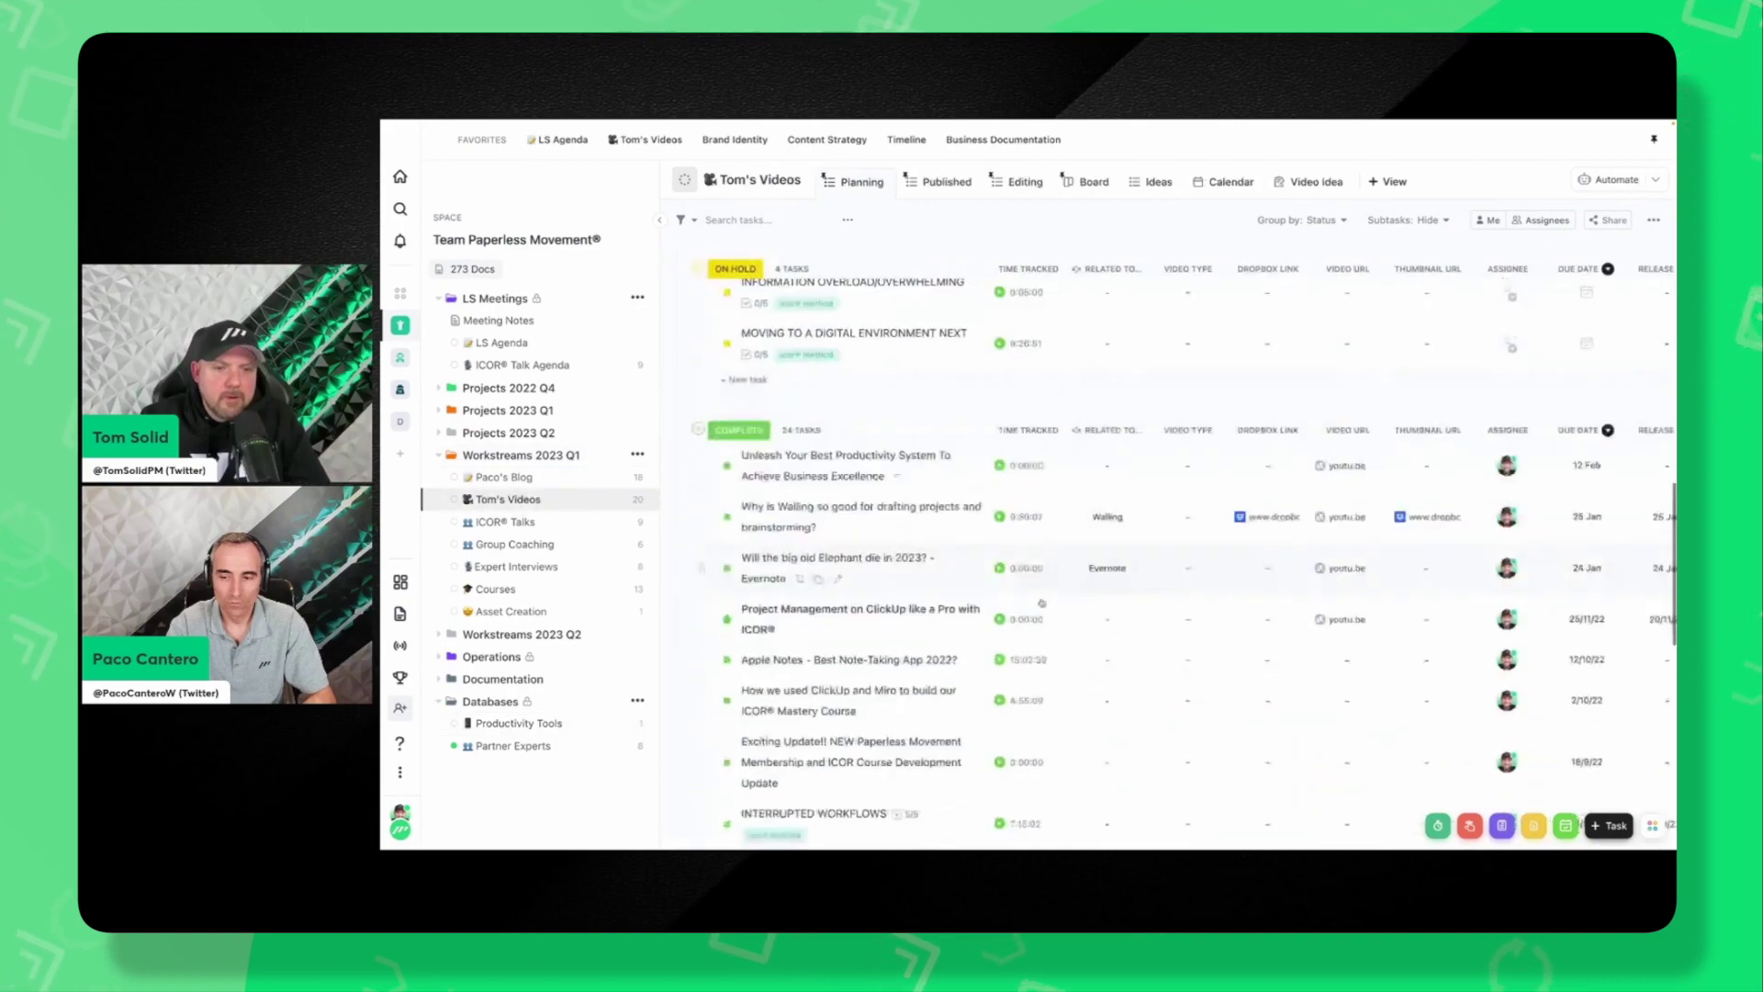
pyautogui.click(840, 559)
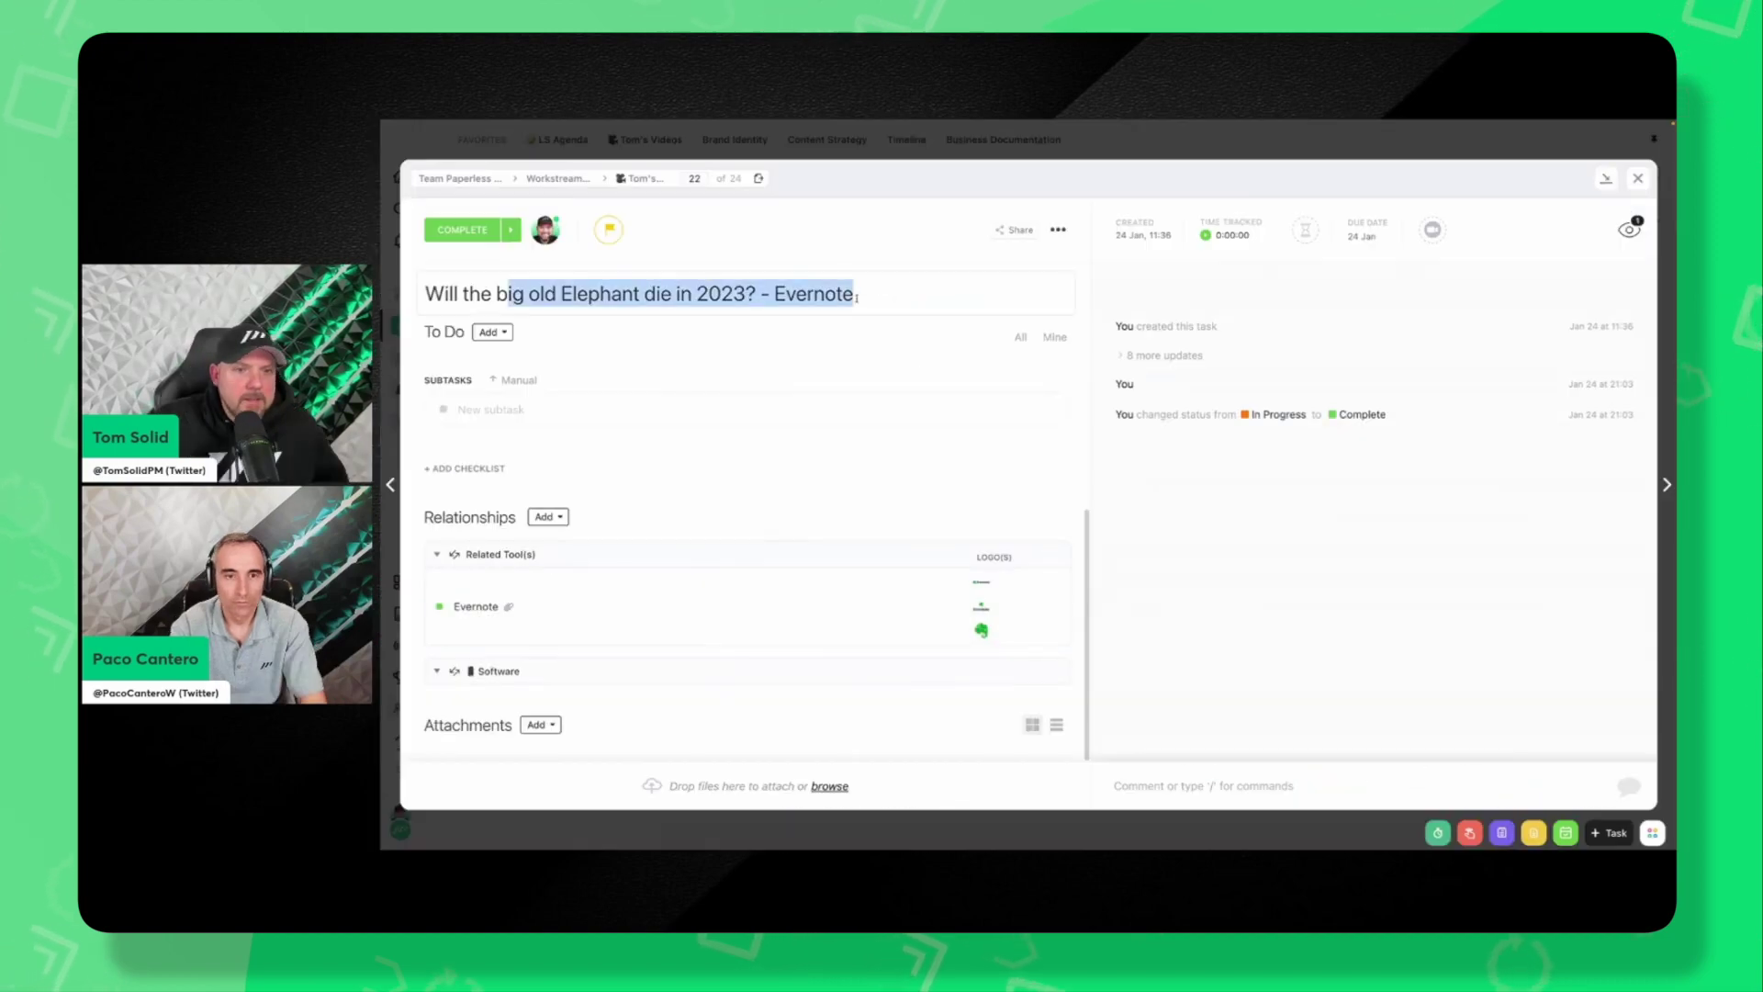
pyautogui.click(492, 613)
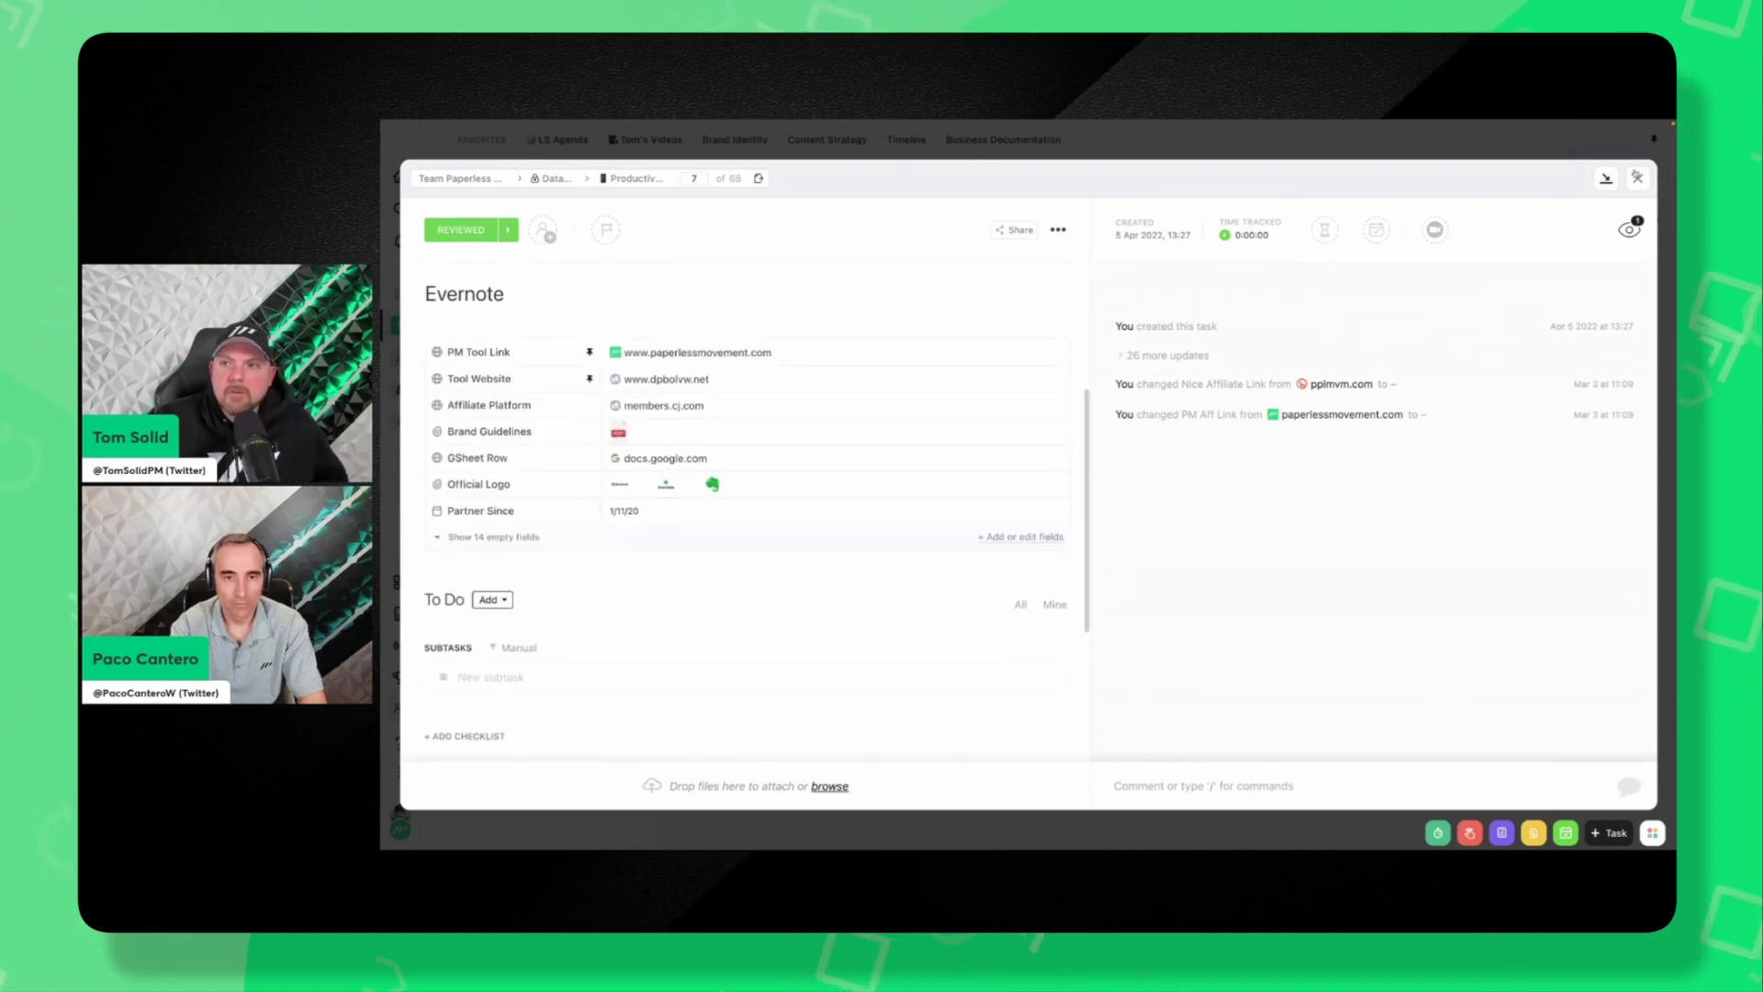
pyautogui.press('Escape')
pyautogui.press('Escape')
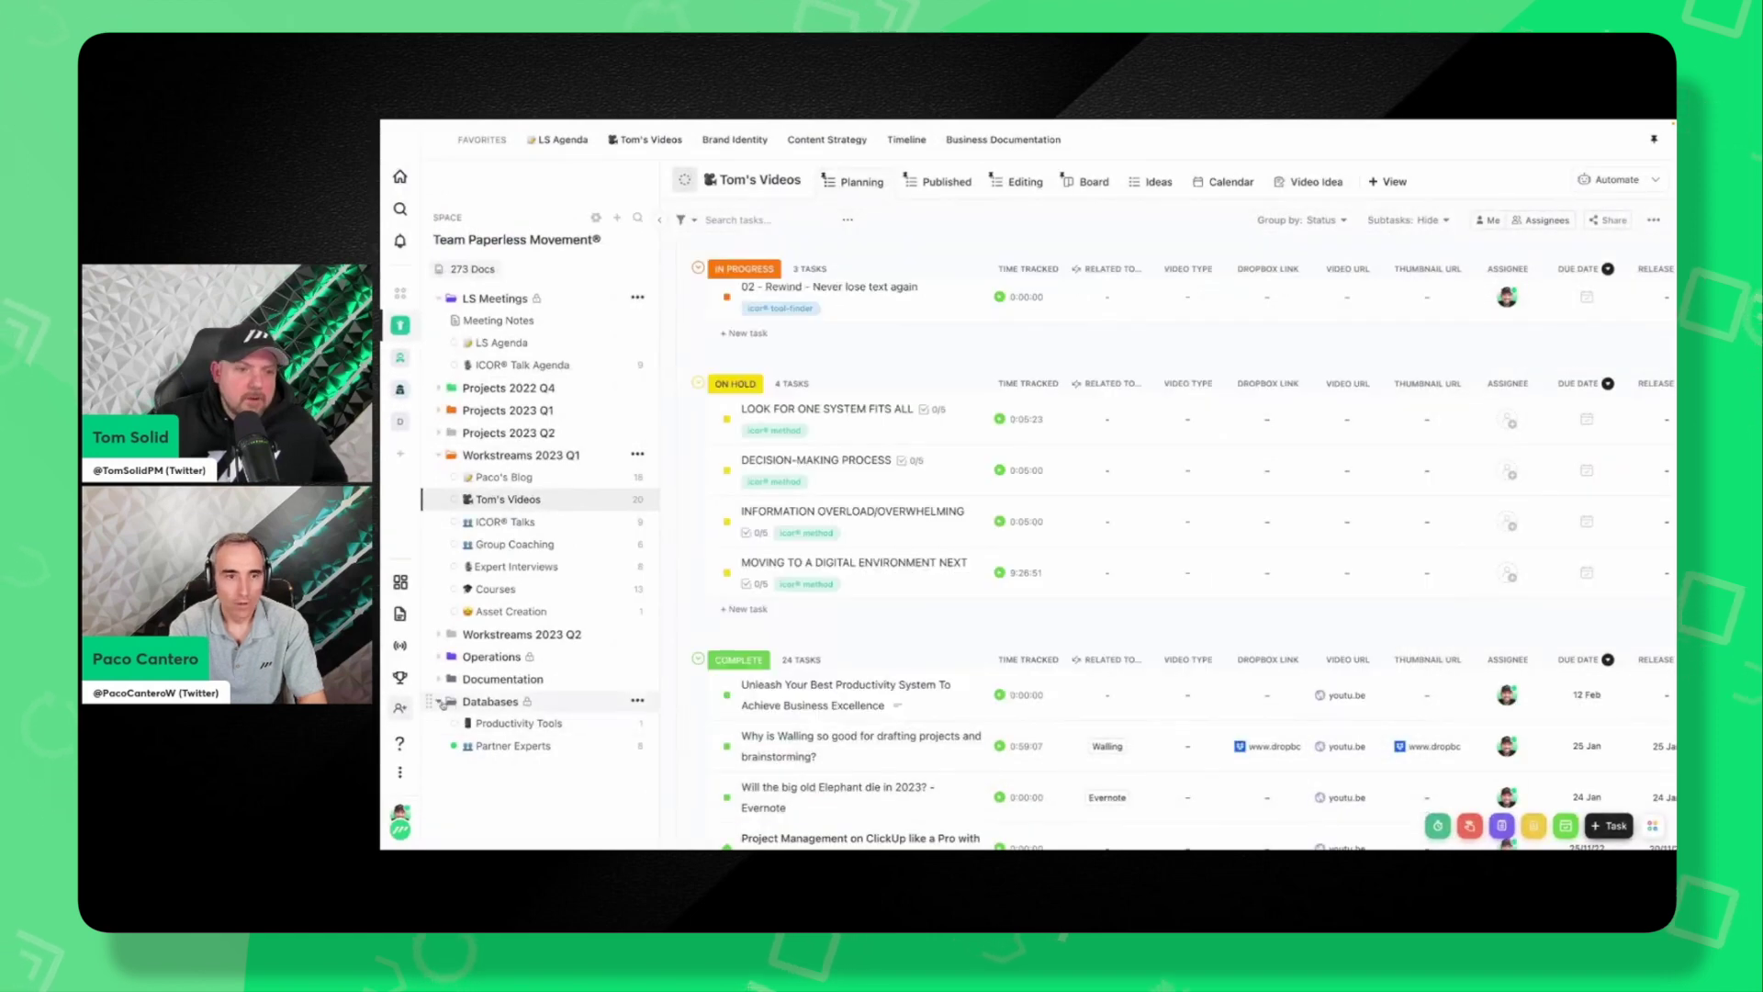
pyautogui.click(440, 701)
pyautogui.click(438, 455)
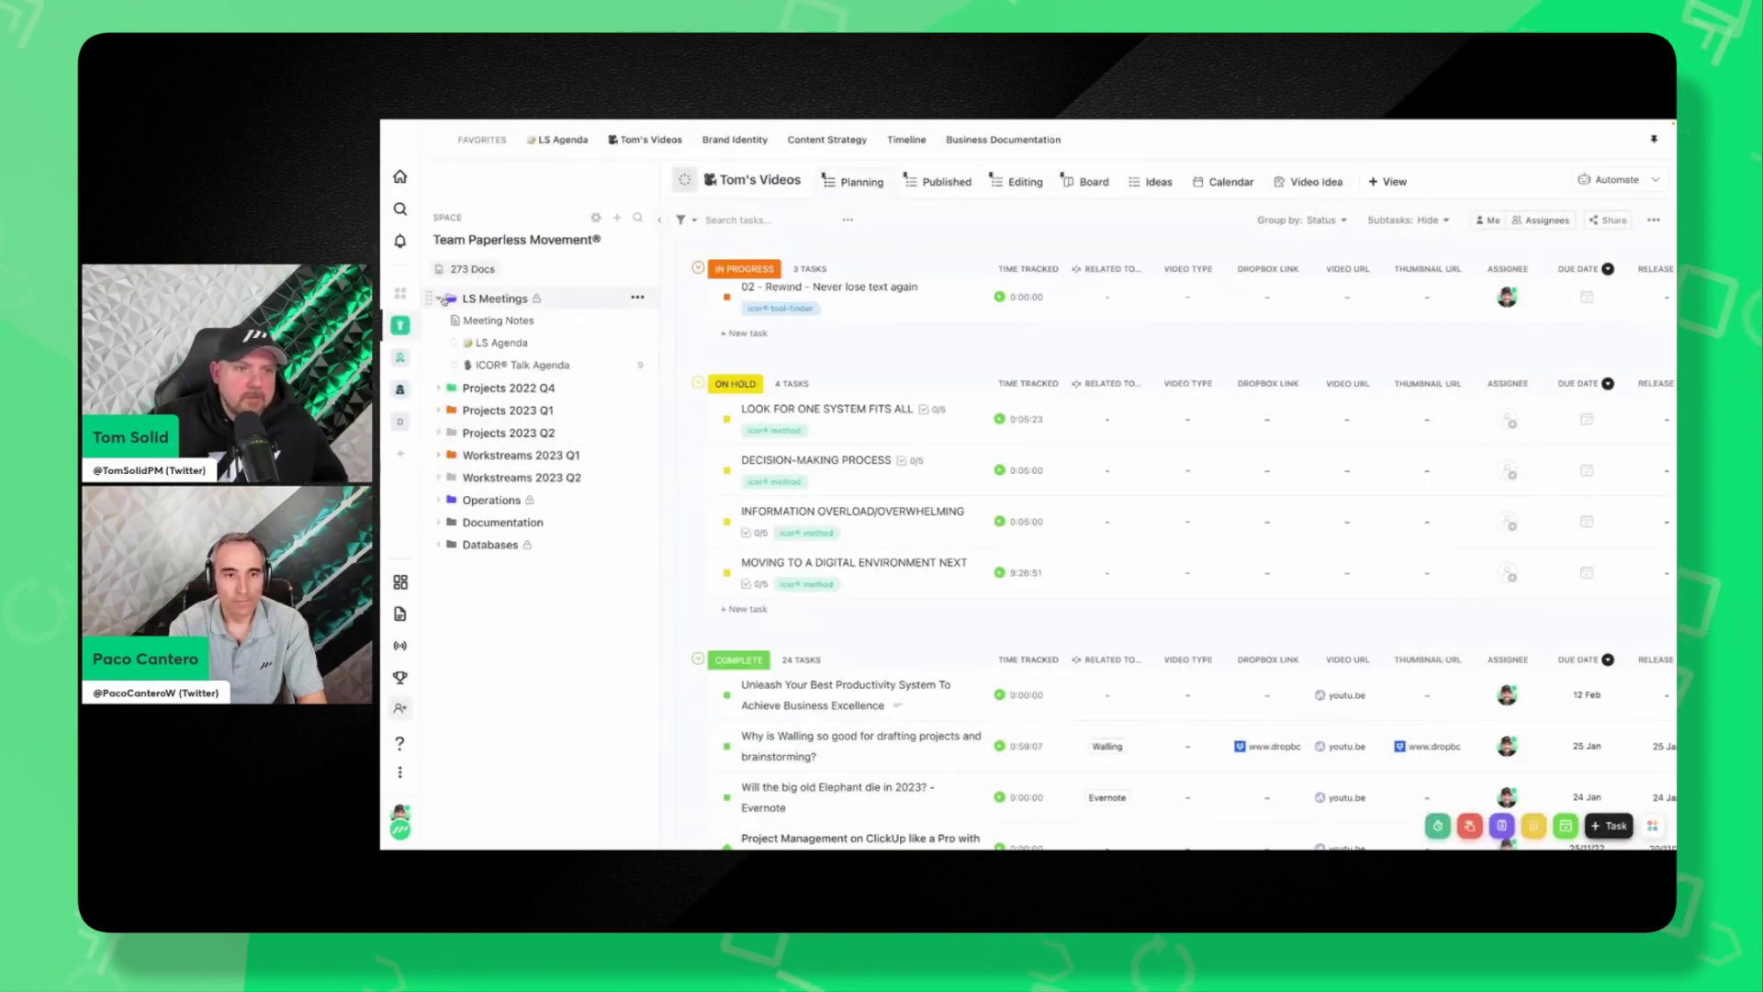
# Fold the LS Meetings folder in the sidebar tree.
pyautogui.click(440, 298)
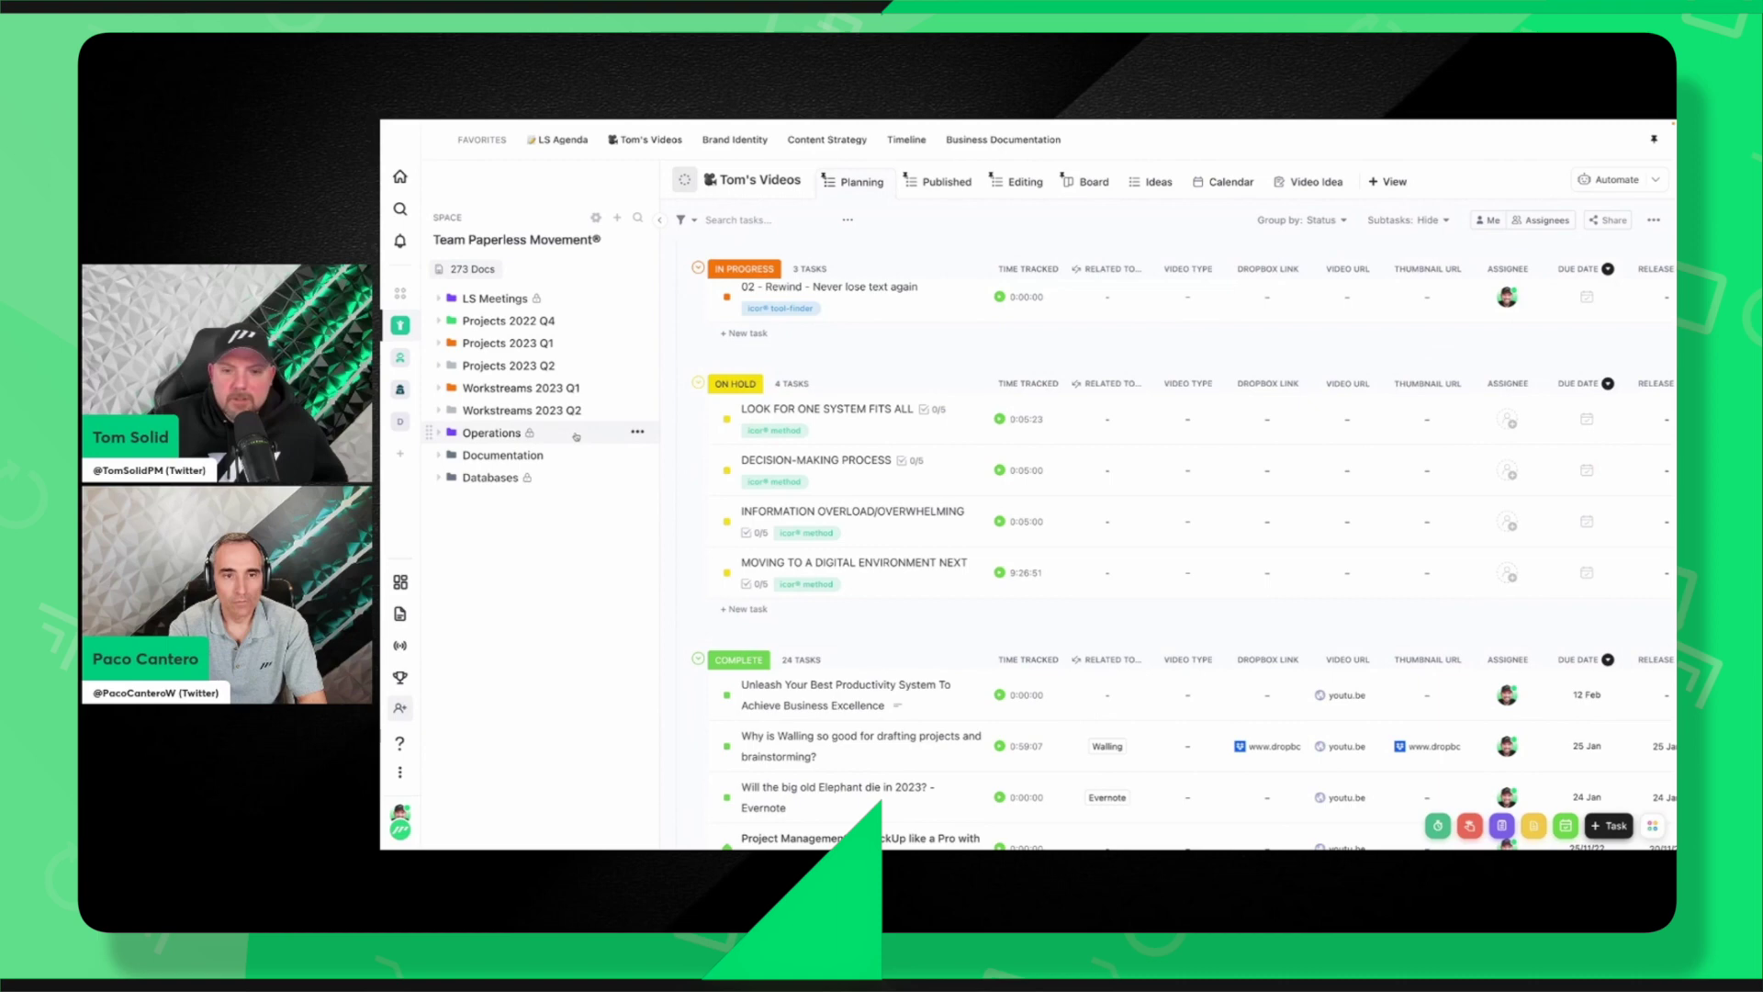